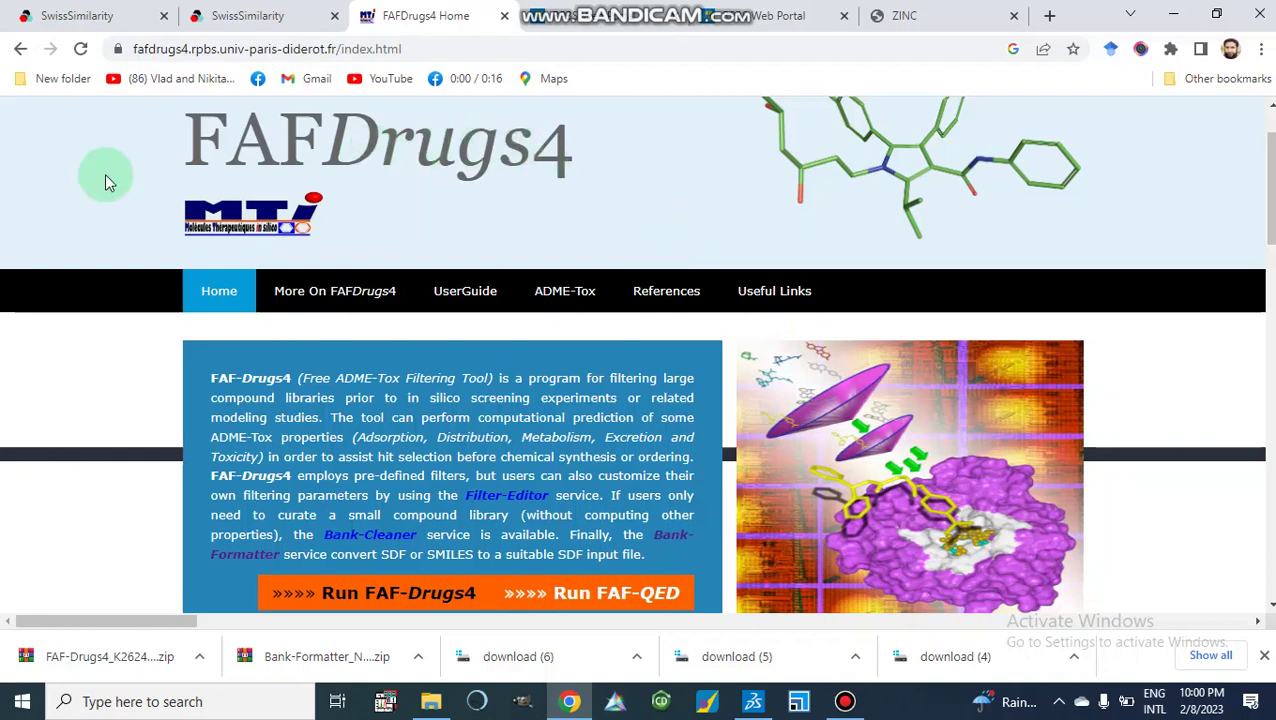
Review the SwissSimilarity screening results page and the submission form with its SMILES input, compound class and screening methods
{"action": "left_click", "coordinate": [229, 24]}
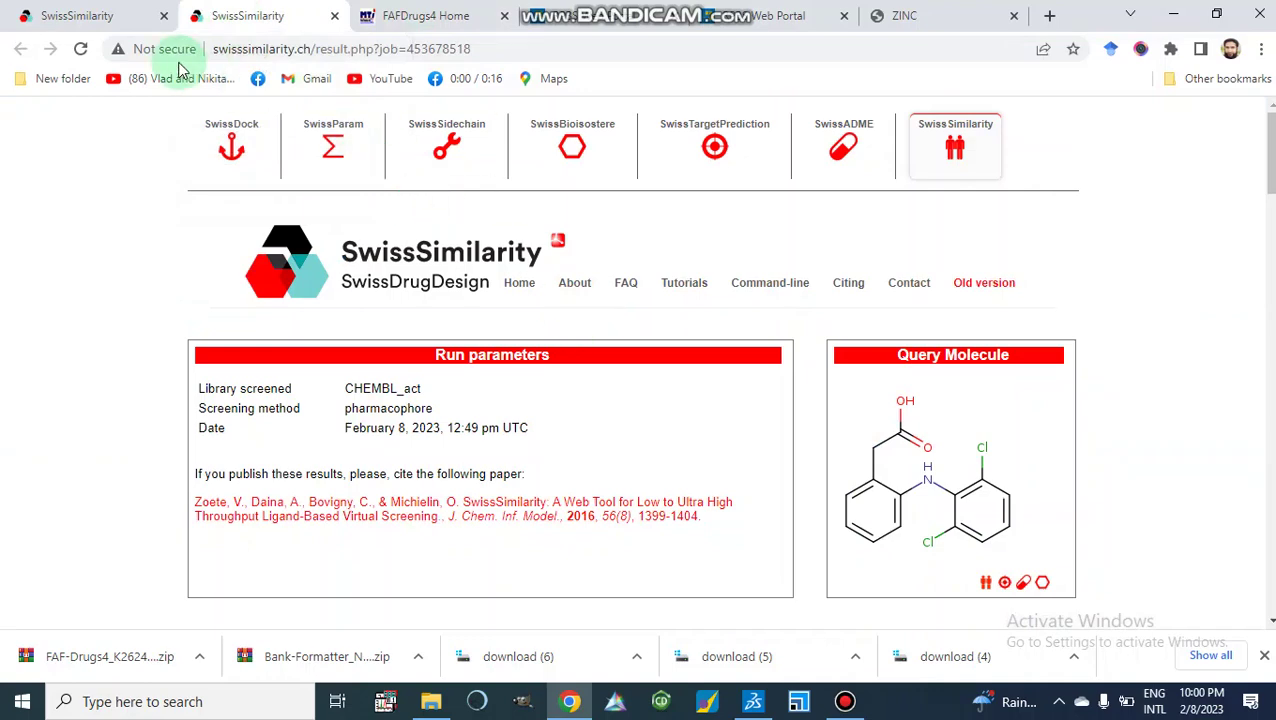
{"action": "left_click", "coordinate": [105, 15]}
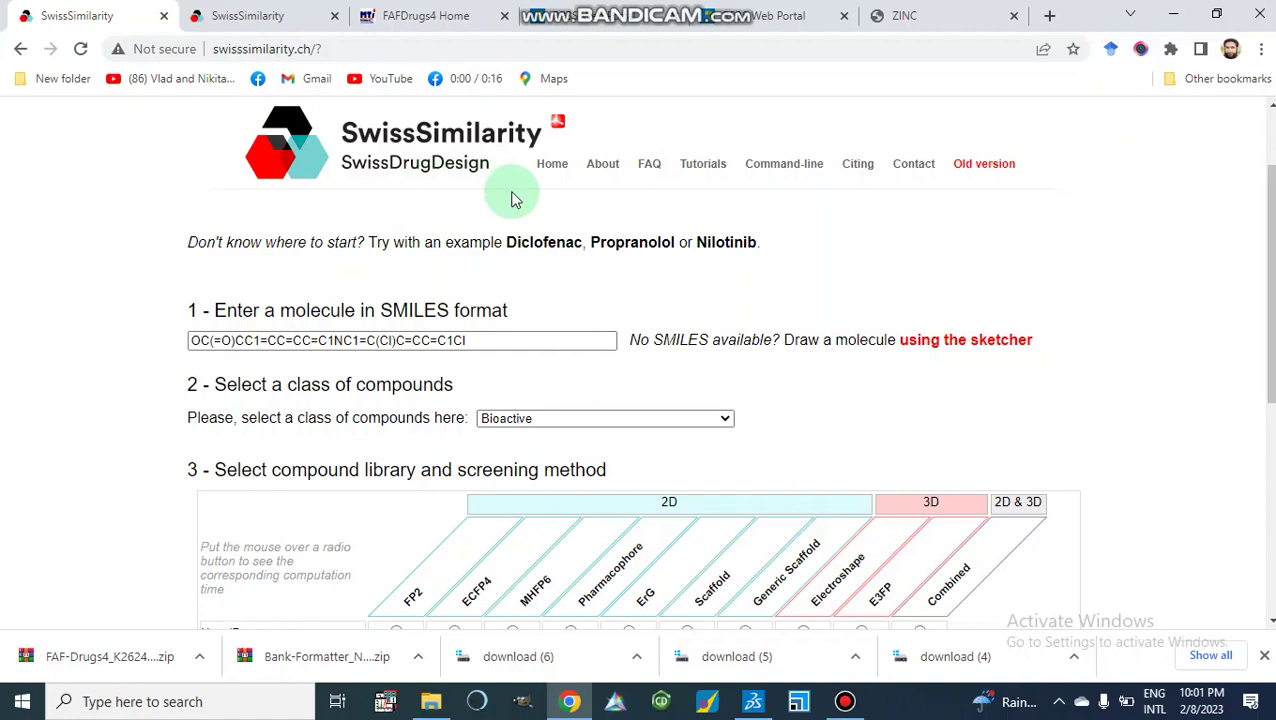
{"action": "scroll", "coordinate": [512, 199], "scroll_direction": "down", "scroll_amount": 2}
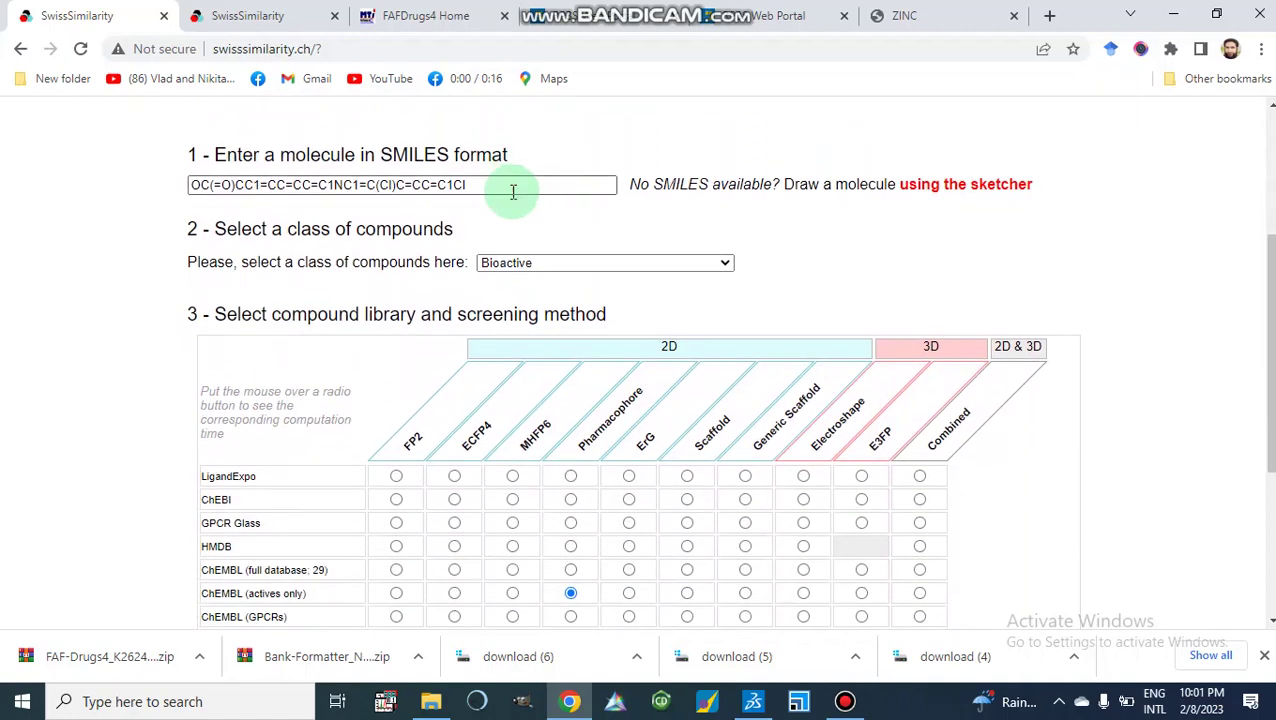
{"action": "scroll", "coordinate": [513, 197], "scroll_direction": "up", "scroll_amount": 3}
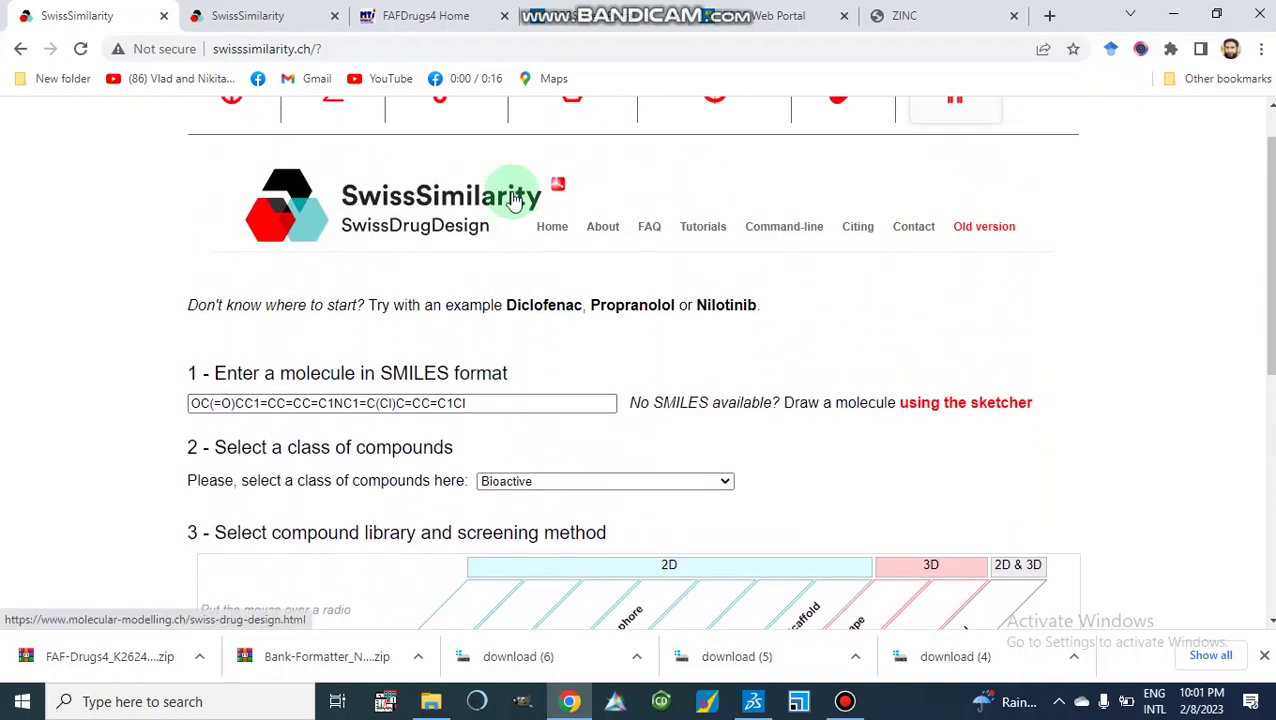
Examine the ZINC Substances search page, including the multi-identifier field, lookup options, match tolerance, subsets and results settings
{"action": "left_click", "coordinate": [906, 17]}
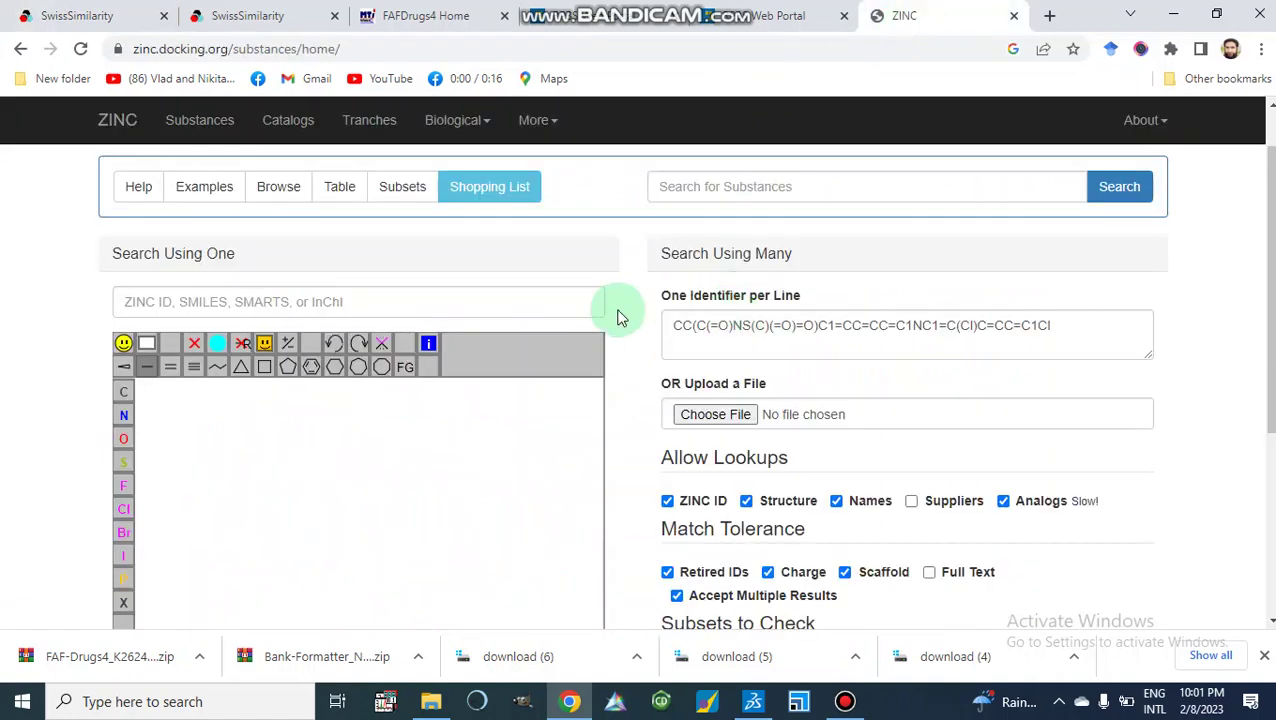
{"action": "scroll", "coordinate": [612, 312], "scroll_direction": "up", "scroll_amount": 1}
{"action": "scroll", "coordinate": [617, 318], "scroll_direction": "down", "scroll_amount": 2}
{"action": "scroll", "coordinate": [617, 318], "scroll_direction": "down", "scroll_amount": 2}
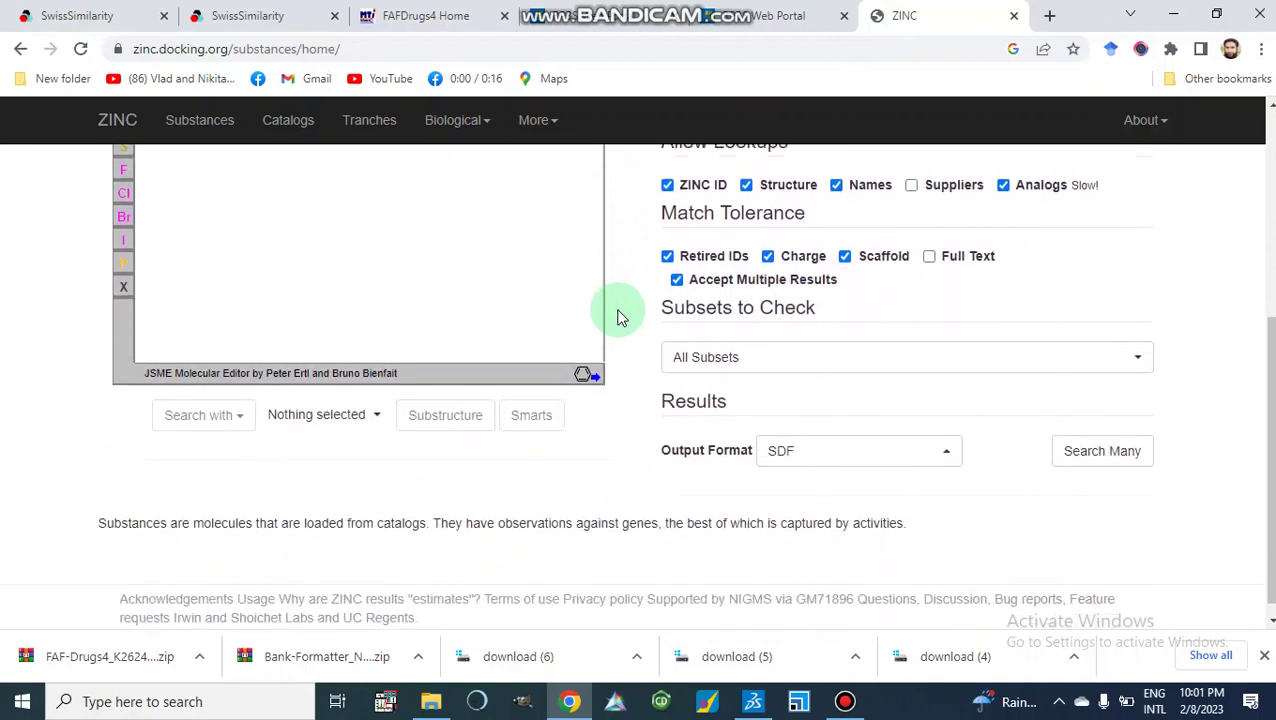
{"action": "scroll", "coordinate": [617, 318], "scroll_direction": "up", "scroll_amount": 3}
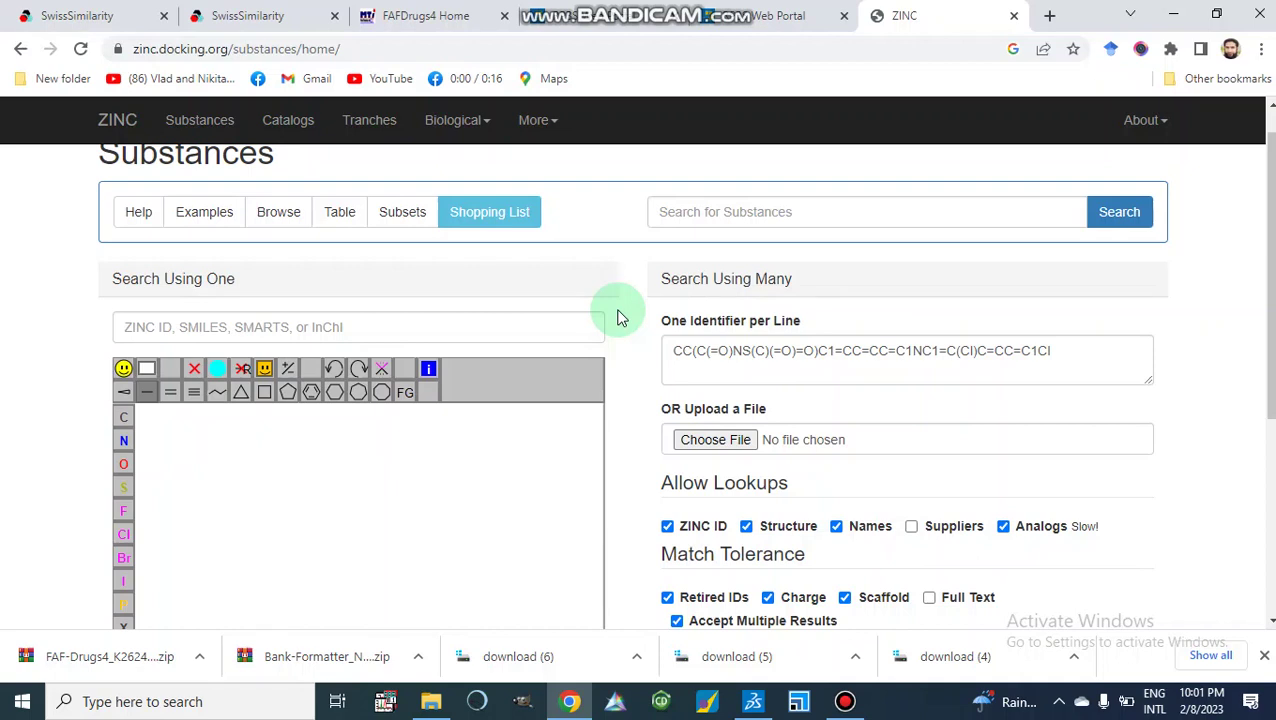
{"action": "scroll", "coordinate": [618, 318], "scroll_direction": "down", "scroll_amount": 1}
{"action": "scroll", "coordinate": [618, 318], "scroll_direction": "up", "scroll_amount": 1}
{"action": "scroll", "coordinate": [617, 315], "scroll_direction": "down", "scroll_amount": 1}
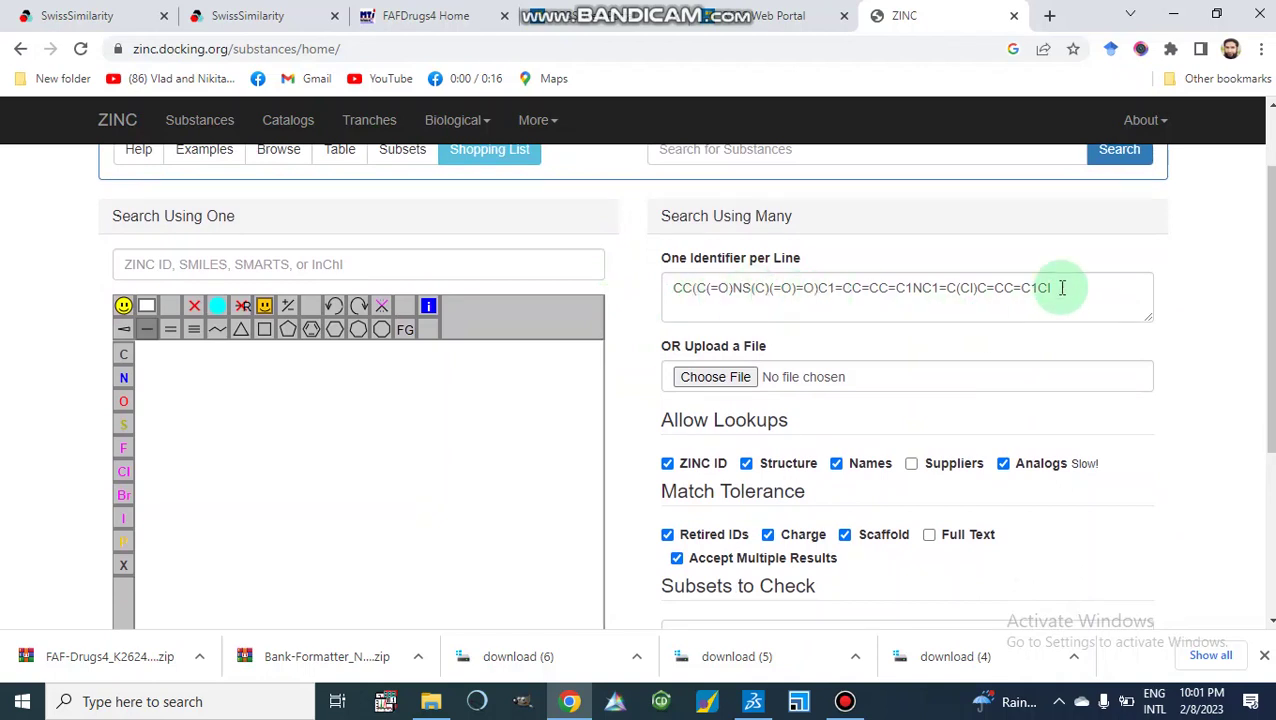
{"action": "left_click_drag", "start_coordinate": [1062, 288], "coordinate": [670, 297]}
{"action": "left_click", "coordinate": [744, 302]}
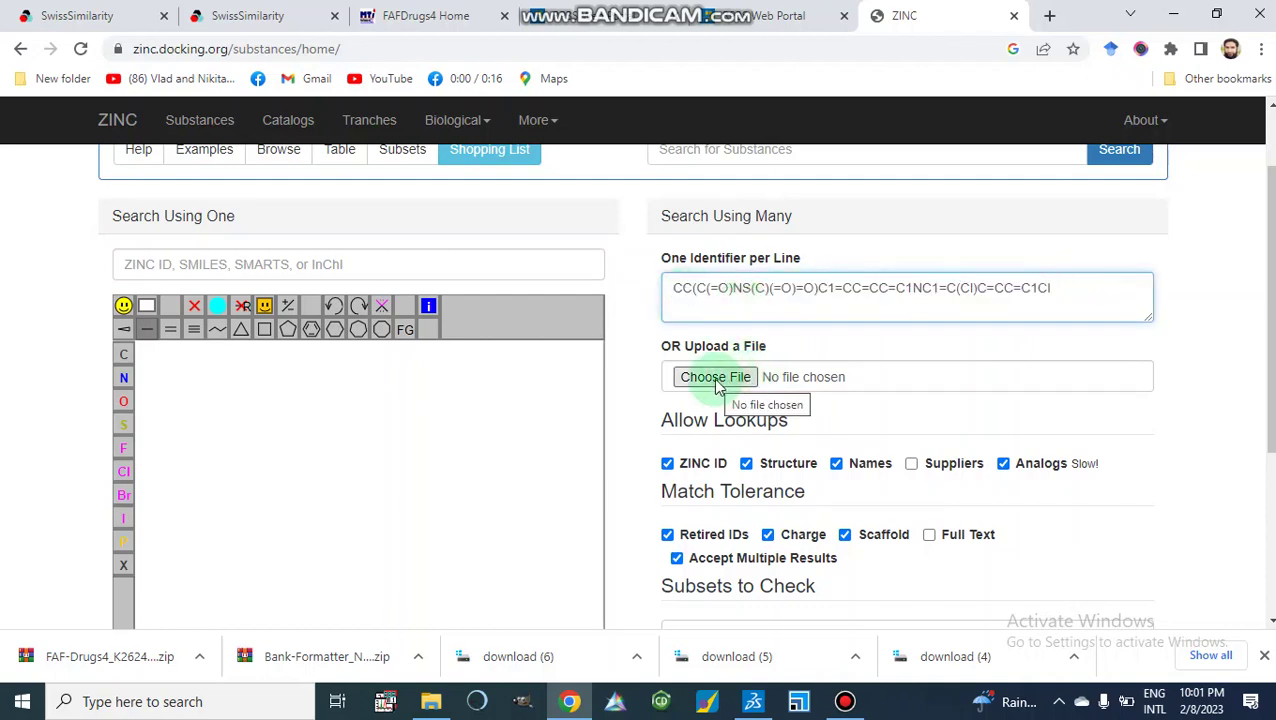
{"action": "scroll", "coordinate": [716, 387], "scroll_direction": "down", "scroll_amount": 3}
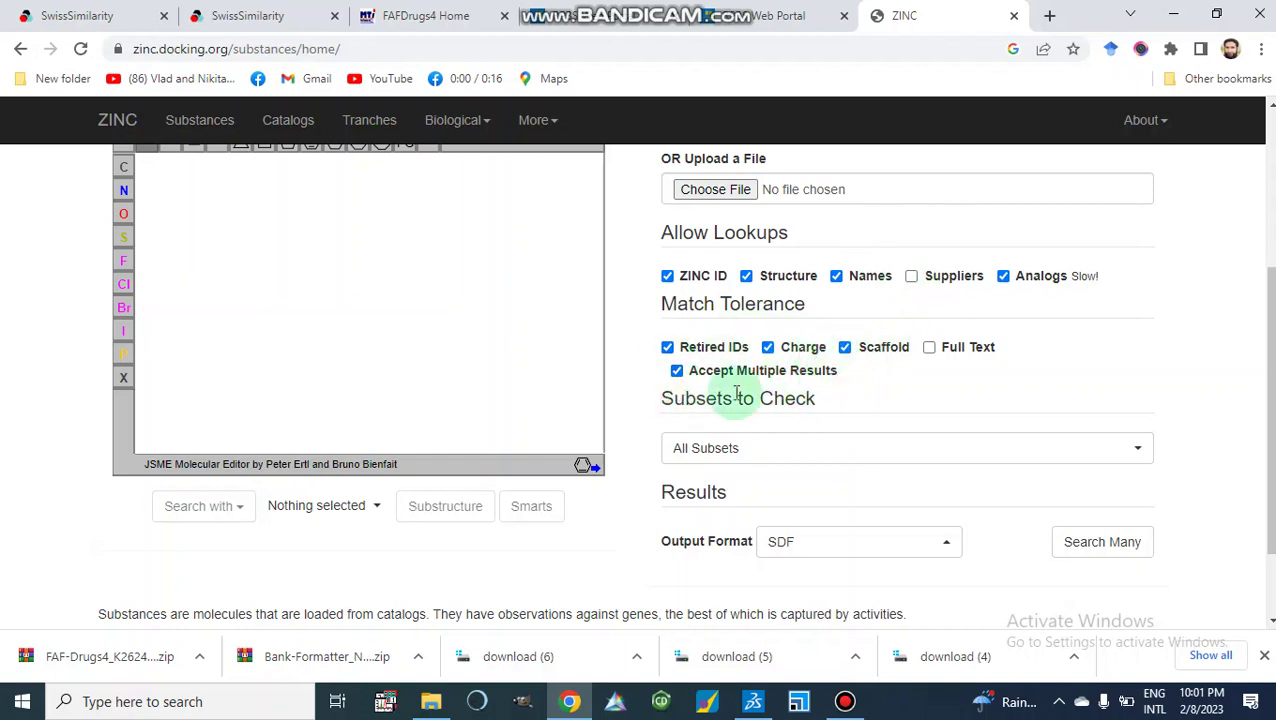
{"action": "scroll", "coordinate": [831, 399], "scroll_direction": "down", "scroll_amount": 2}
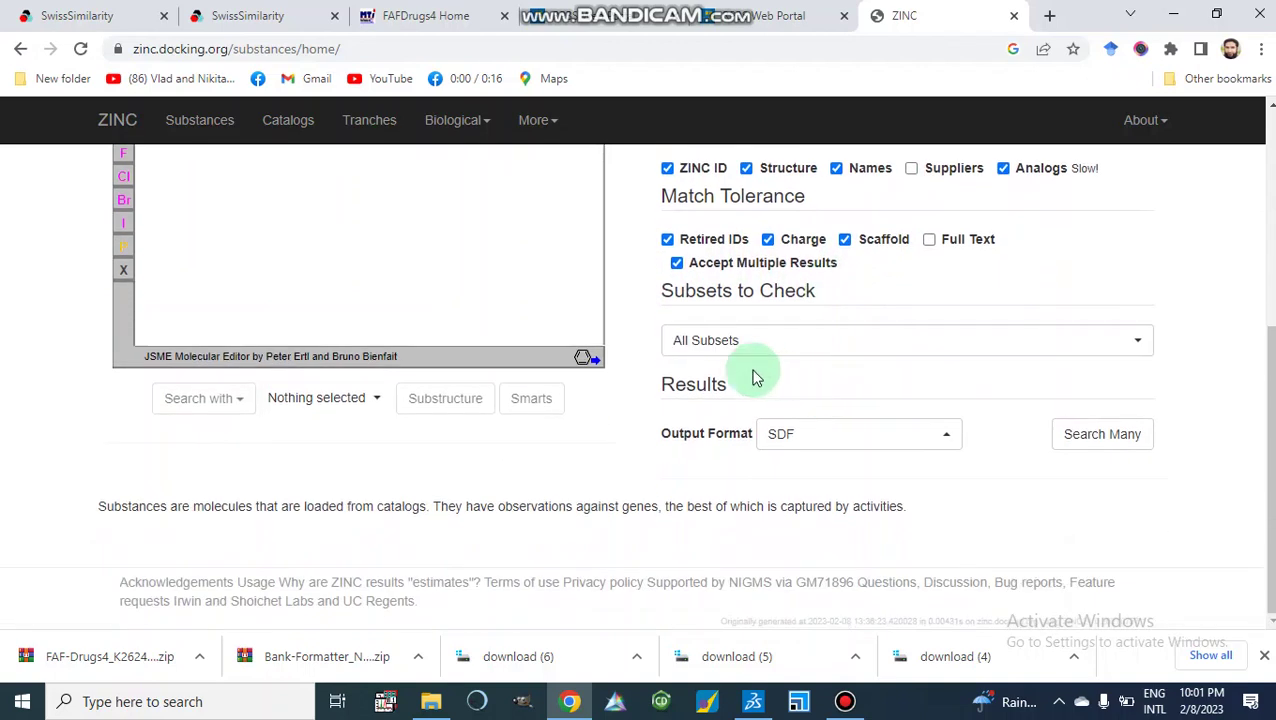
Select All Subsets as the subsets to check and set the results output format to SMILES
{"action": "left_click", "coordinate": [1140, 344]}
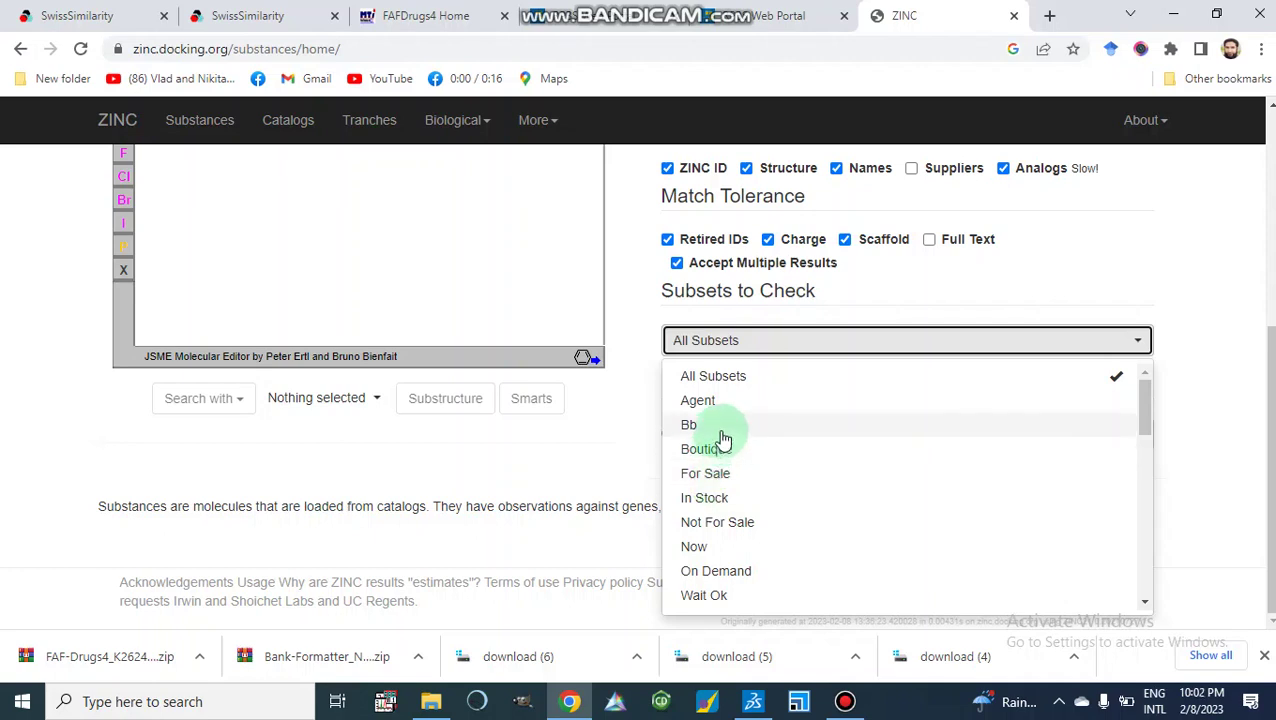
{"action": "scroll", "coordinate": [729, 548], "scroll_direction": "down", "scroll_amount": 5}
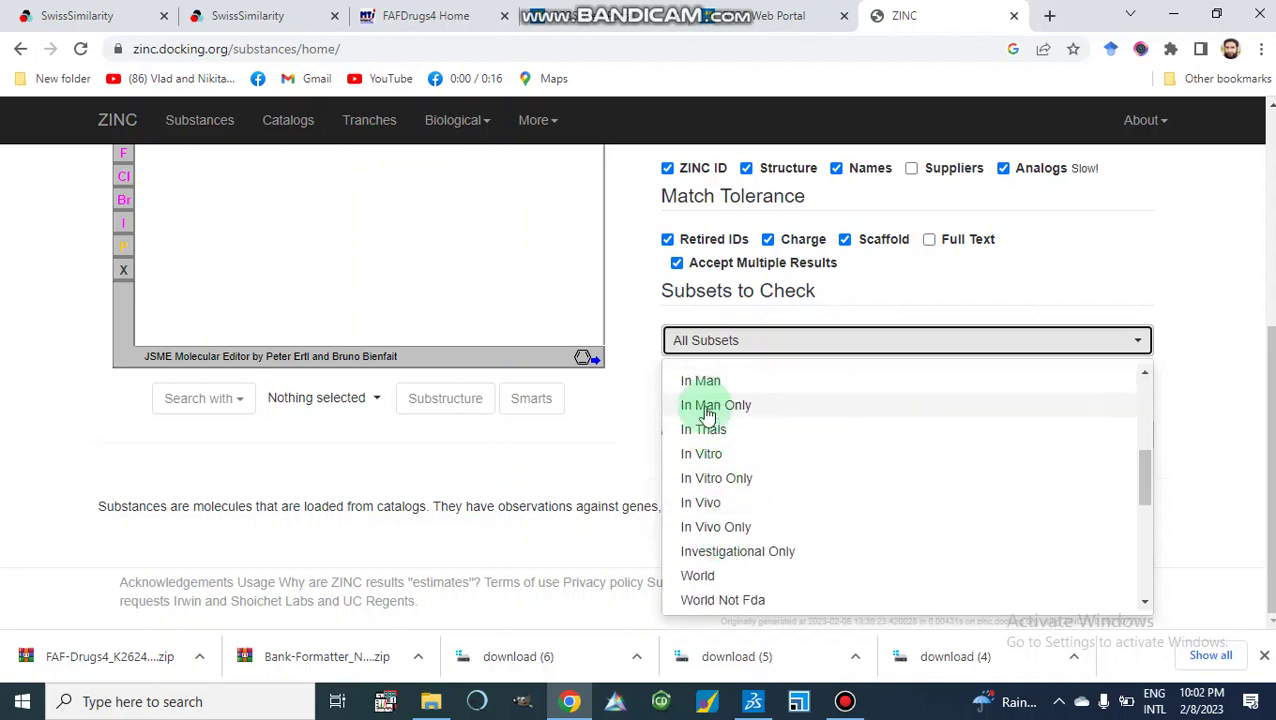
{"action": "scroll", "coordinate": [714, 530], "scroll_direction": "down", "scroll_amount": 1}
{"action": "scroll", "coordinate": [714, 532], "scroll_direction": "down", "scroll_amount": 1}
{"action": "scroll", "coordinate": [714, 532], "scroll_direction": "up", "scroll_amount": 10}
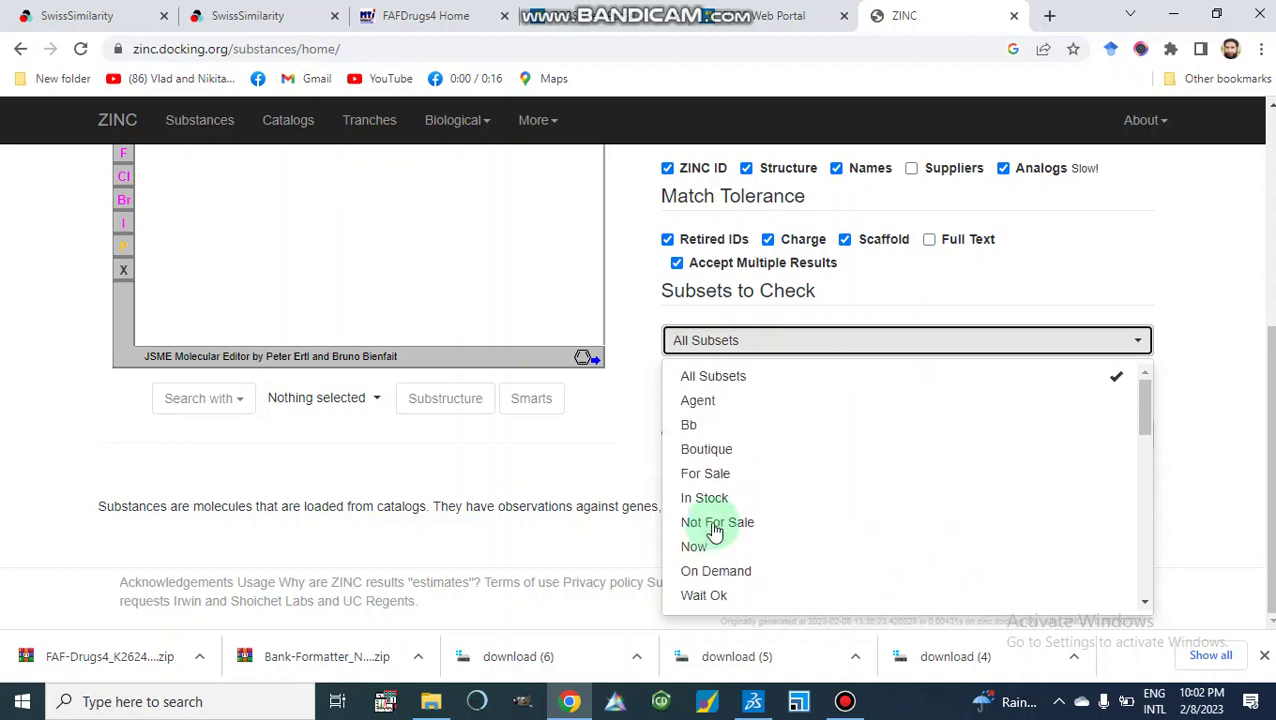
{"action": "left_click", "coordinate": [718, 381]}
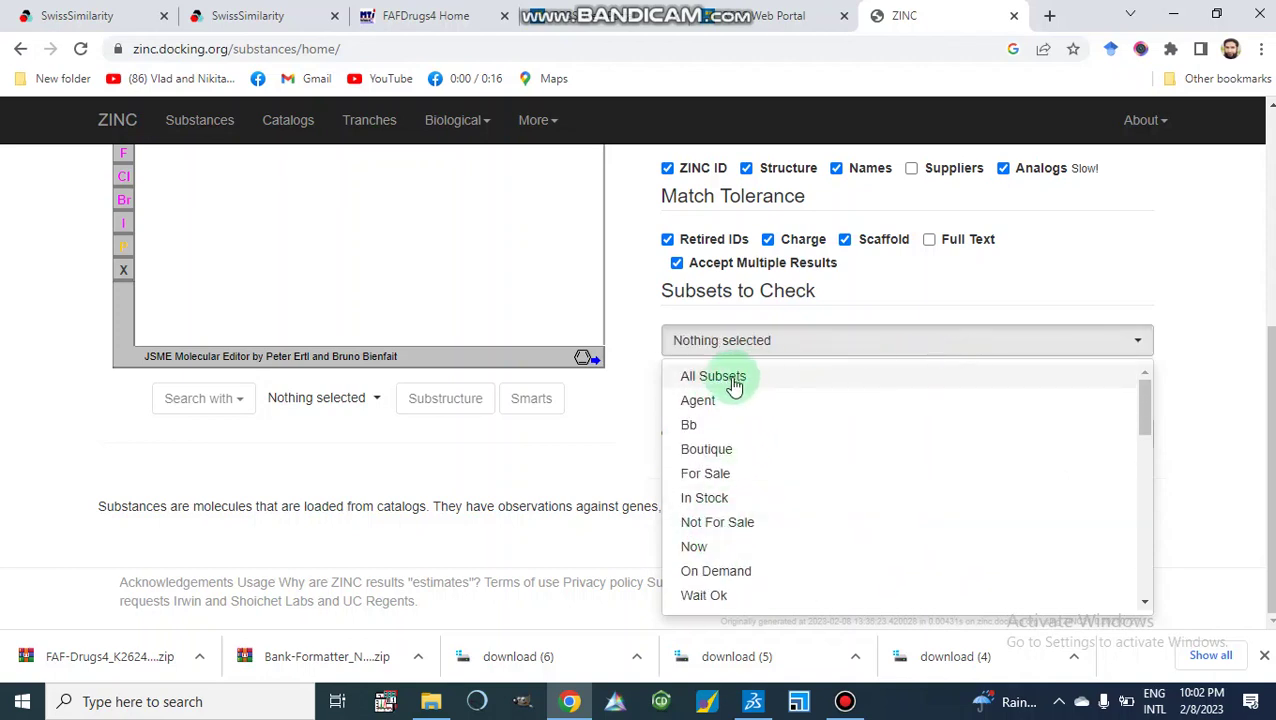
{"action": "left_click", "coordinate": [733, 380]}
{"action": "left_click", "coordinate": [1199, 407]}
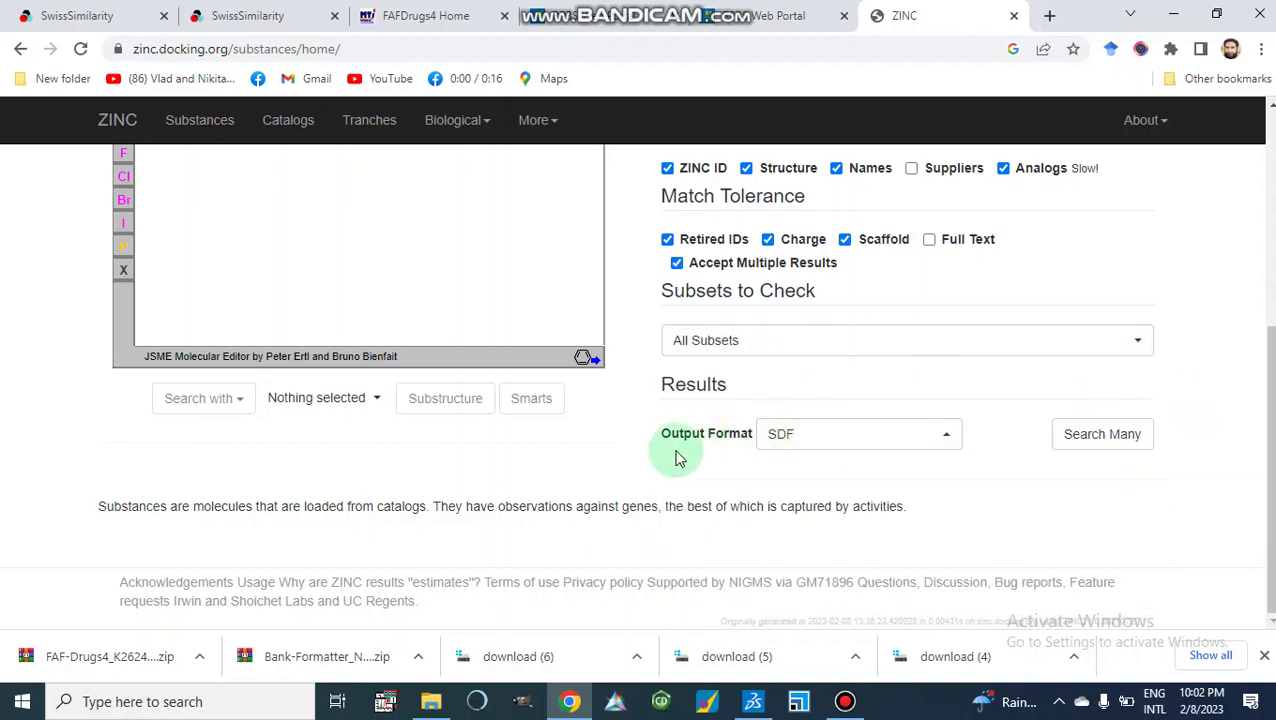
{"action": "left_click", "coordinate": [946, 440]}
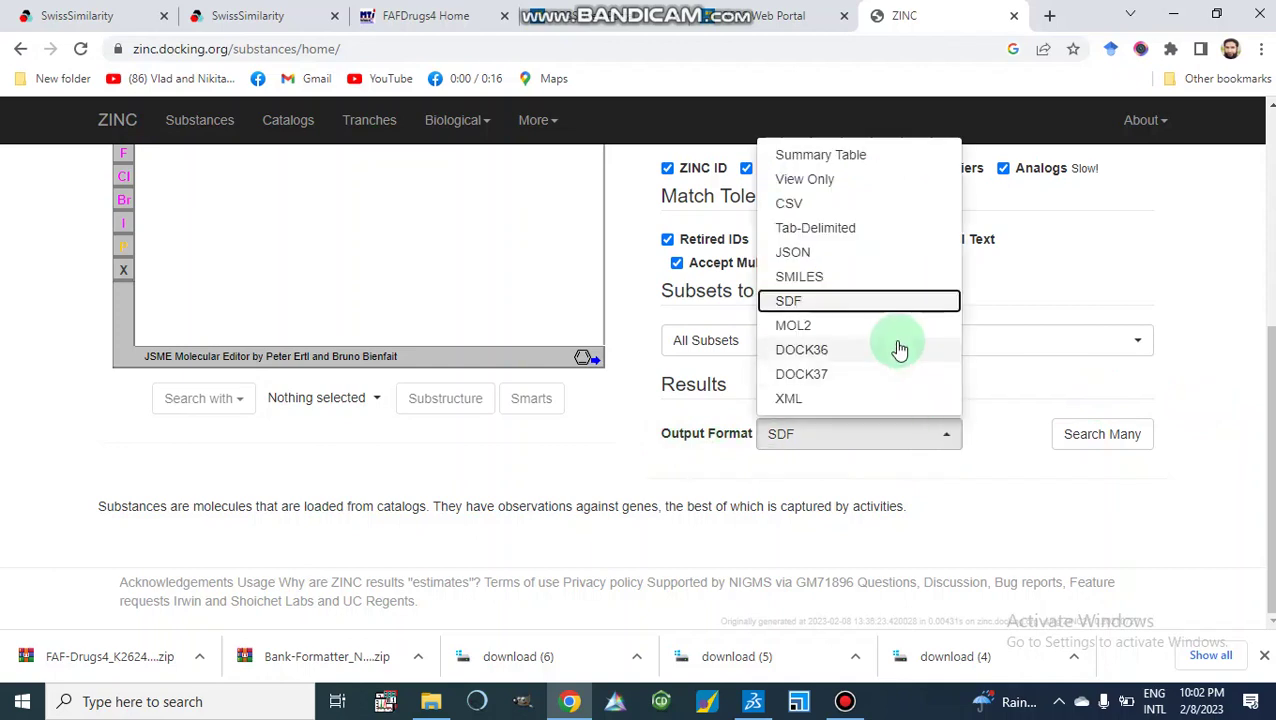
{"action": "left_click", "coordinate": [800, 278]}
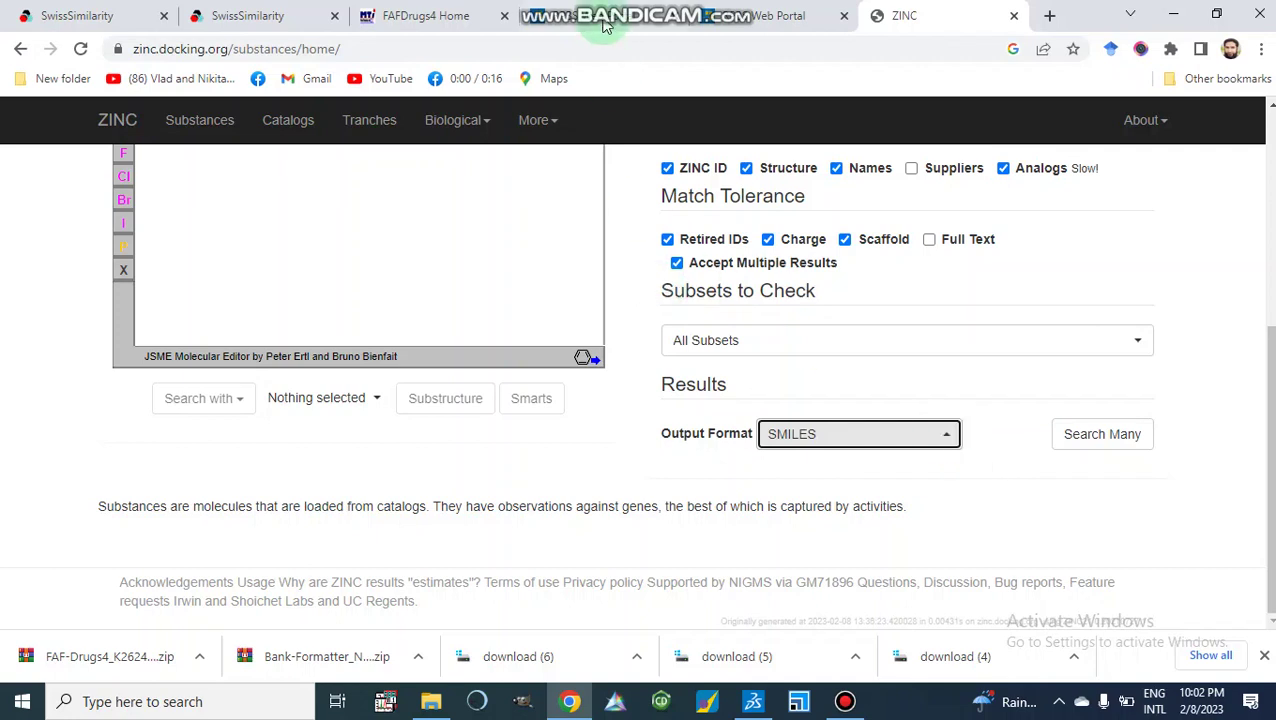
Check the input data requirements for the small compounds file on the FAF-Drugs4 form in the web portal
{"action": "left_click", "coordinate": [755, 20]}
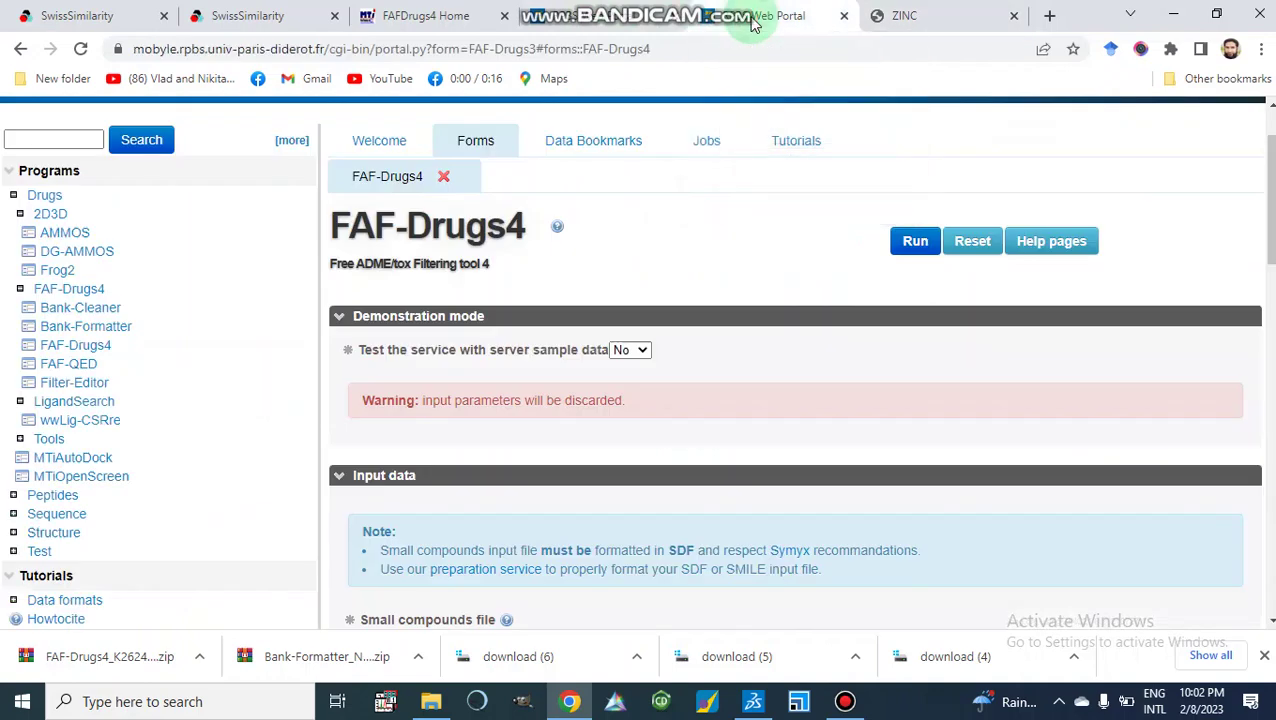
{"action": "scroll", "coordinate": [714, 430], "scroll_direction": "down", "scroll_amount": 3}
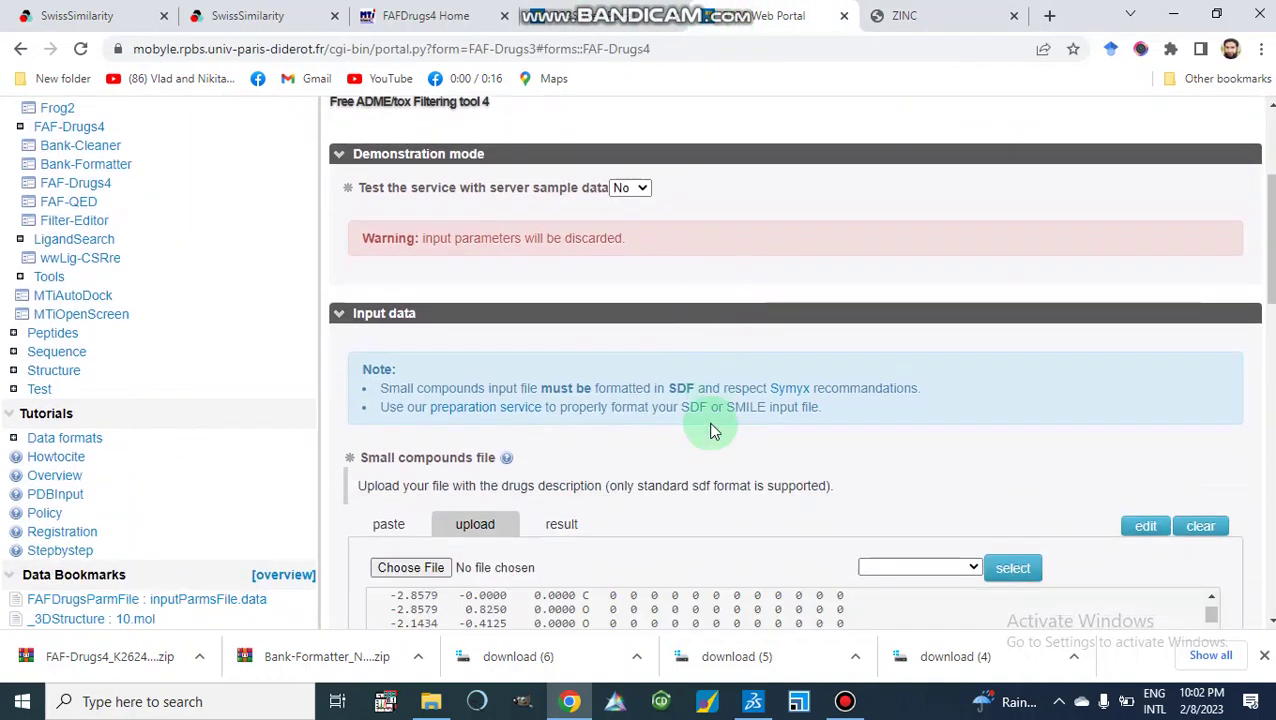
{"action": "scroll", "coordinate": [714, 430], "scroll_direction": "down", "scroll_amount": 1}
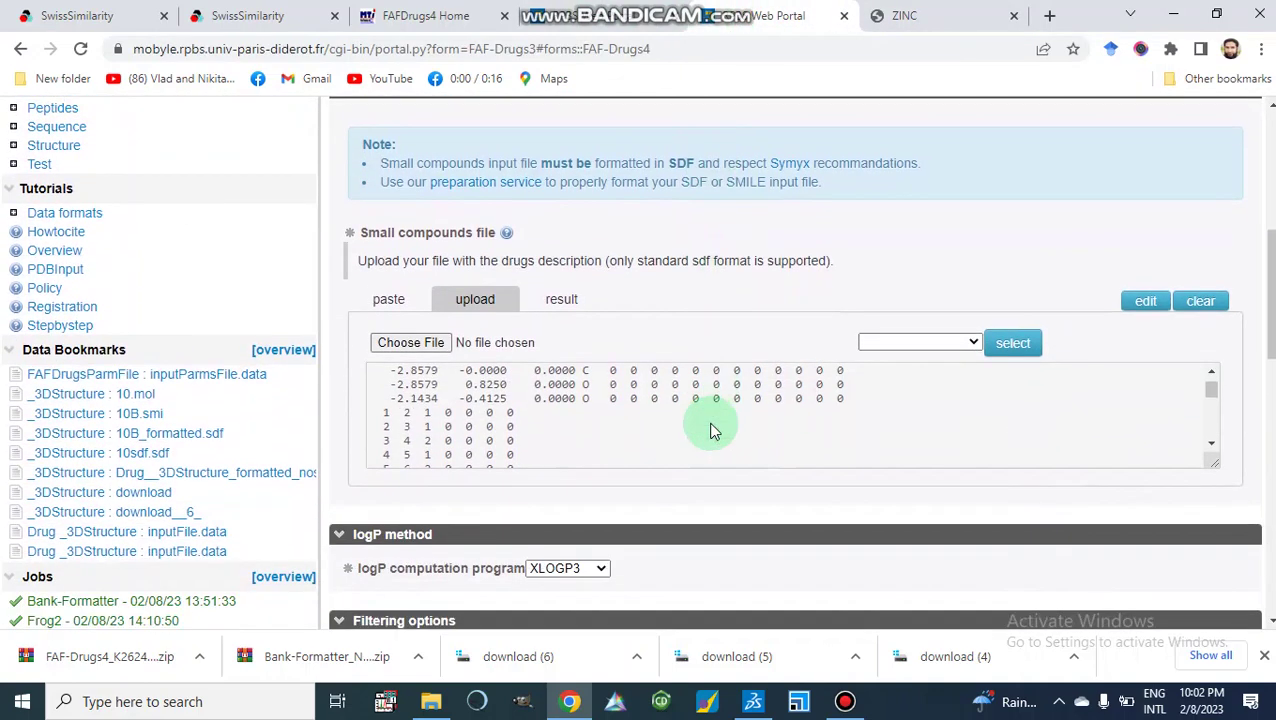
{"action": "scroll", "coordinate": [604, 330], "scroll_direction": "up", "scroll_amount": 4}
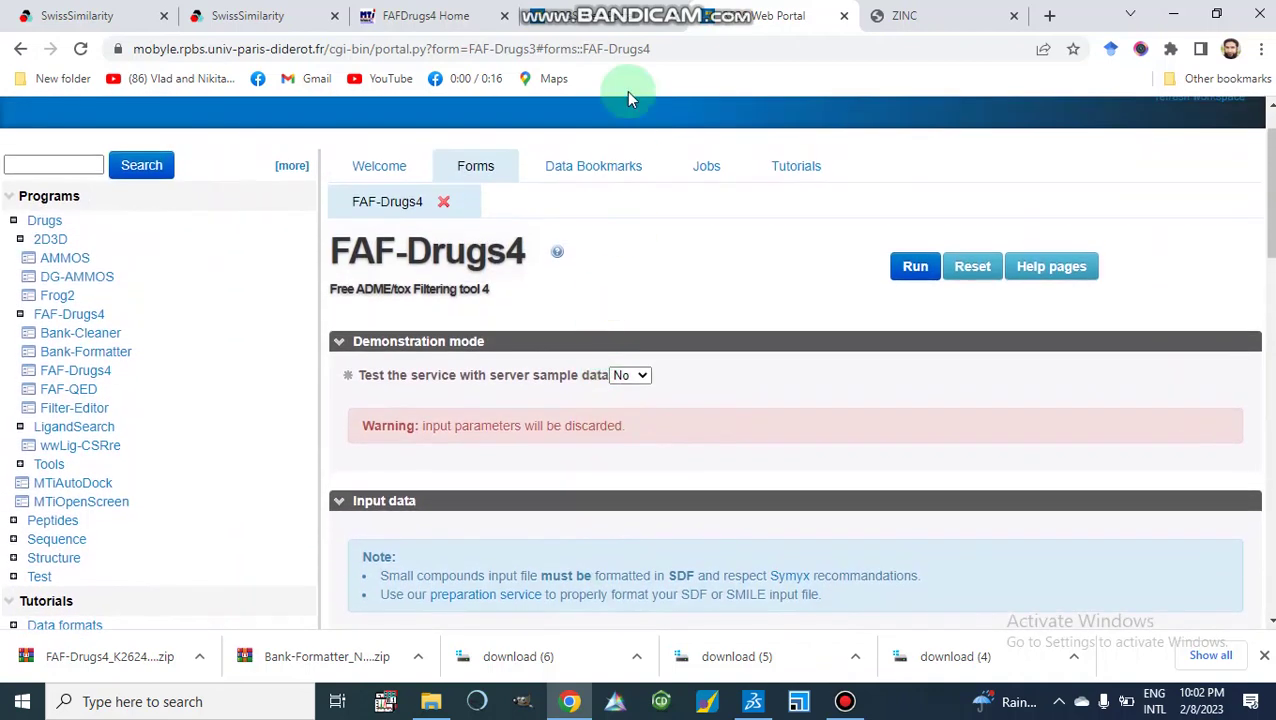
Return to ZINC and run the multi-identifier search on the entered SMILES string to download the matches
{"action": "left_click", "coordinate": [920, 27]}
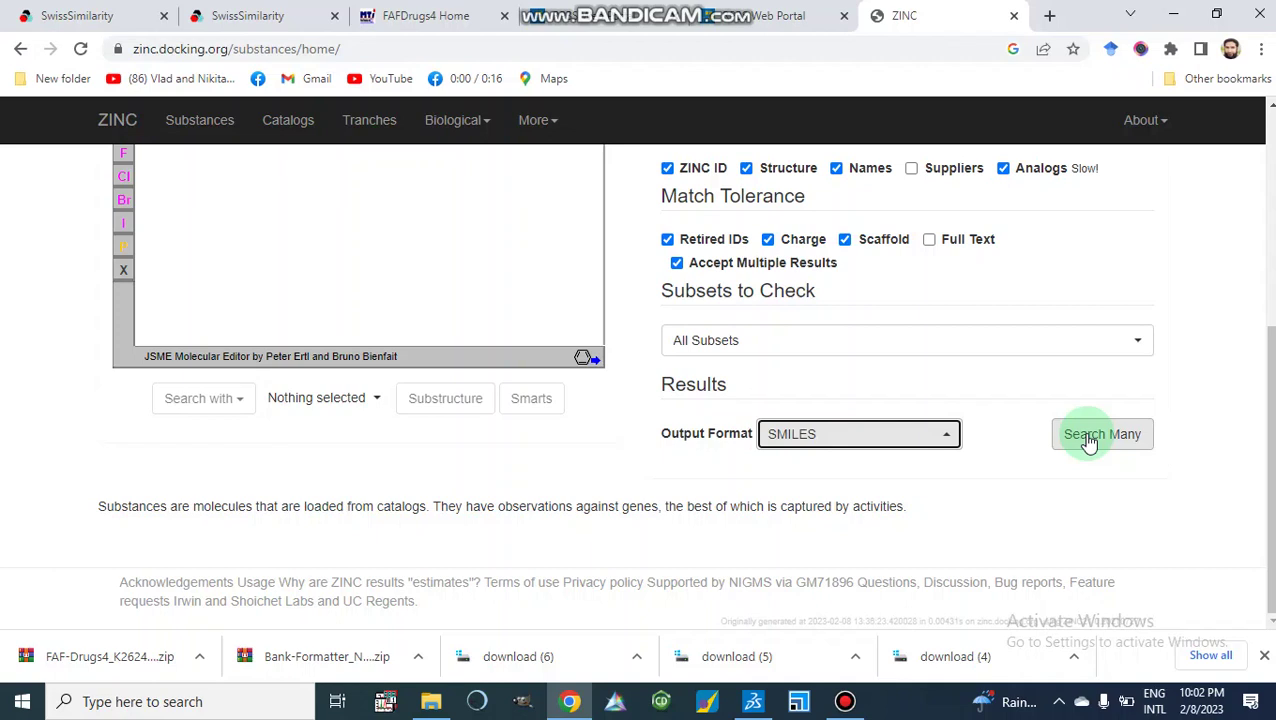
{"action": "scroll", "coordinate": [1089, 440], "scroll_direction": "up", "scroll_amount": 3}
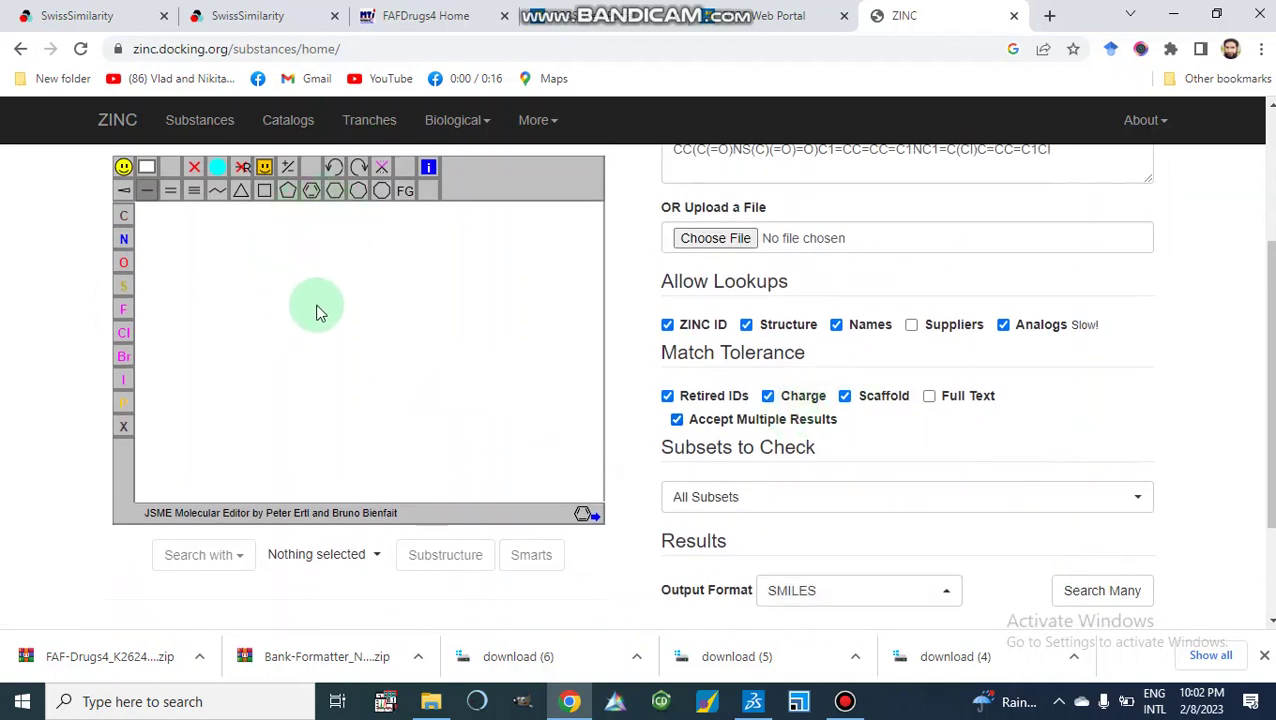
{"action": "scroll", "coordinate": [350, 379], "scroll_direction": "up", "scroll_amount": 3}
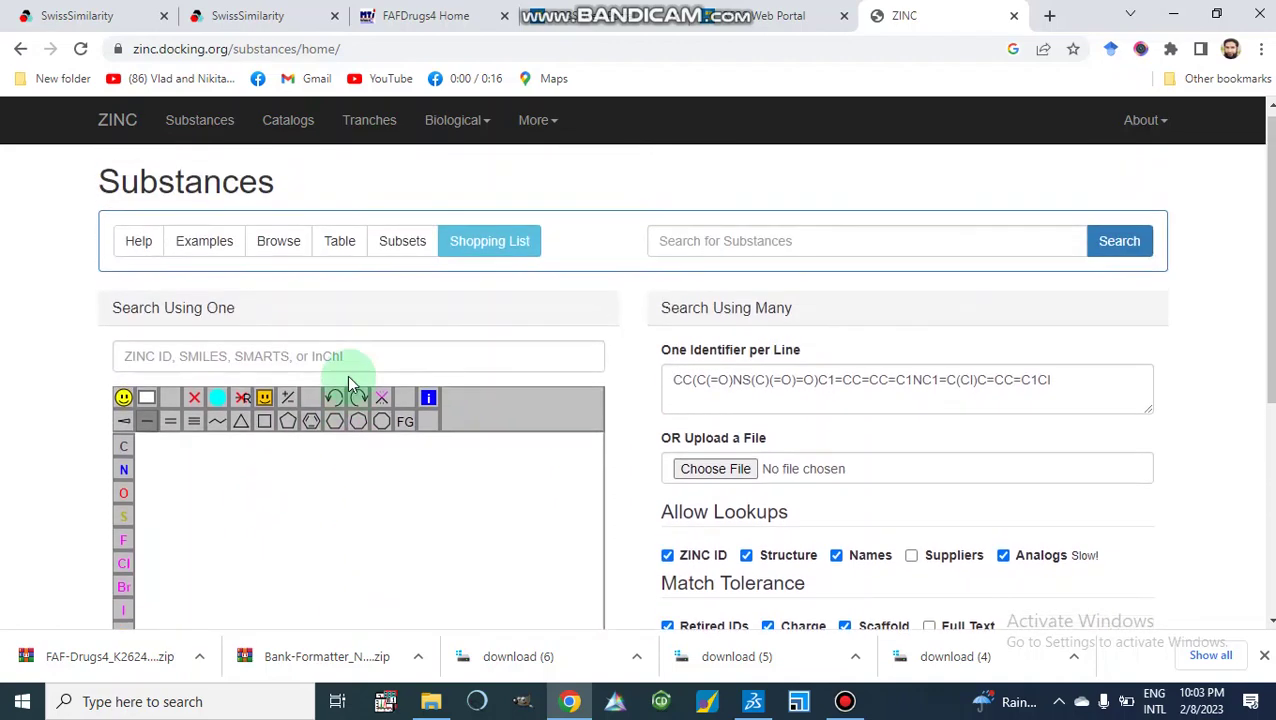
{"action": "scroll", "coordinate": [349, 380], "scroll_direction": "down", "scroll_amount": 4}
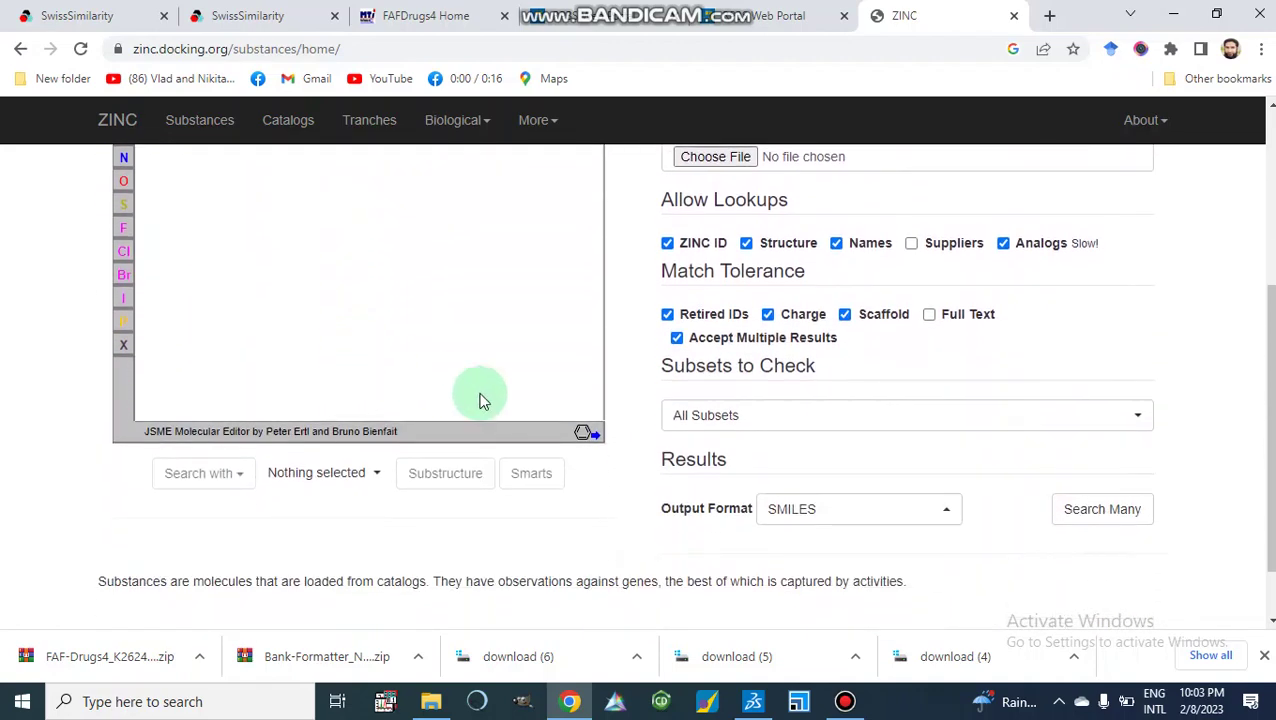
{"action": "scroll", "coordinate": [908, 338], "scroll_direction": "up", "scroll_amount": 5}
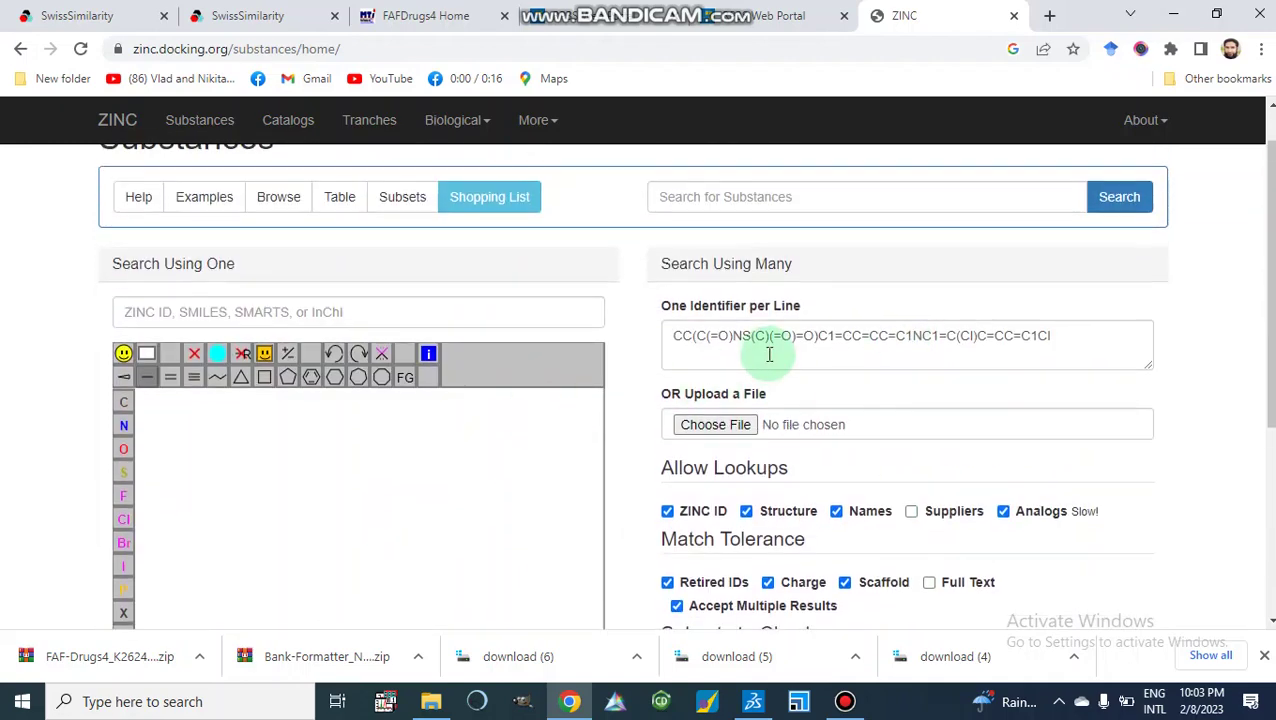
{"action": "scroll", "coordinate": [769, 350], "scroll_direction": "down", "scroll_amount": 6}
{"action": "left_click", "coordinate": [1092, 439]}
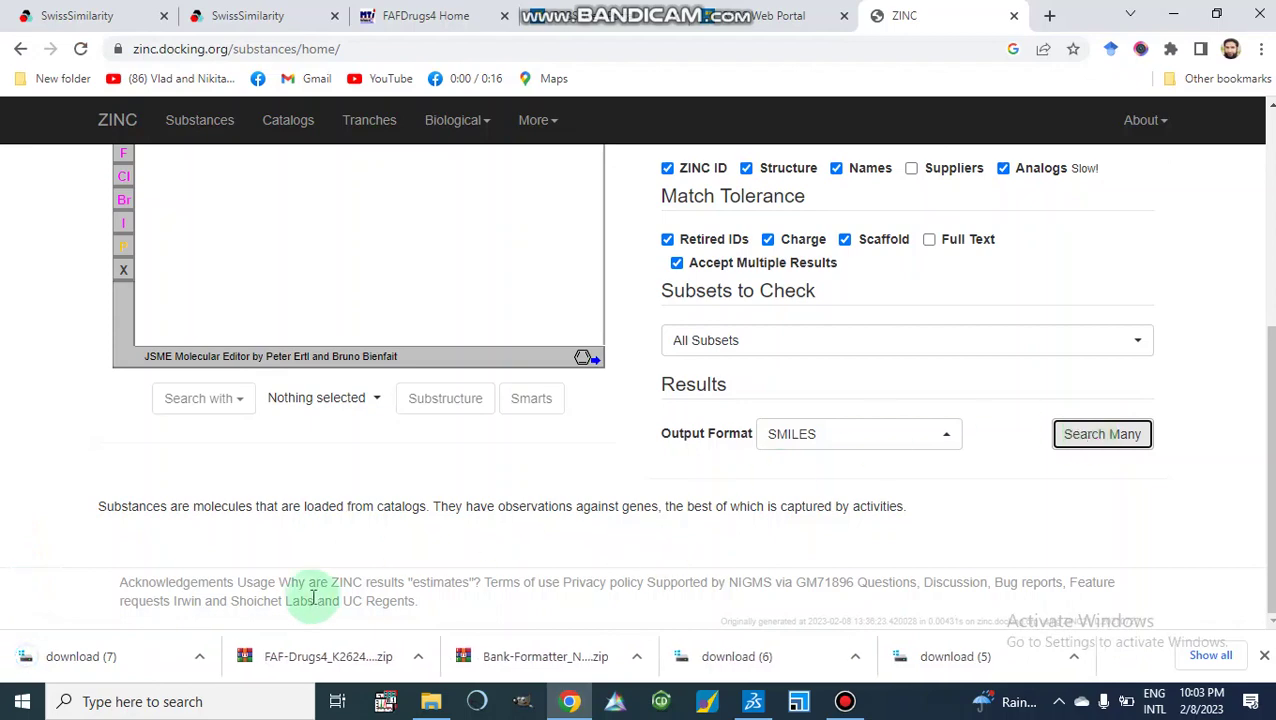
Open the downloaded search results file download (7) in Notepad
{"action": "left_click", "coordinate": [68, 662]}
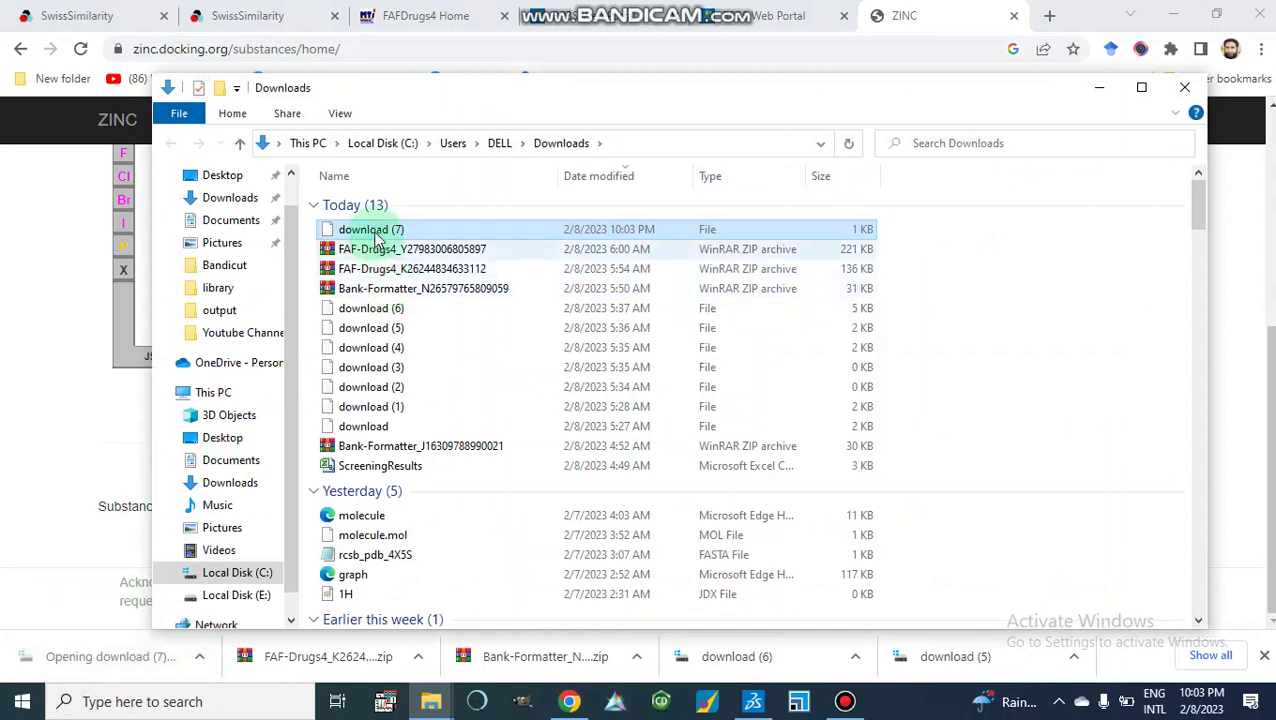
{"action": "double_click", "coordinate": [375, 233]}
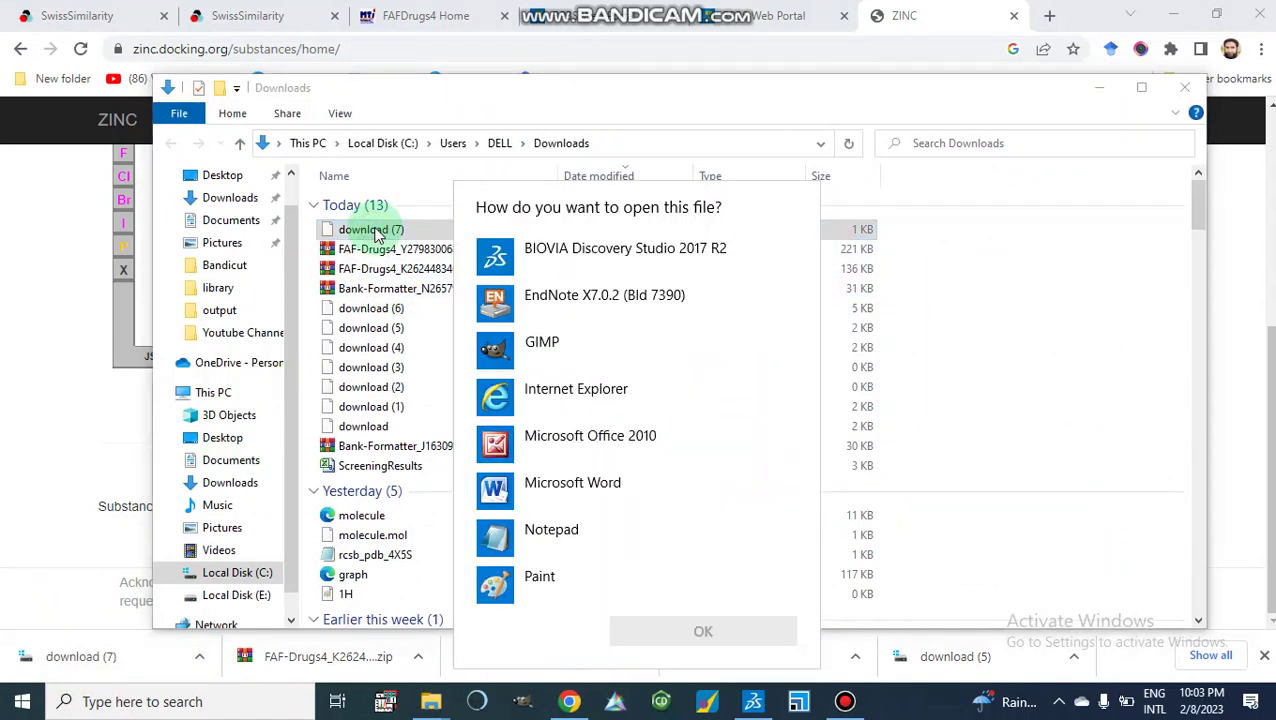
{"action": "left_click", "coordinate": [565, 533]}
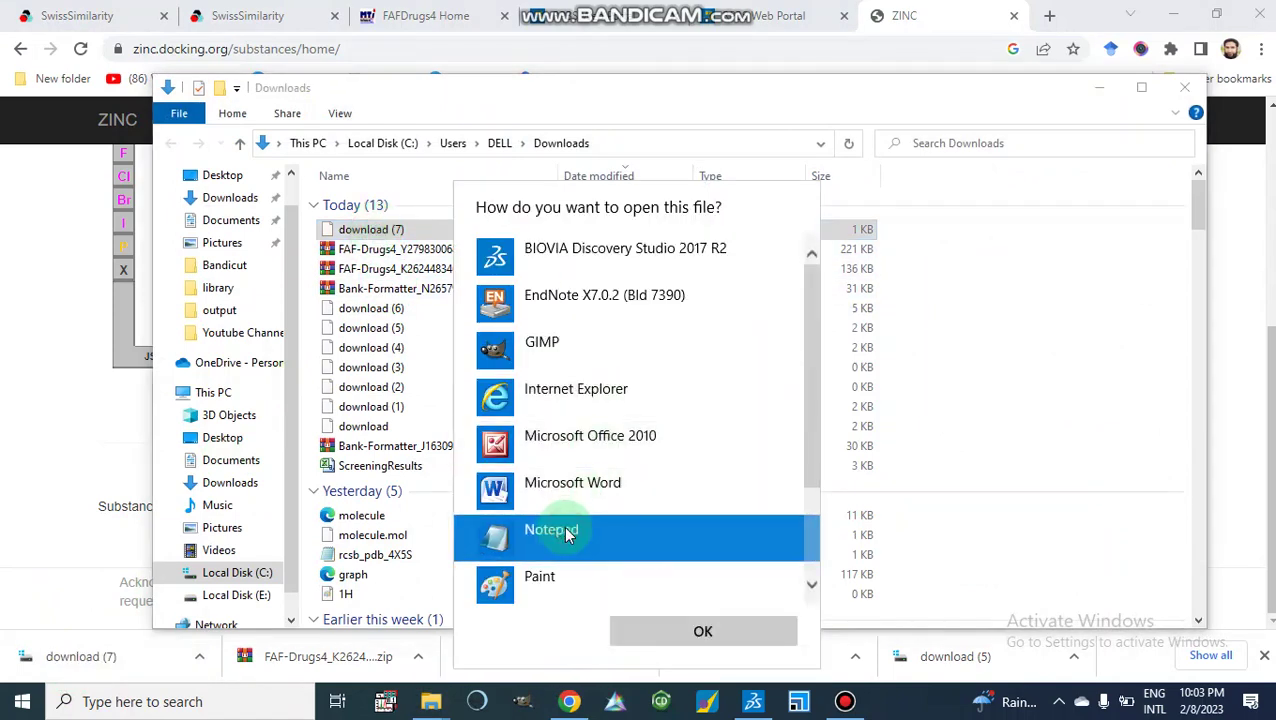
{"action": "left_click", "coordinate": [669, 629]}
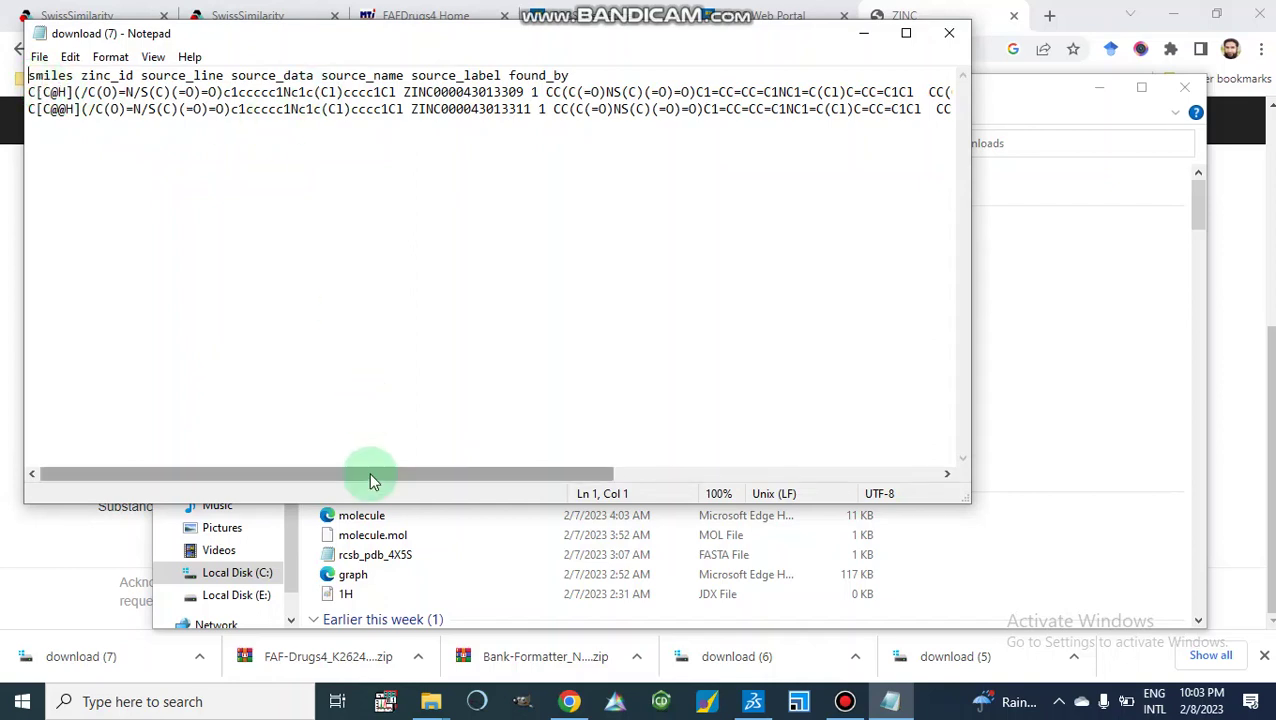
Examine the SMILES and ZINC ID entries in the results file, close it and return to Chrome
{"action": "mouse_move", "coordinate": [375, 477]}
{"action": "left_mouse_down"}
{"action": "mouse_move", "coordinate": [664, 435]}
{"action": "mouse_move", "coordinate": [712, 440]}
{"action": "mouse_move", "coordinate": [351, 479]}
{"action": "left_mouse_up"}
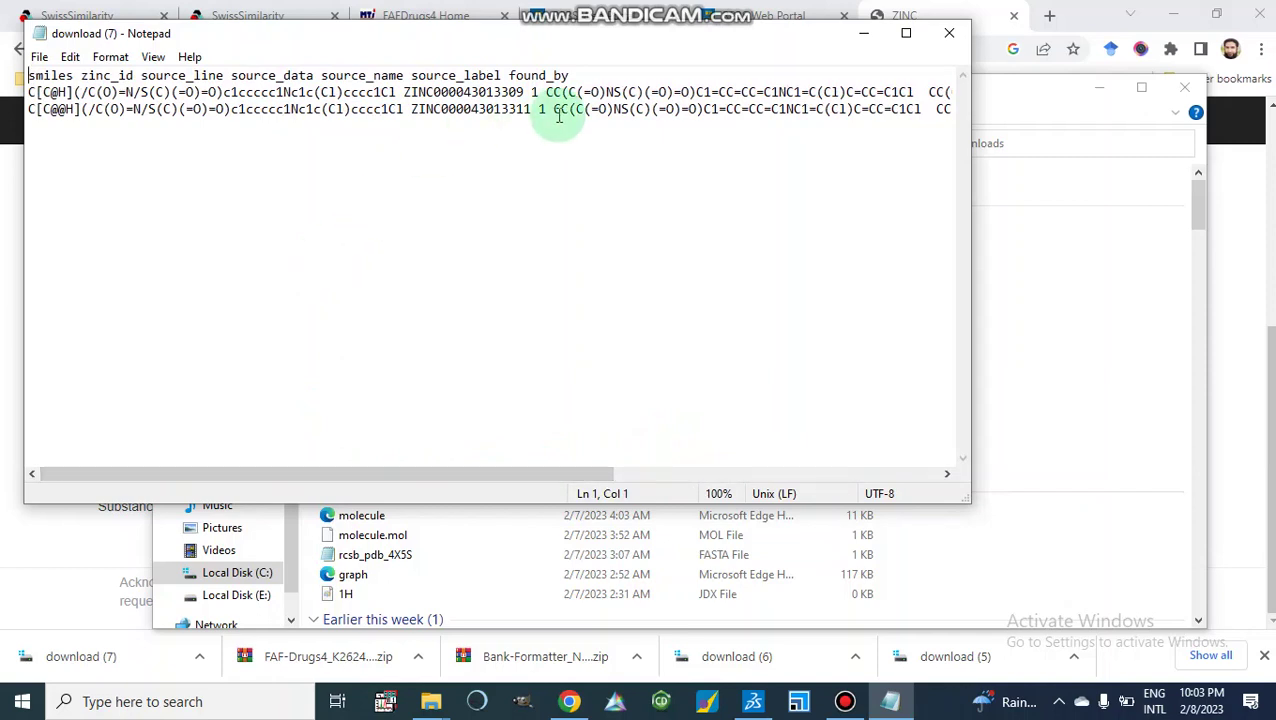
{"action": "left_click", "coordinate": [948, 36]}
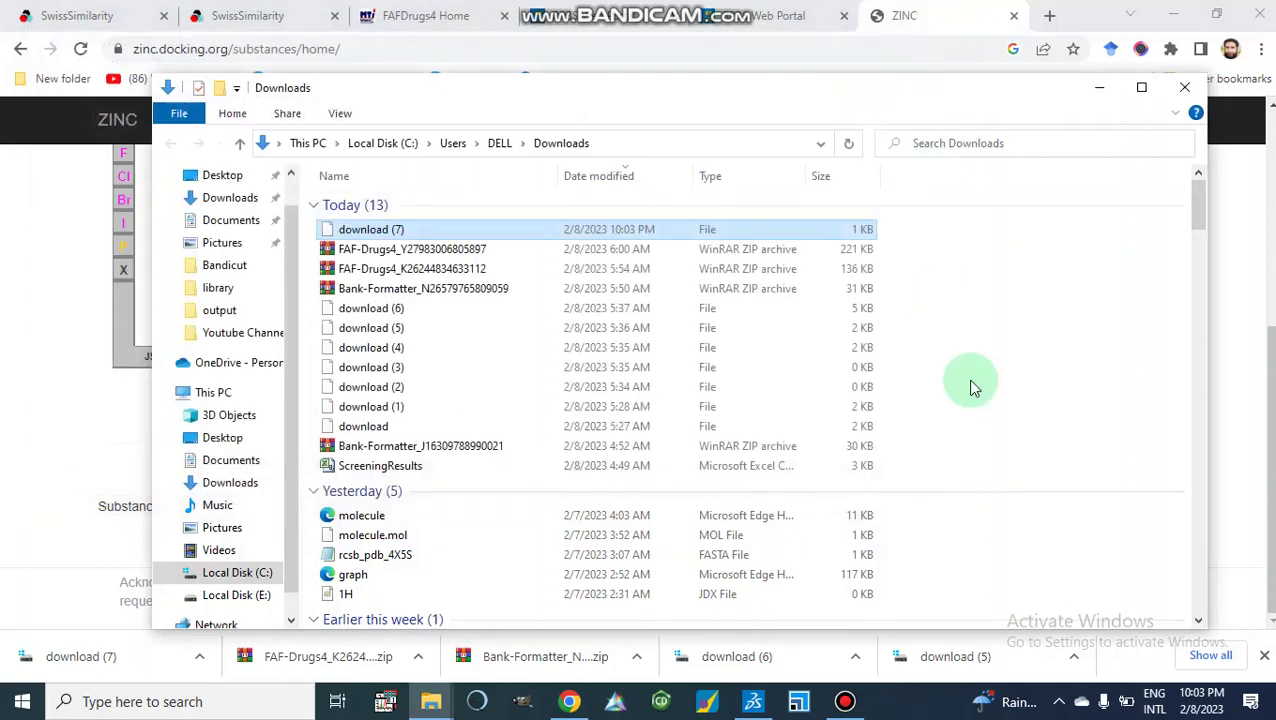
{"action": "left_click", "coordinate": [569, 701]}
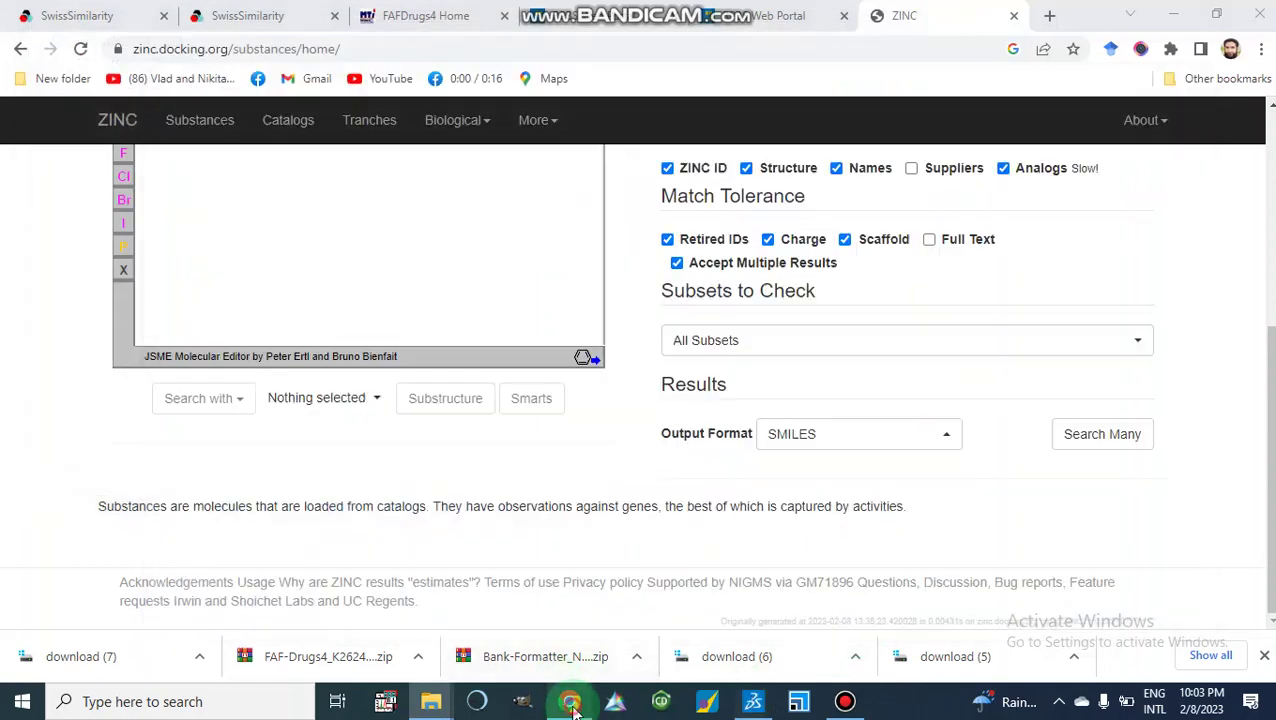
Set the ZINC output format to SDF and run the multi-identifier search to download the matches
{"action": "left_click", "coordinate": [945, 438]}
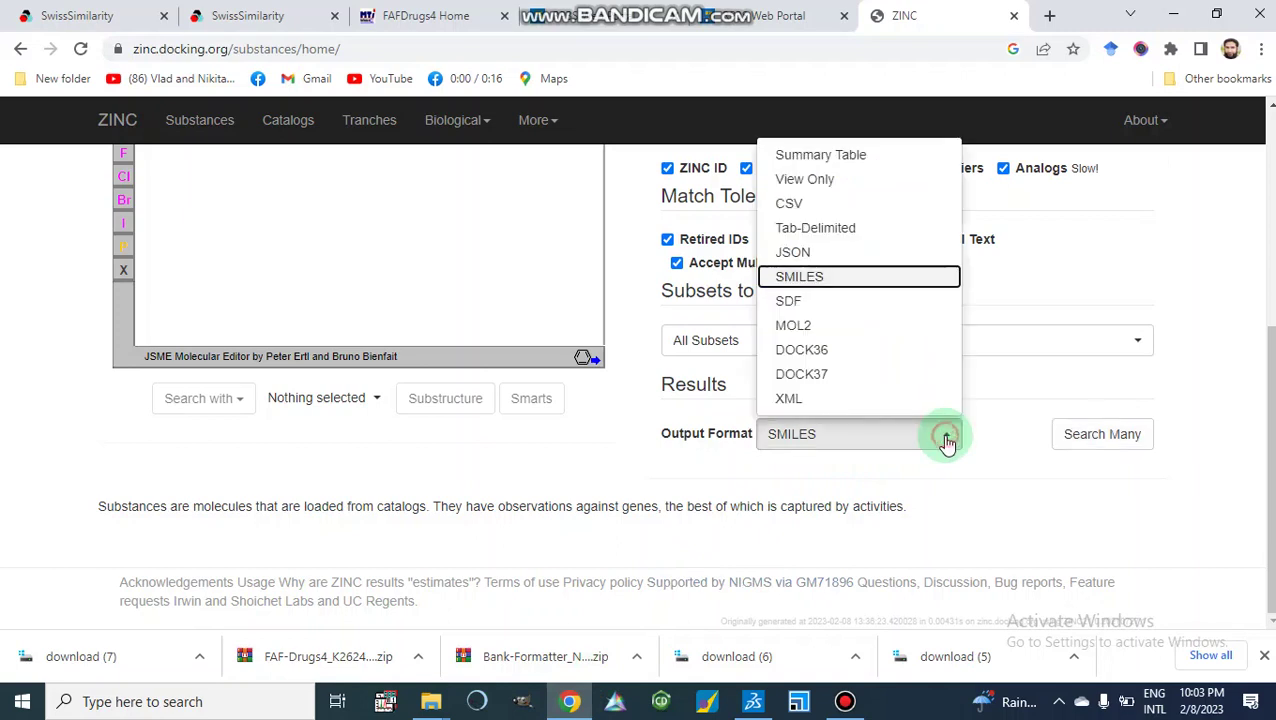
{"action": "left_click", "coordinate": [790, 302]}
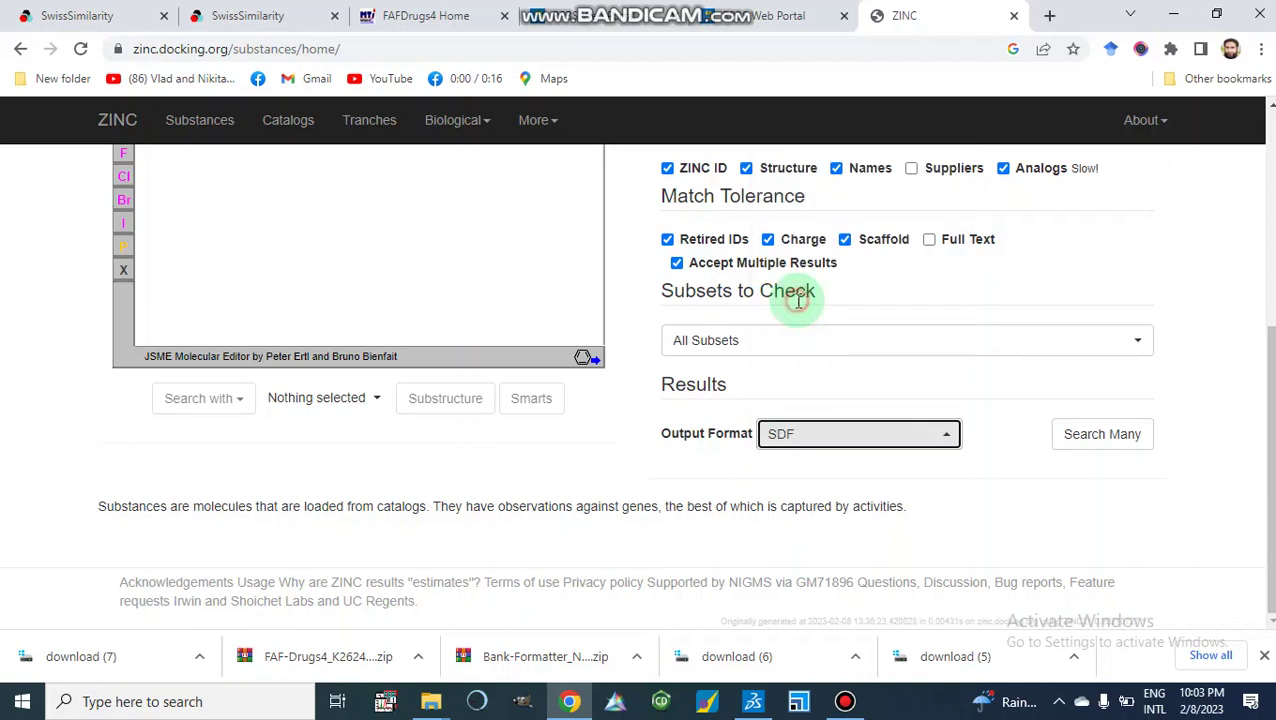
{"action": "left_click", "coordinate": [1090, 443]}
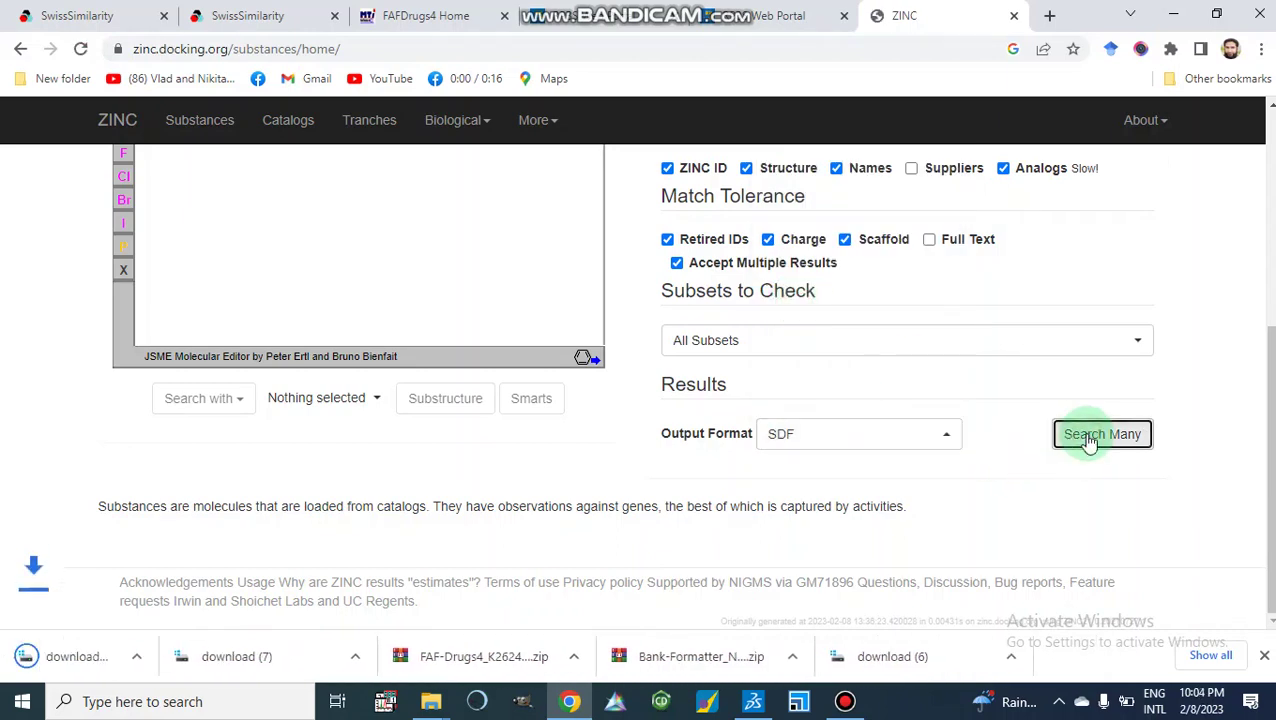
Open the downloaded file download (8) in Notepad and look through its SDF records
{"action": "left_click", "coordinate": [72, 657]}
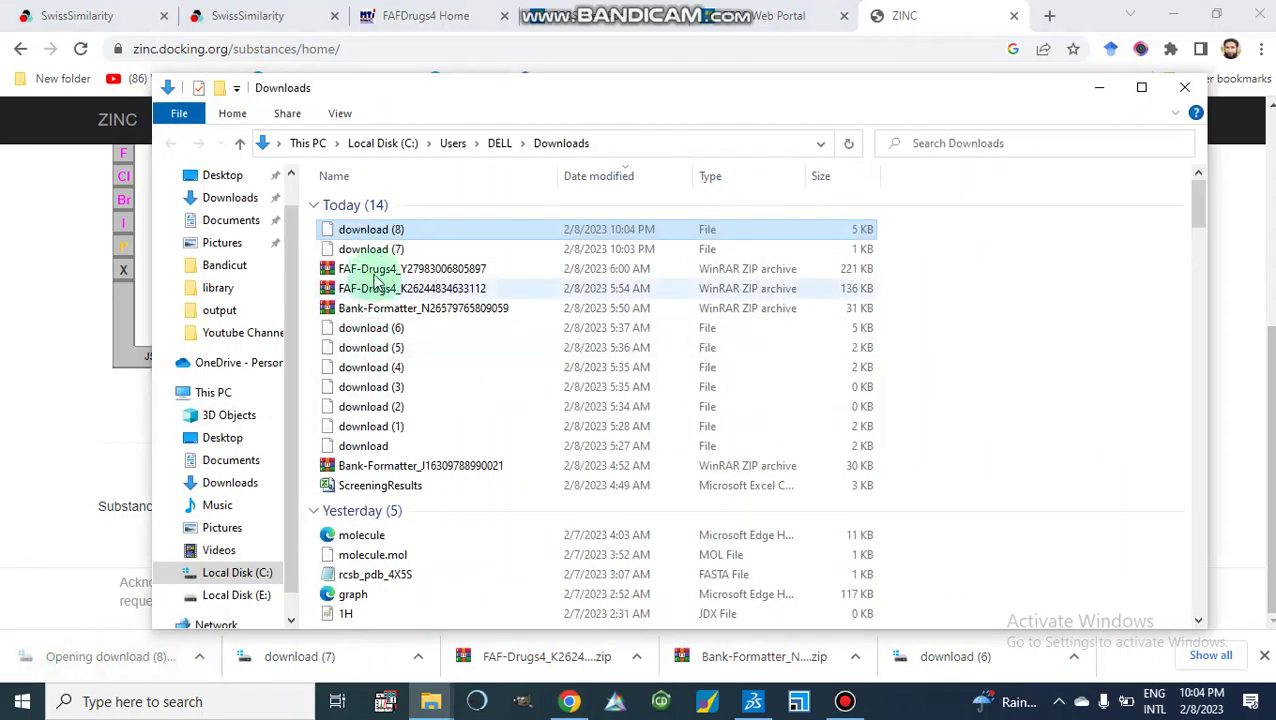
{"action": "double_click", "coordinate": [372, 233]}
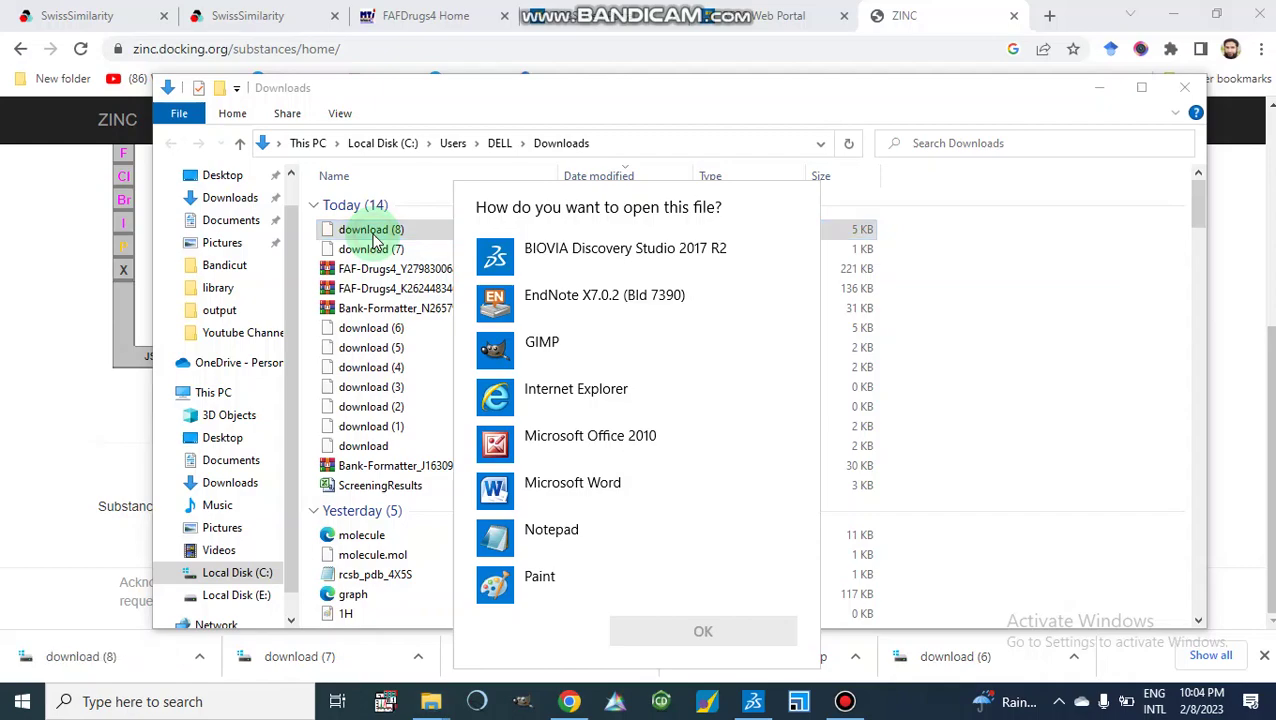
{"action": "double_click", "coordinate": [545, 555]}
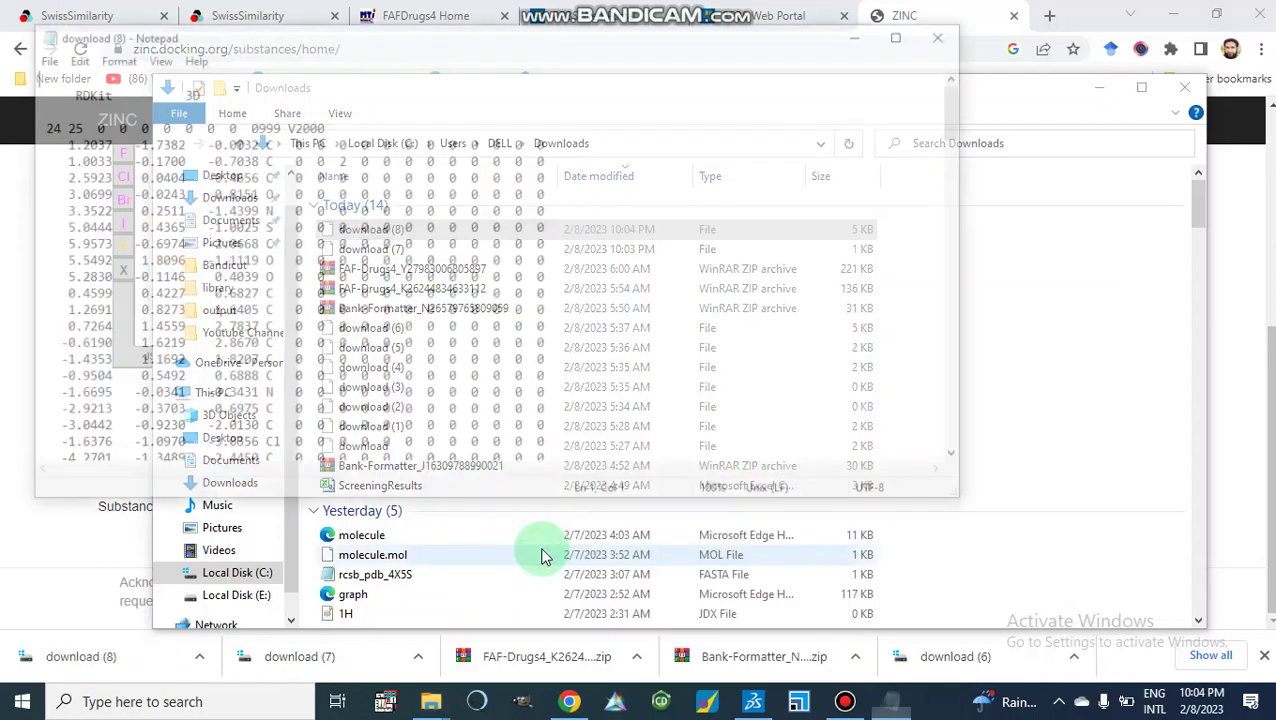
{"action": "scroll", "coordinate": [566, 301], "scroll_direction": "down", "scroll_amount": 17}
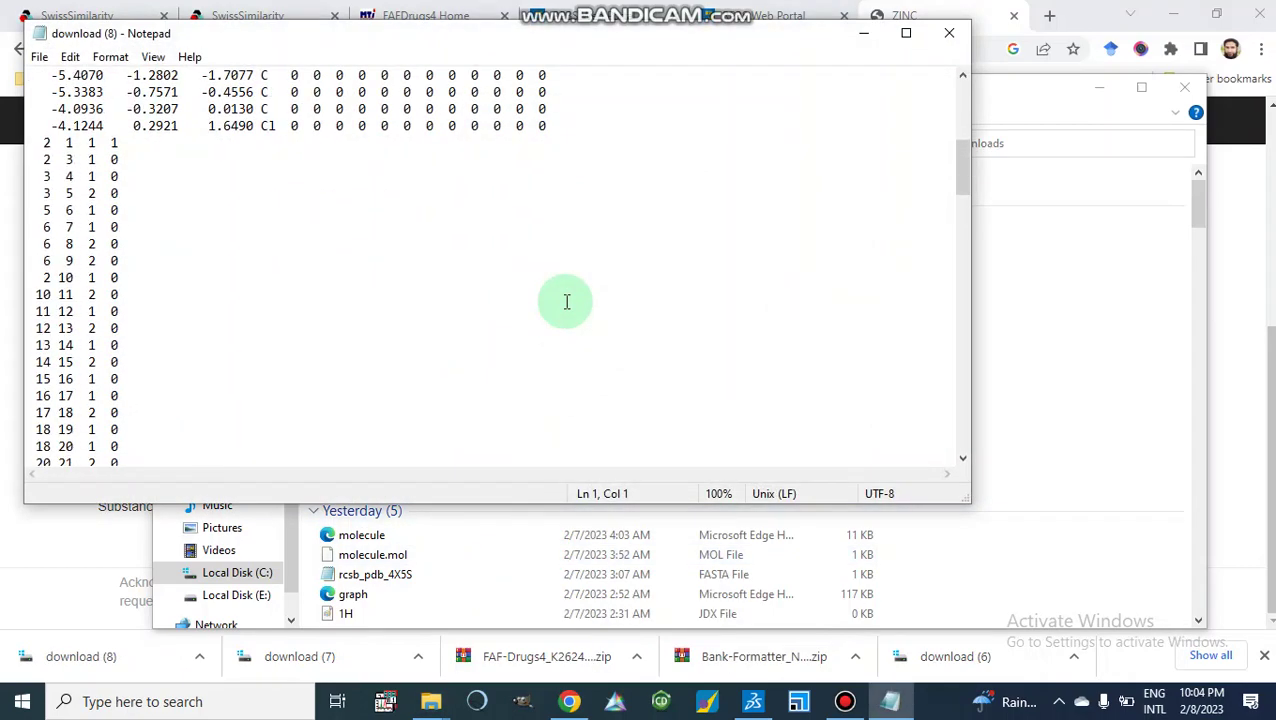
{"action": "scroll", "coordinate": [566, 301], "scroll_direction": "down", "scroll_amount": 9}
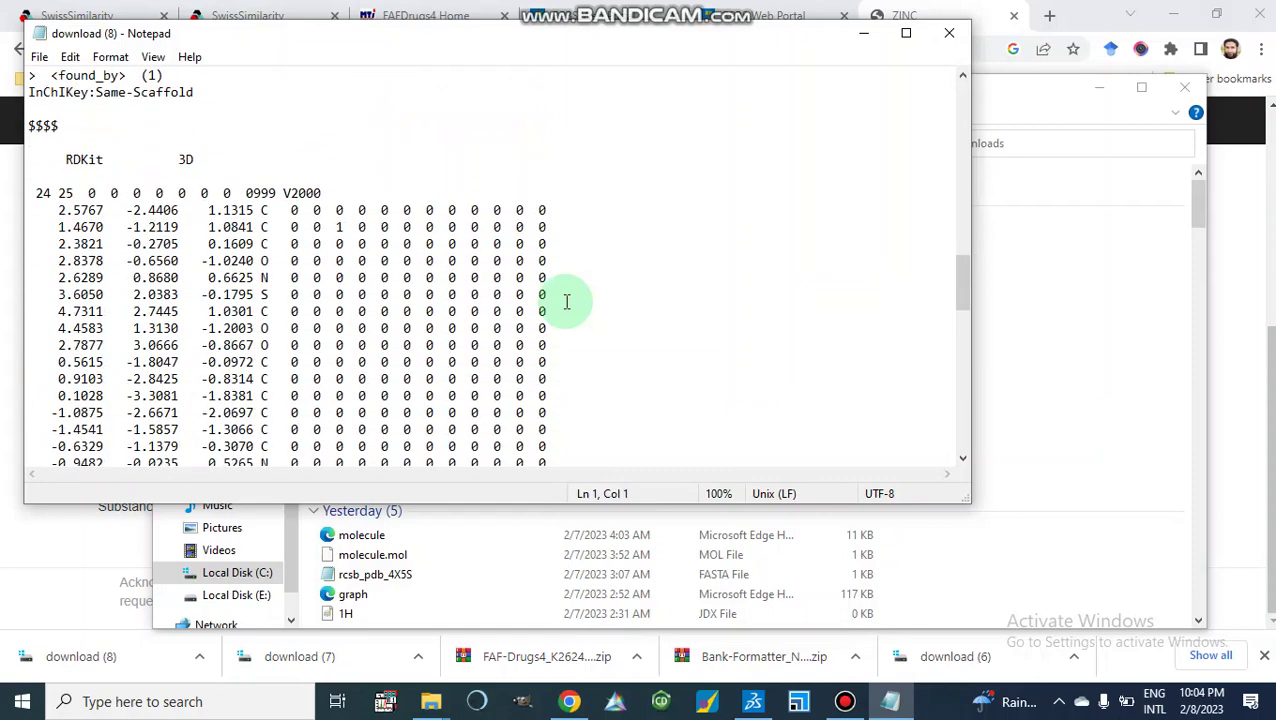
{"action": "scroll", "coordinate": [566, 301], "scroll_direction": "down", "scroll_amount": 17}
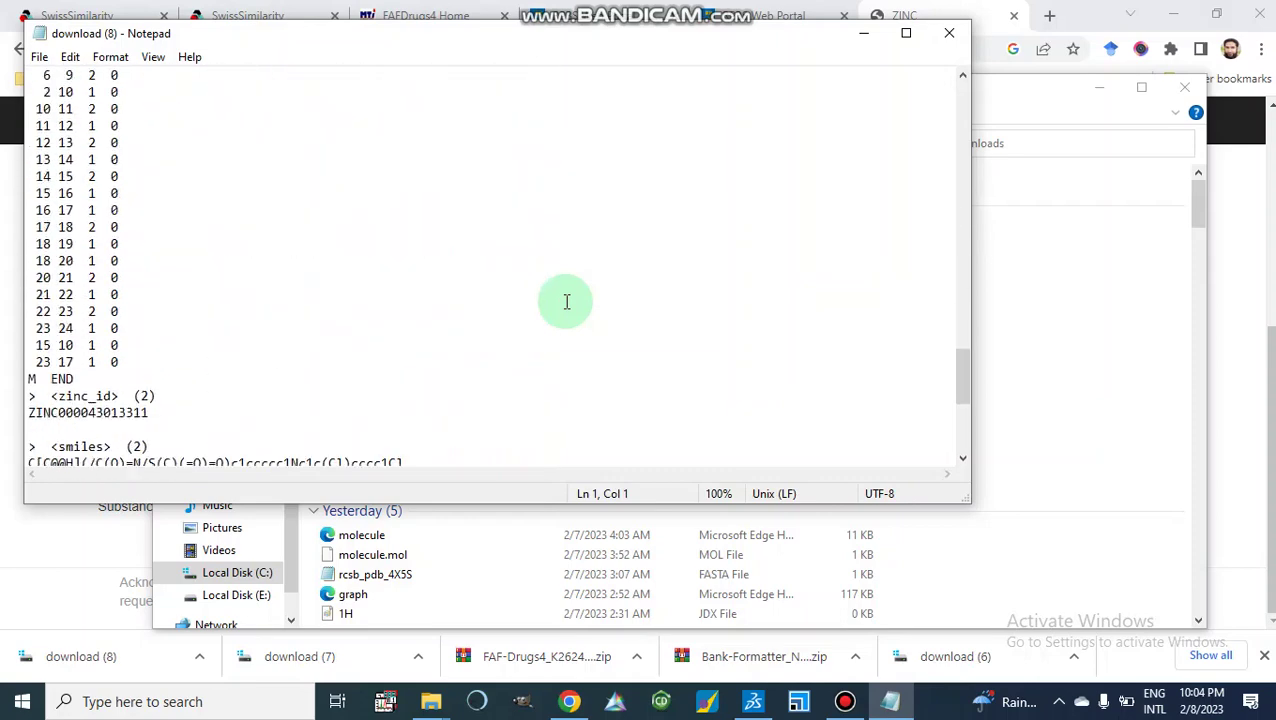
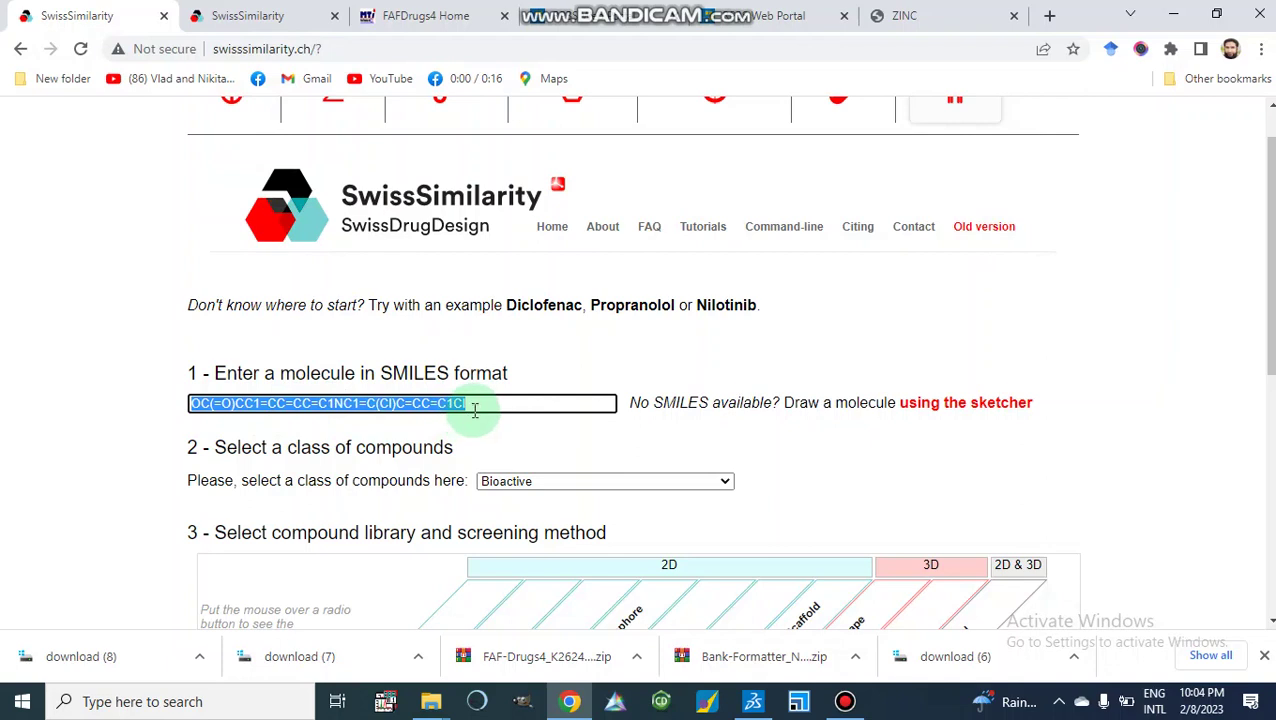
Show the query SMILES molecule in the SwissSimilarity sketcher and enlarge the drawn structure for inspection
{"action": "left_click", "coordinate": [475, 408]}
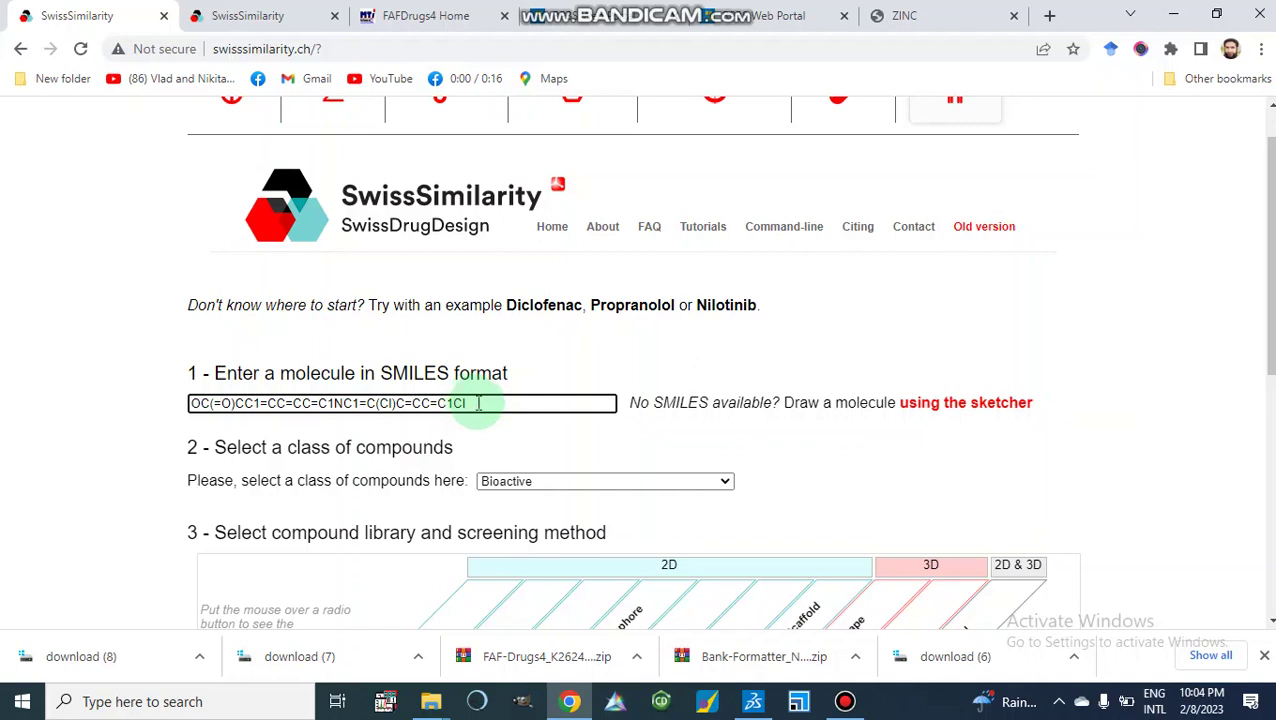
{"action": "left_click_drag", "start_coordinate": [478, 403], "coordinate": [154, 367]}
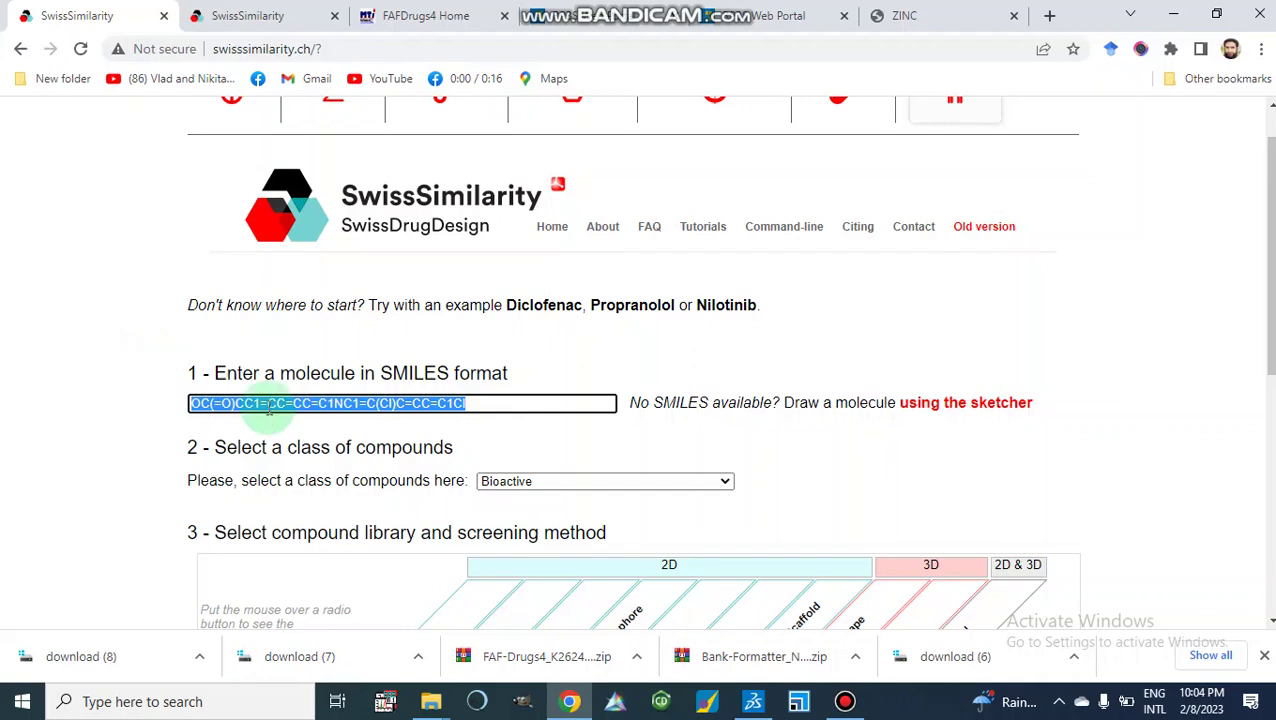
{"action": "left_click", "coordinate": [483, 405]}
{"action": "scroll", "coordinate": [530, 447], "scroll_direction": "down", "scroll_amount": 2}
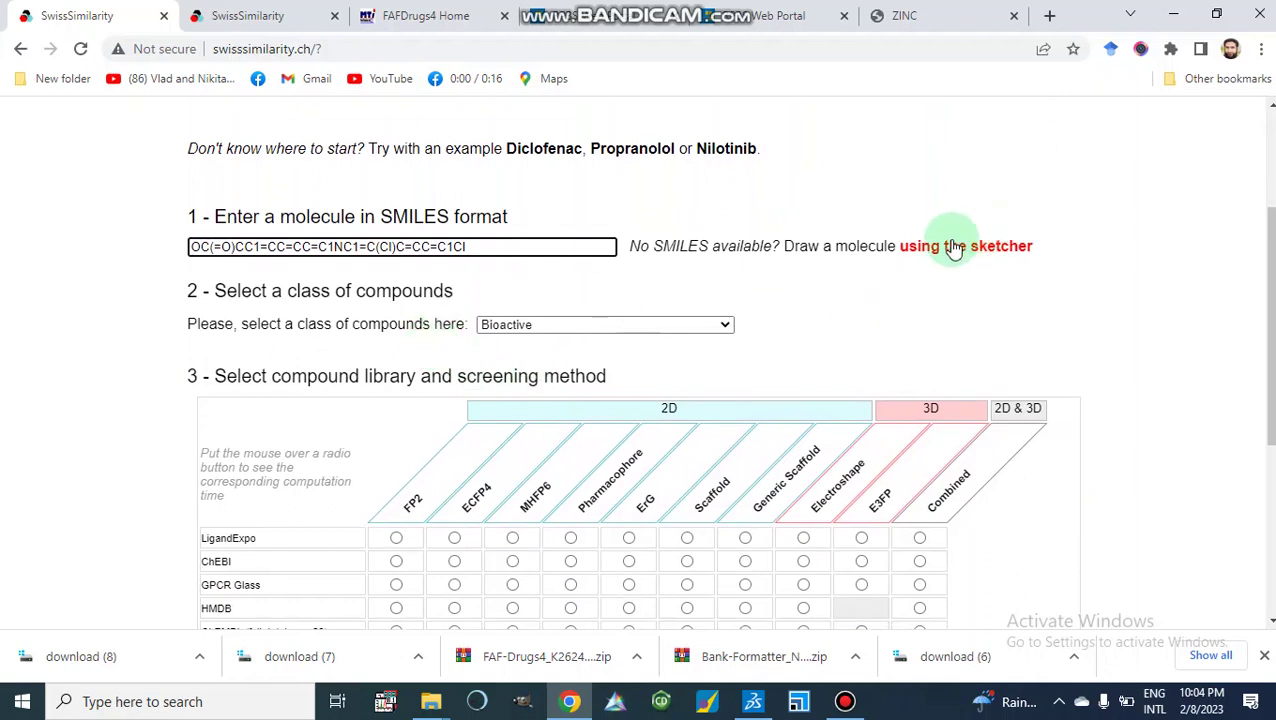
{"action": "left_click", "coordinate": [953, 247]}
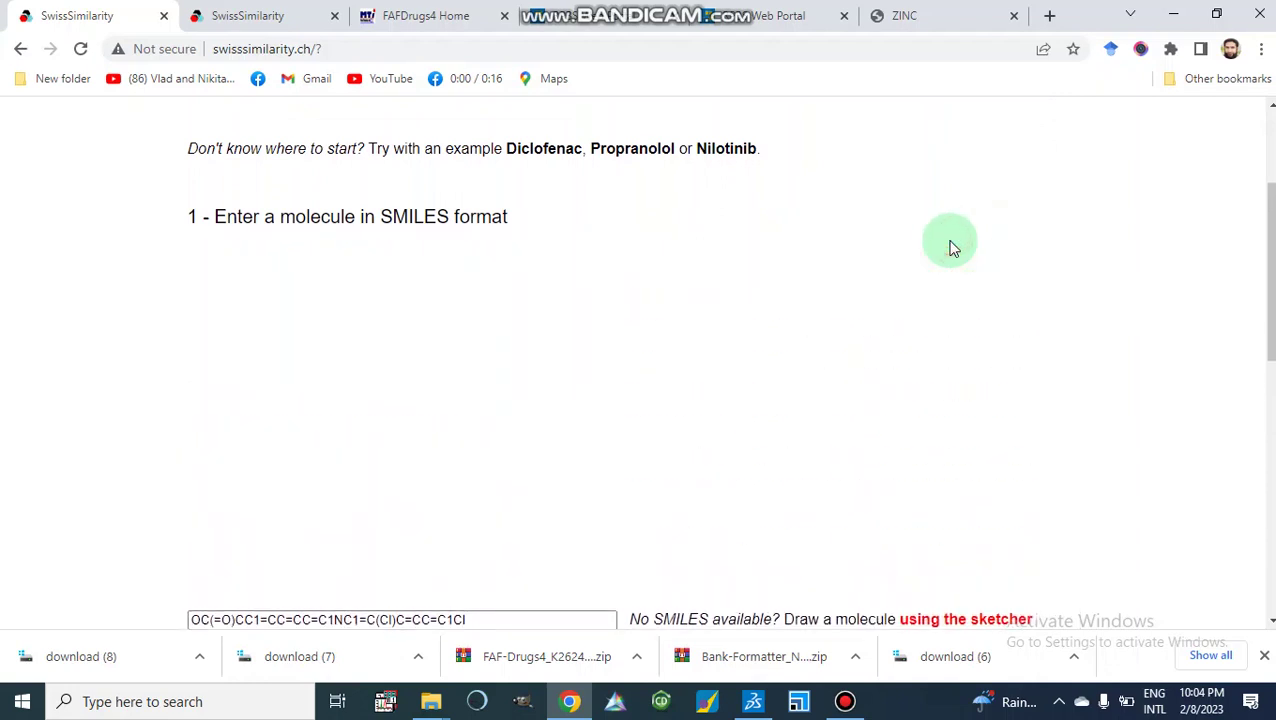
{"action": "scroll", "coordinate": [626, 336], "scroll_direction": "down", "scroll_amount": 2}
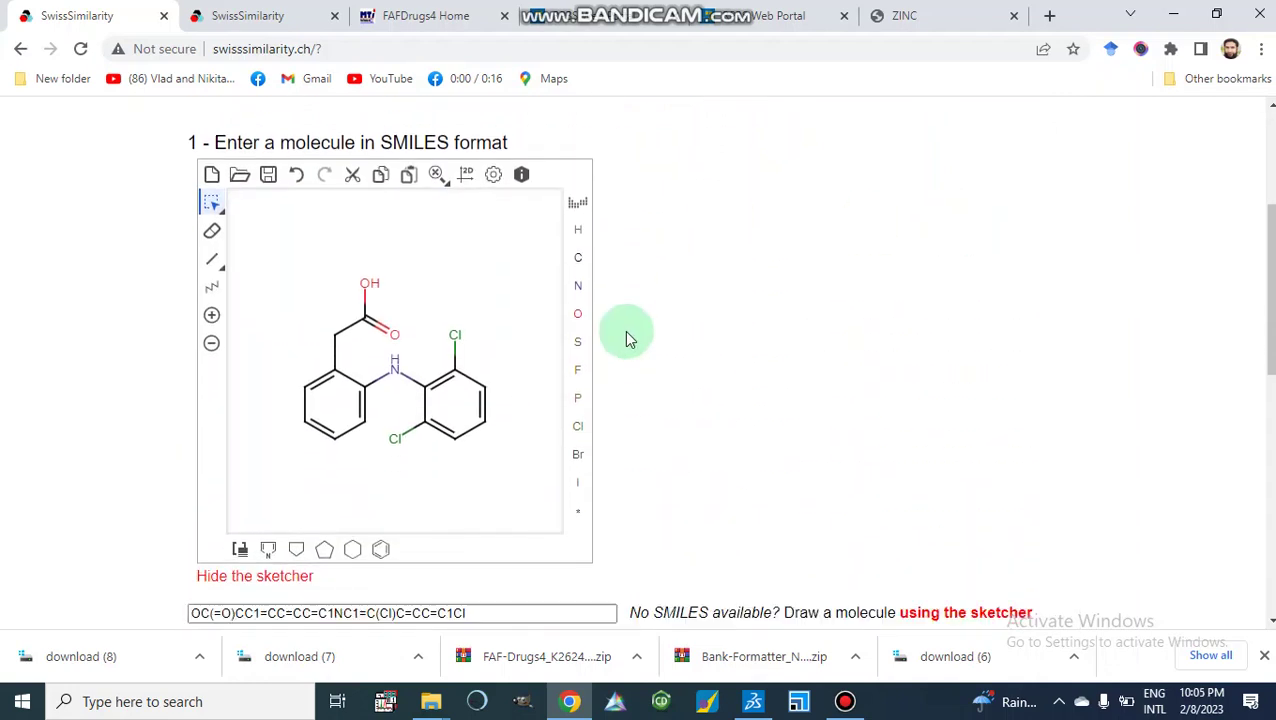
{"action": "scroll", "coordinate": [626, 336], "scroll_direction": "up", "scroll_amount": 1}
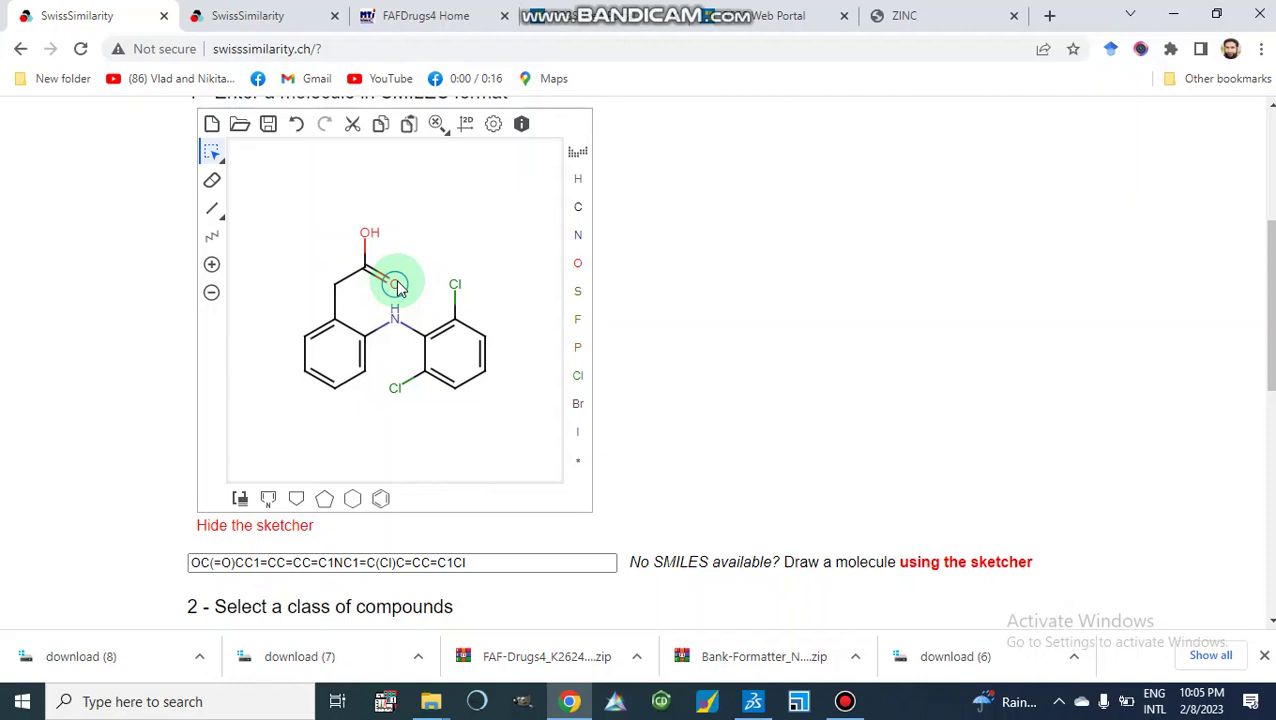
{"action": "scroll", "coordinate": [397, 287], "scroll_direction": "down", "scroll_amount": 5}
{"action": "scroll", "coordinate": [397, 287], "scroll_direction": "up", "scroll_amount": 6}
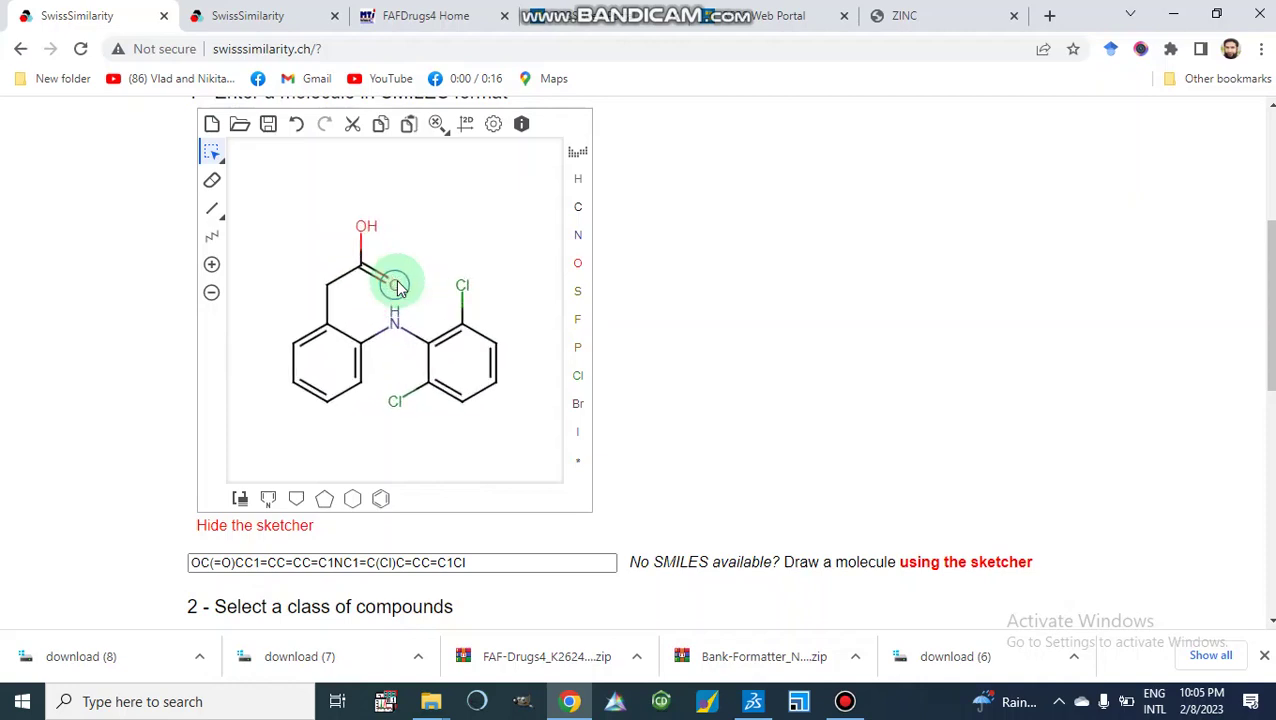
{"action": "scroll", "coordinate": [397, 287], "scroll_direction": "up", "scroll_amount": 2}
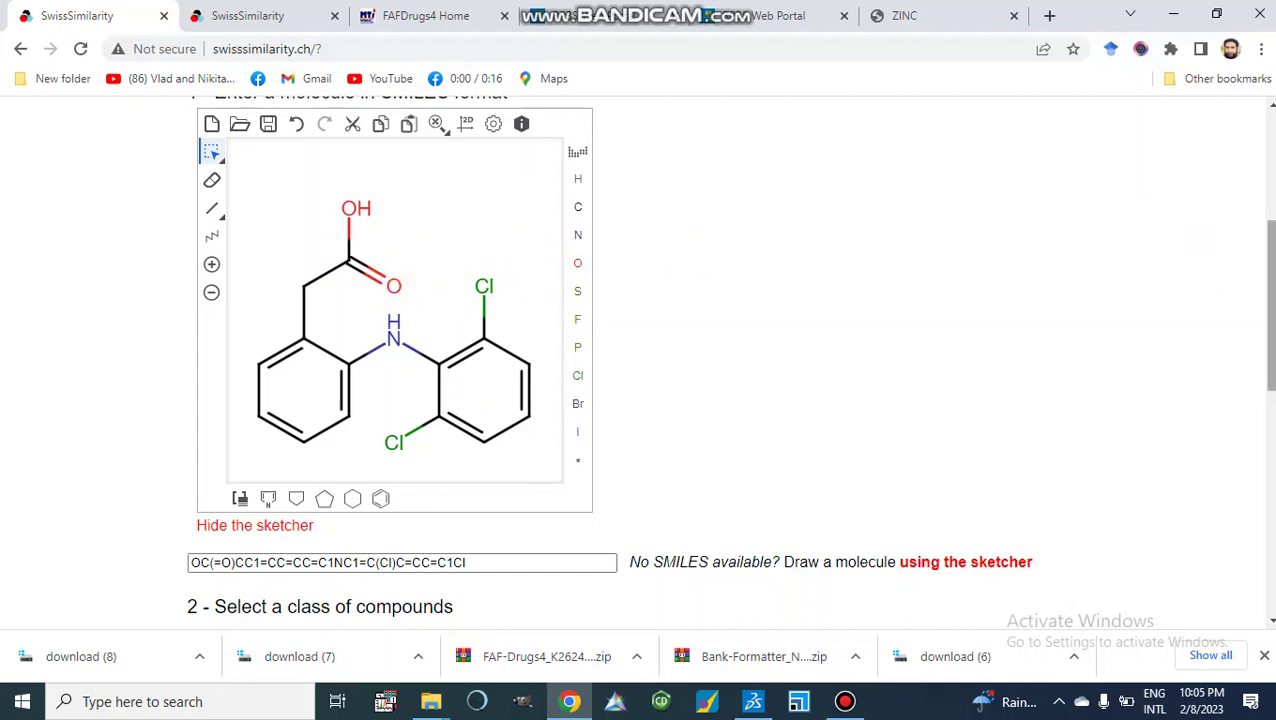
Show the compound libraries and screening methods offered for the Drugs class
{"action": "scroll", "coordinate": [1268, 300], "scroll_direction": "down", "scroll_amount": 4}
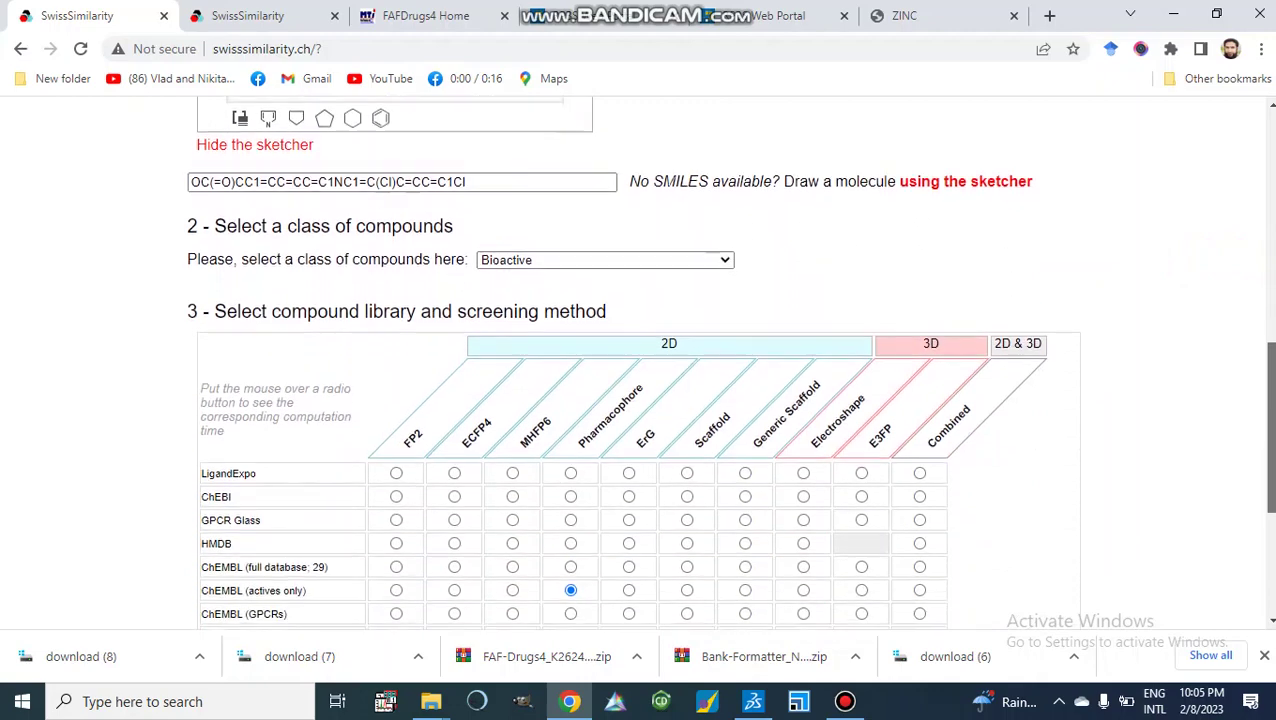
{"action": "mouse_move", "coordinate": [1268, 395]}
{"action": "left_mouse_down"}
{"action": "mouse_move", "coordinate": [1268, 455]}
{"action": "mouse_move", "coordinate": [1268, 416]}
{"action": "left_mouse_up"}
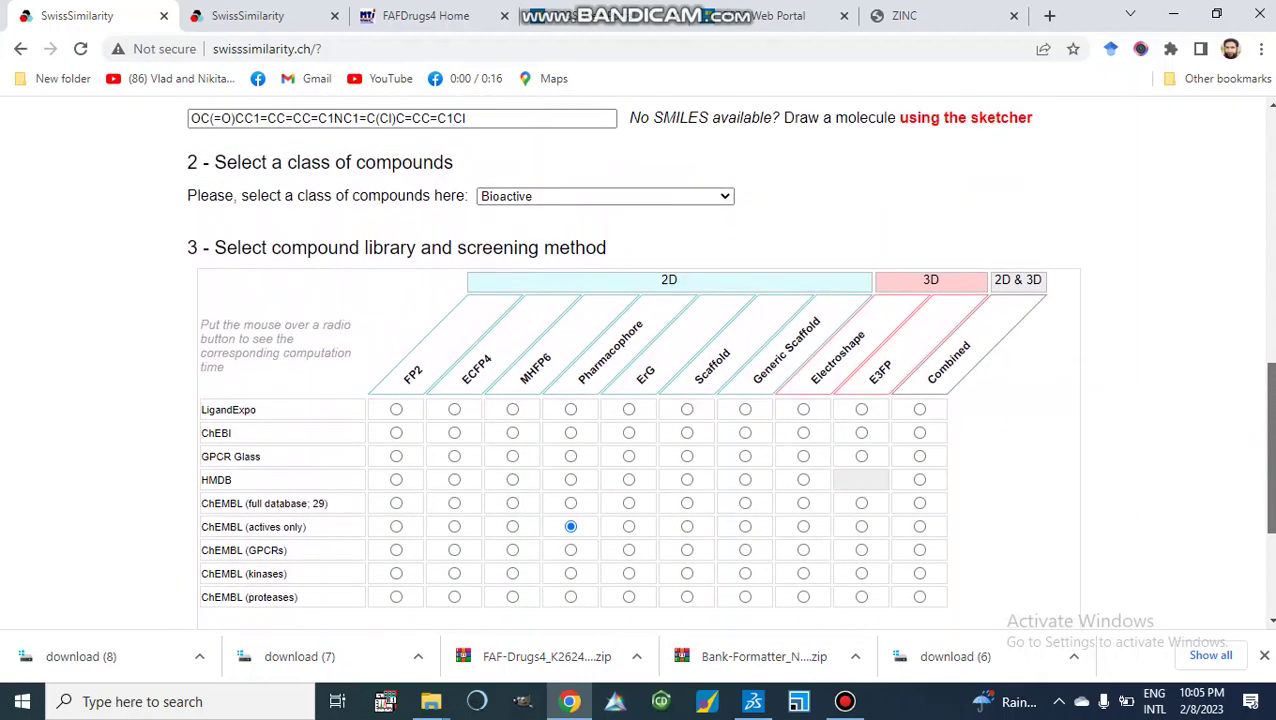
{"action": "left_click", "coordinate": [726, 199]}
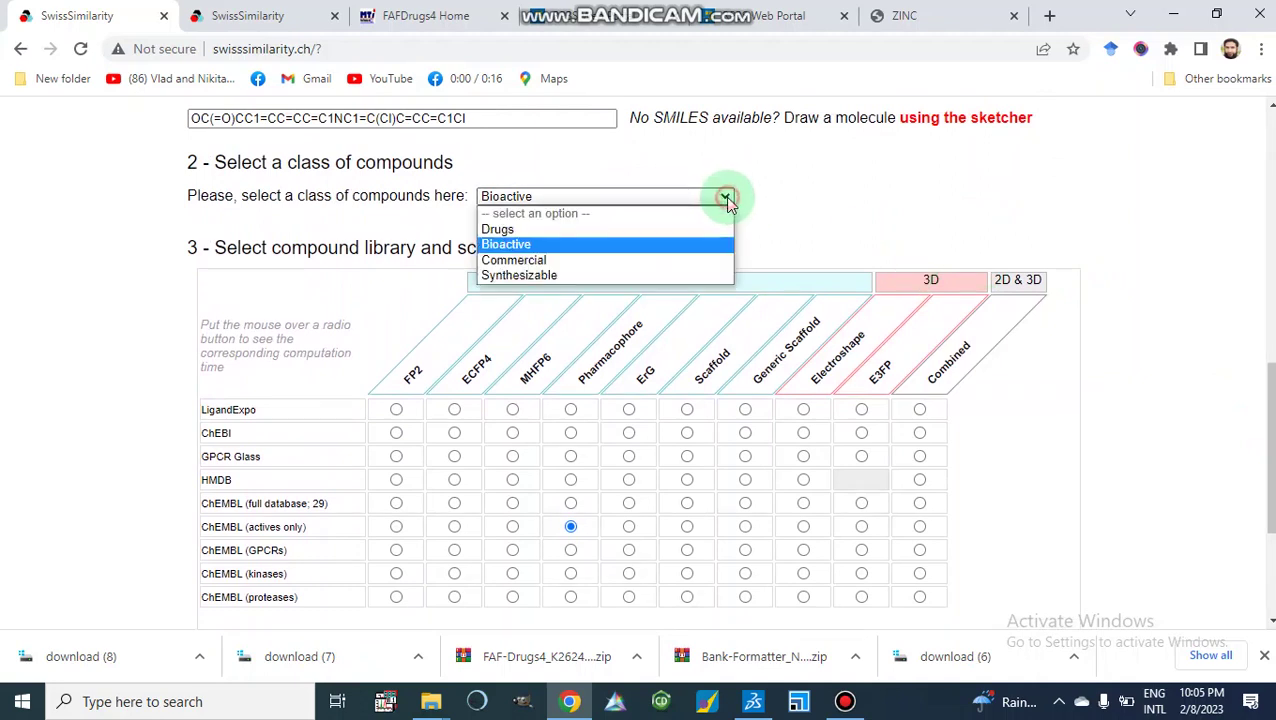
{"action": "left_click", "coordinate": [575, 231]}
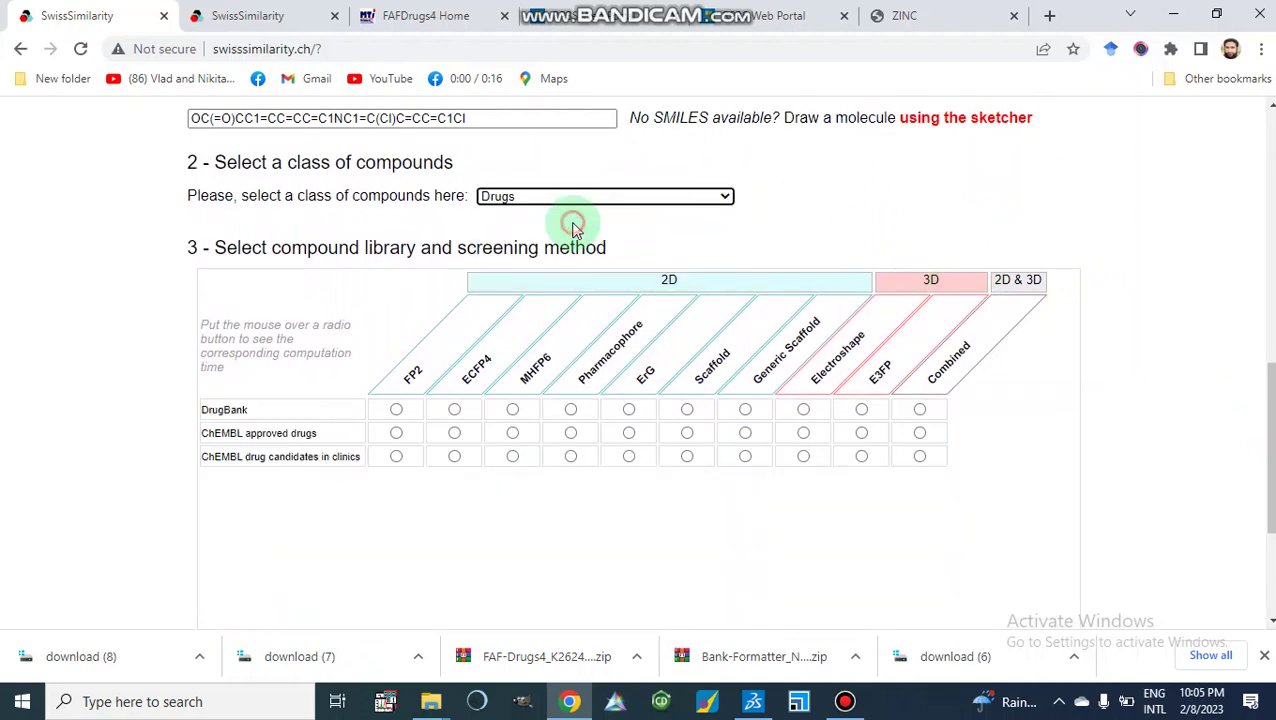
Set the compound class to Bioactive and start screening the ChEBI library with the Pharmacophore method
{"action": "left_click", "coordinate": [727, 199]}
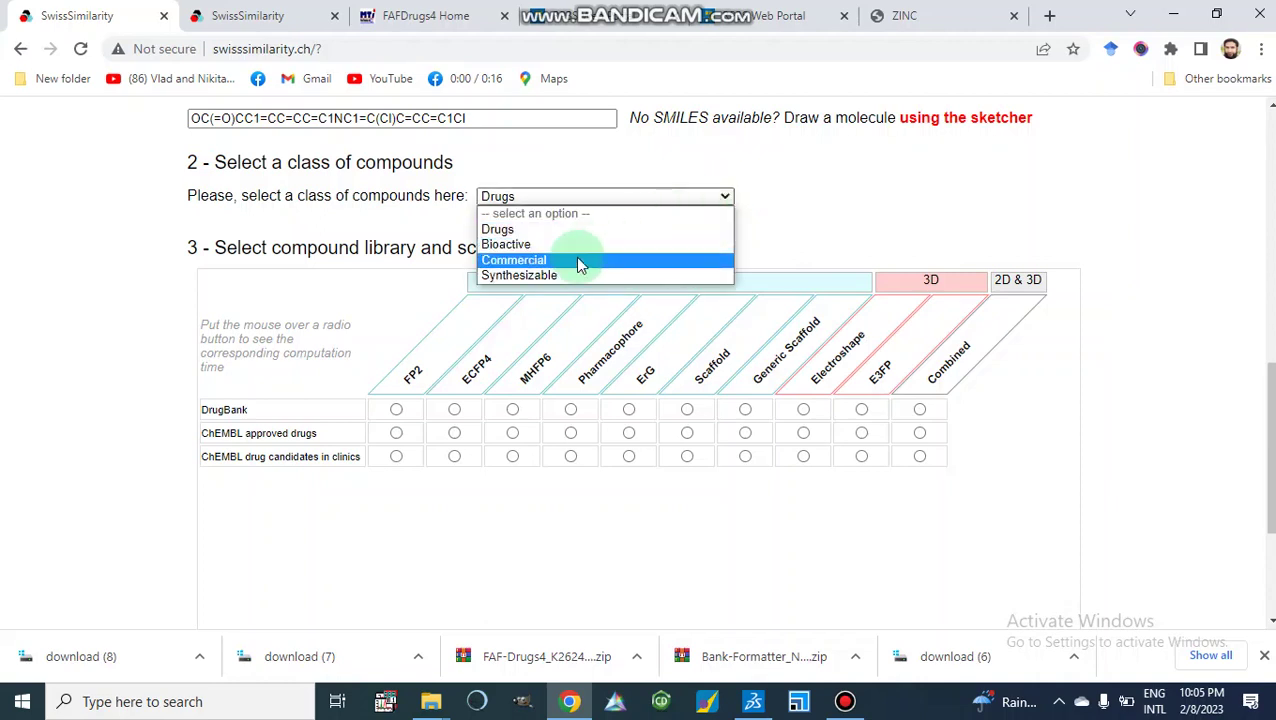
{"action": "left_click", "coordinate": [524, 246]}
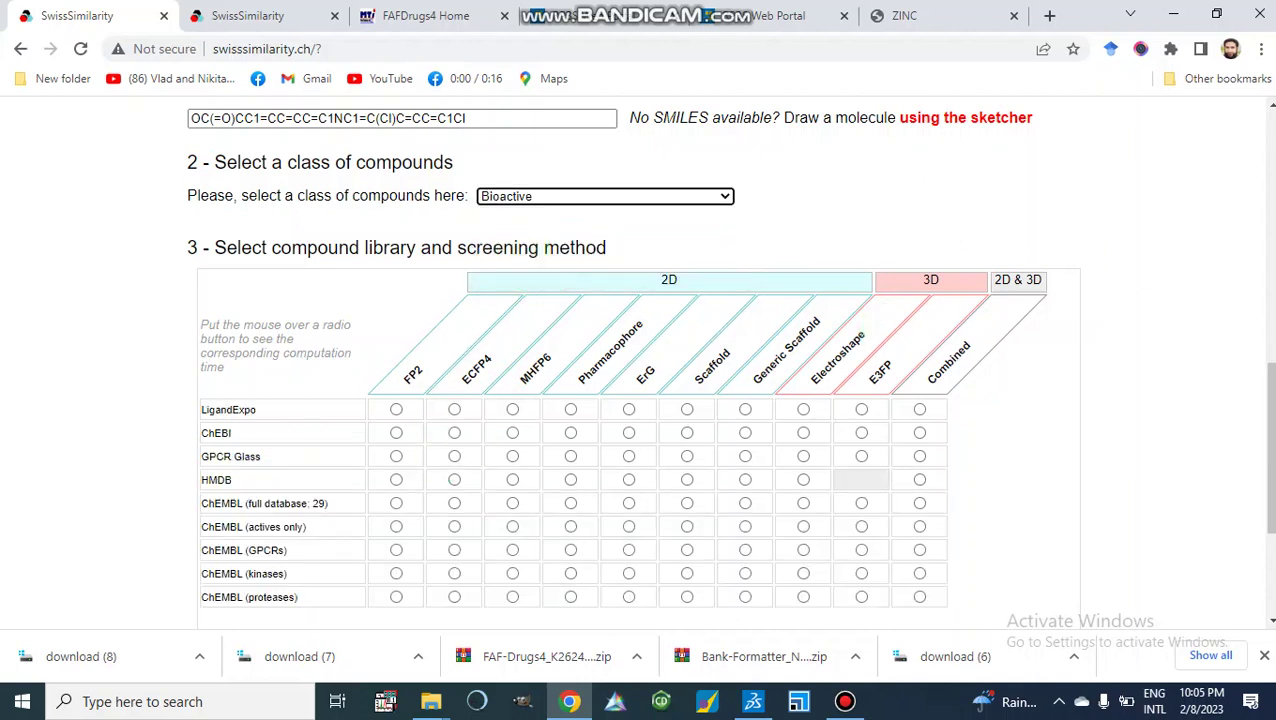
{"action": "left_click_drag", "start_coordinate": [1266, 398], "coordinate": [1270, 458]}
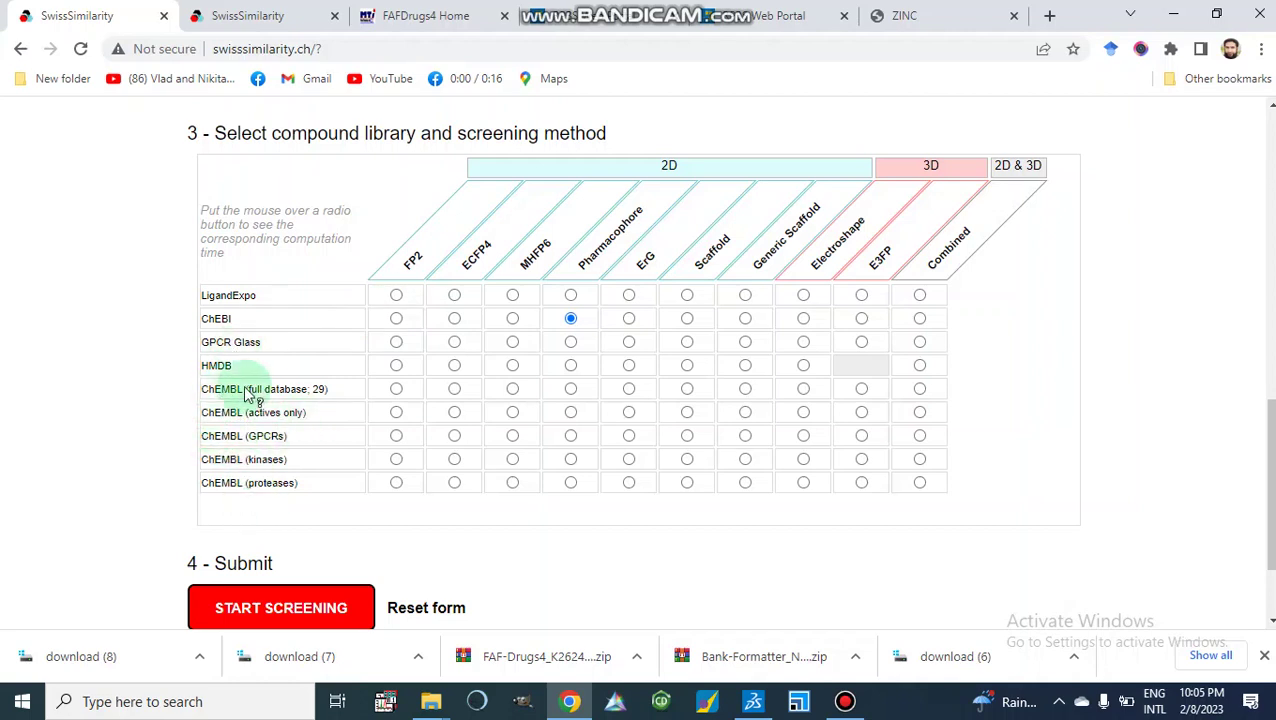
{"action": "mouse_move", "coordinate": [226, 390]}
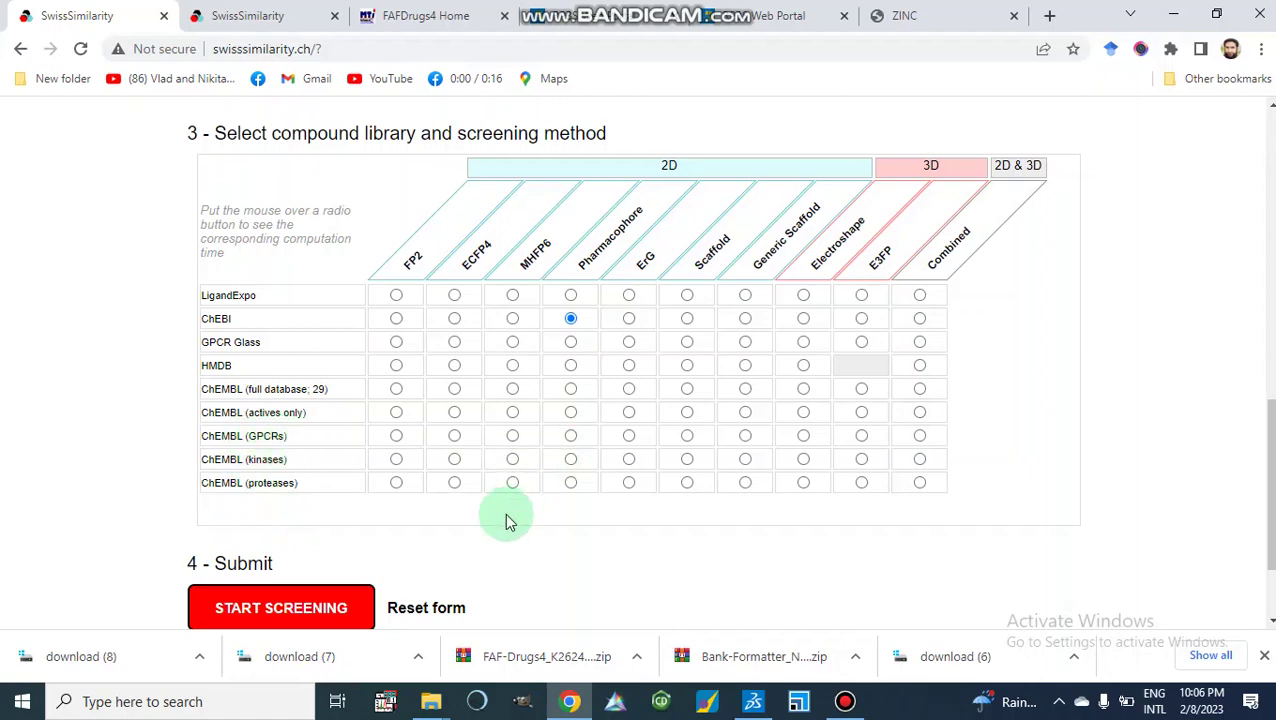
{"action": "scroll", "coordinate": [507, 518], "scroll_direction": "down", "scroll_amount": 2}
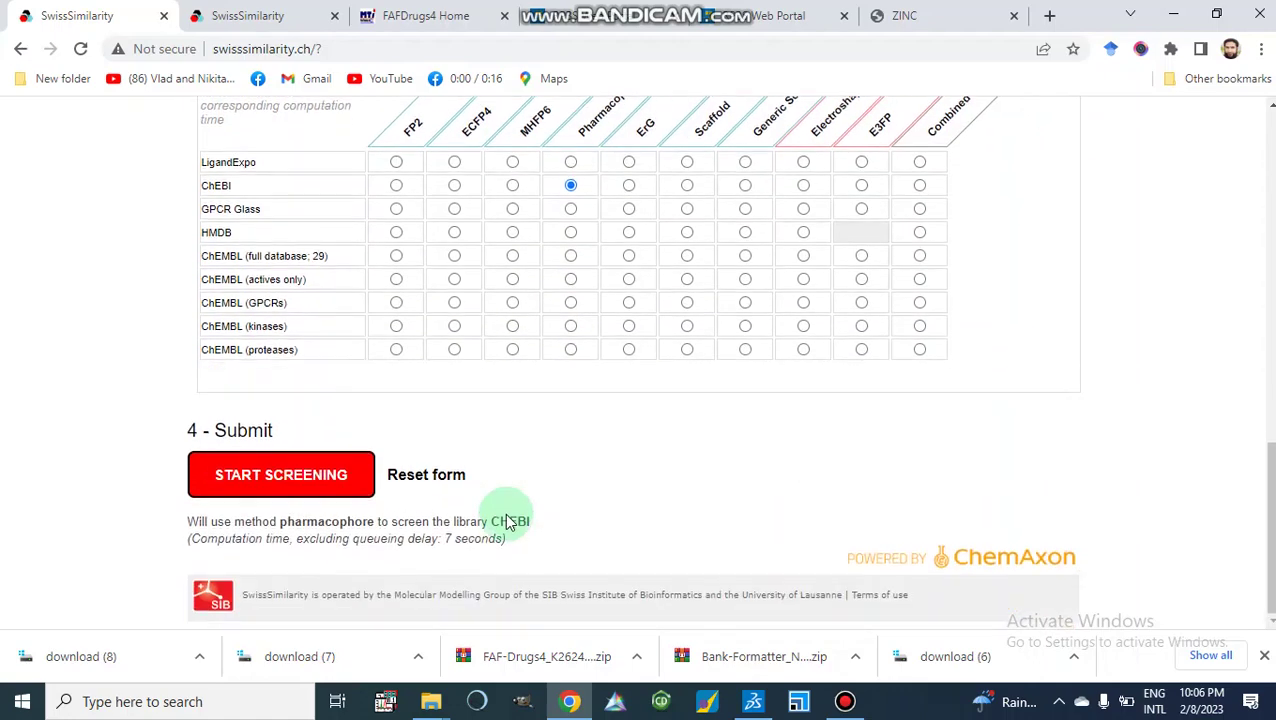
{"action": "left_click", "coordinate": [268, 481]}
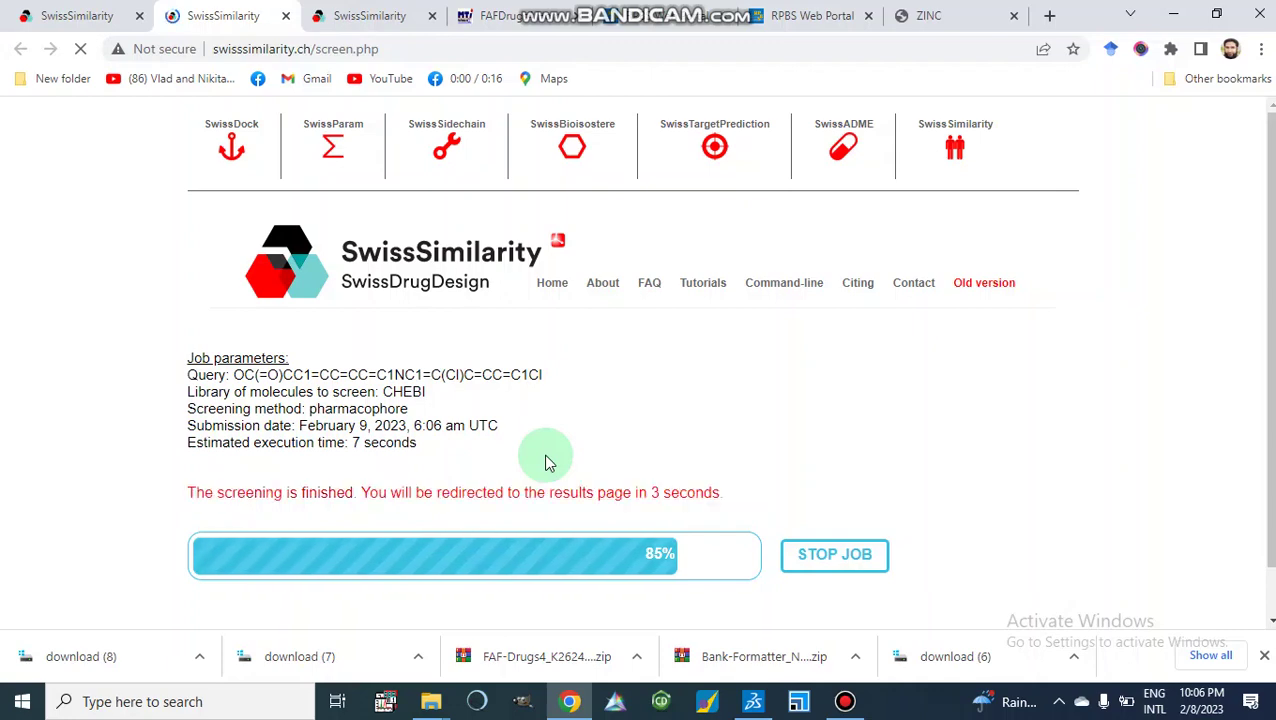
Examine the ChEBI screening hits with their scores and check the CSV option for retrieving the data
{"action": "scroll", "coordinate": [548, 462], "scroll_direction": "down", "scroll_amount": 1}
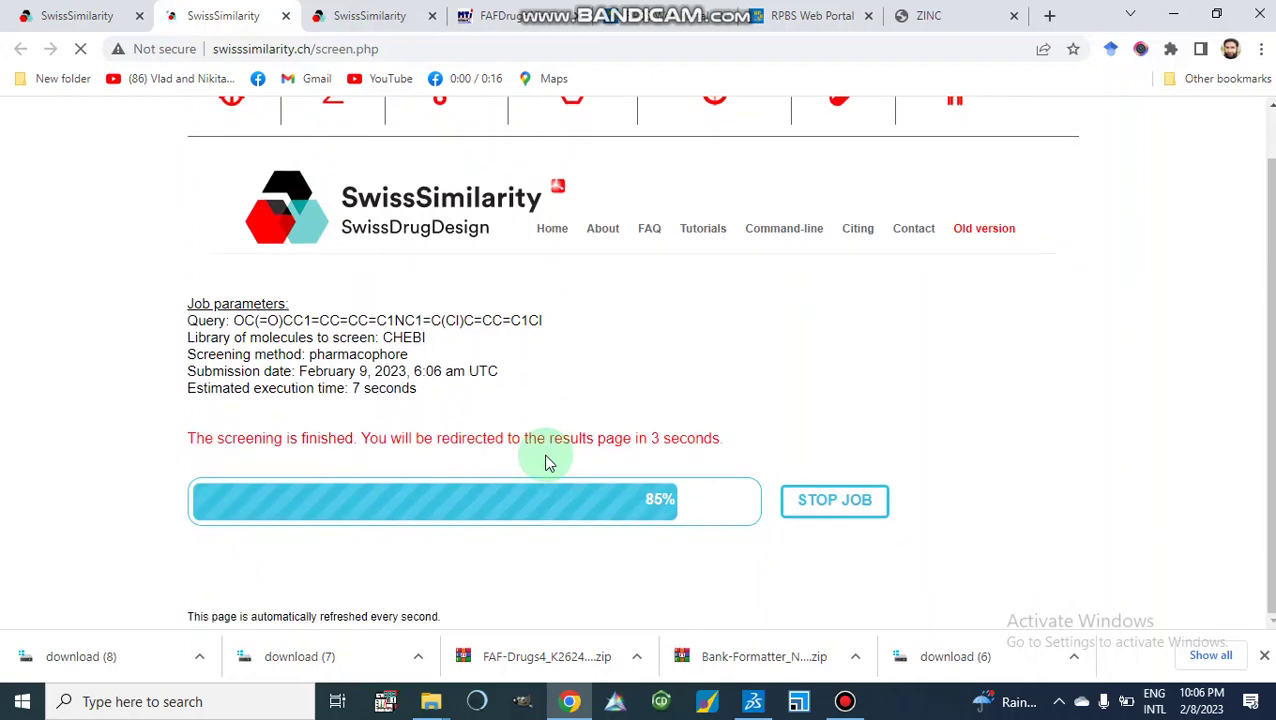
{"action": "scroll", "coordinate": [548, 462], "scroll_direction": "down", "scroll_amount": 3}
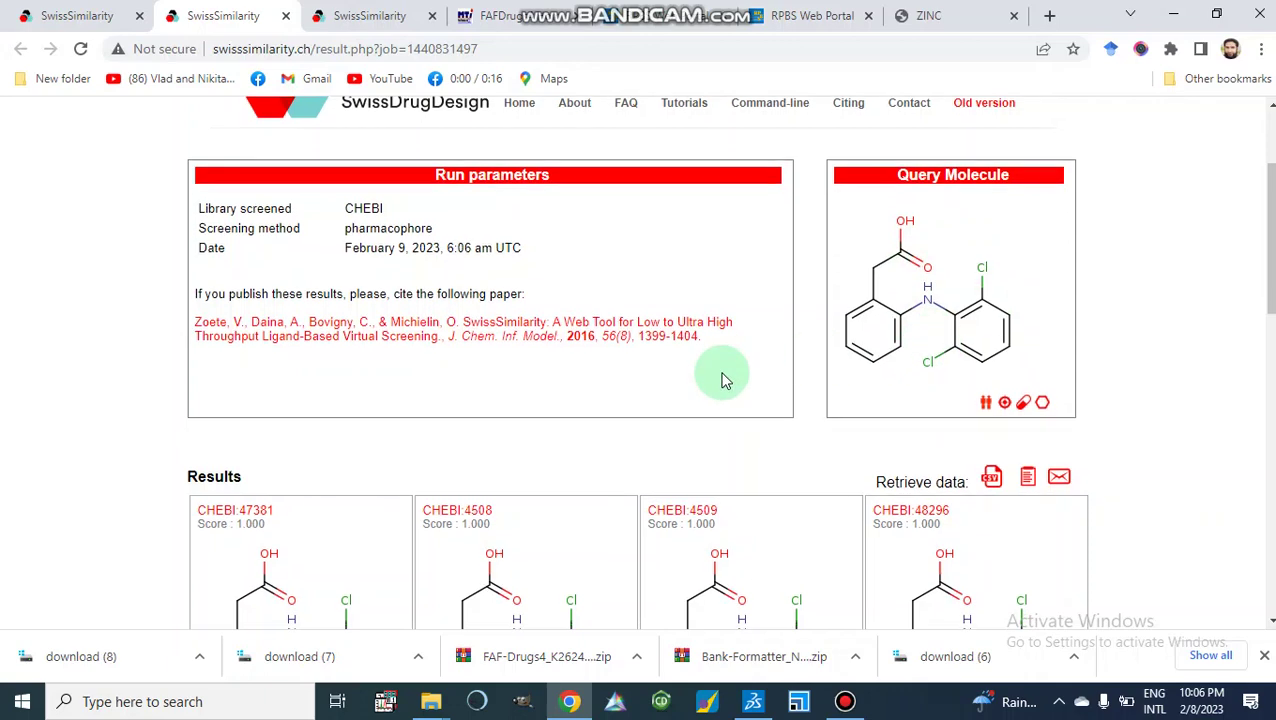
{"action": "scroll", "coordinate": [724, 376], "scroll_direction": "down", "scroll_amount": 4}
{"action": "scroll", "coordinate": [724, 378], "scroll_direction": "down", "scroll_amount": 3}
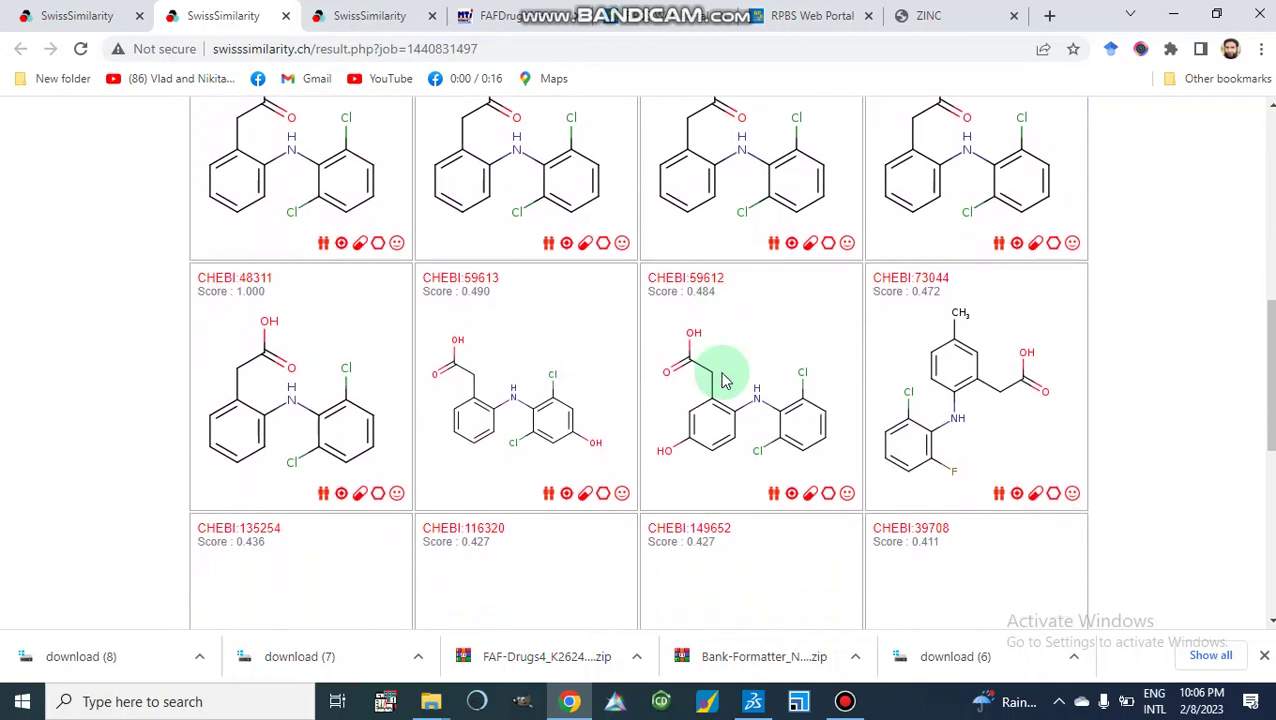
{"action": "scroll", "coordinate": [724, 378], "scroll_direction": "down", "scroll_amount": 6}
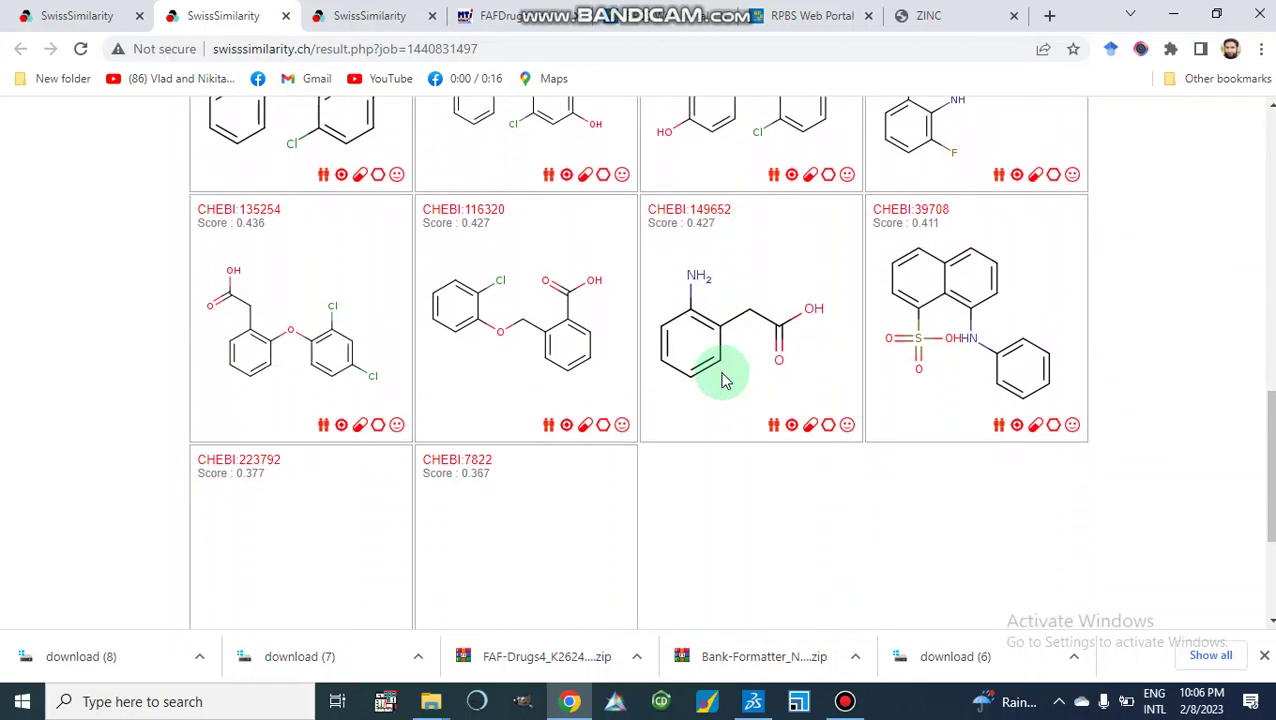
{"action": "scroll", "coordinate": [724, 378], "scroll_direction": "up", "scroll_amount": 9}
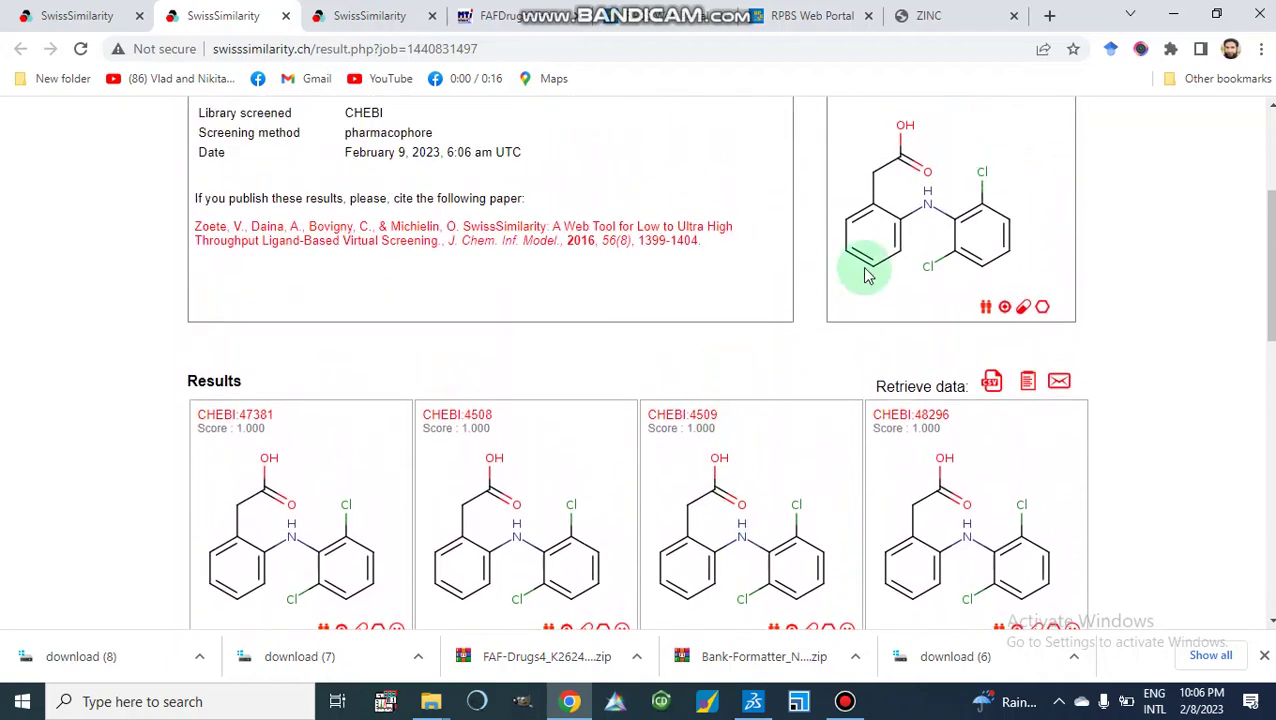
{"action": "scroll", "coordinate": [858, 272], "scroll_direction": "down", "scroll_amount": 1}
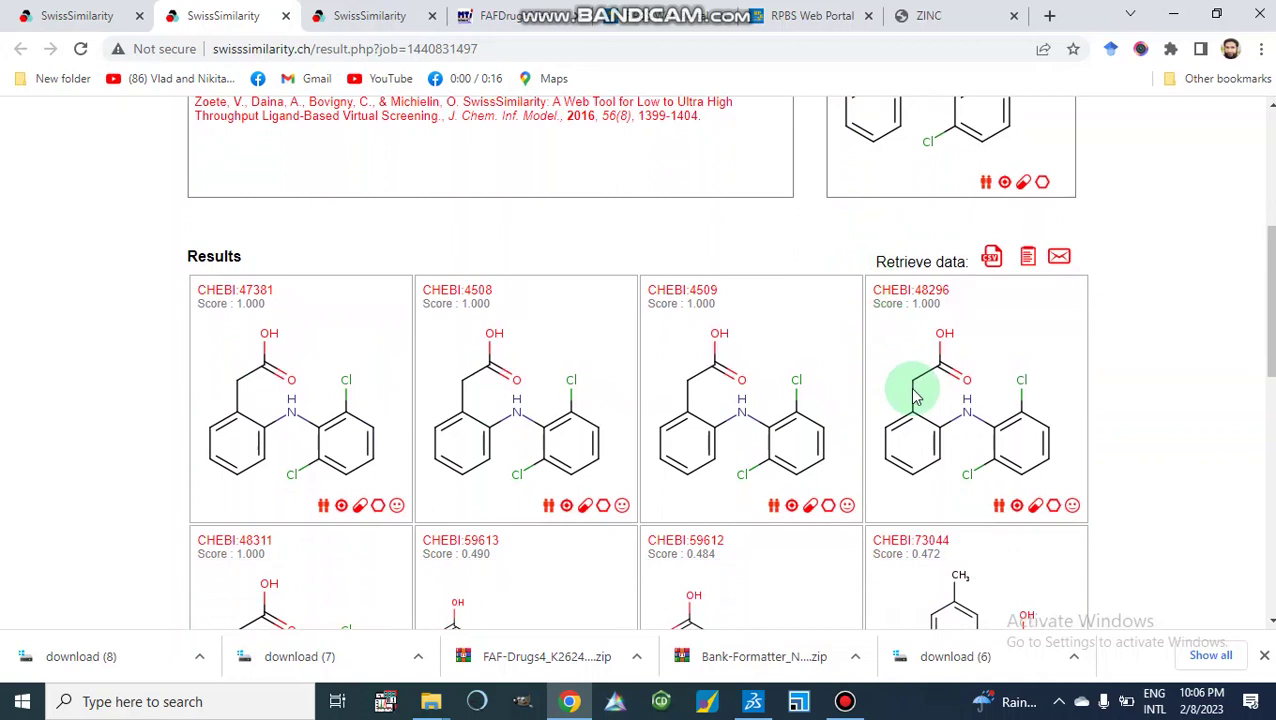
{"action": "left_click", "coordinate": [993, 260]}
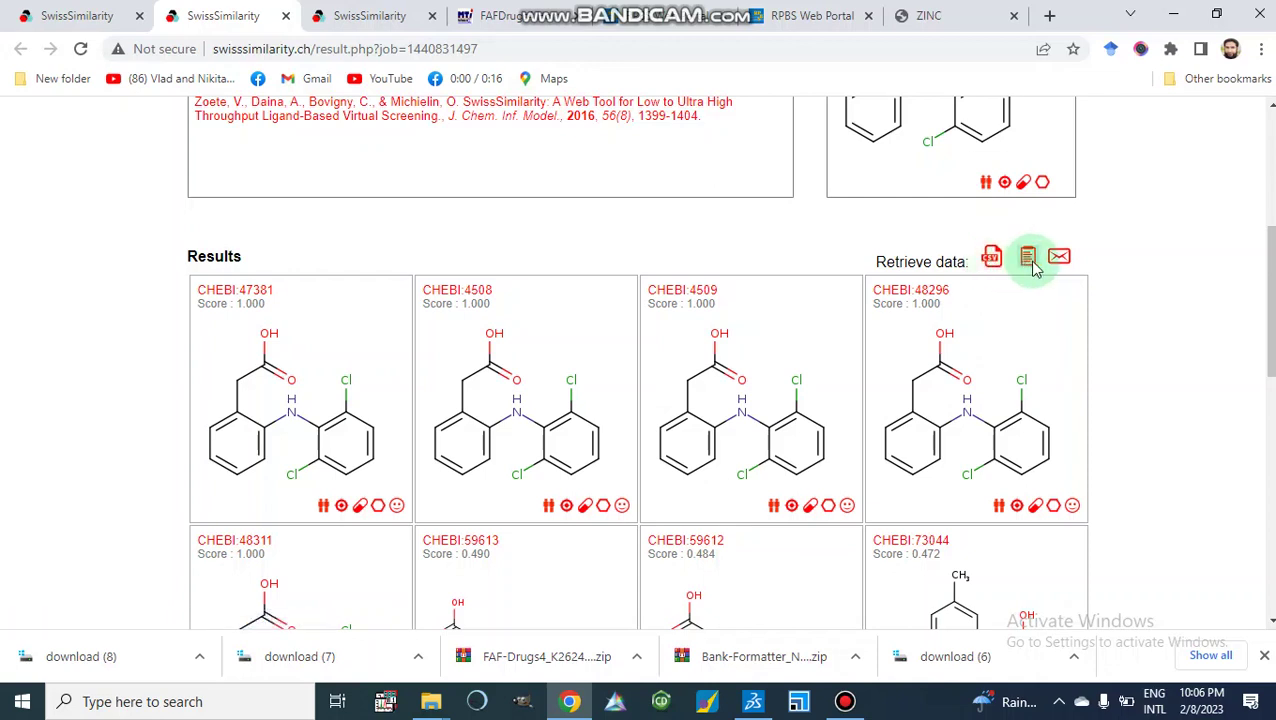
Download the ChEBI screening results as a CSV file and copy the results to the clipboard
{"action": "left_click", "coordinate": [993, 262]}
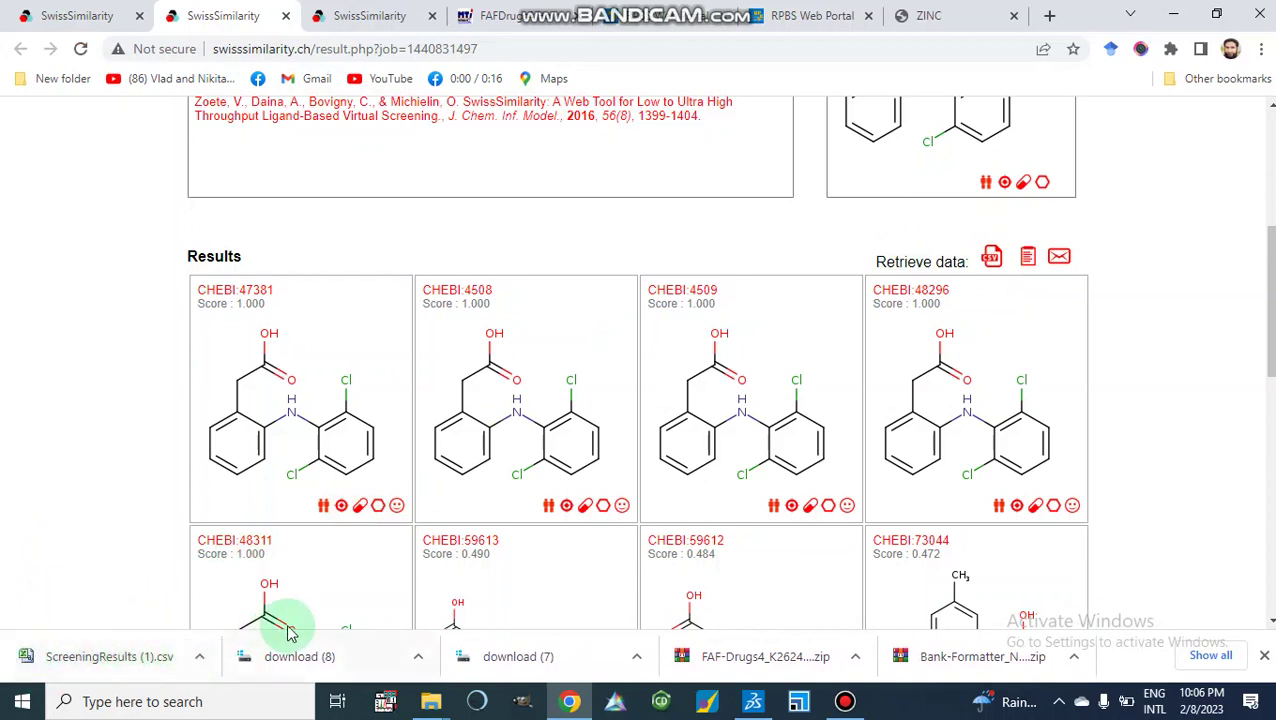
{"action": "left_click", "coordinate": [1028, 258]}
{"action": "left_click", "coordinate": [800, 153]}
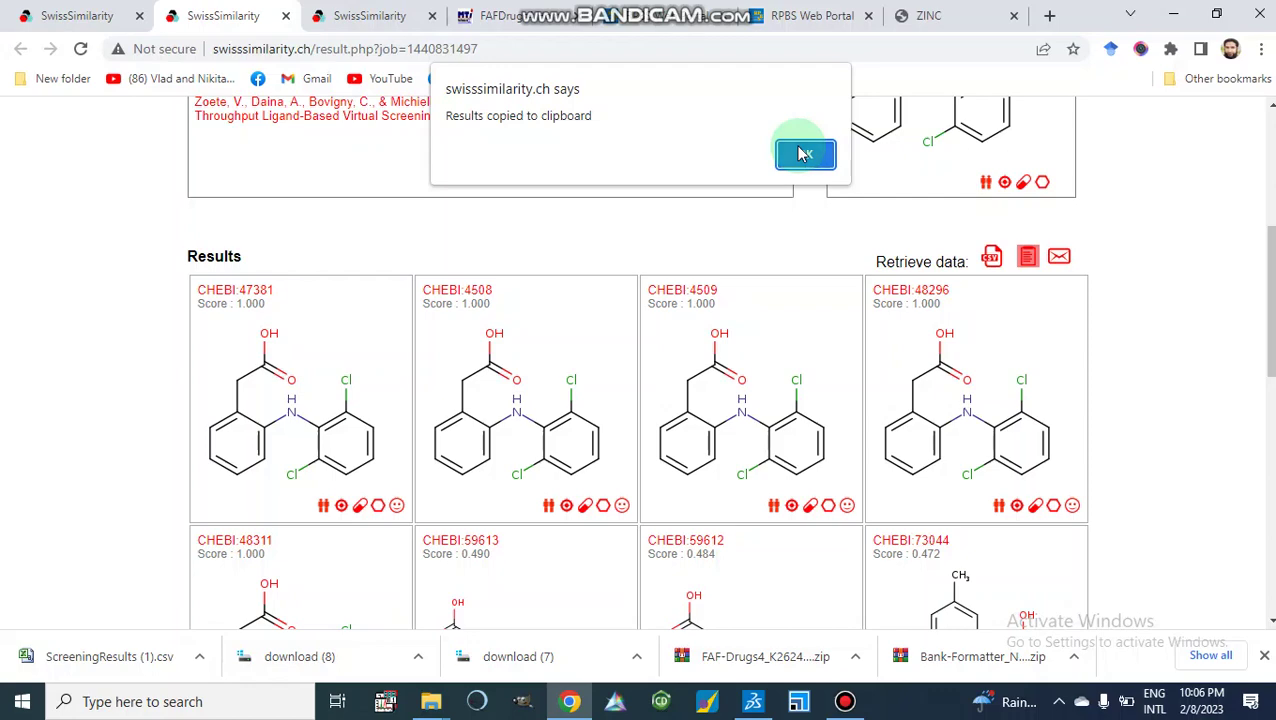
{"action": "left_click", "coordinate": [802, 155]}
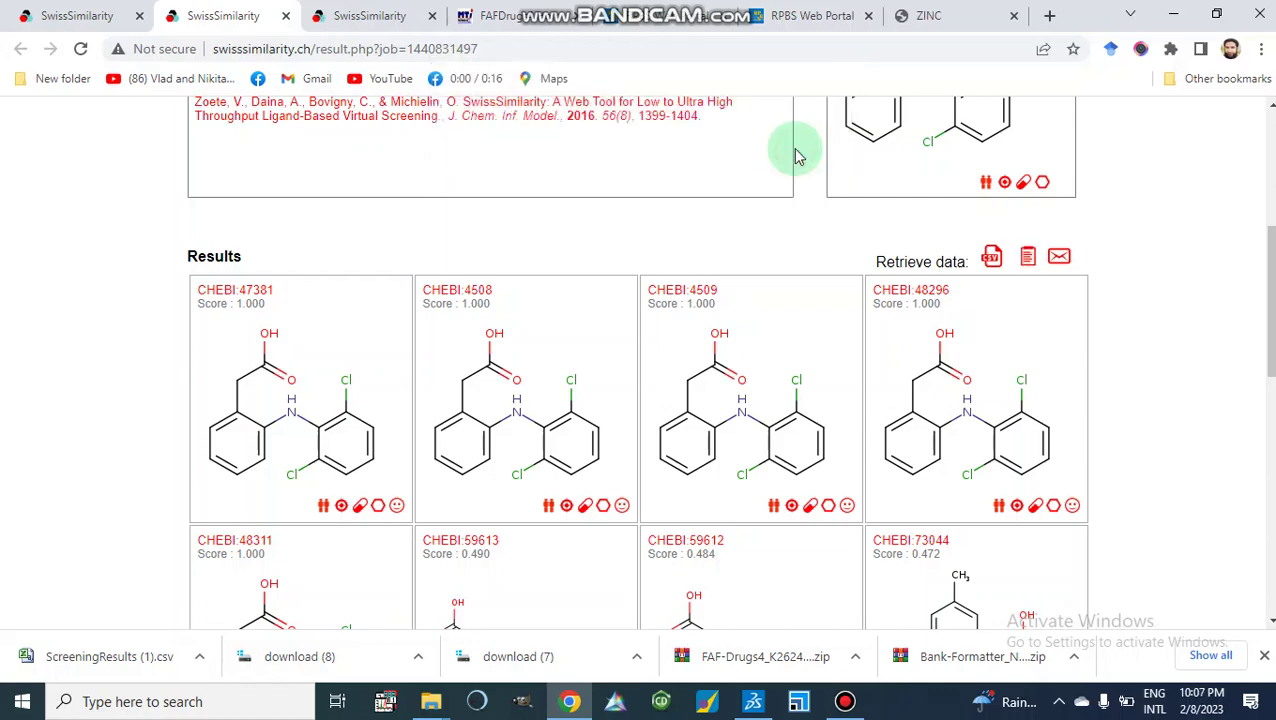
Open the library text file from the desktop in Notepad and review its full list of SMILES
{"action": "left_click", "coordinate": [1170, 16]}
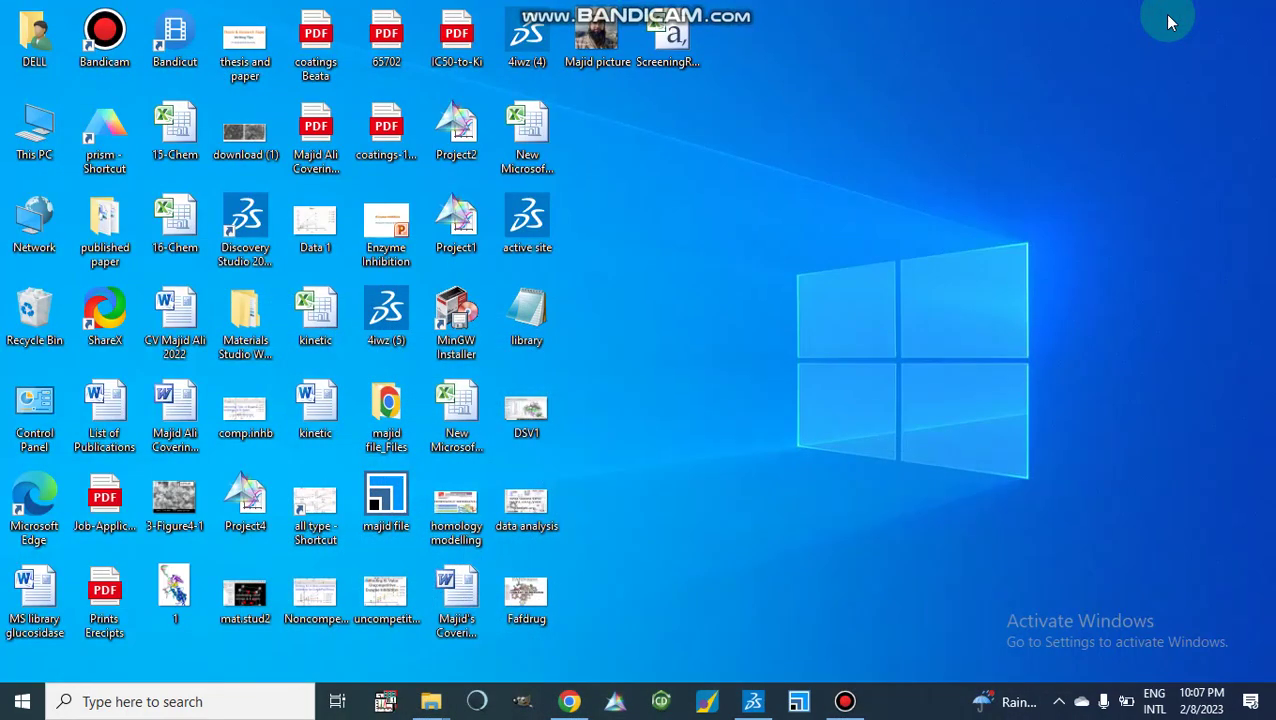
{"action": "double_click", "coordinate": [527, 312]}
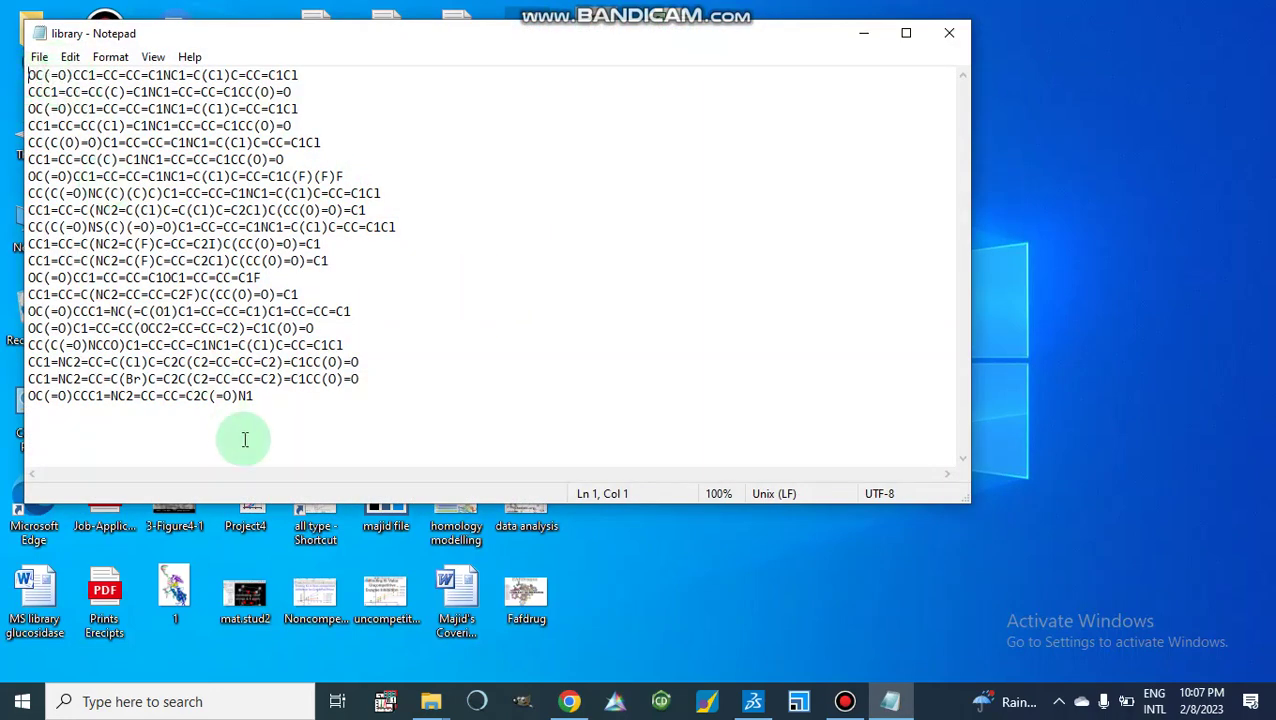
{"action": "left_click_drag", "start_coordinate": [30, 75], "coordinate": [262, 372]}
{"action": "left_click", "coordinate": [262, 378]}
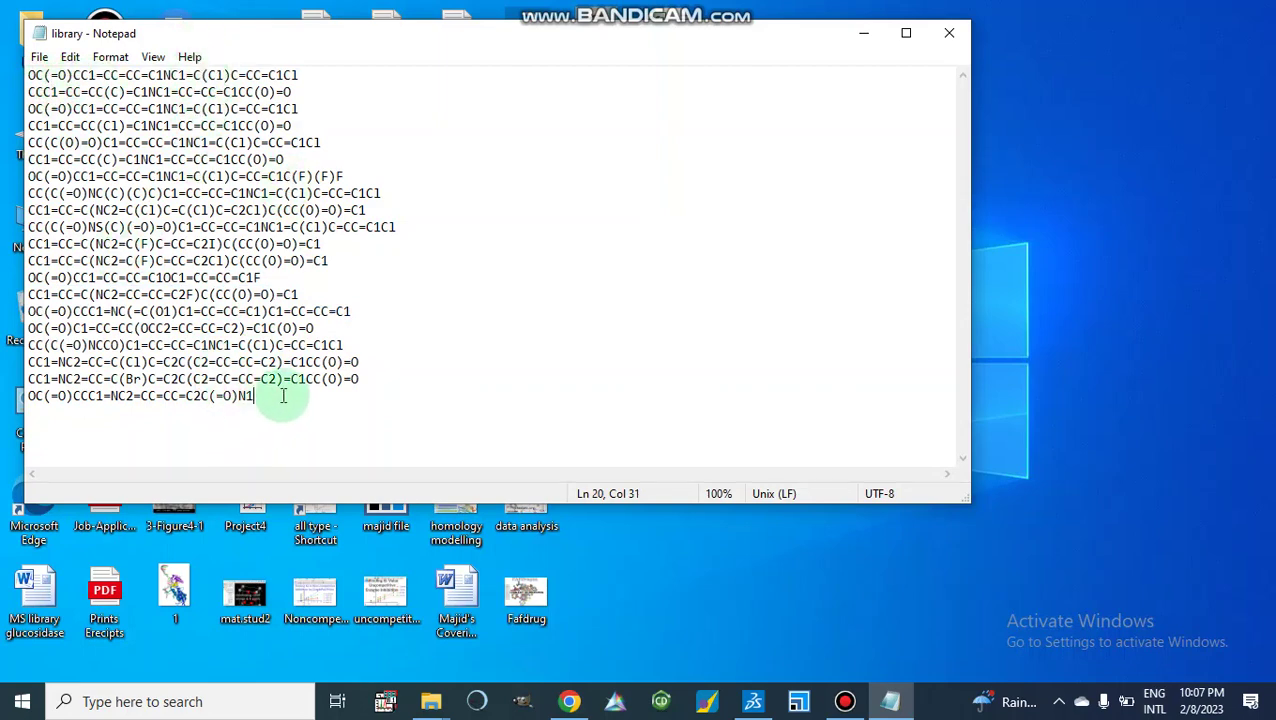
{"action": "left_click_drag", "start_coordinate": [283, 396], "coordinate": [28, 76]}
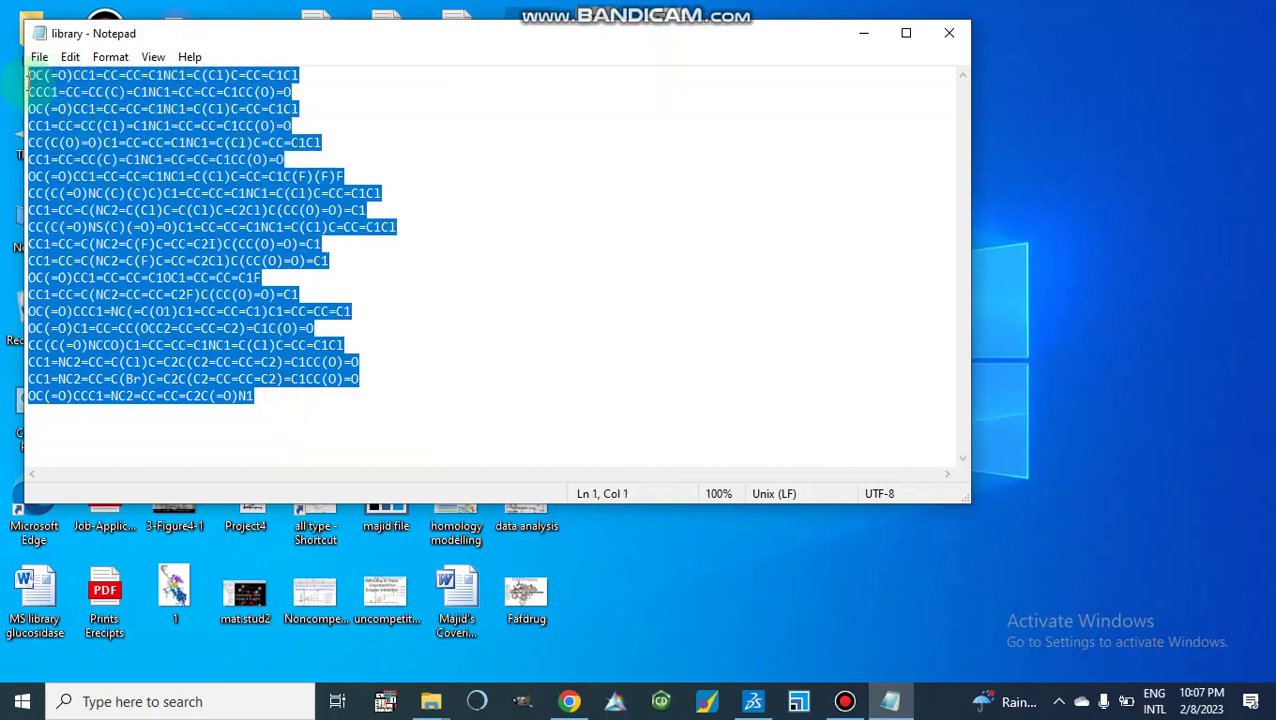
{"action": "left_click", "coordinate": [258, 397]}
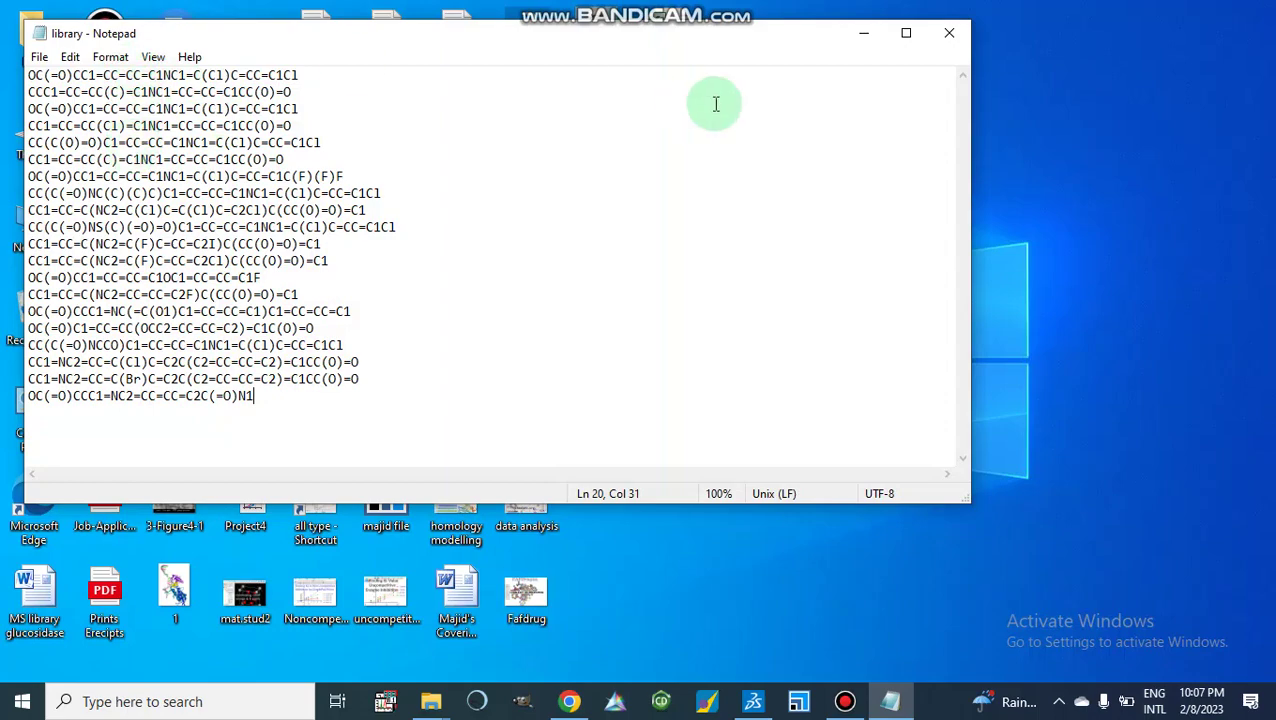
{"action": "left_click", "coordinate": [860, 36]}
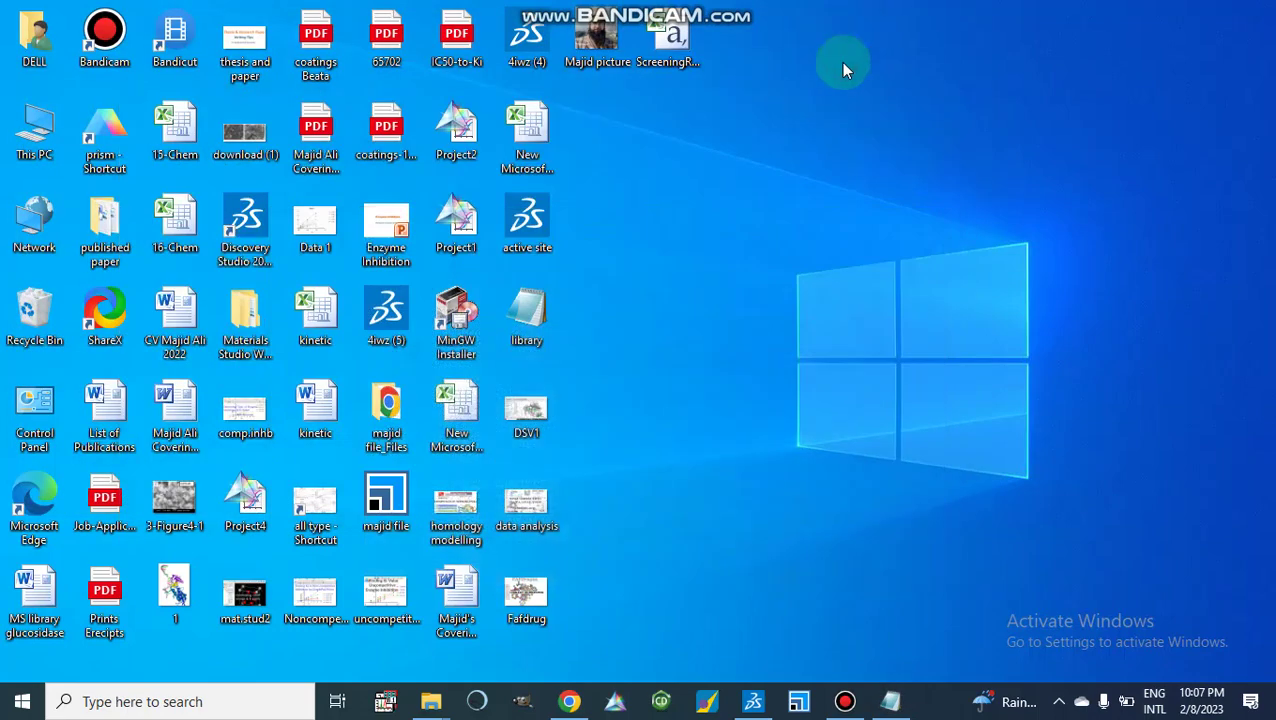
Switch to the FAFDrugs4 website in the browser and read its introduction and ADME-Tox page
{"action": "left_click", "coordinate": [570, 703]}
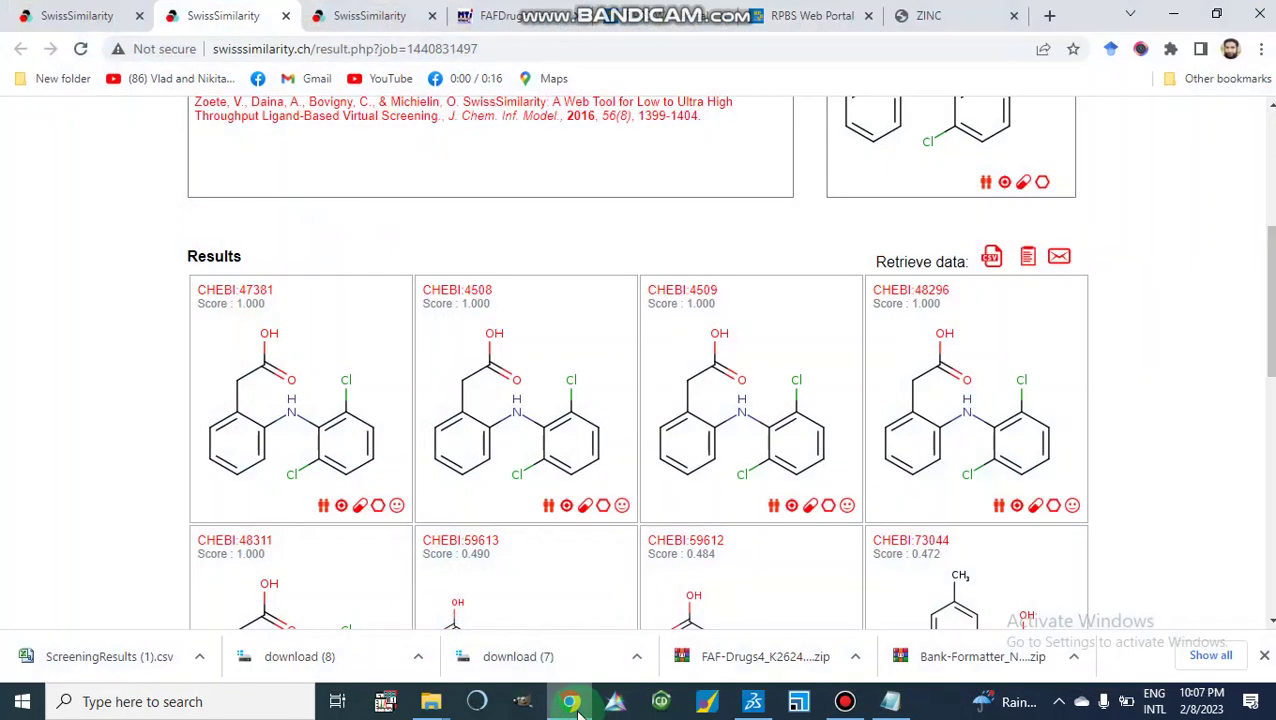
{"action": "left_click", "coordinate": [500, 16]}
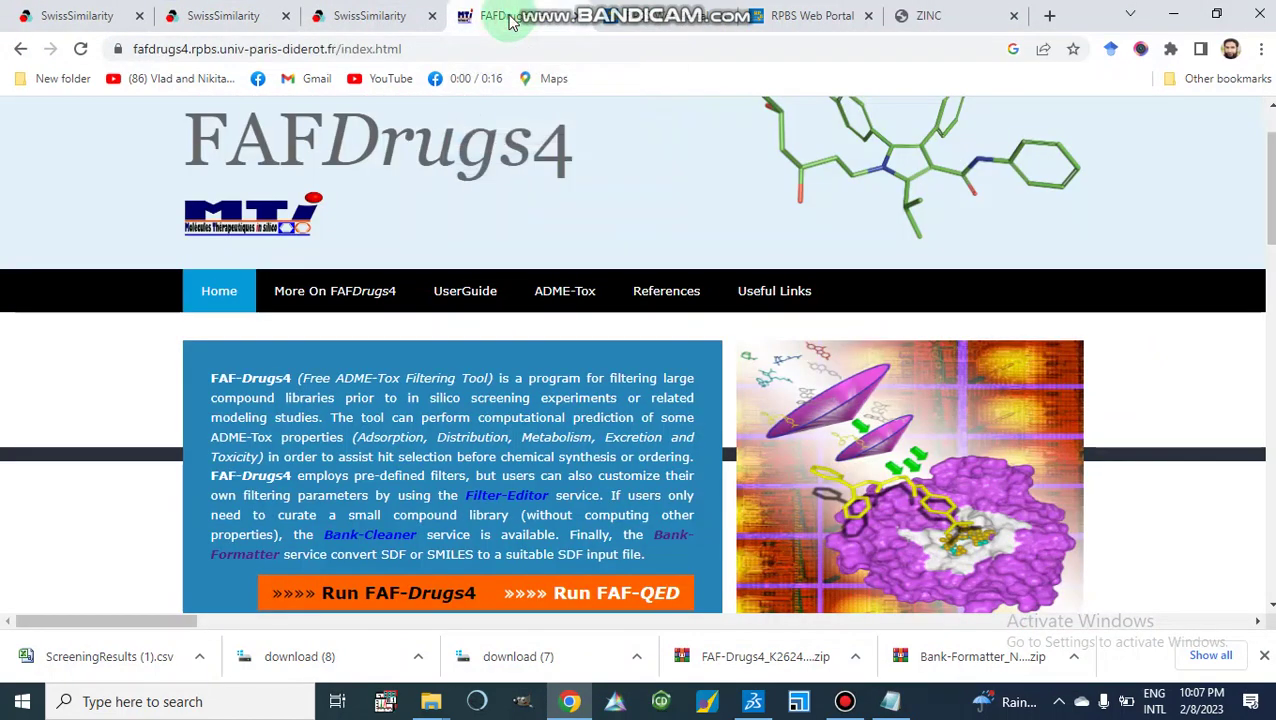
{"action": "scroll", "coordinate": [613, 395], "scroll_direction": "down", "scroll_amount": 3}
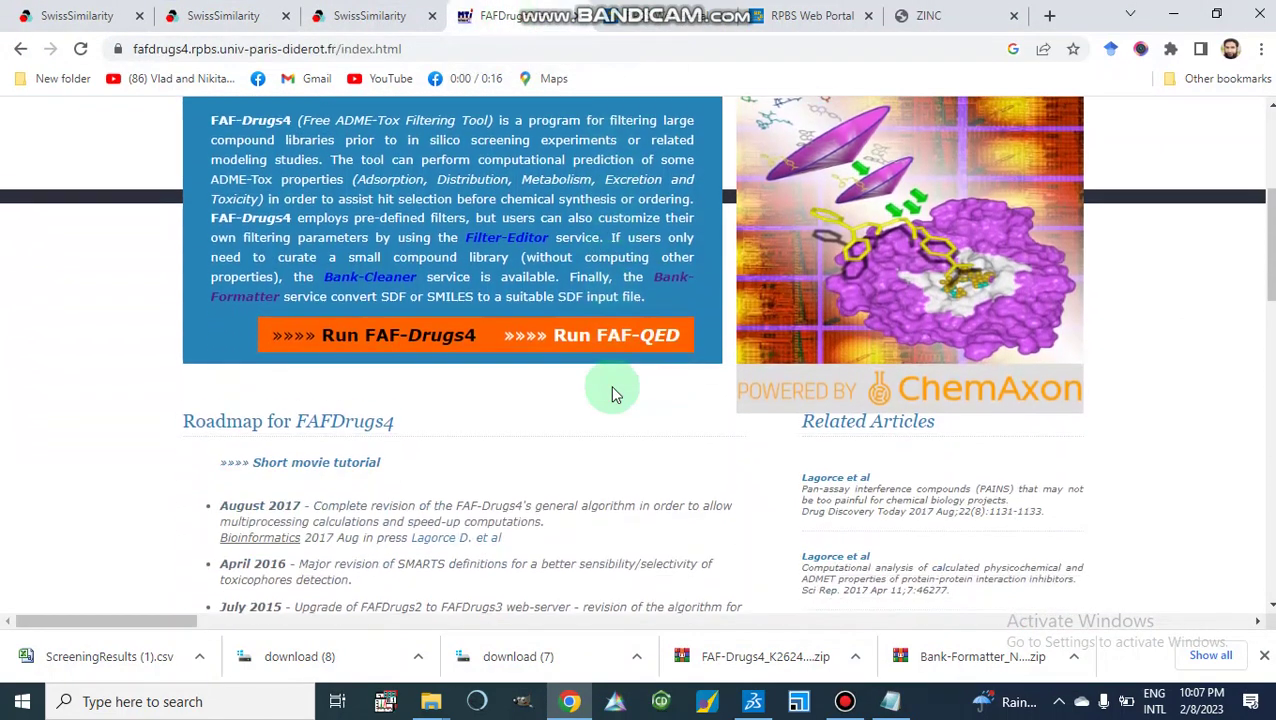
{"action": "scroll", "coordinate": [613, 395], "scroll_direction": "up", "scroll_amount": 4}
{"action": "scroll", "coordinate": [613, 395], "scroll_direction": "down", "scroll_amount": 5}
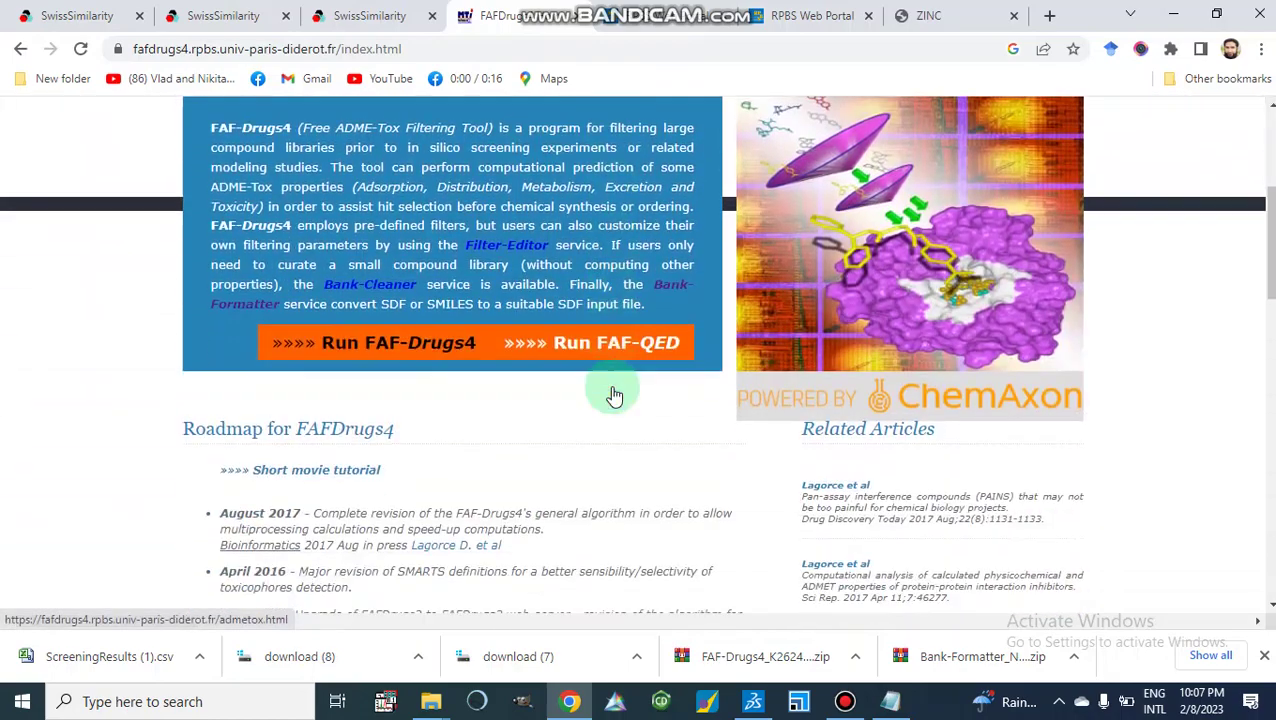
{"action": "scroll", "coordinate": [610, 390], "scroll_direction": "up", "scroll_amount": 6}
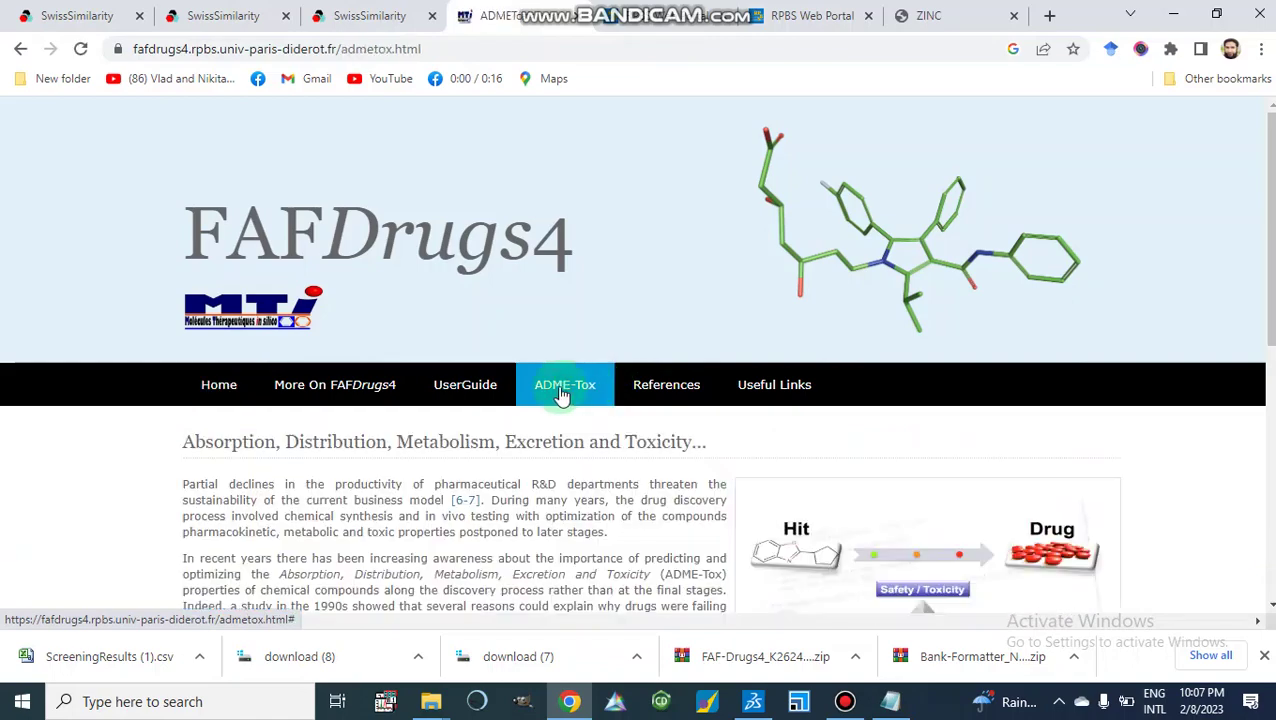
{"action": "scroll", "coordinate": [737, 472], "scroll_direction": "down", "scroll_amount": 2}
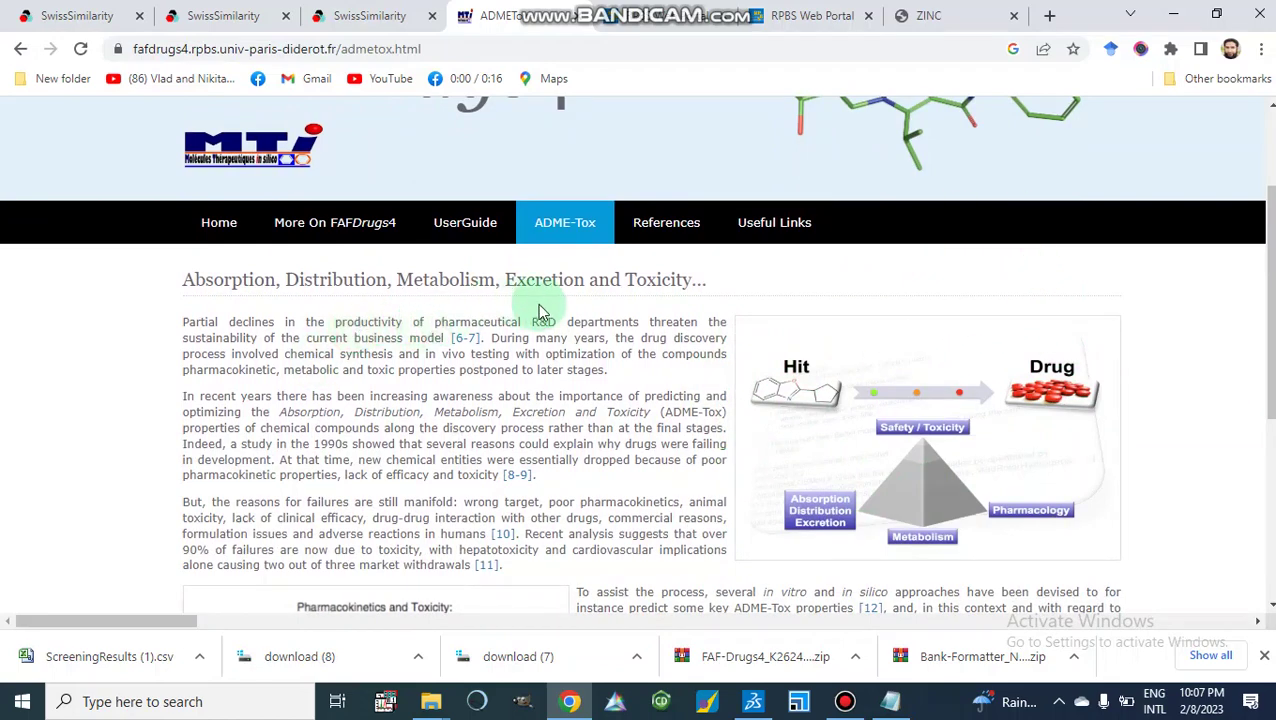
{"action": "scroll", "coordinate": [638, 450], "scroll_direction": "down", "scroll_amount": 1}
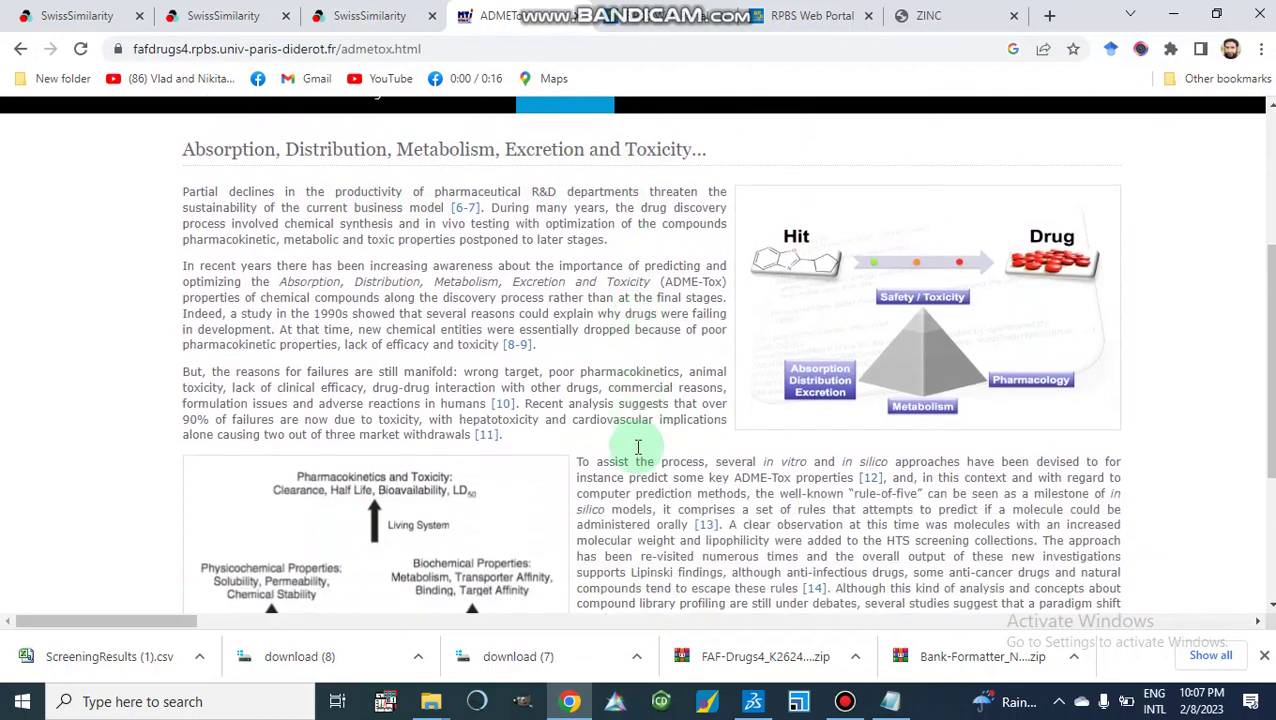
{"action": "scroll", "coordinate": [638, 450], "scroll_direction": "up", "scroll_amount": 2}
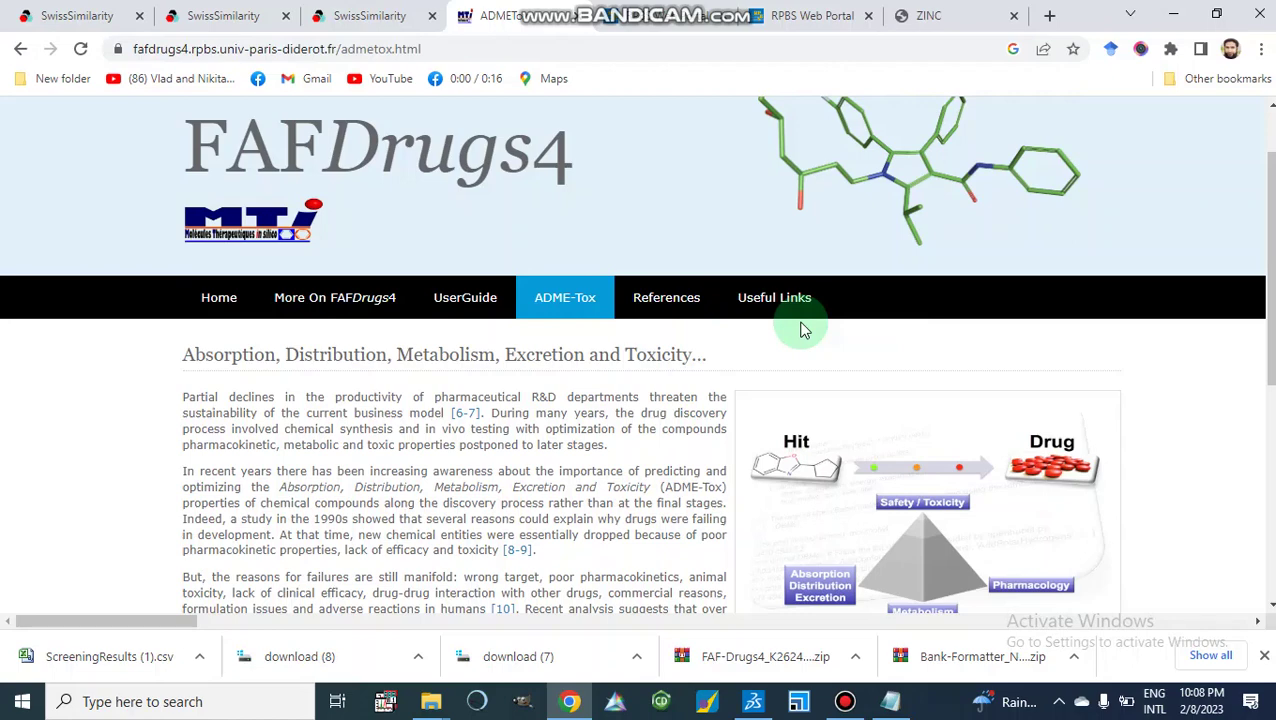
Look through the FAFDrugs4 user guide, covering service access, Bank-Formatter and Filter-Editor
{"action": "left_click", "coordinate": [452, 304]}
{"action": "scroll", "coordinate": [452, 304], "scroll_direction": "down", "scroll_amount": 4}
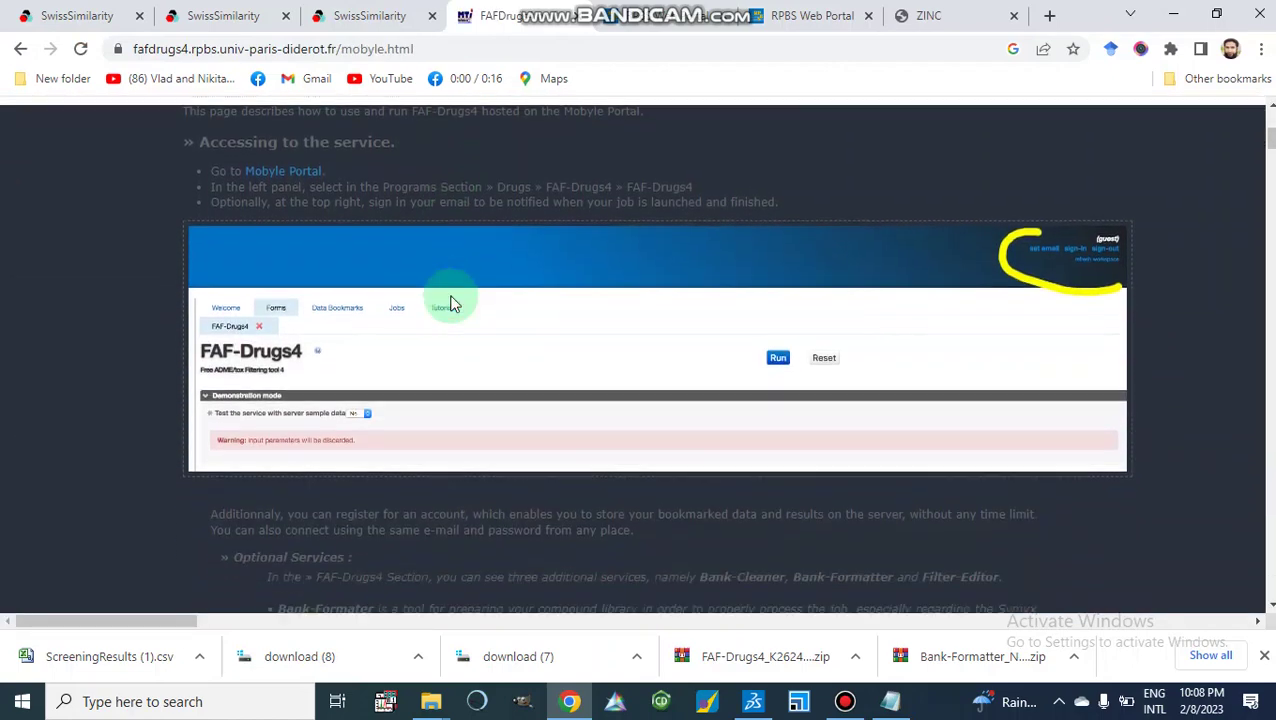
{"action": "scroll", "coordinate": [451, 303], "scroll_direction": "down", "scroll_amount": 1}
{"action": "scroll", "coordinate": [451, 303], "scroll_direction": "up", "scroll_amount": 4}
{"action": "scroll", "coordinate": [451, 303], "scroll_direction": "down", "scroll_amount": 5}
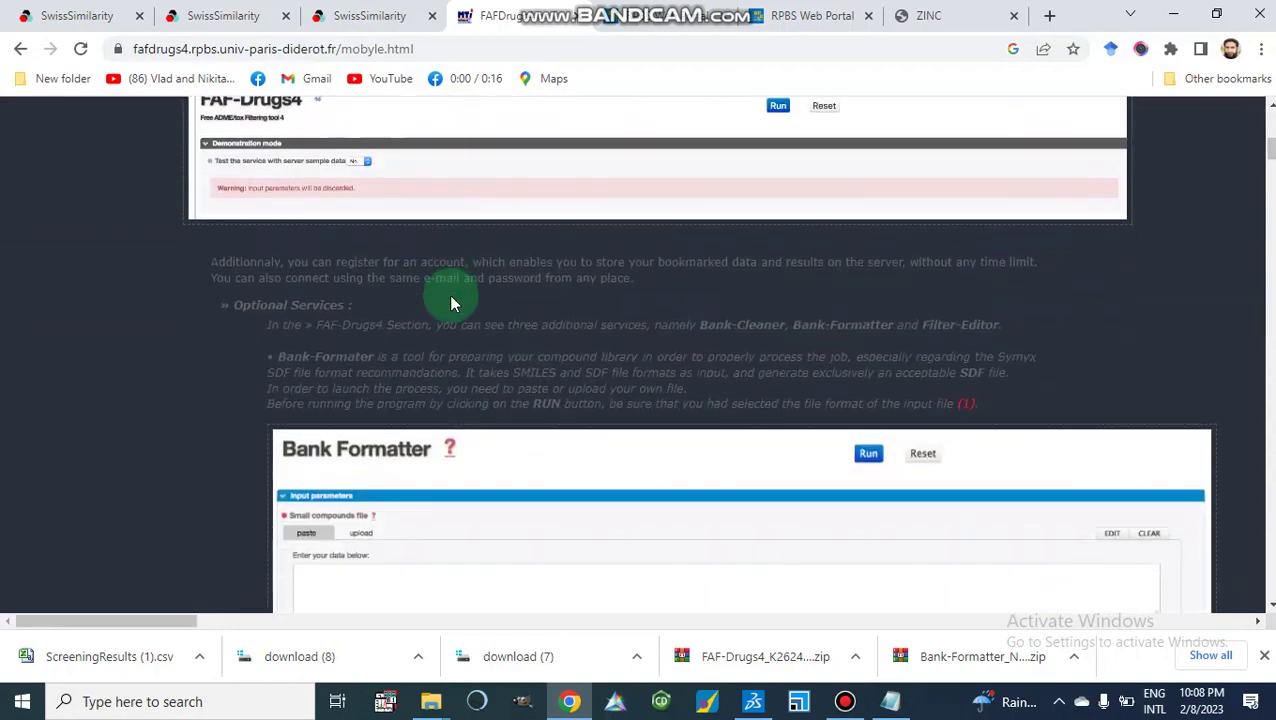
{"action": "scroll", "coordinate": [451, 303], "scroll_direction": "down", "scroll_amount": 10}
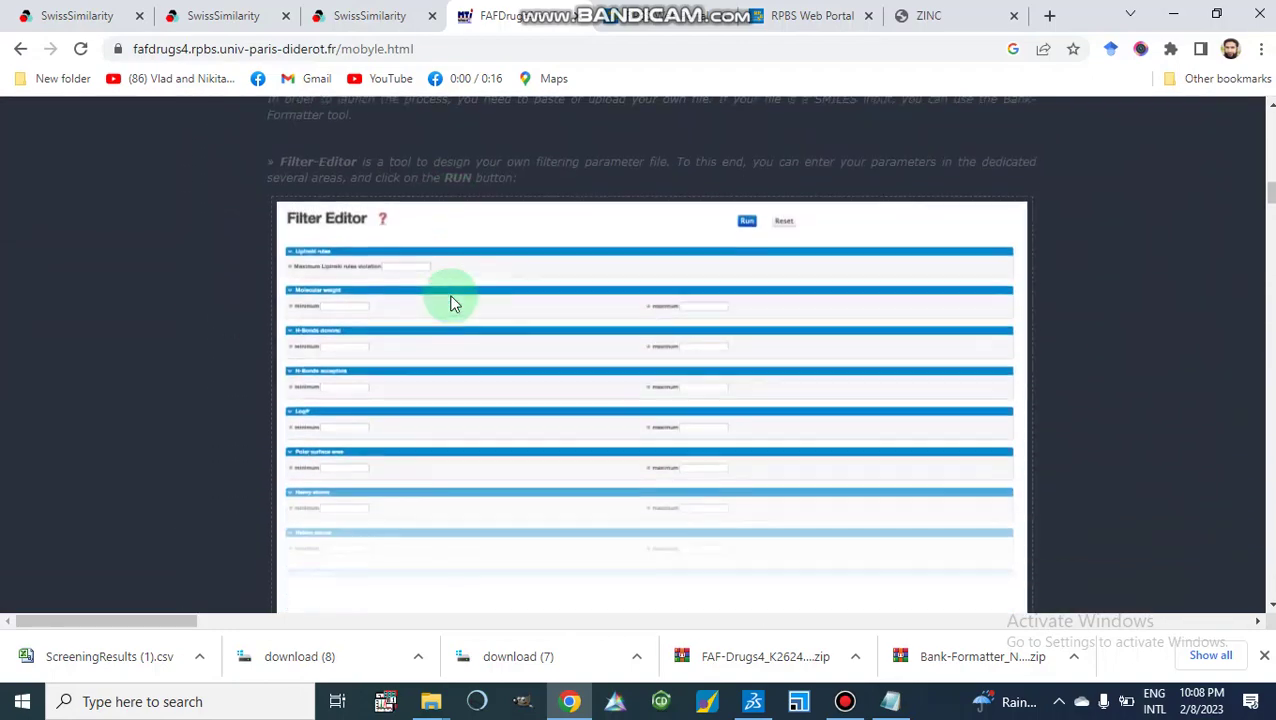
{"action": "scroll", "coordinate": [451, 303], "scroll_direction": "up", "scroll_amount": 10}
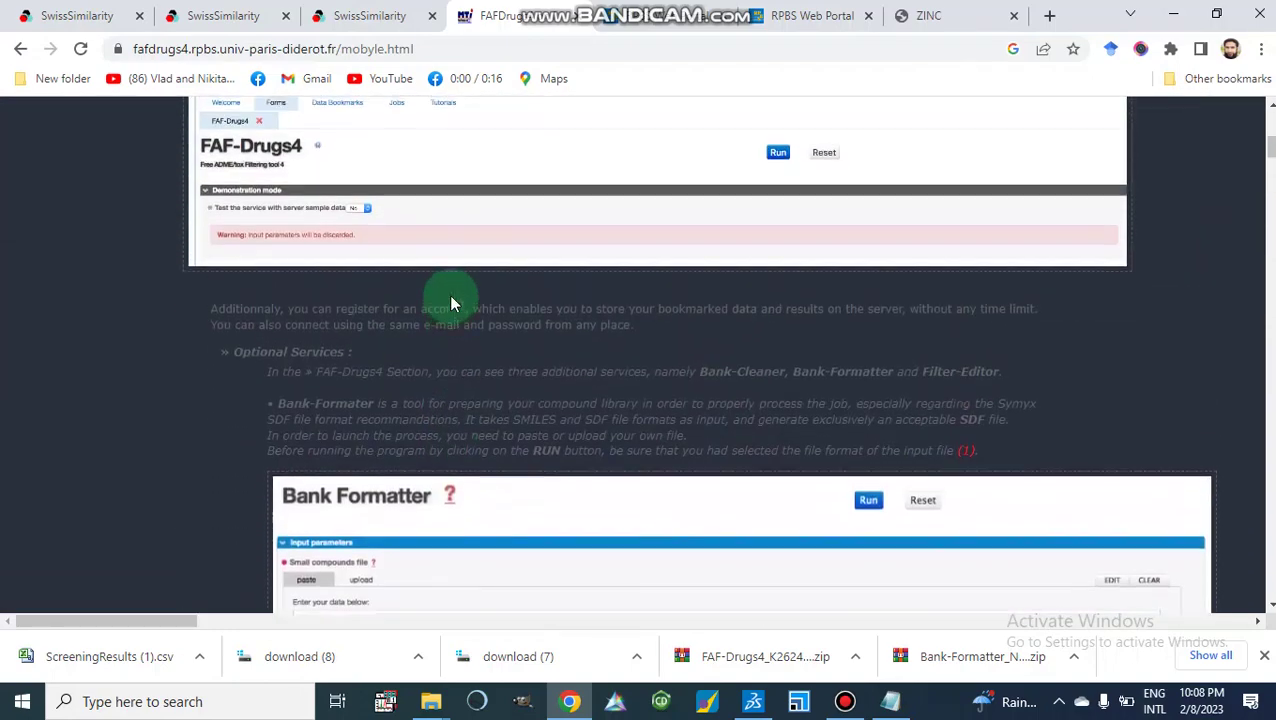
{"action": "scroll", "coordinate": [451, 303], "scroll_direction": "up", "scroll_amount": 5}
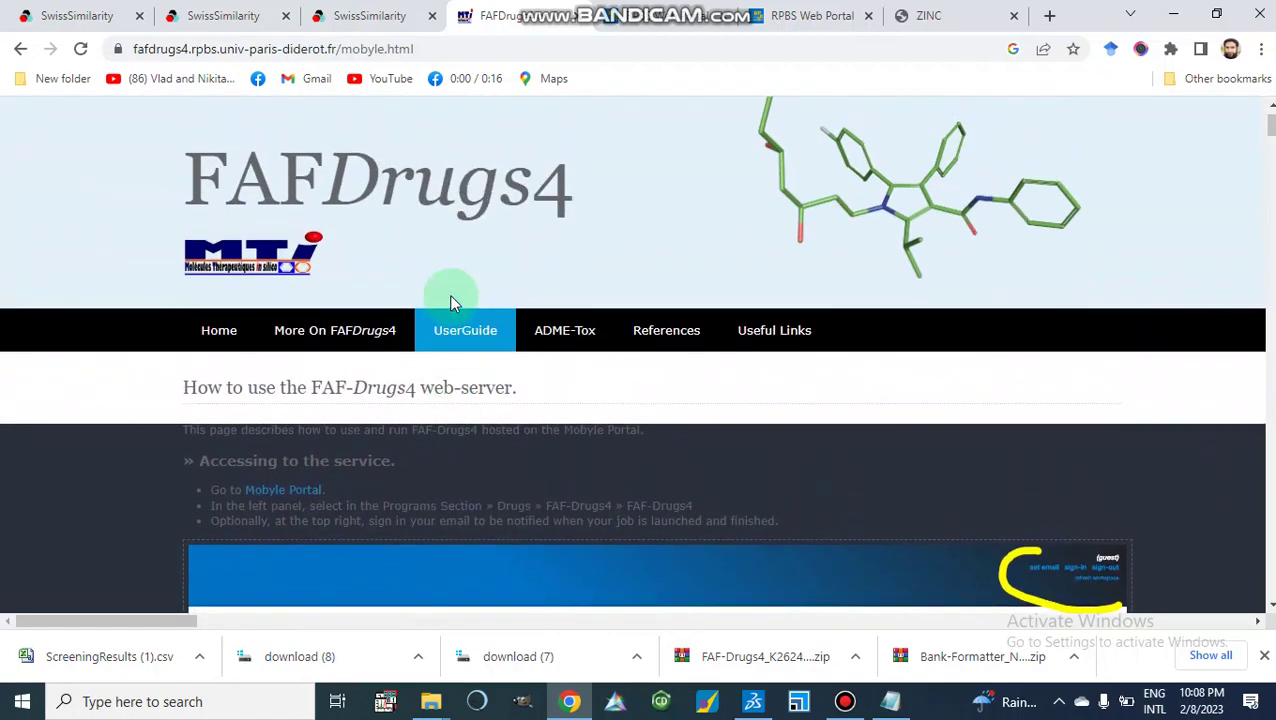
{"action": "scroll", "coordinate": [449, 303], "scroll_direction": "up", "scroll_amount": 1}
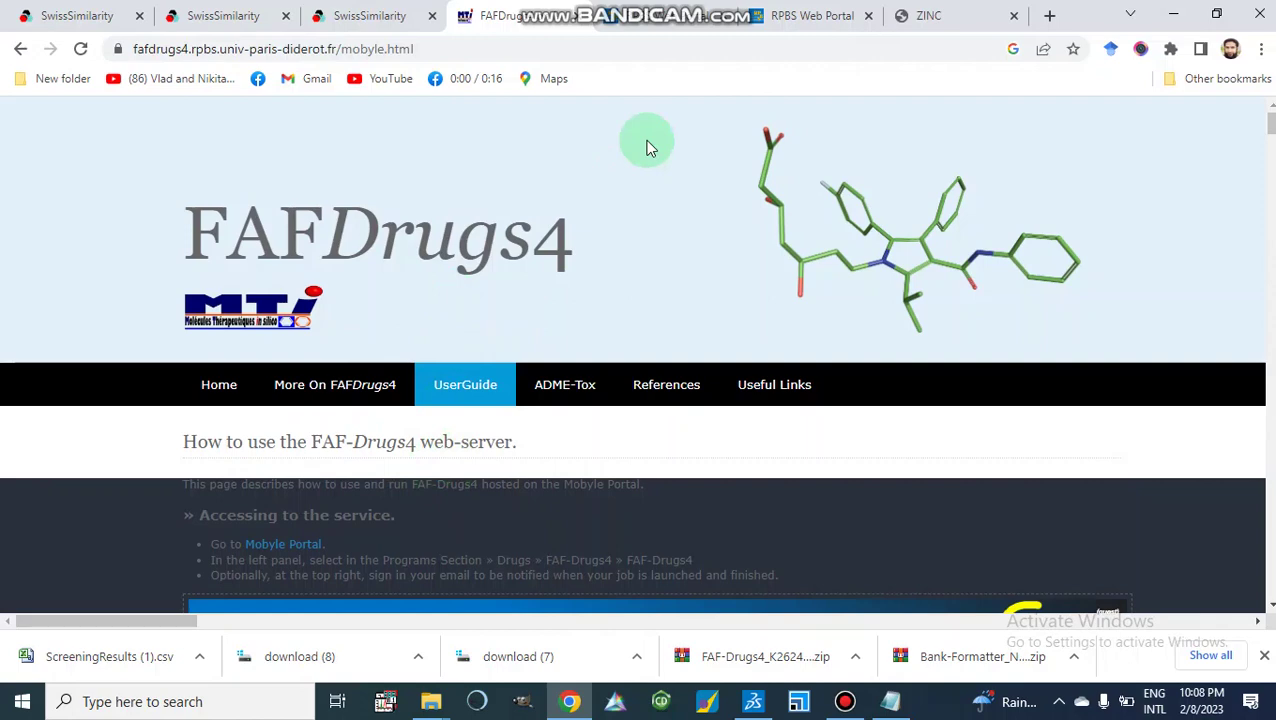
Show the RPBS Web Portal's Drugs programs, including the tools in the 2D3D group
{"action": "left_click", "coordinate": [660, 25]}
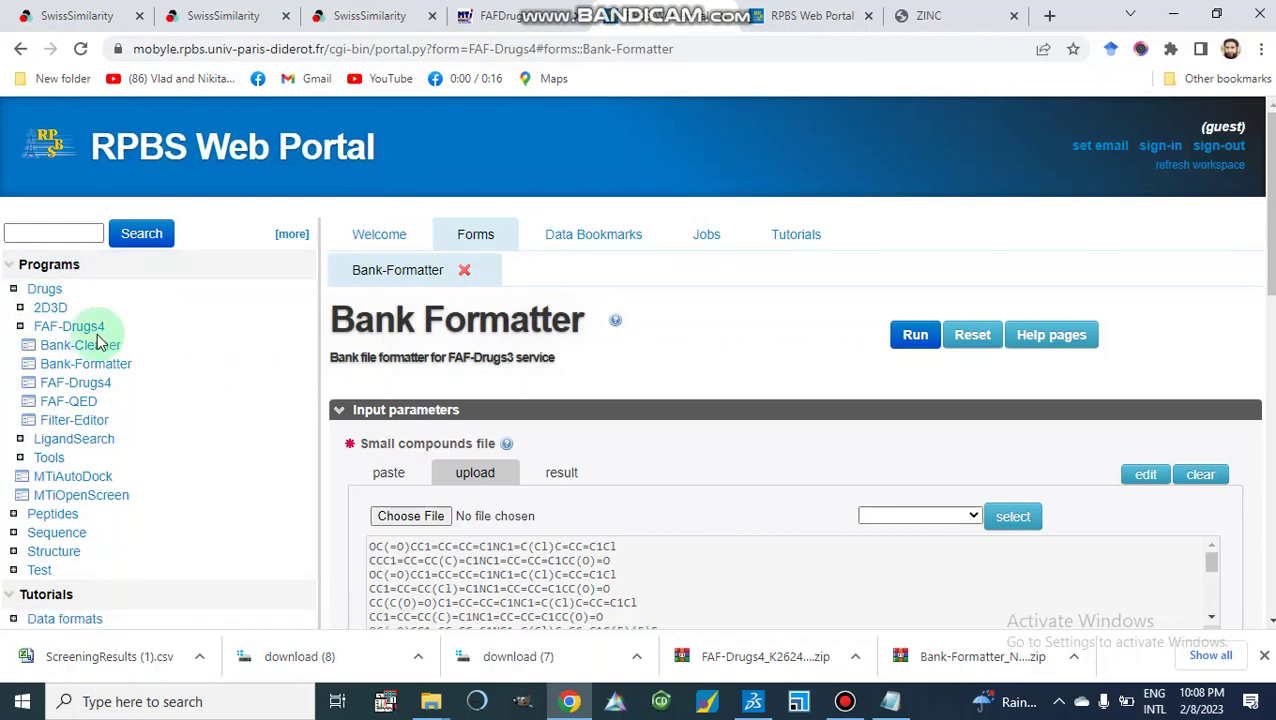
{"action": "left_click", "coordinate": [13, 291]}
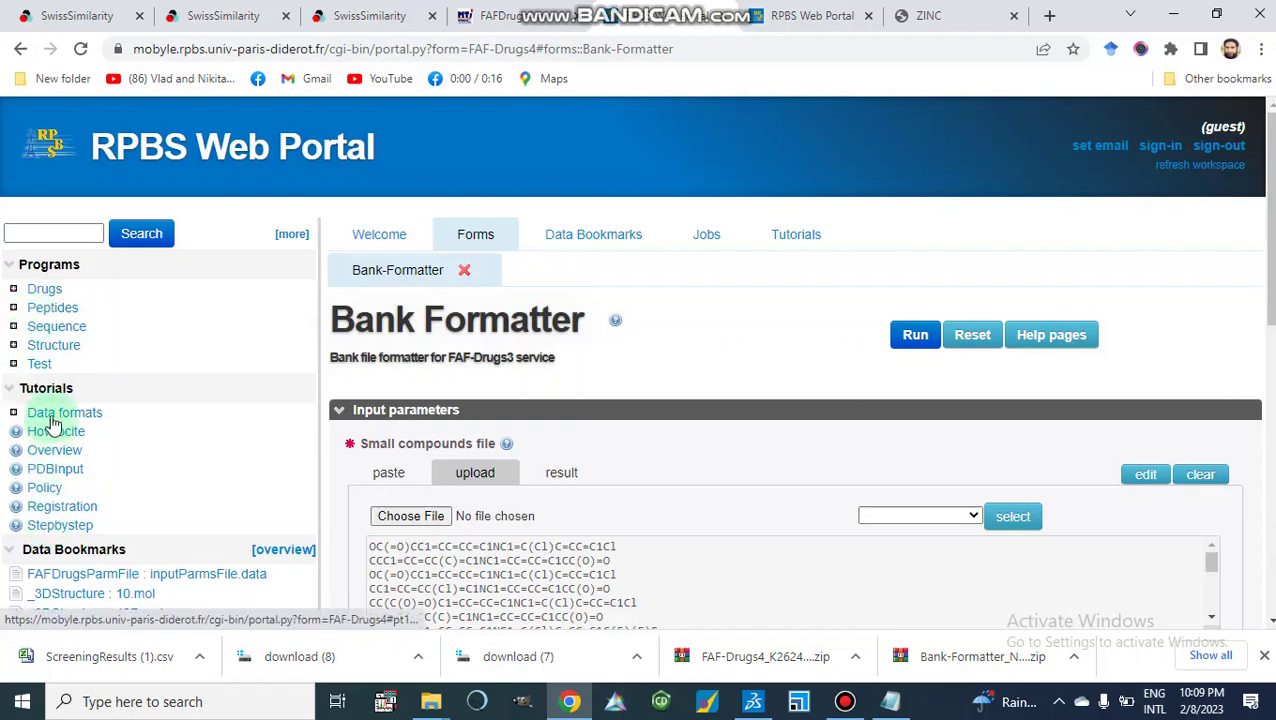
{"action": "left_click", "coordinate": [13, 289]}
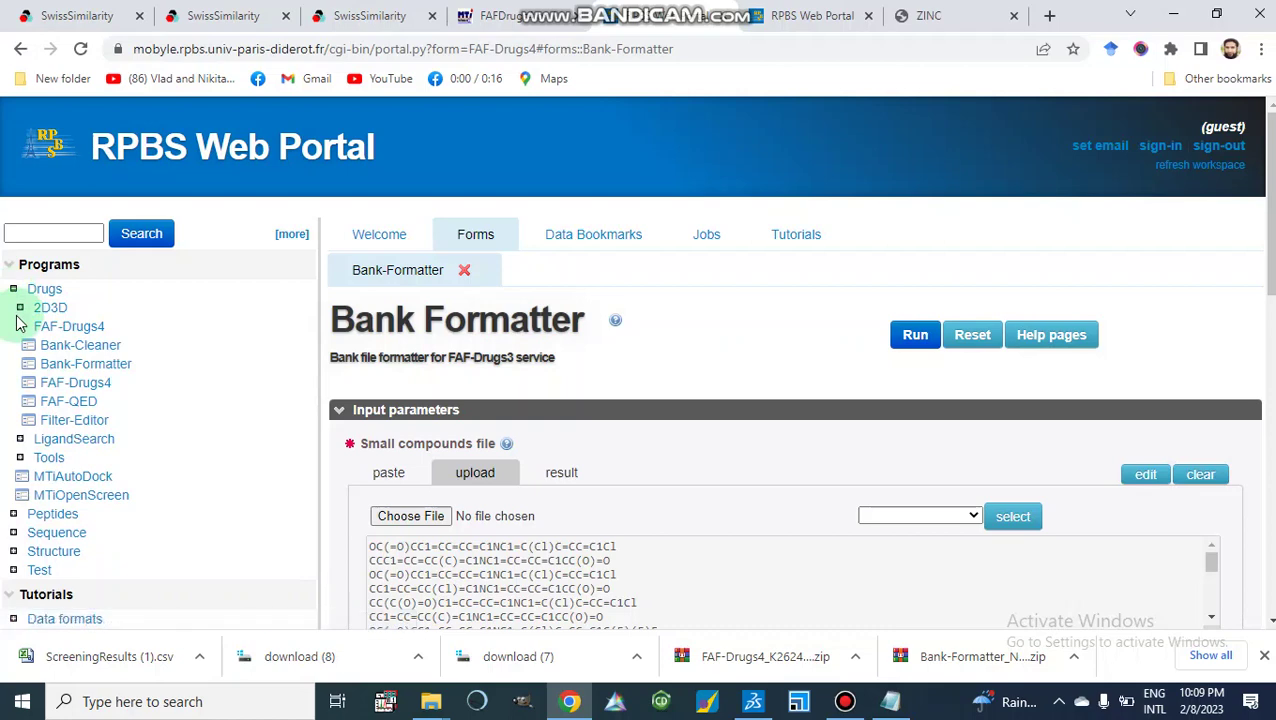
{"action": "left_click", "coordinate": [20, 308]}
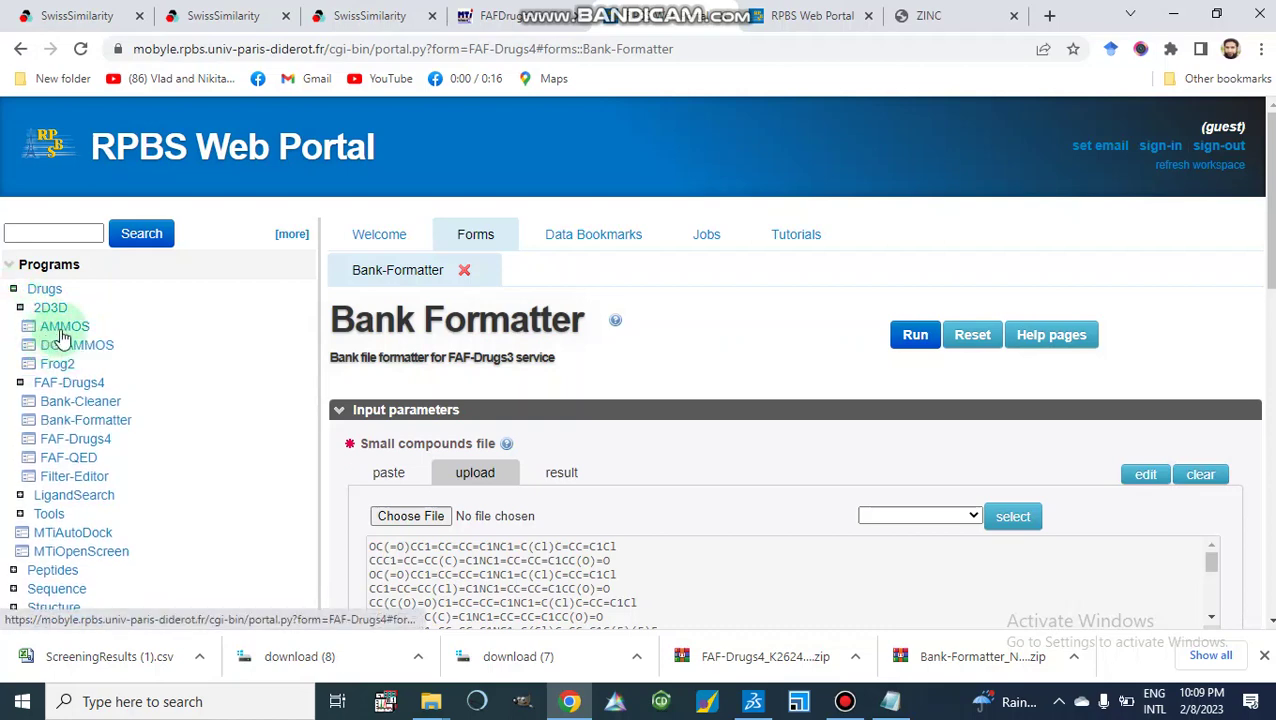
{"action": "left_click", "coordinate": [64, 327]}
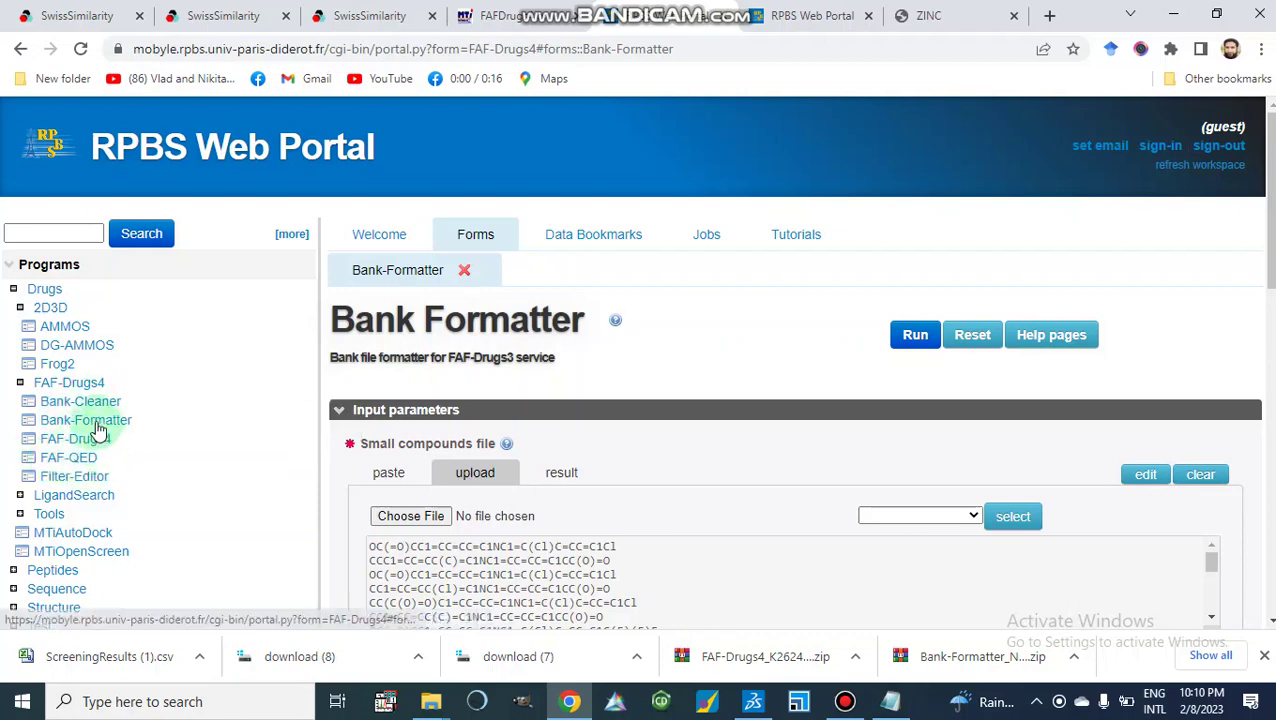
Review the SMILES entries in Bank Formatter's small compounds file and the input file format setting
{"action": "scroll", "coordinate": [531, 372], "scroll_direction": "down", "scroll_amount": 2}
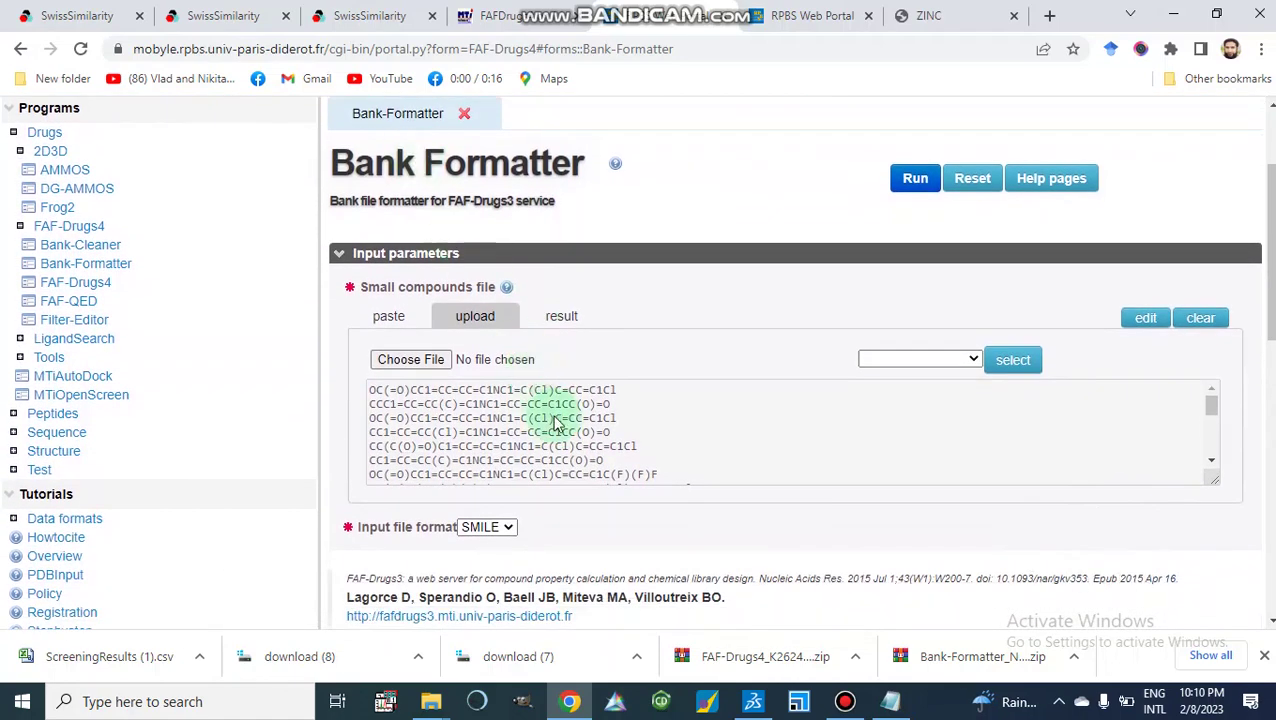
{"action": "scroll", "coordinate": [556, 422], "scroll_direction": "down", "scroll_amount": 5}
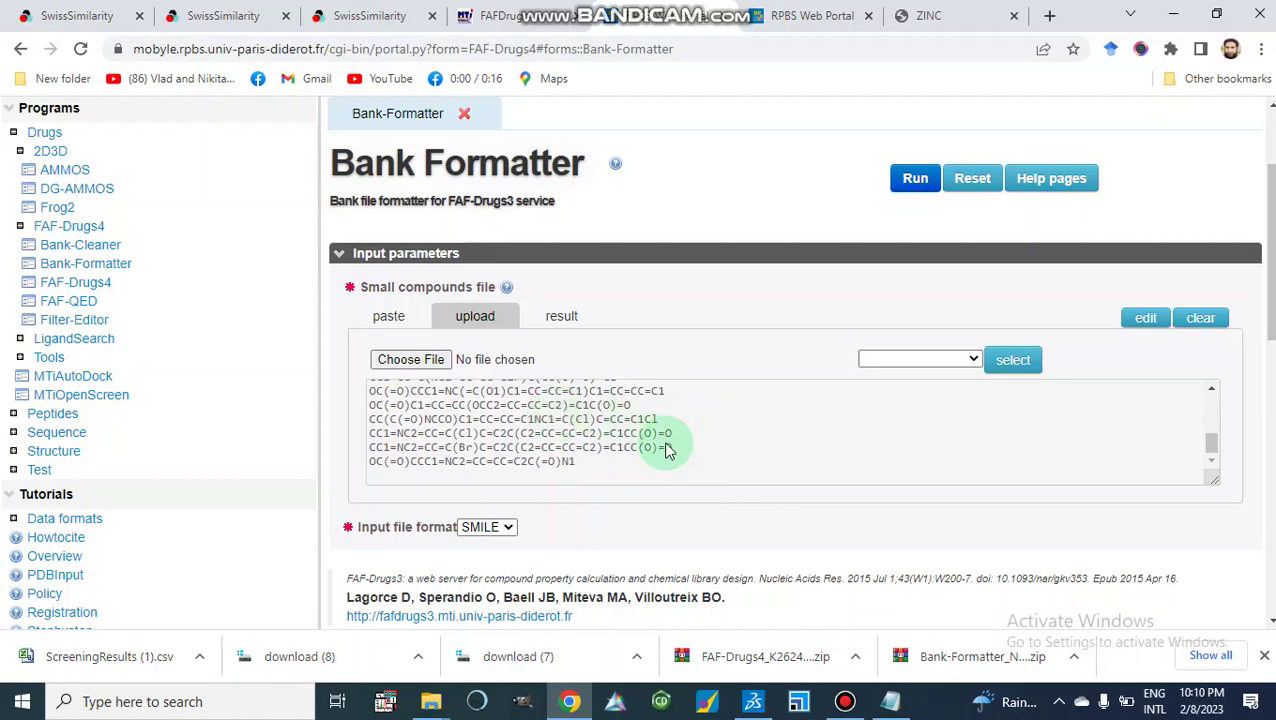
{"action": "scroll", "coordinate": [666, 448], "scroll_direction": "down", "scroll_amount": 2}
{"action": "scroll", "coordinate": [664, 447], "scroll_direction": "up", "scroll_amount": 3}
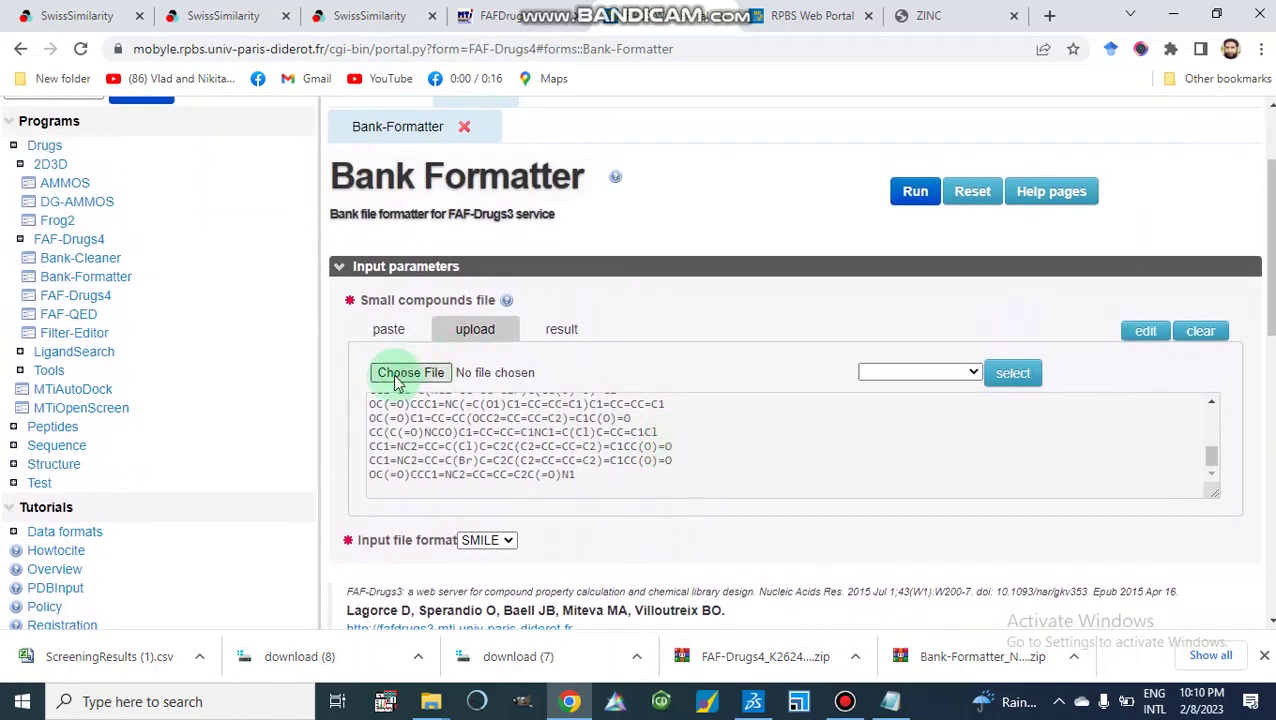
{"action": "left_click", "coordinate": [395, 377]}
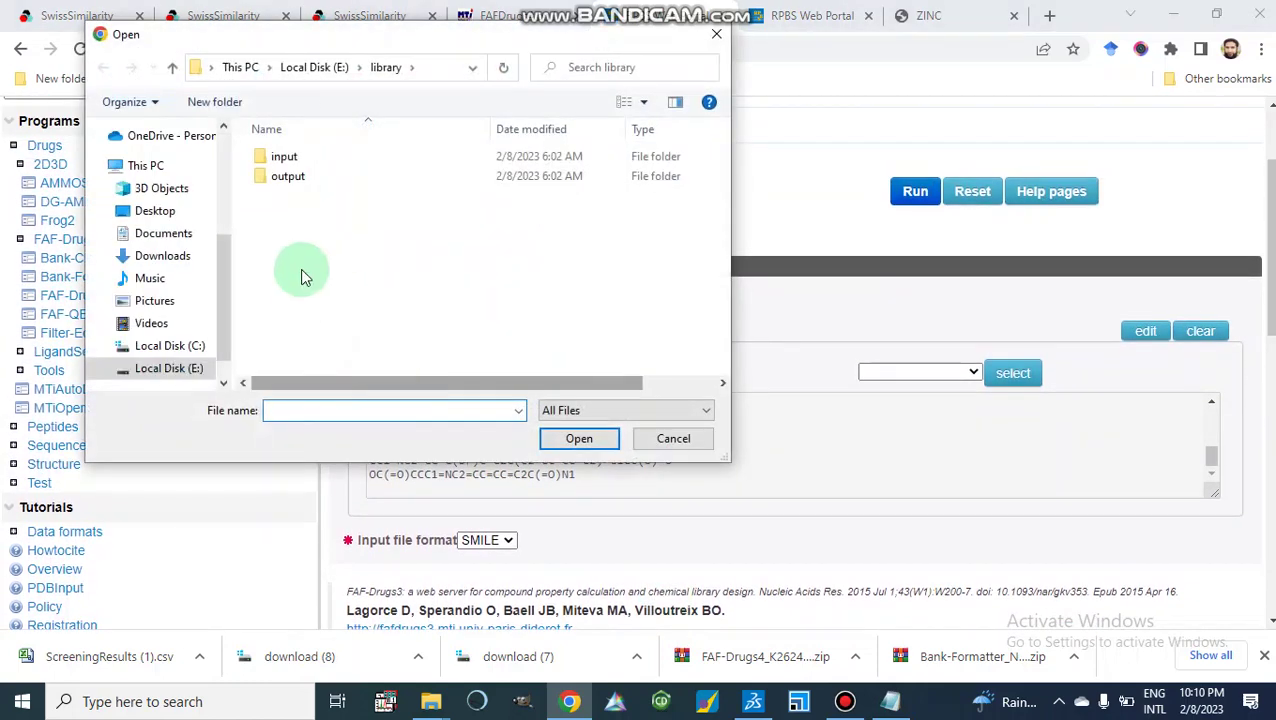
{"action": "left_click", "coordinate": [158, 213]}
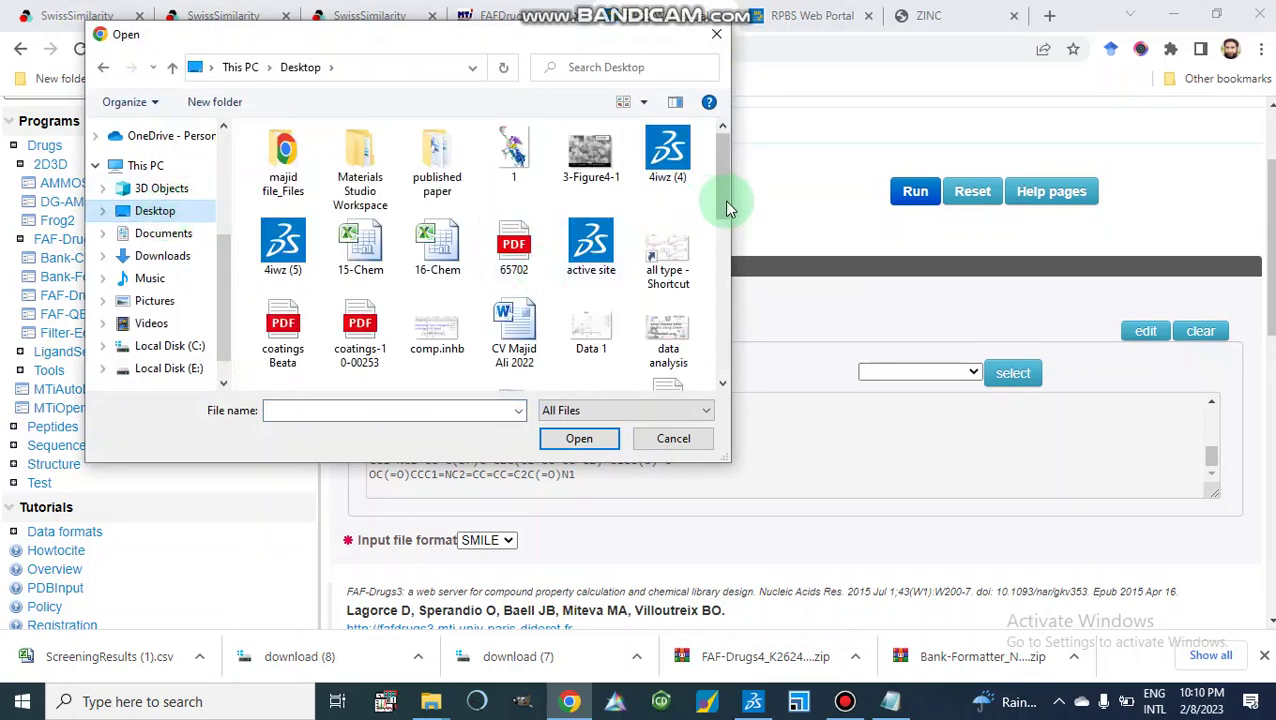
{"action": "left_click_drag", "start_coordinate": [718, 189], "coordinate": [724, 292]}
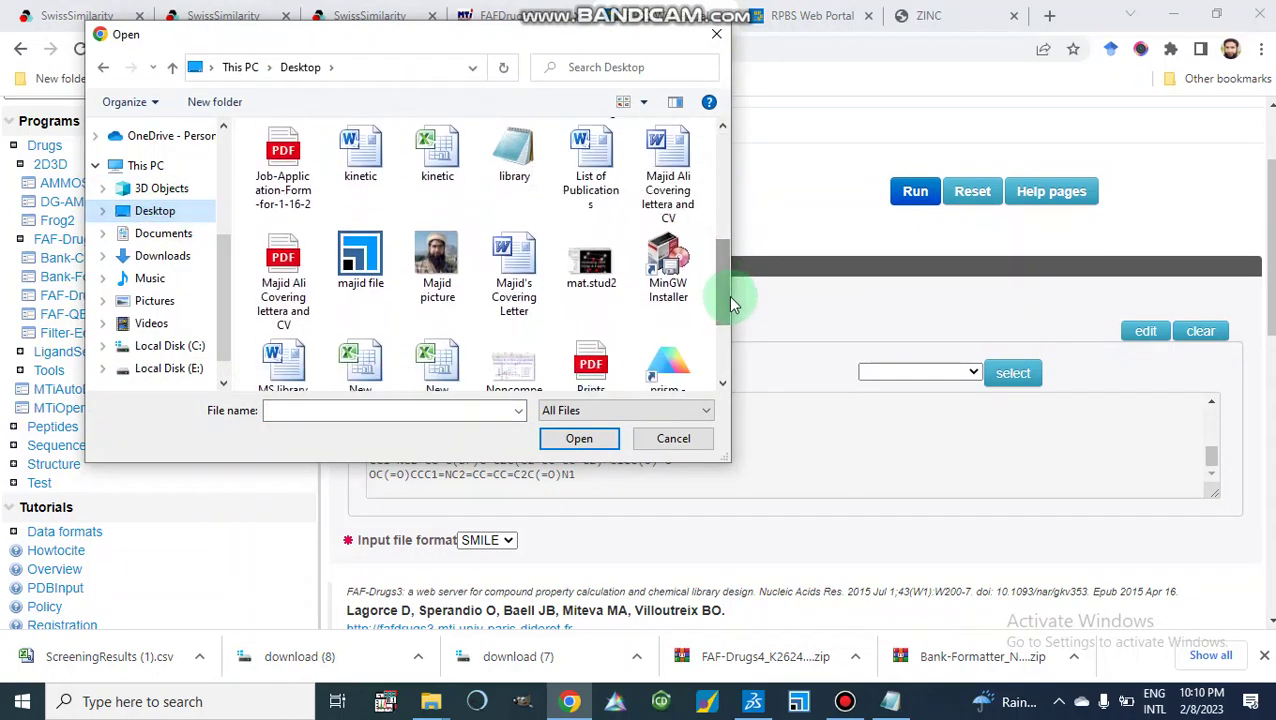
{"action": "left_click", "coordinate": [714, 38]}
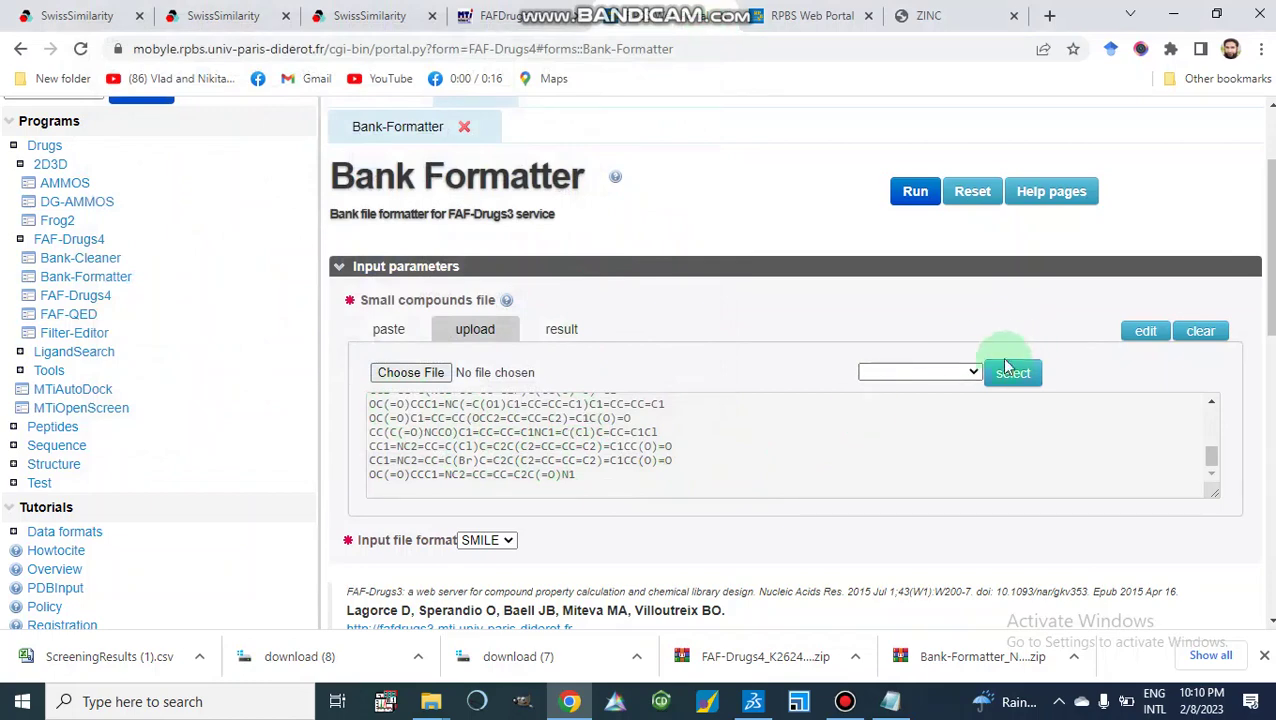
Check the list of stored files available as Bank Formatter's small compounds input
{"action": "left_click", "coordinate": [975, 375]}
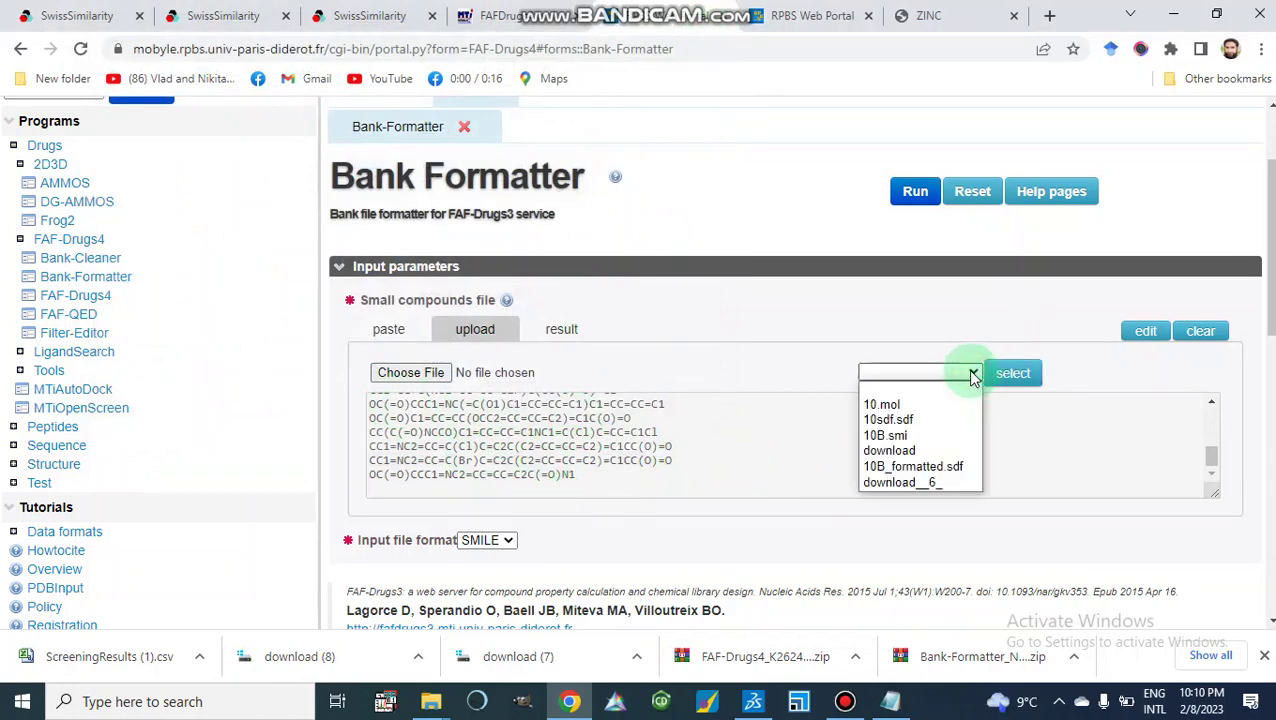
{"action": "left_click", "coordinate": [973, 375]}
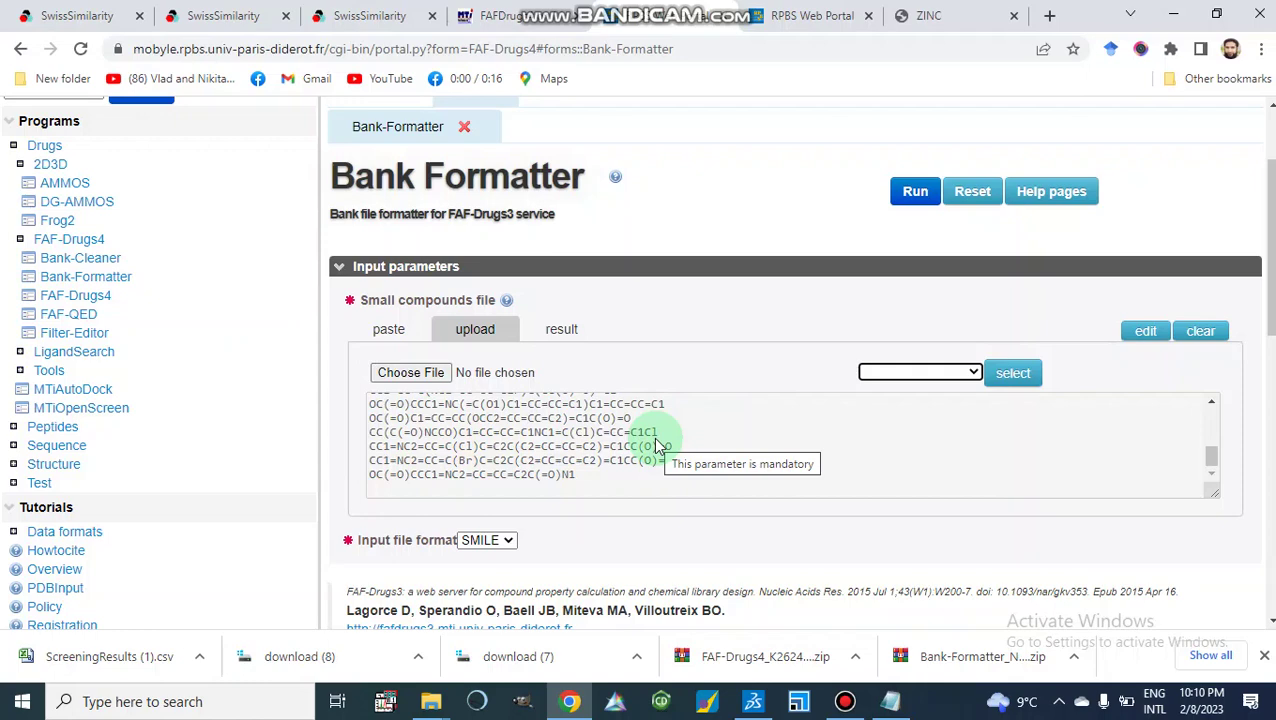
{"action": "scroll", "coordinate": [621, 490], "scroll_direction": "down", "scroll_amount": 1}
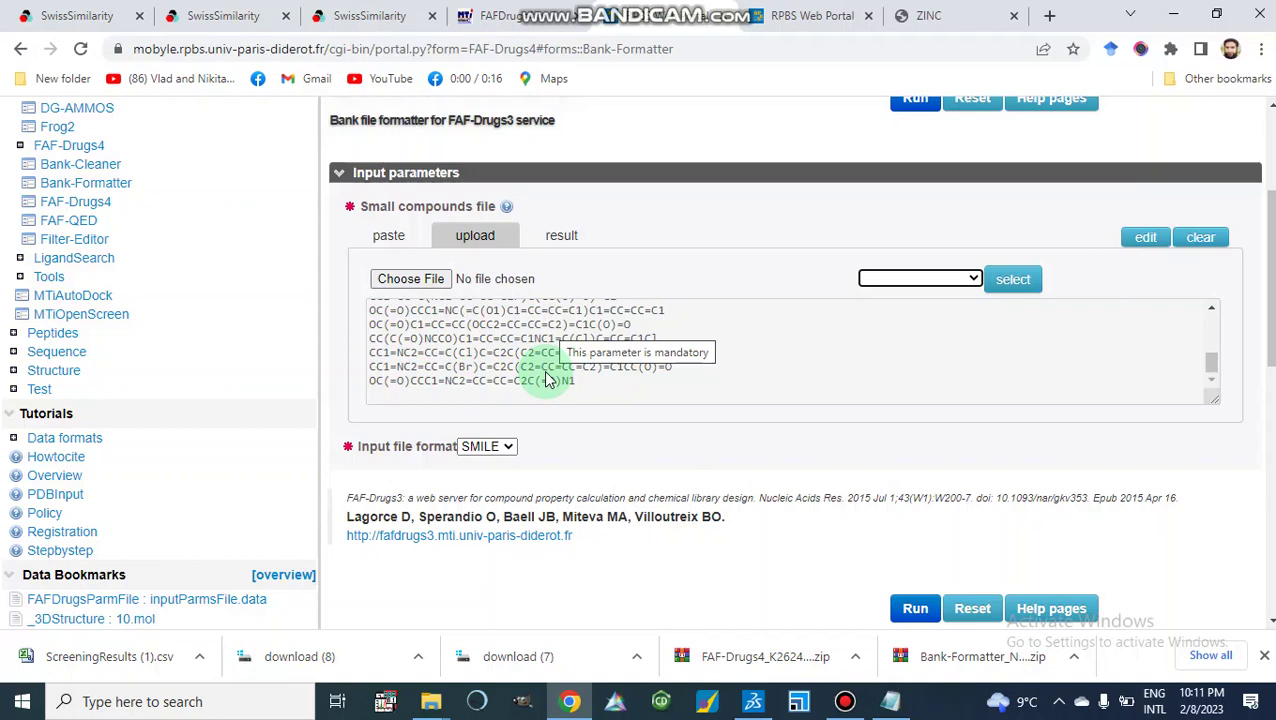
Keep SMILE as the input file format, run the Bank-Formatter job and show its job page
{"action": "left_click", "coordinate": [510, 448]}
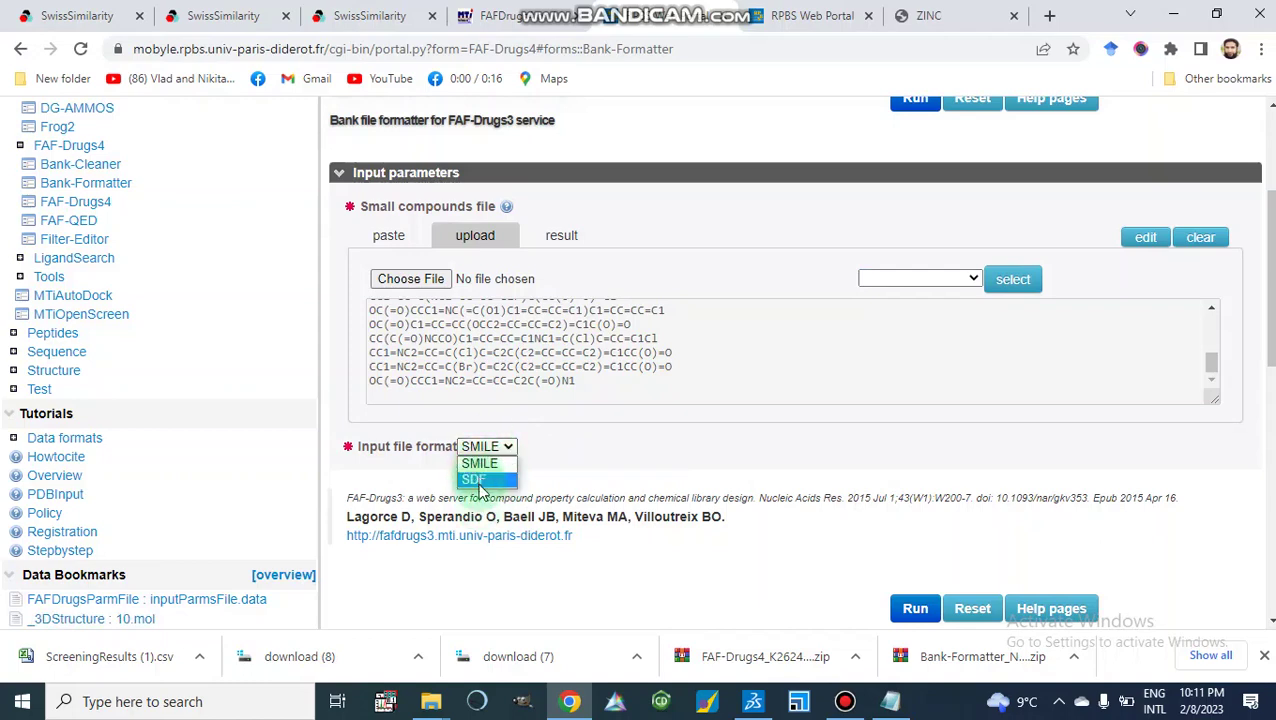
{"action": "left_click", "coordinate": [468, 466]}
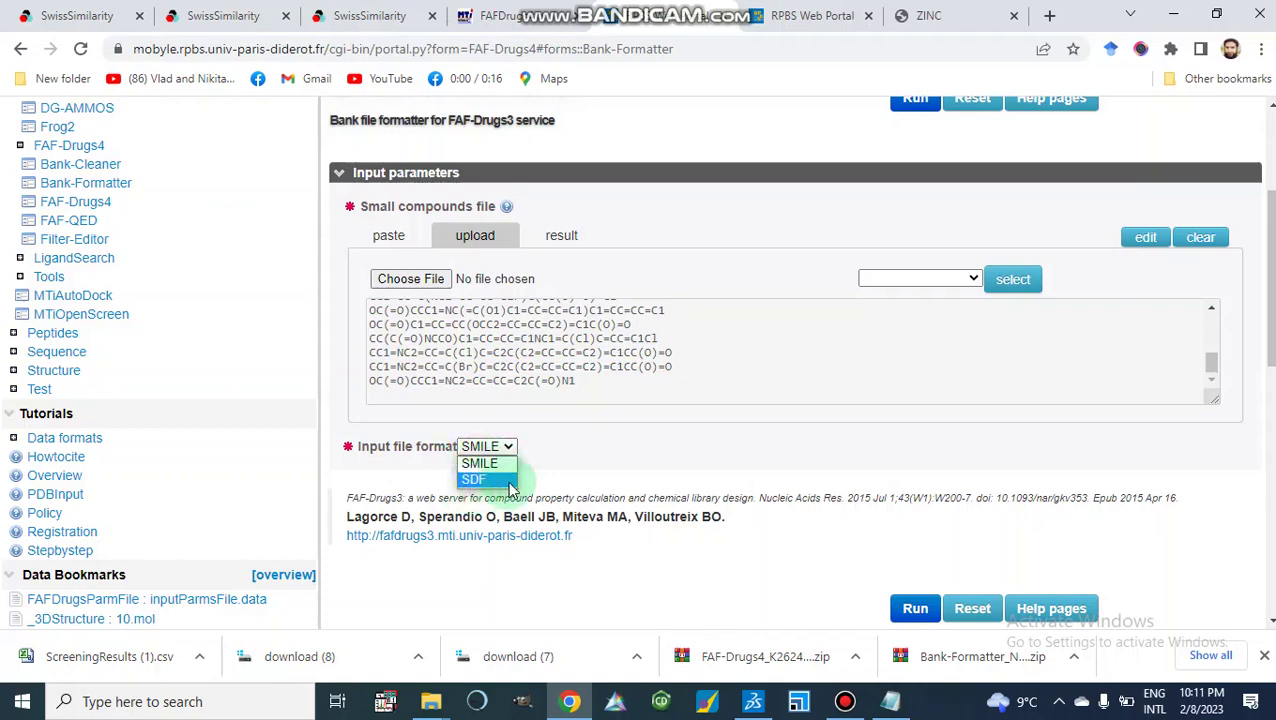
{"action": "left_click", "coordinate": [571, 470]}
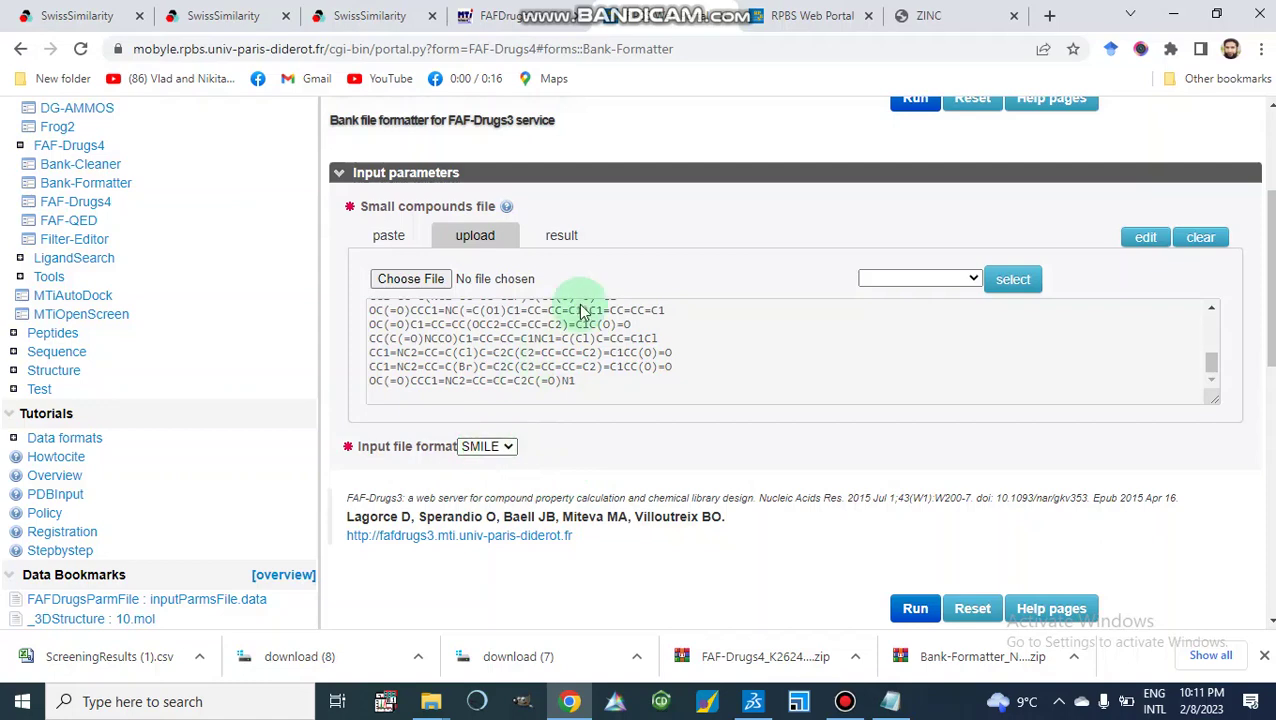
{"action": "scroll", "coordinate": [456, 330], "scroll_direction": "down", "scroll_amount": 2}
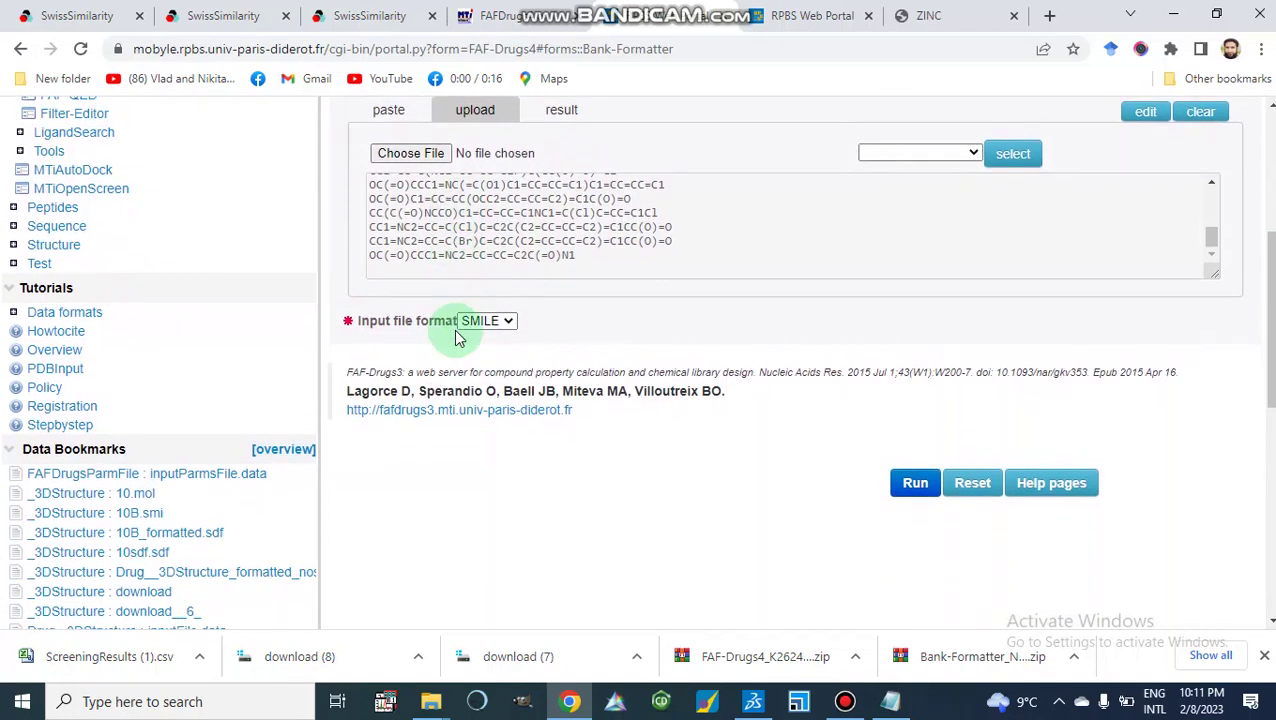
{"action": "scroll", "coordinate": [456, 338], "scroll_direction": "down", "scroll_amount": 1}
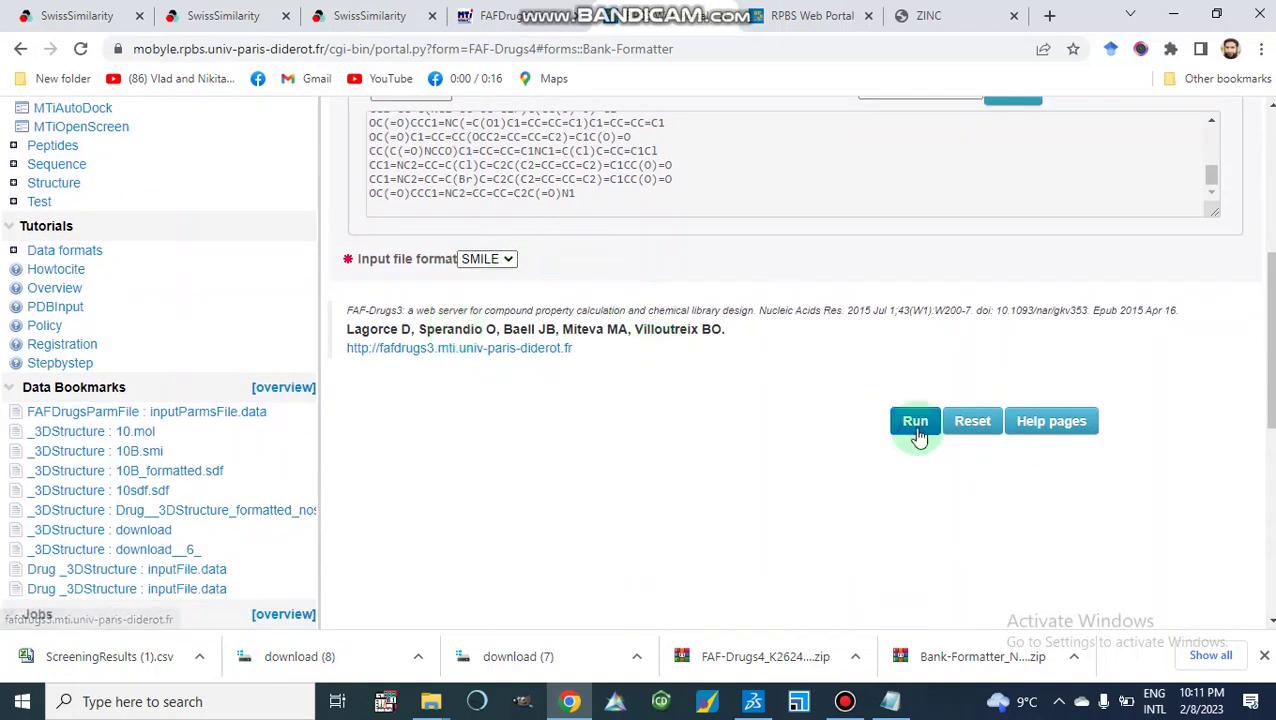
{"action": "left_click", "coordinate": [916, 428]}
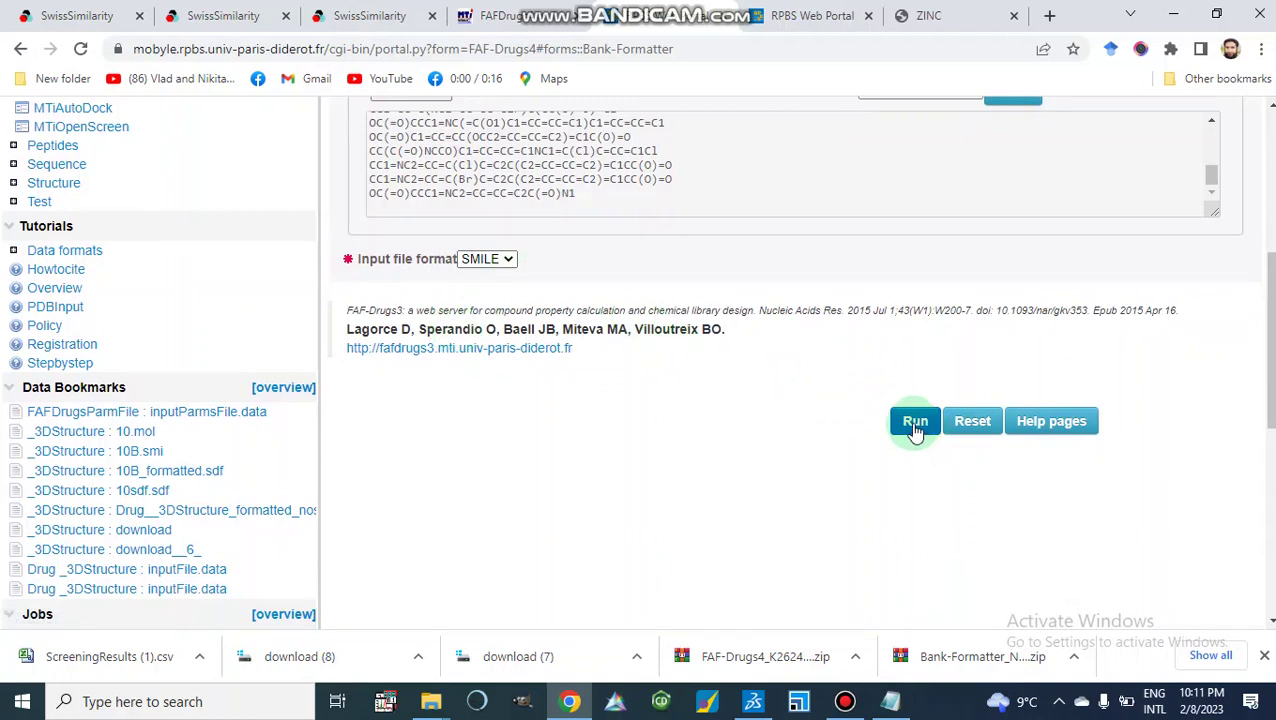
{"action": "left_click", "coordinate": [913, 424]}
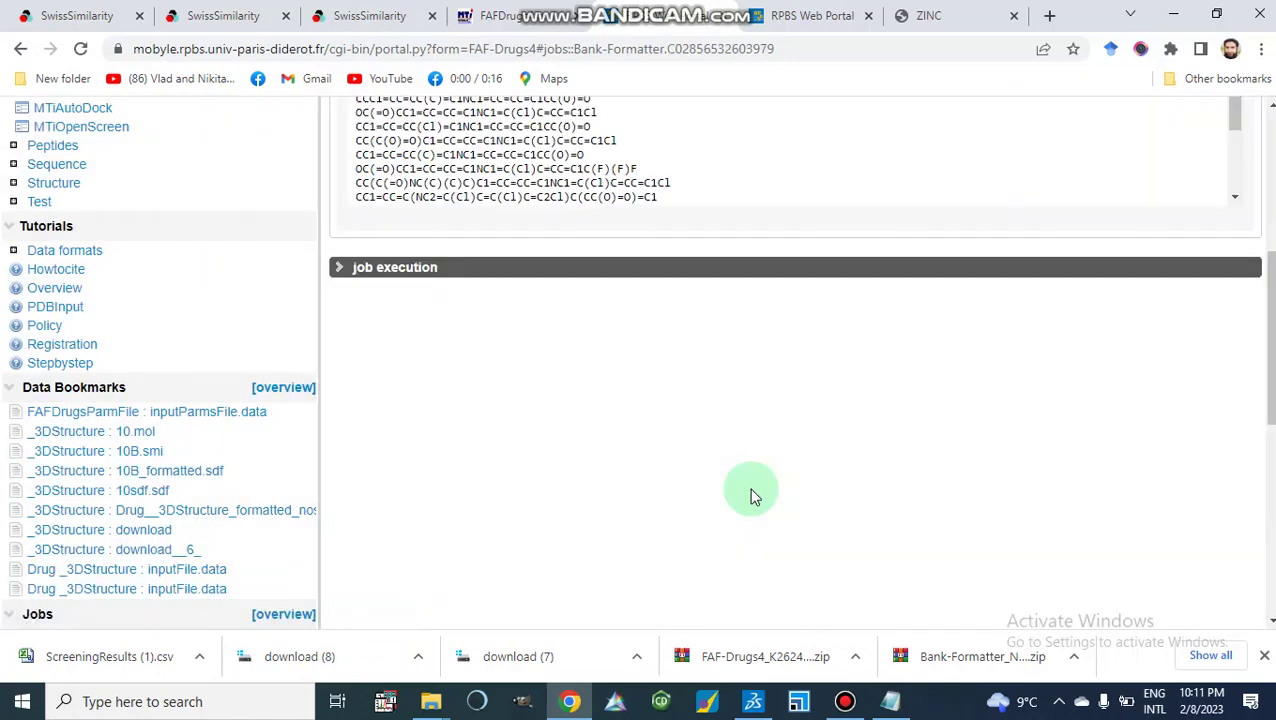
{"action": "scroll", "coordinate": [751, 490], "scroll_direction": "up", "scroll_amount": 4}
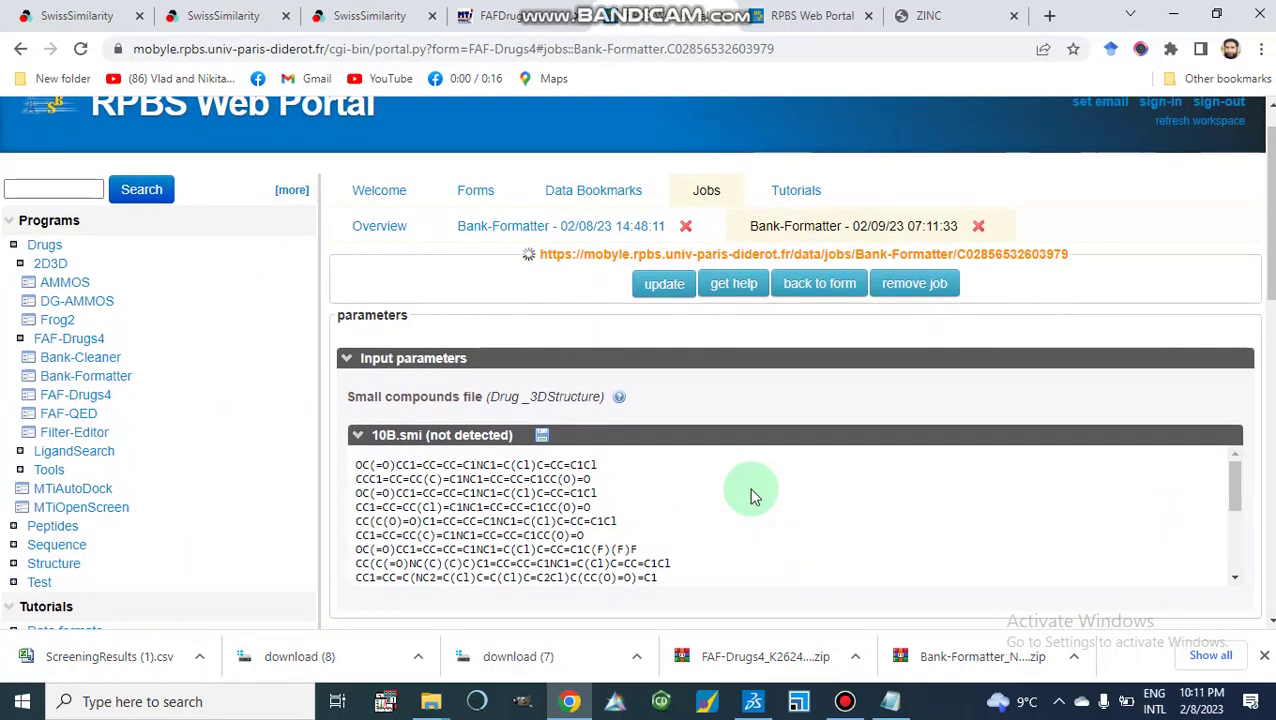
Close the open Downloads and library folder windows
{"action": "mouse_move", "coordinate": [431, 707]}
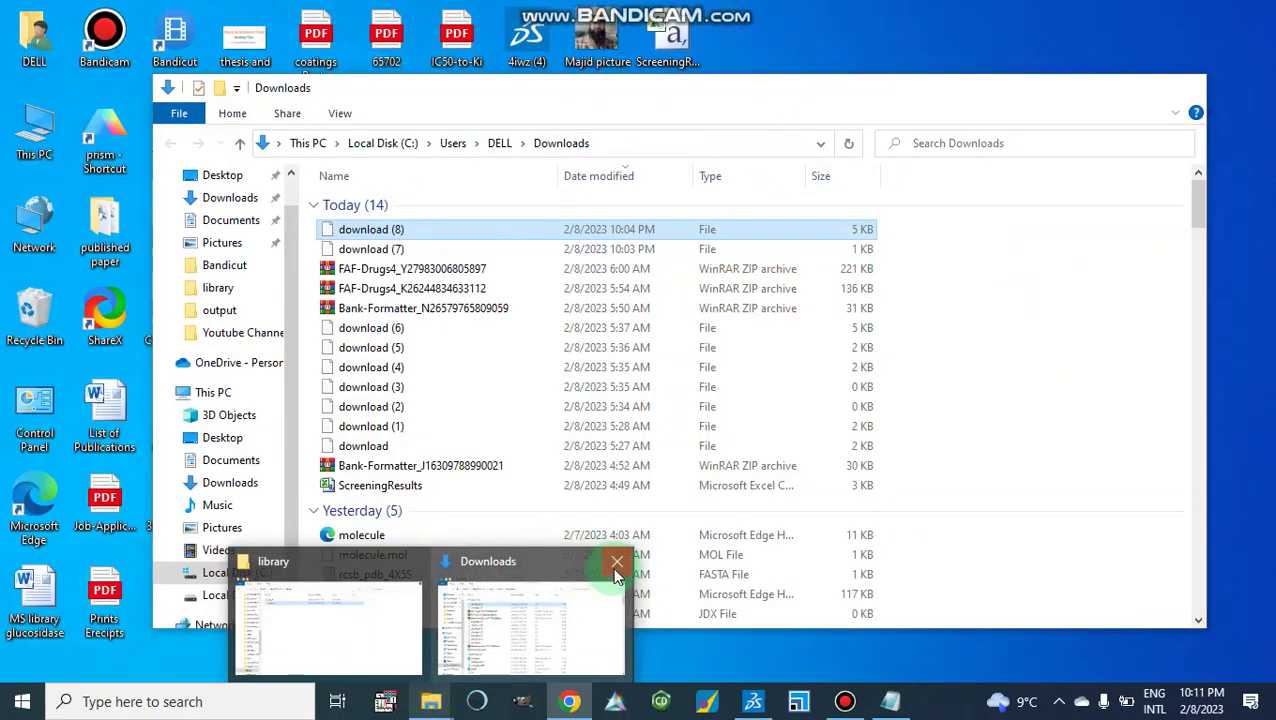
{"action": "left_click", "coordinate": [617, 566]}
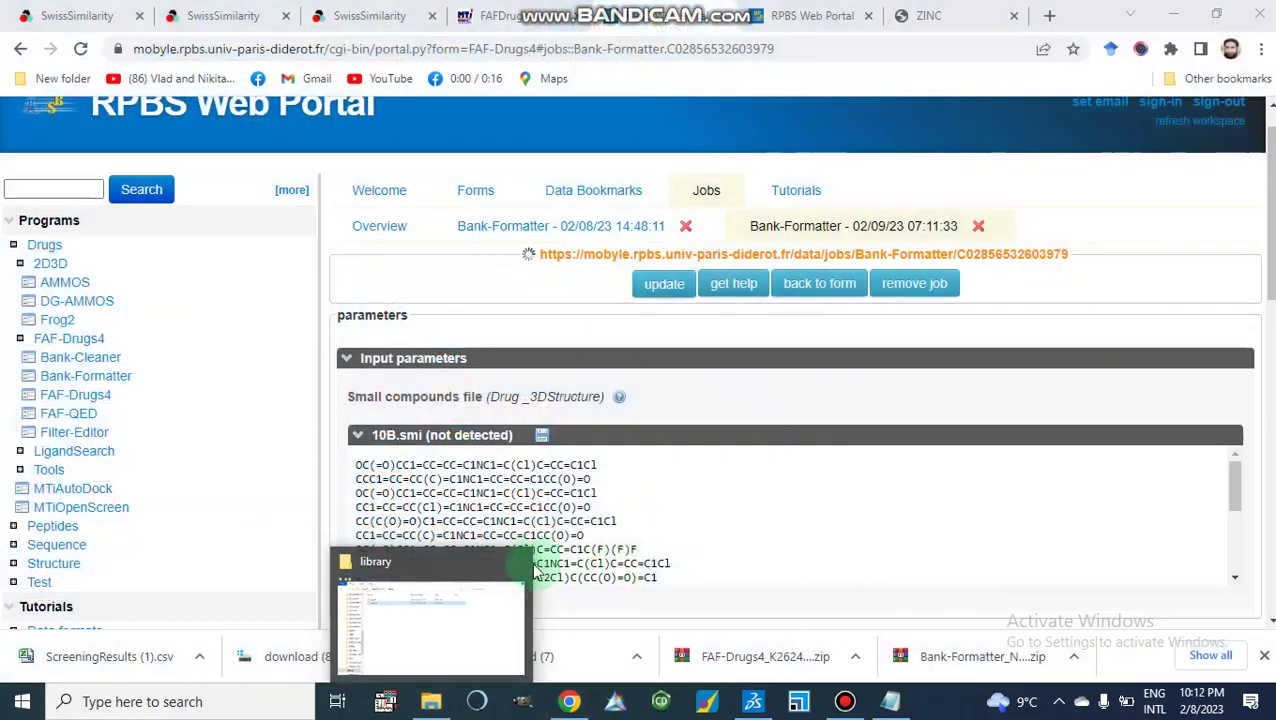
{"action": "left_click", "coordinate": [518, 566]}
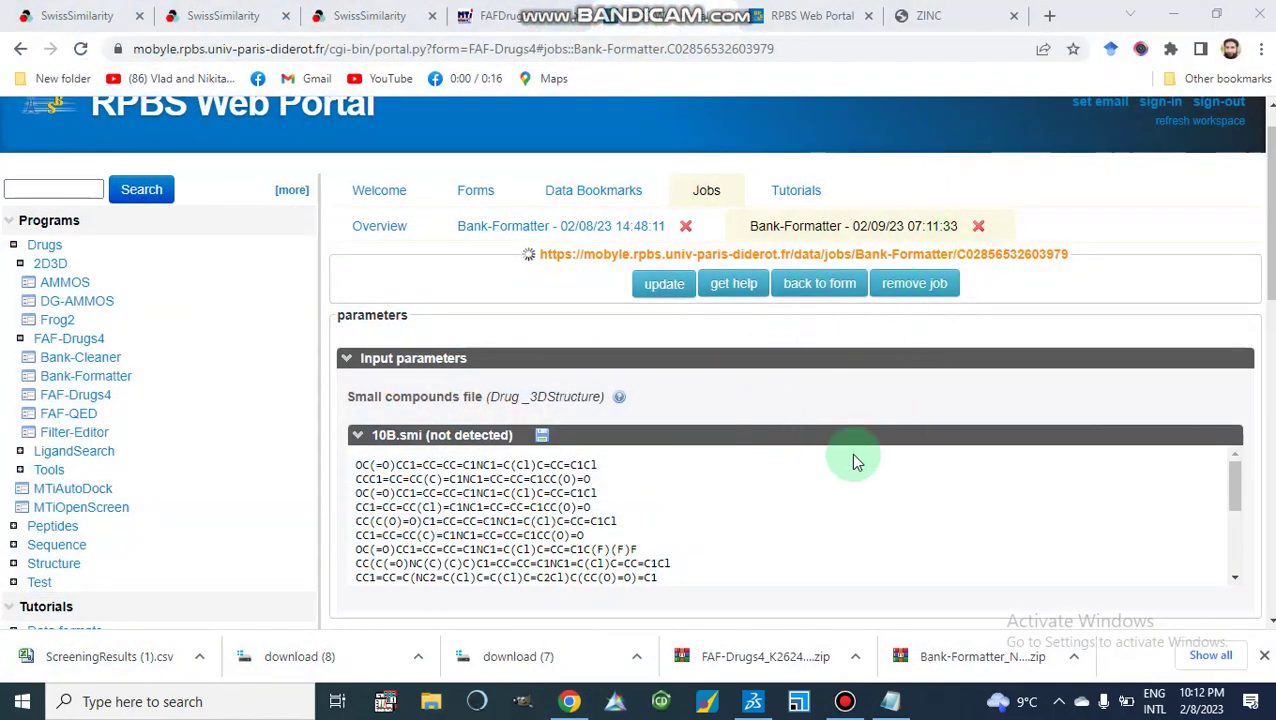
Look through the SMILES entries of 10B.smi and the header of the submitted Bank-Formatter job
{"action": "scroll", "coordinate": [855, 462], "scroll_direction": "down", "scroll_amount": 1}
{"action": "scroll", "coordinate": [855, 462], "scroll_direction": "down", "scroll_amount": 3}
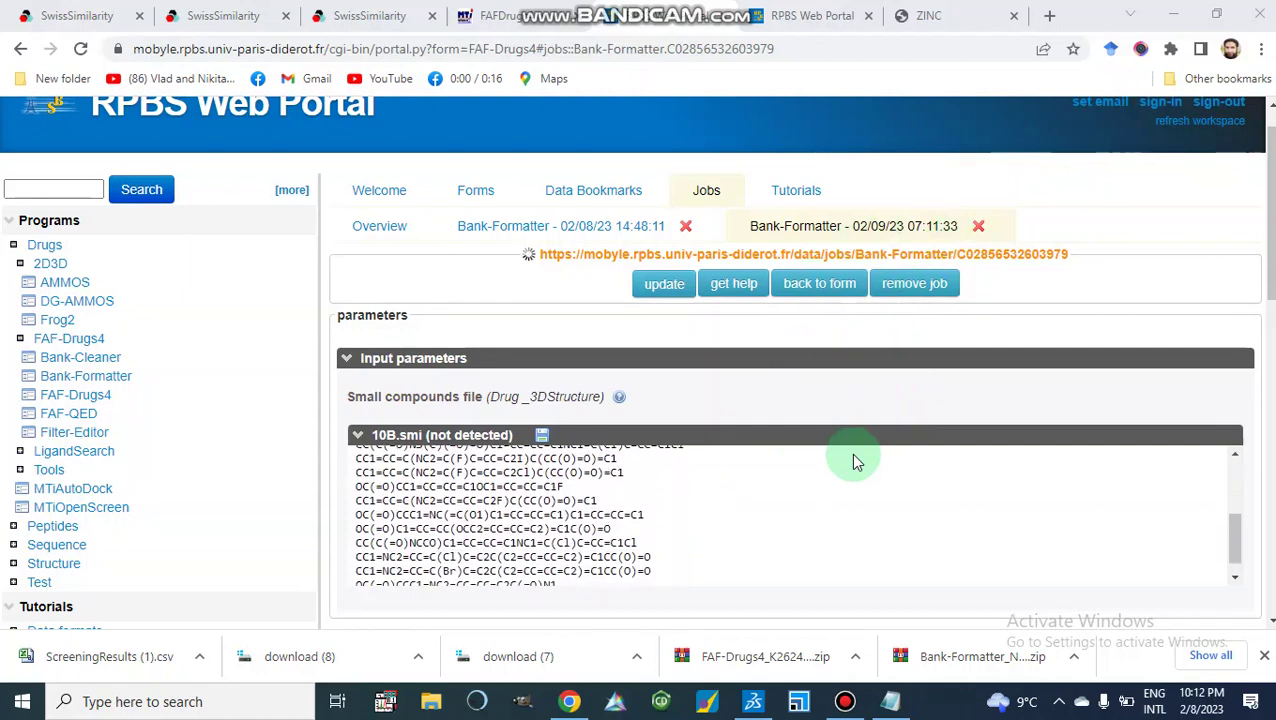
{"action": "scroll", "coordinate": [855, 462], "scroll_direction": "up", "scroll_amount": 5}
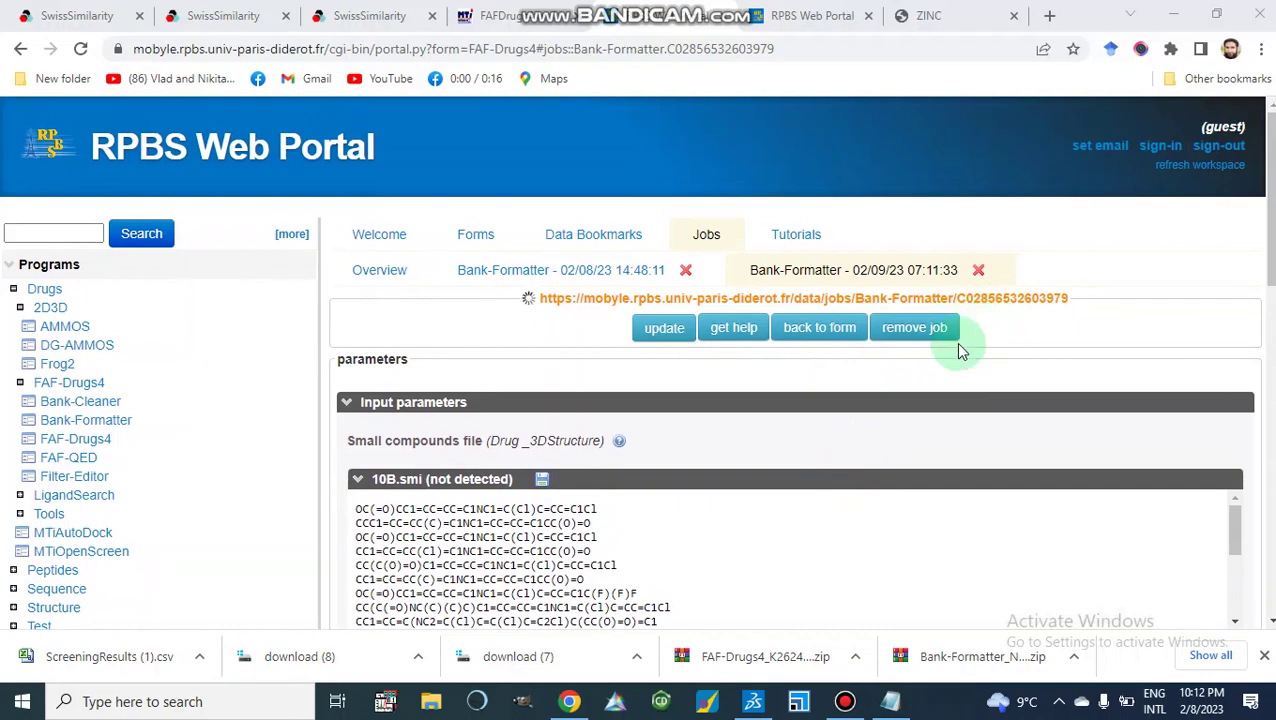
Minimize the browser, open the input folder inside the library folder on drive E, and view the 10B SMILES file in Notepad
{"action": "left_click", "coordinate": [1174, 15]}
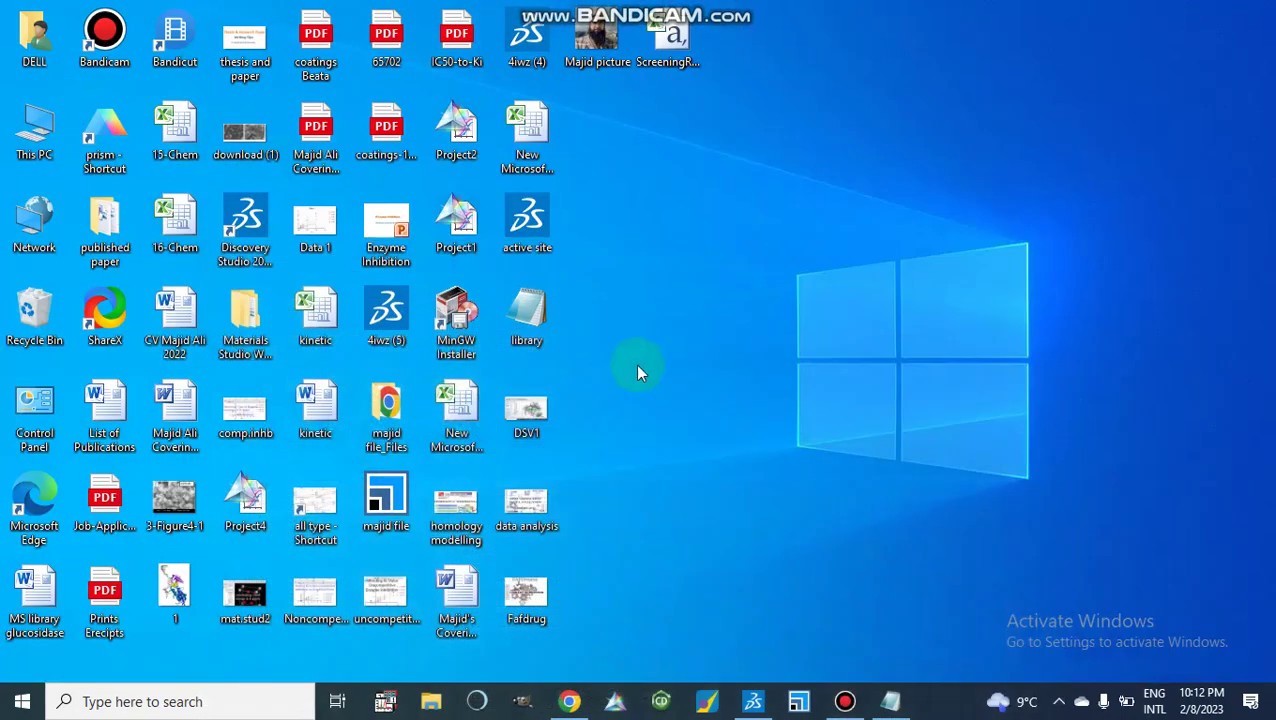
{"action": "left_click", "coordinate": [431, 703]}
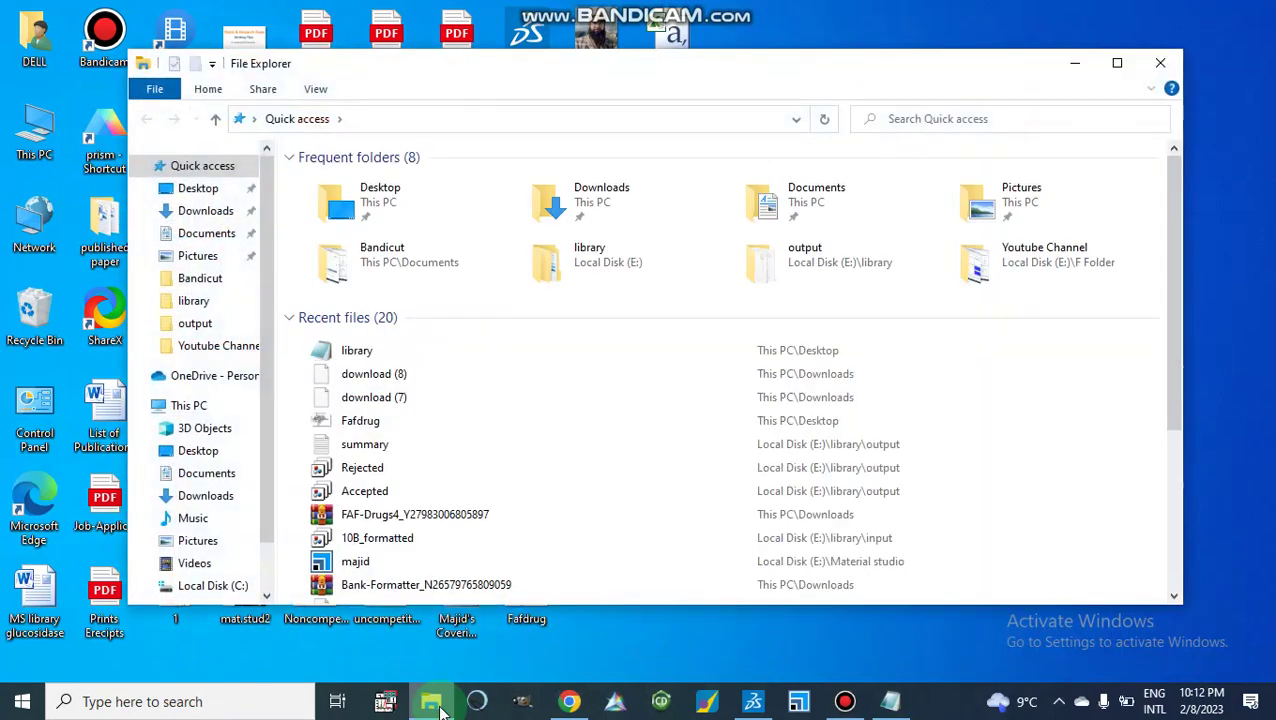
{"action": "double_click", "coordinate": [575, 262]}
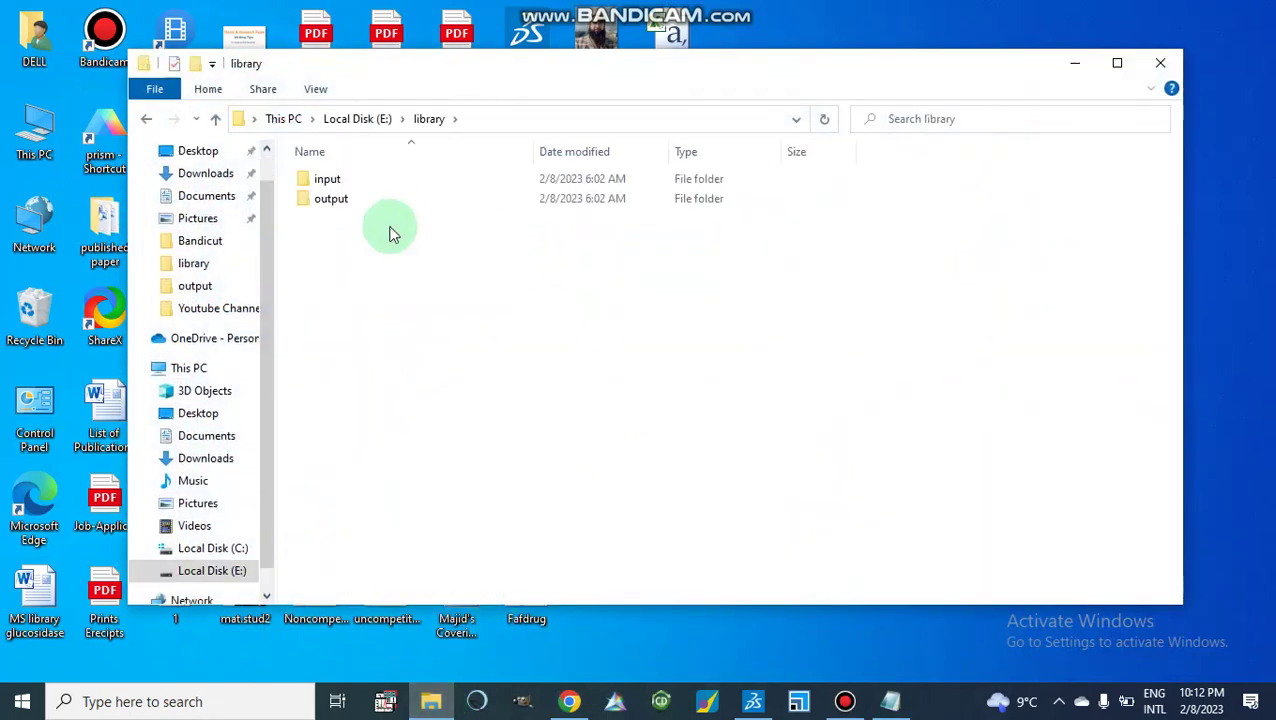
{"action": "double_click", "coordinate": [330, 182]}
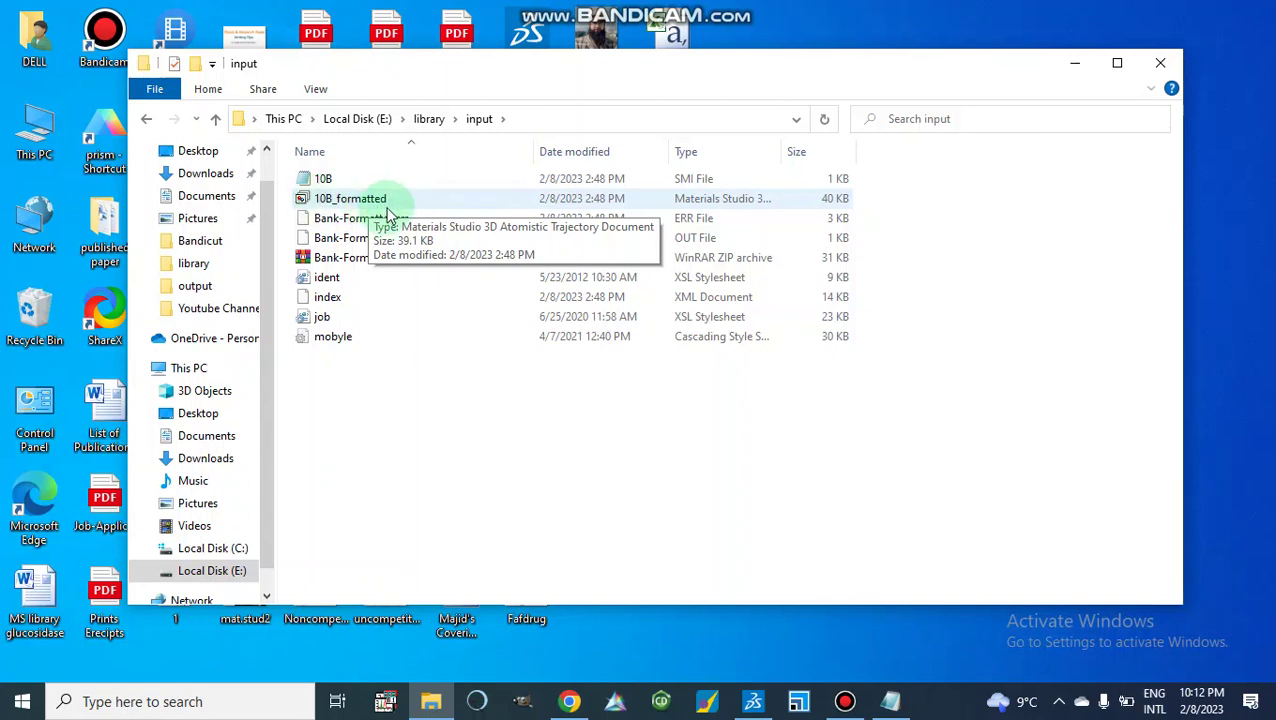
{"action": "double_click", "coordinate": [322, 181]}
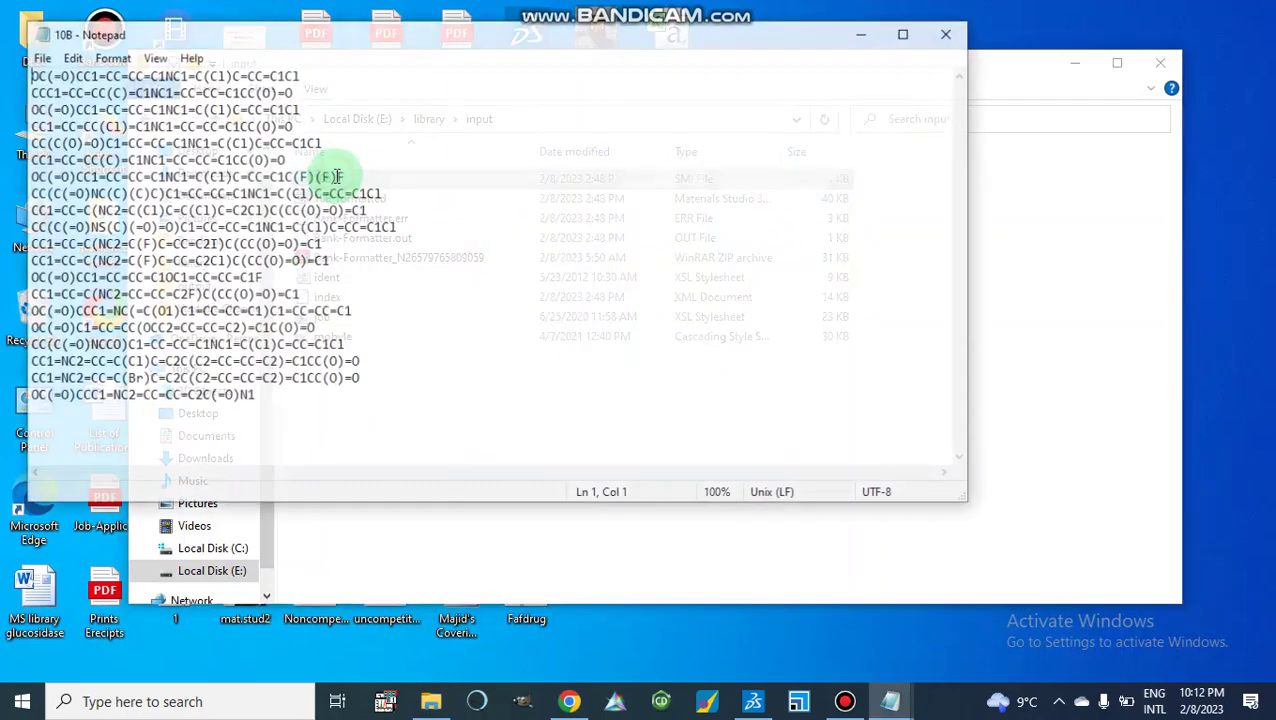
{"action": "left_click", "coordinate": [950, 38]}
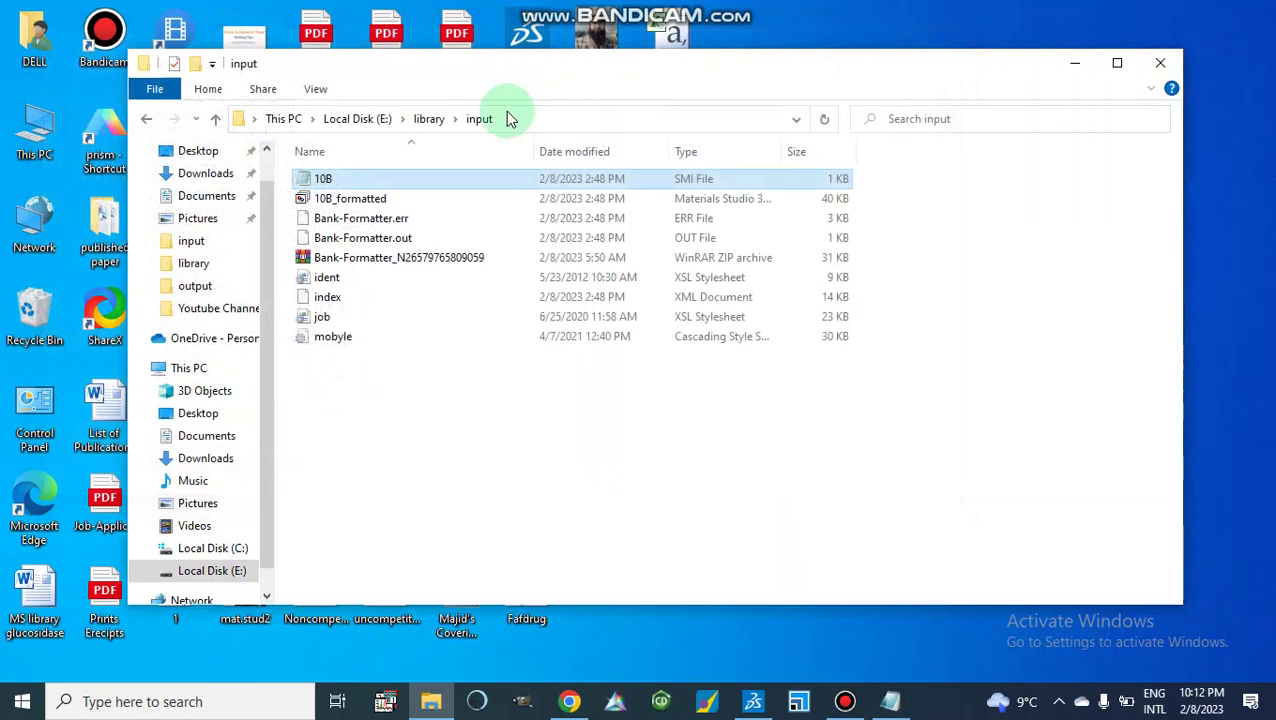
Open the 10B_formatted file in BIOVIA Discovery Studio 2017 R2 and reveal its molecule view above the data table
{"action": "right_click", "coordinate": [340, 205]}
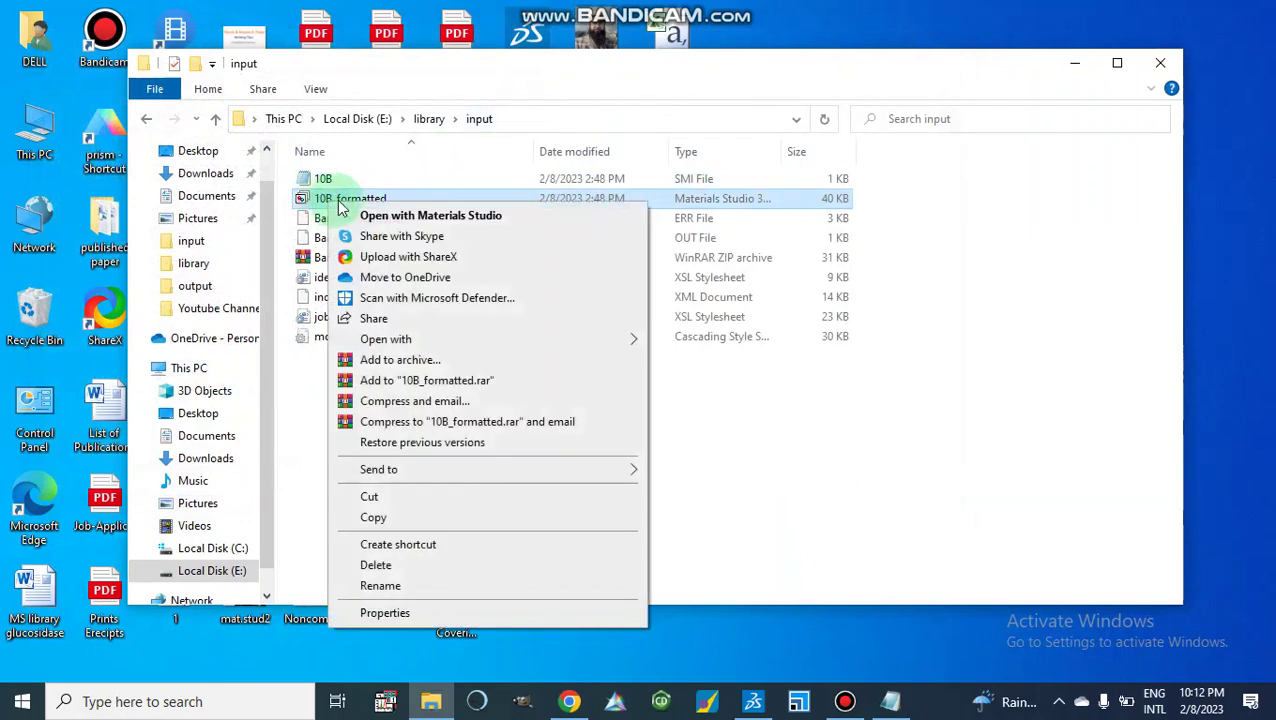
{"action": "mouse_move", "coordinate": [547, 339]}
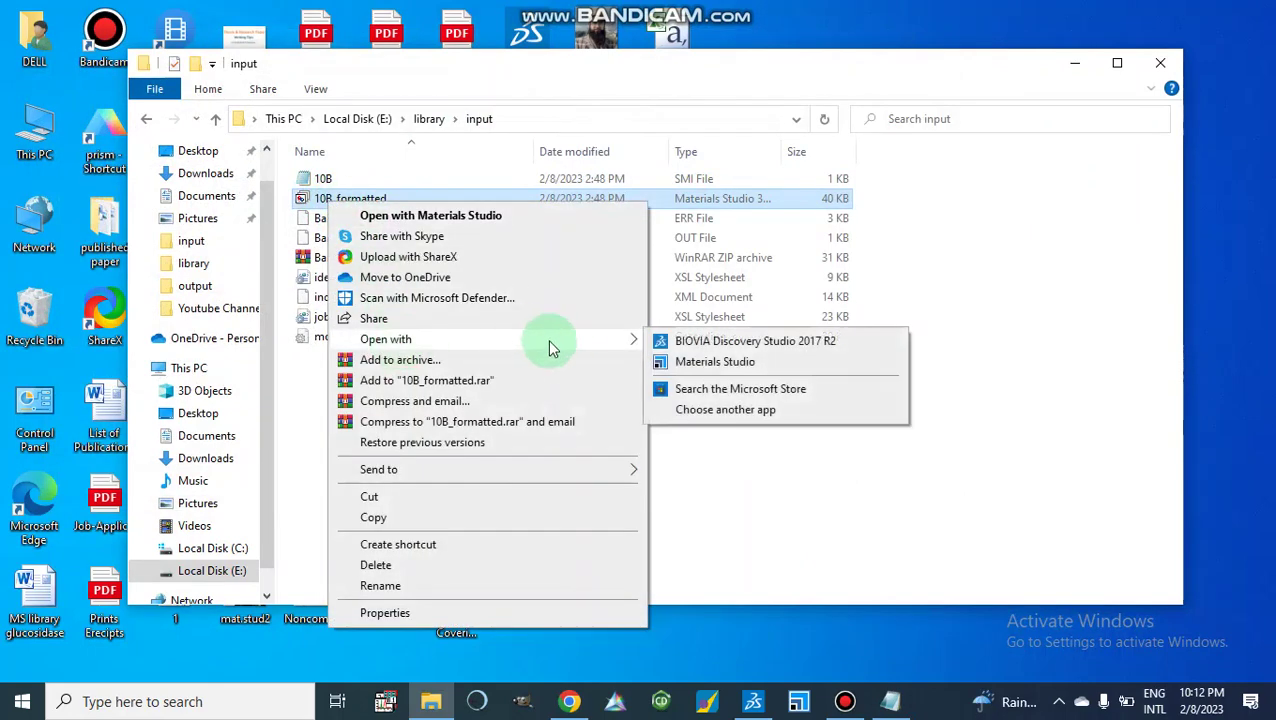
{"action": "left_click", "coordinate": [697, 343]}
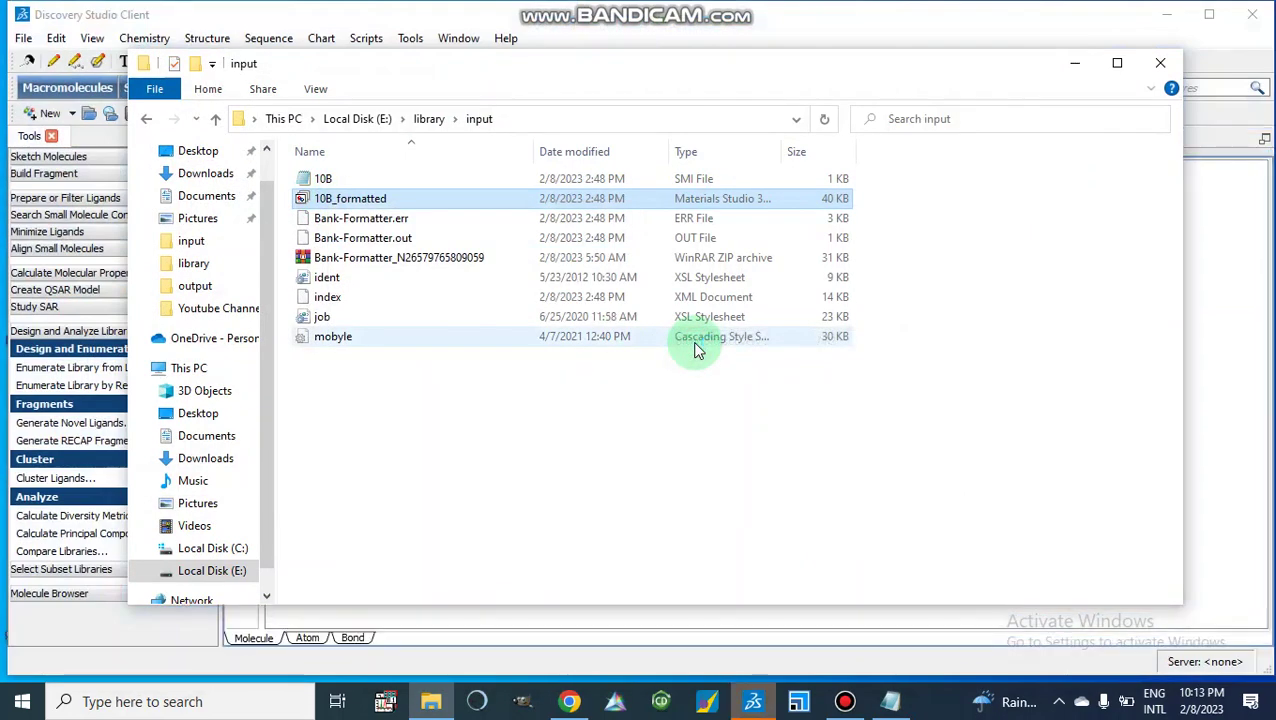
{"action": "left_click", "coordinate": [1075, 65]}
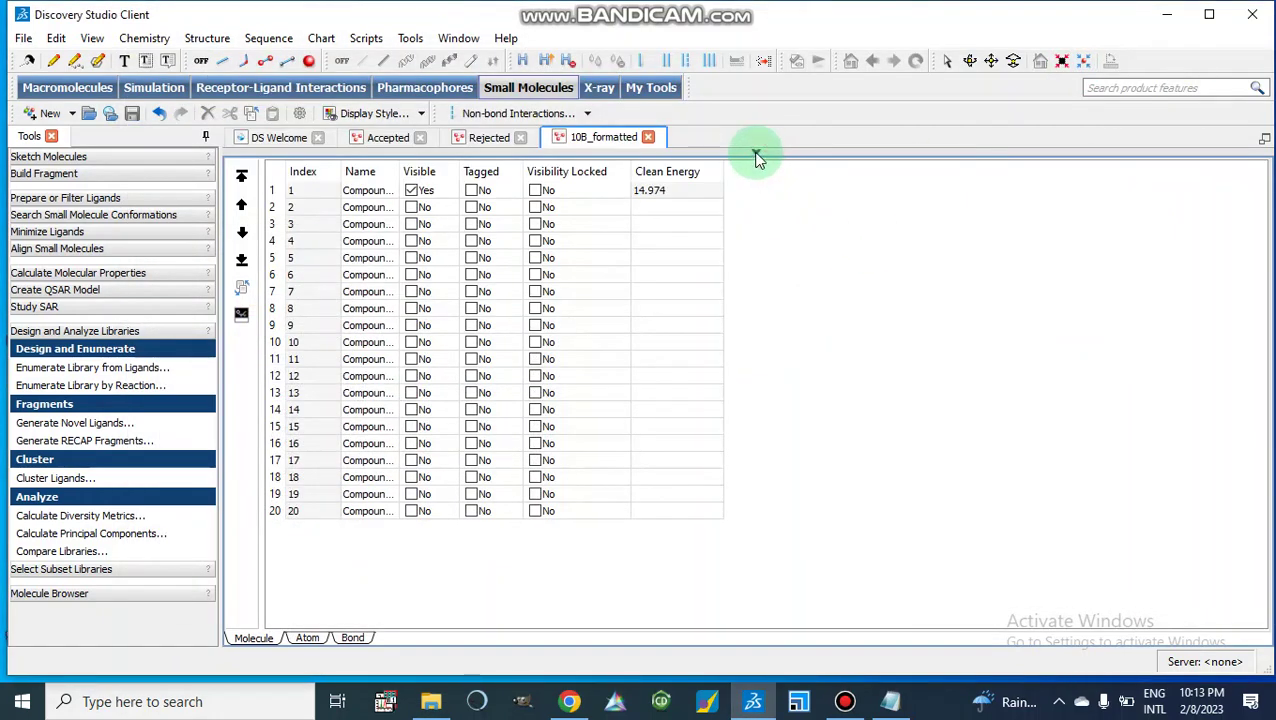
{"action": "left_click", "coordinate": [757, 155]}
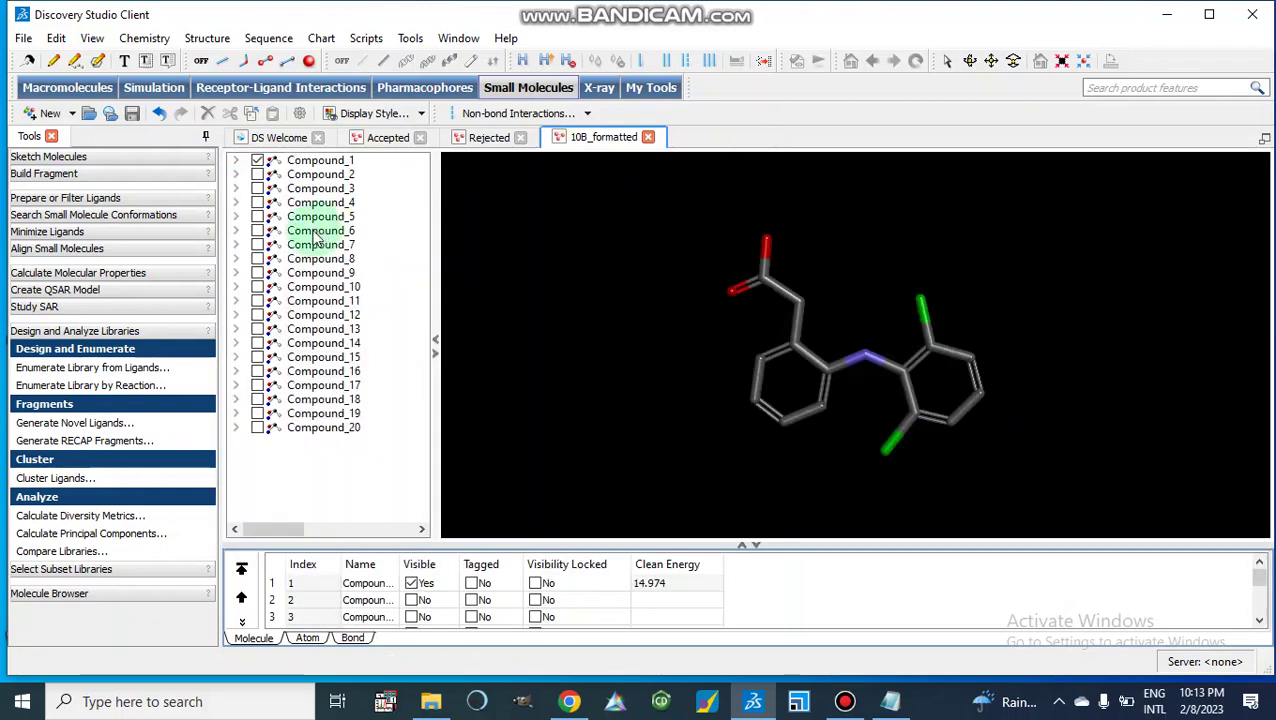
Make Compound_2 through Compound_11 visible one after another alongside Compound_1
{"action": "left_click", "coordinate": [258, 174]}
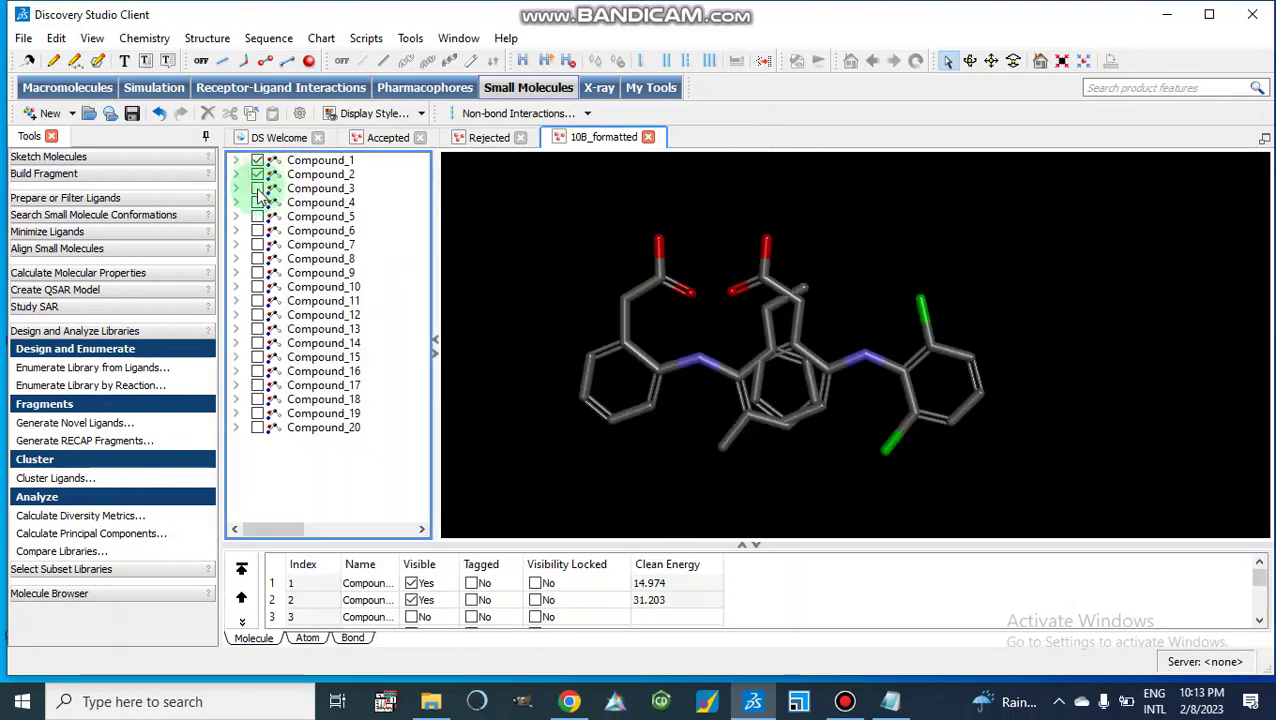
{"action": "left_click", "coordinate": [258, 188]}
{"action": "left_click", "coordinate": [258, 202]}
{"action": "left_click", "coordinate": [258, 216]}
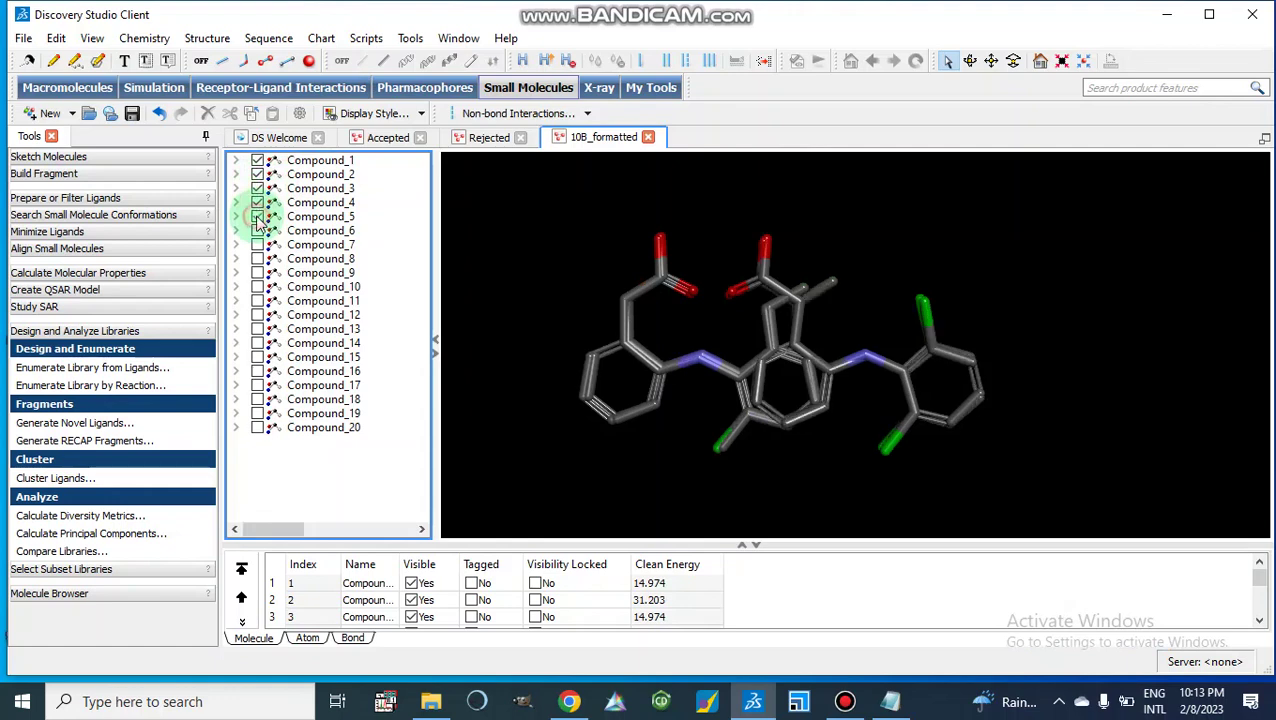
{"action": "left_click", "coordinate": [258, 231]}
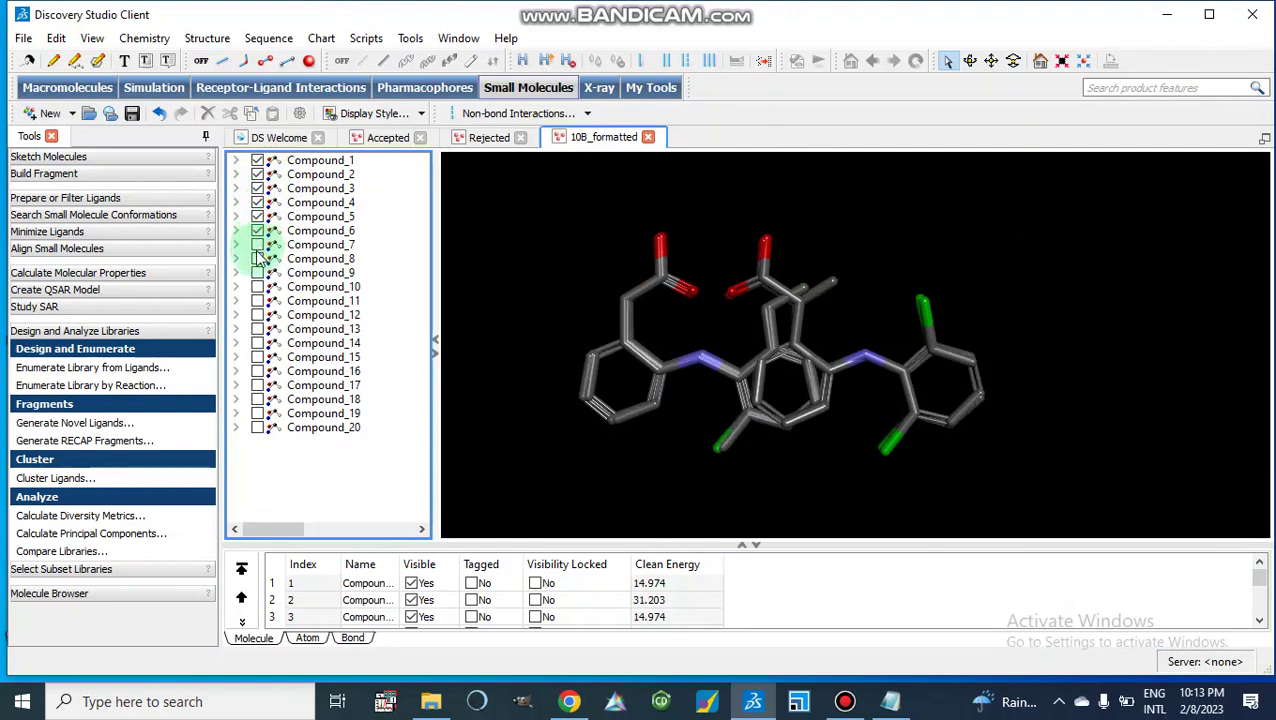
{"action": "left_click", "coordinate": [258, 245]}
{"action": "left_click", "coordinate": [258, 259]}
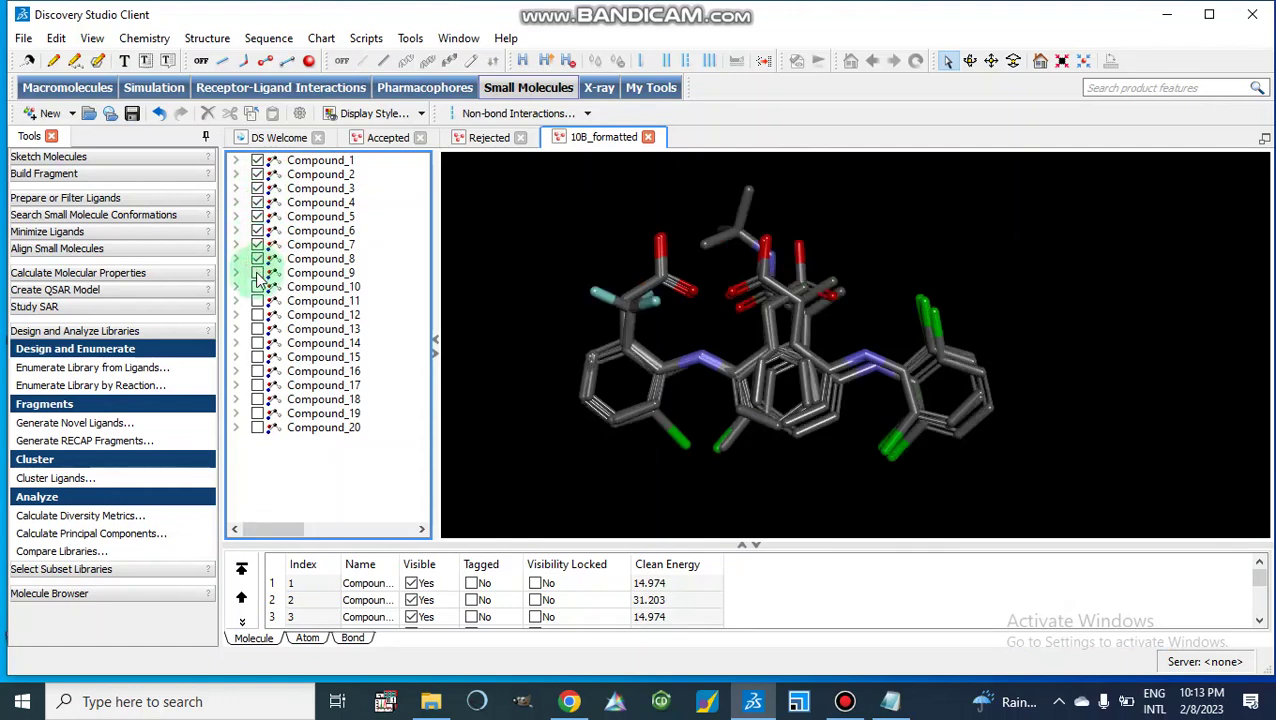
{"action": "left_click", "coordinate": [258, 273]}
{"action": "left_click", "coordinate": [258, 287]}
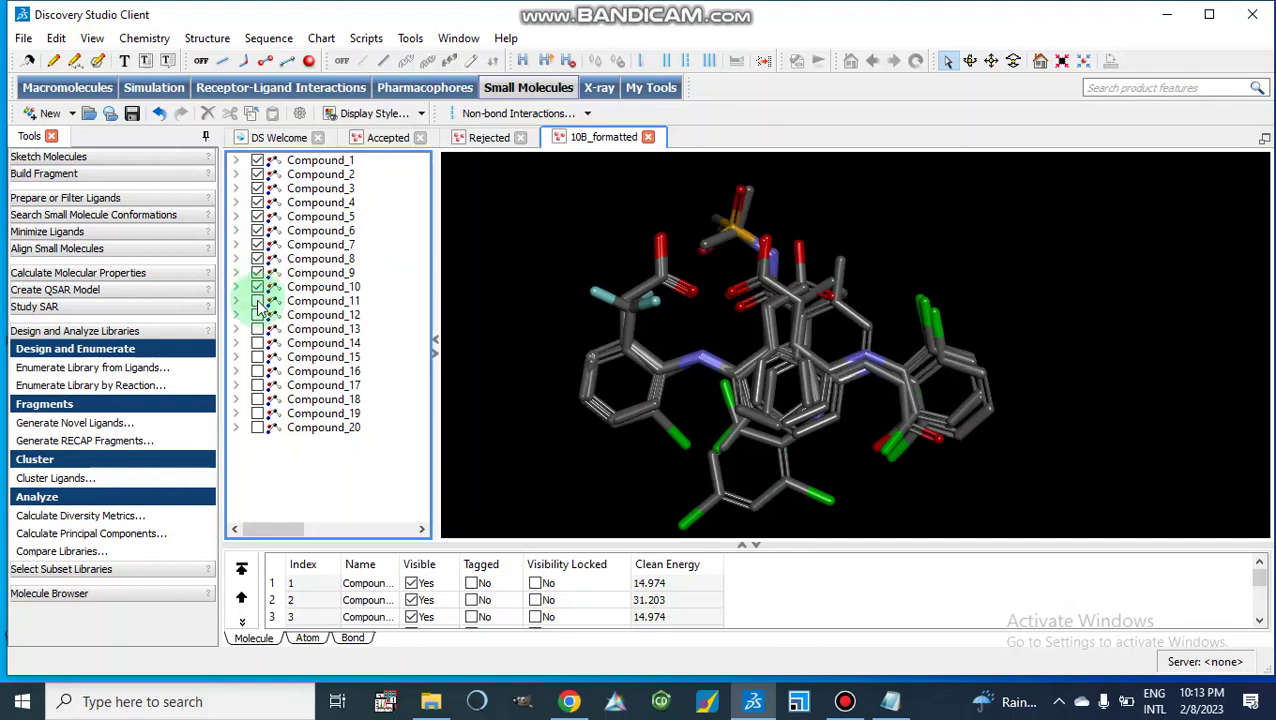
{"action": "left_click", "coordinate": [258, 301]}
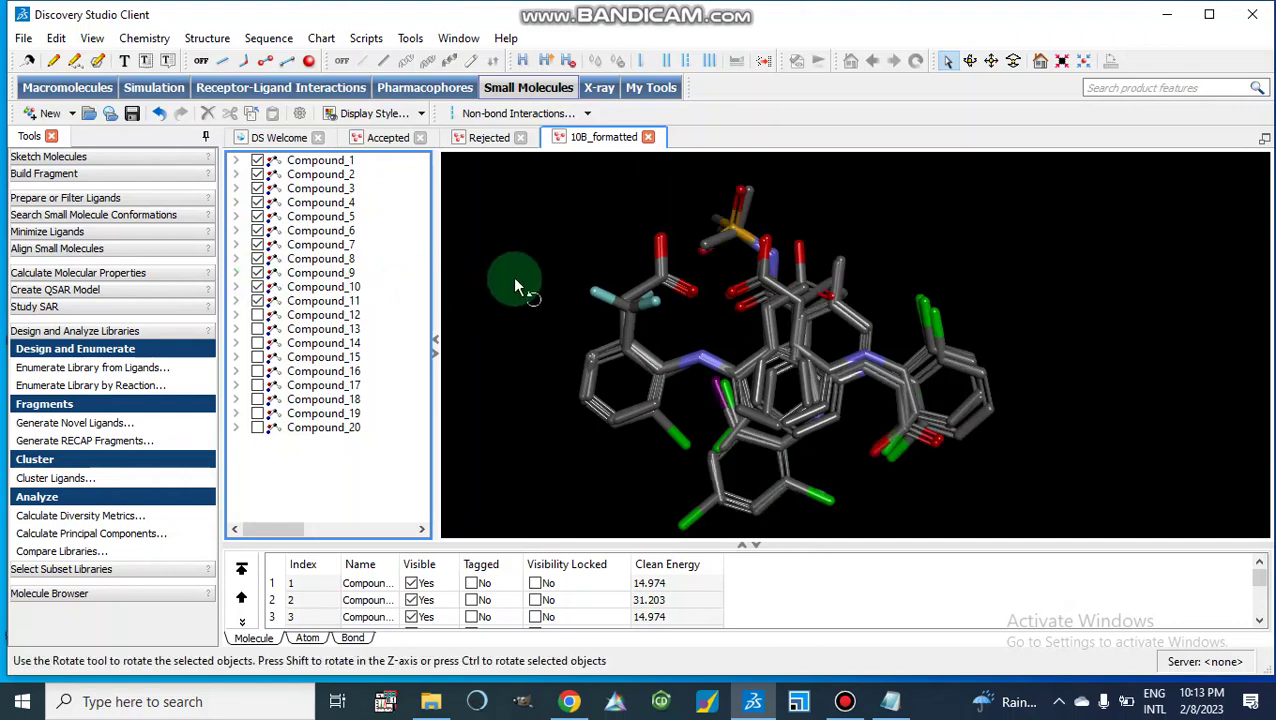
Show all compounds of the 10B_formatted library together in the molecule view
{"action": "right_click", "coordinate": [405, 291]}
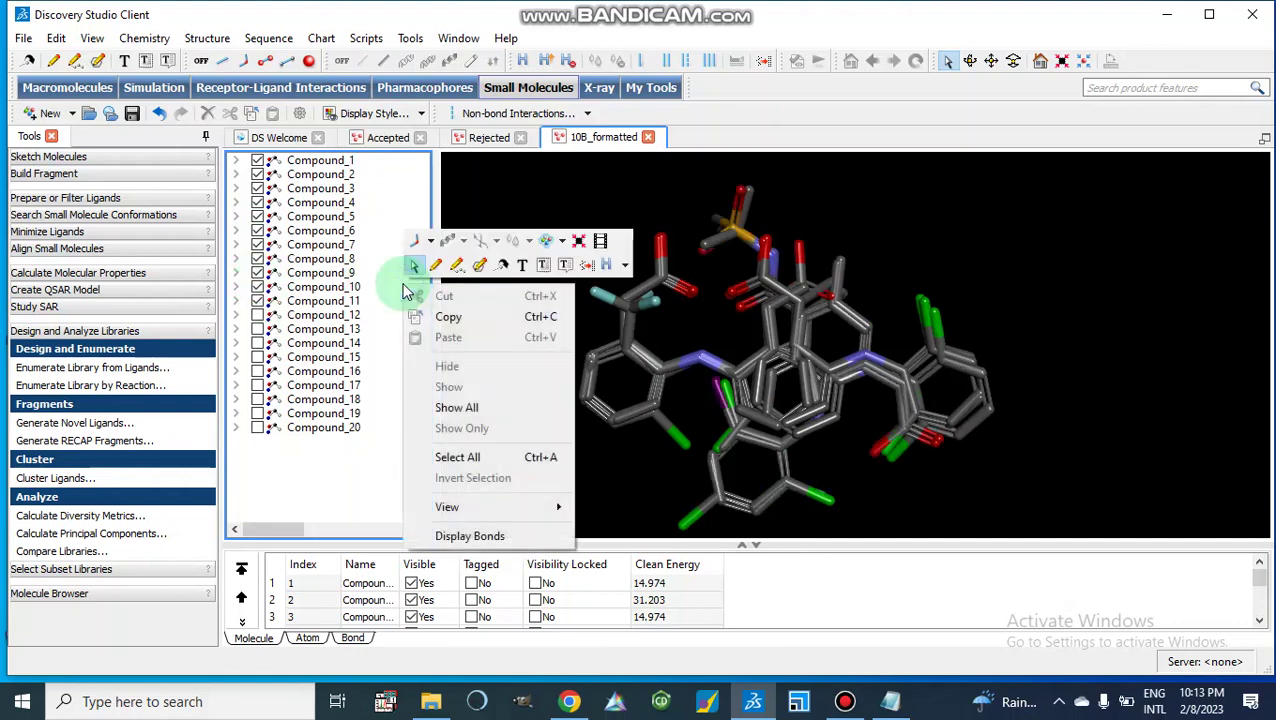
{"action": "left_click", "coordinate": [452, 410]}
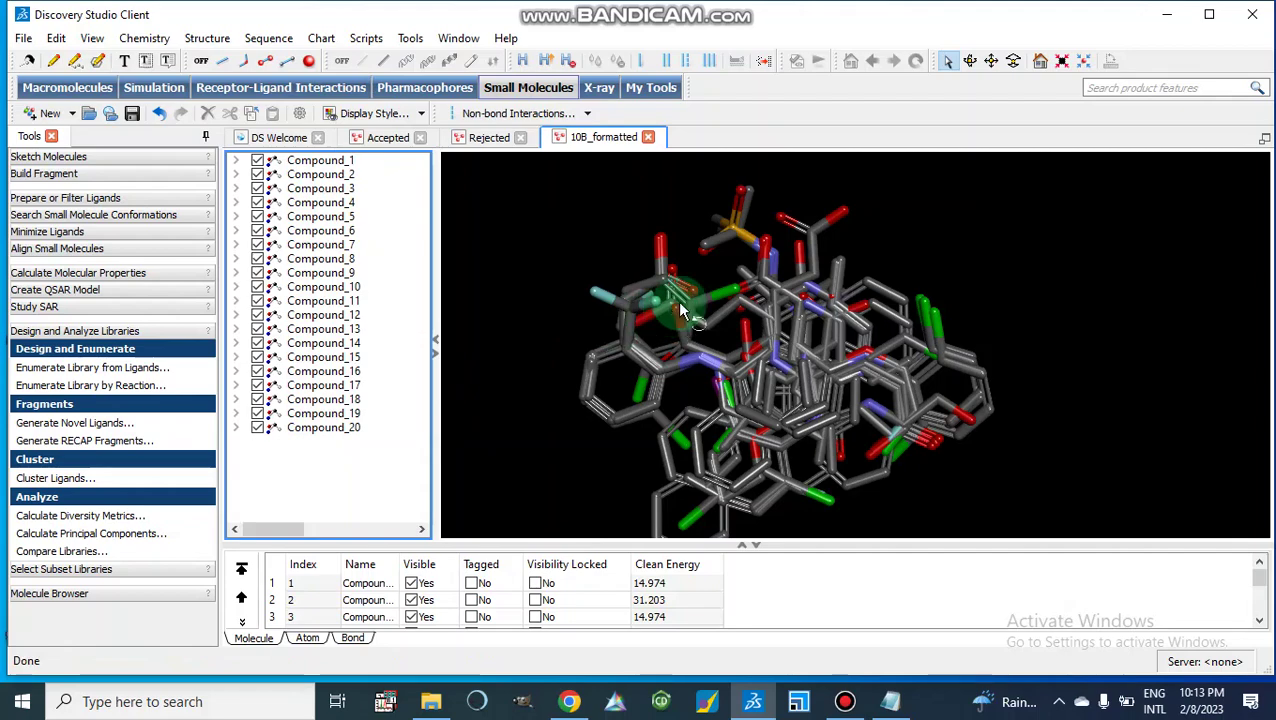
Minimize Discovery Studio, switch to Chrome, and review the 10B_formatted.sdf output and input parameters of the Bank-Formatter job
{"action": "left_click", "coordinate": [1165, 22]}
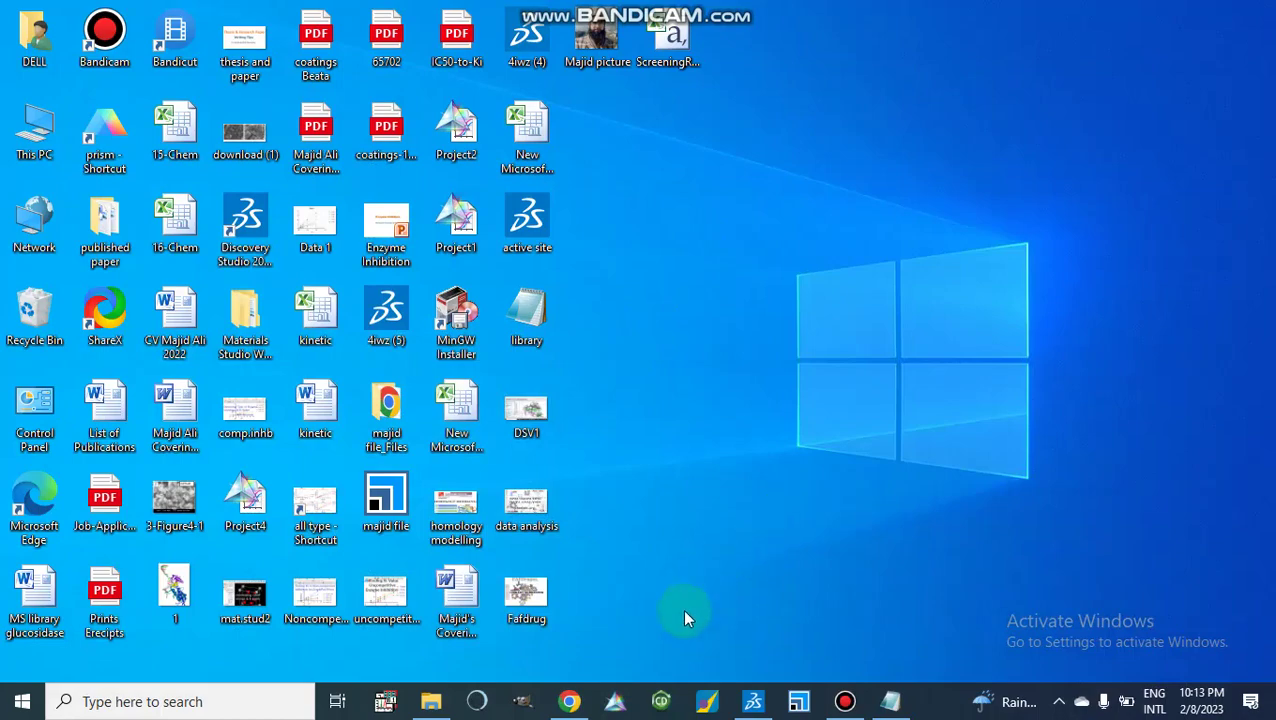
{"action": "left_click", "coordinate": [566, 702]}
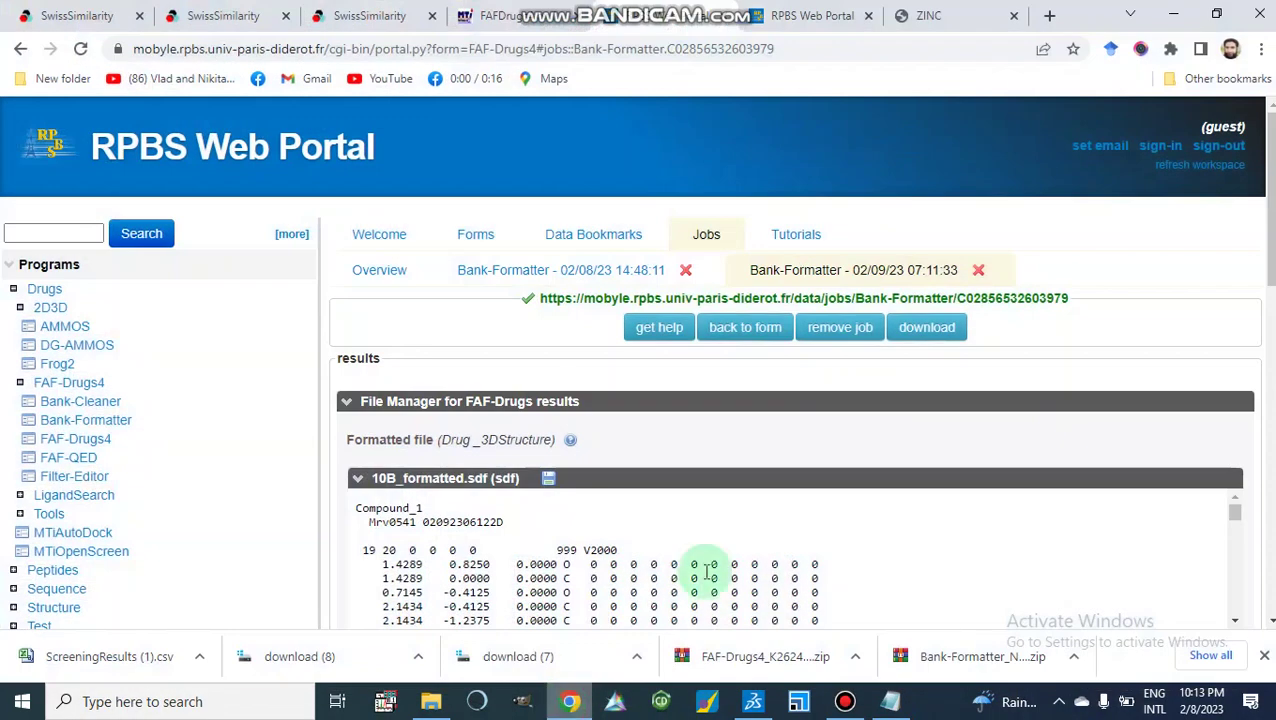
{"action": "scroll", "coordinate": [755, 545], "scroll_direction": "down", "scroll_amount": 5}
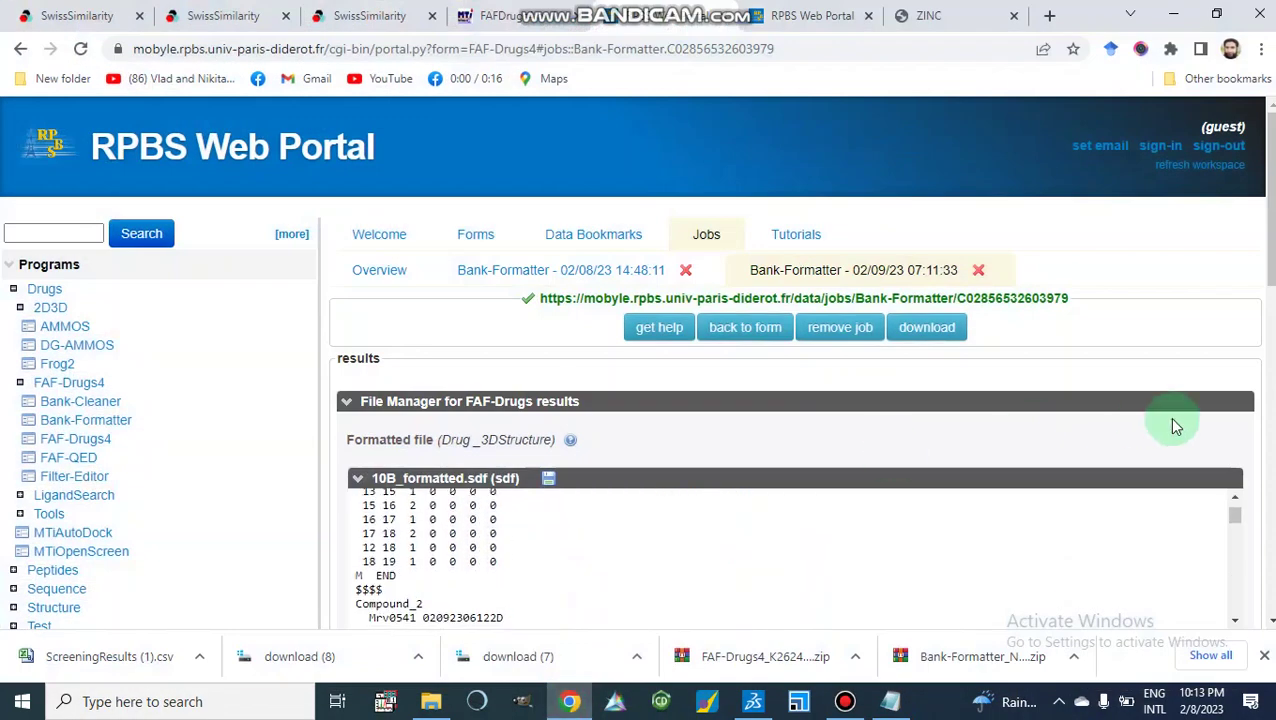
{"action": "scroll", "coordinate": [1268, 200], "scroll_direction": "down", "scroll_amount": 3}
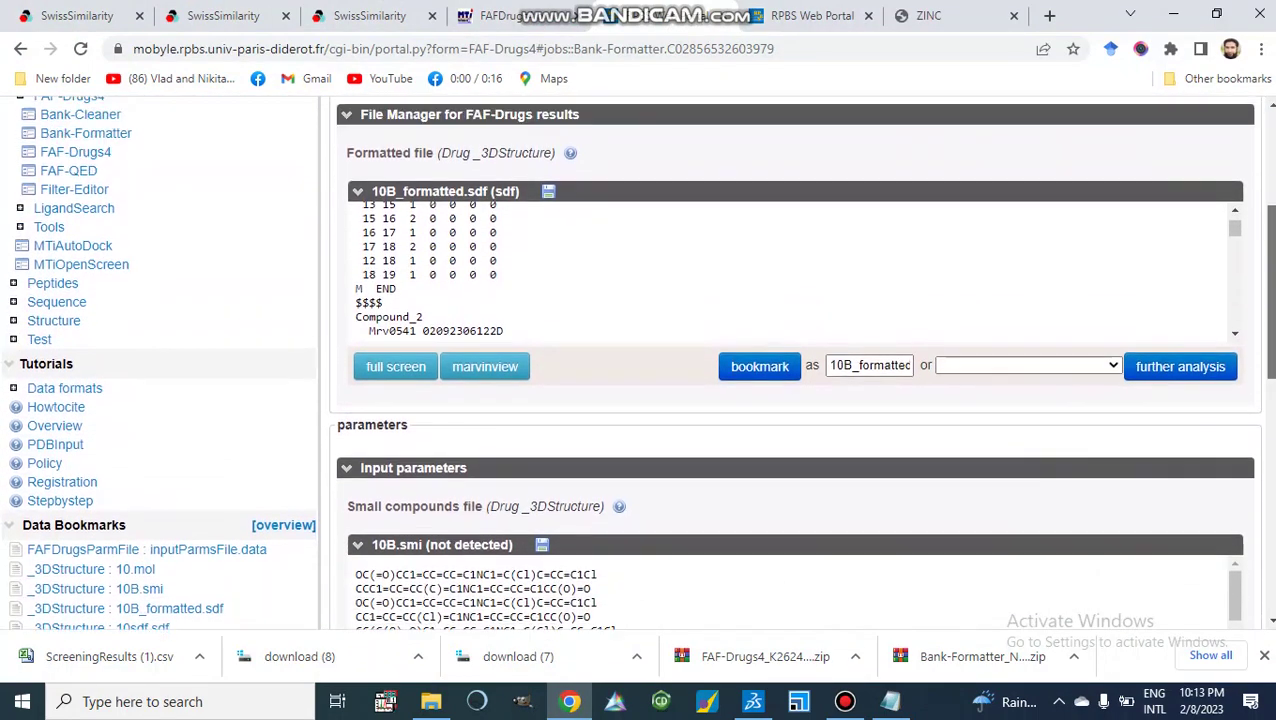
{"action": "scroll", "coordinate": [578, 272], "scroll_direction": "up", "scroll_amount": 1}
{"action": "scroll", "coordinate": [527, 299], "scroll_direction": "up", "scroll_amount": 4}
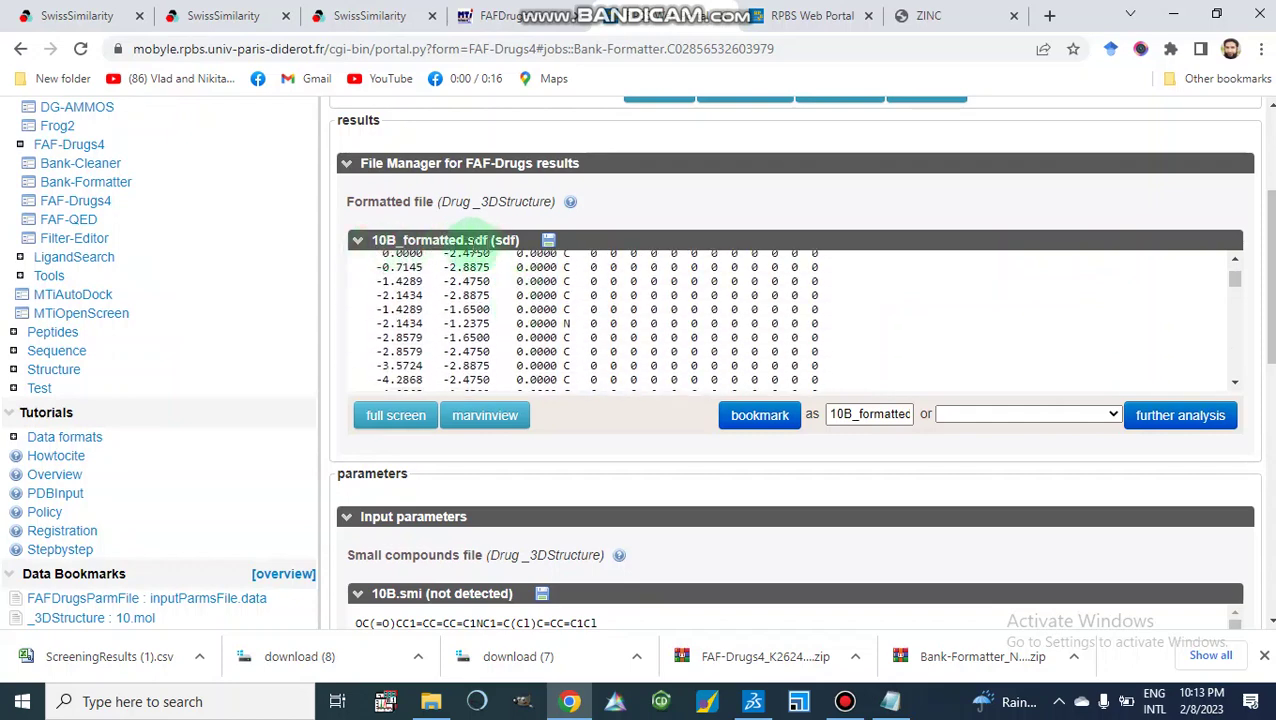
{"action": "scroll", "coordinate": [806, 260], "scroll_direction": "up", "scroll_amount": 1}
{"action": "scroll", "coordinate": [806, 260], "scroll_direction": "down", "scroll_amount": 5}
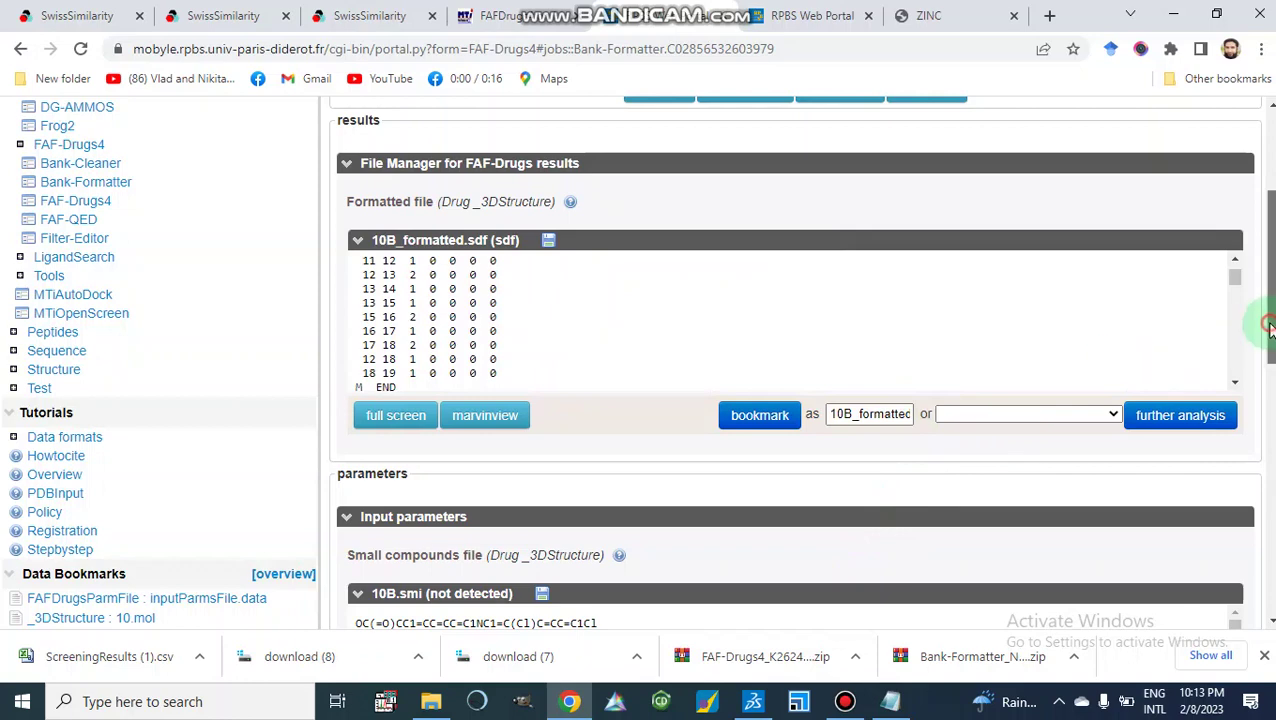
{"action": "scroll", "coordinate": [1268, 315], "scroll_direction": "up", "scroll_amount": 2}
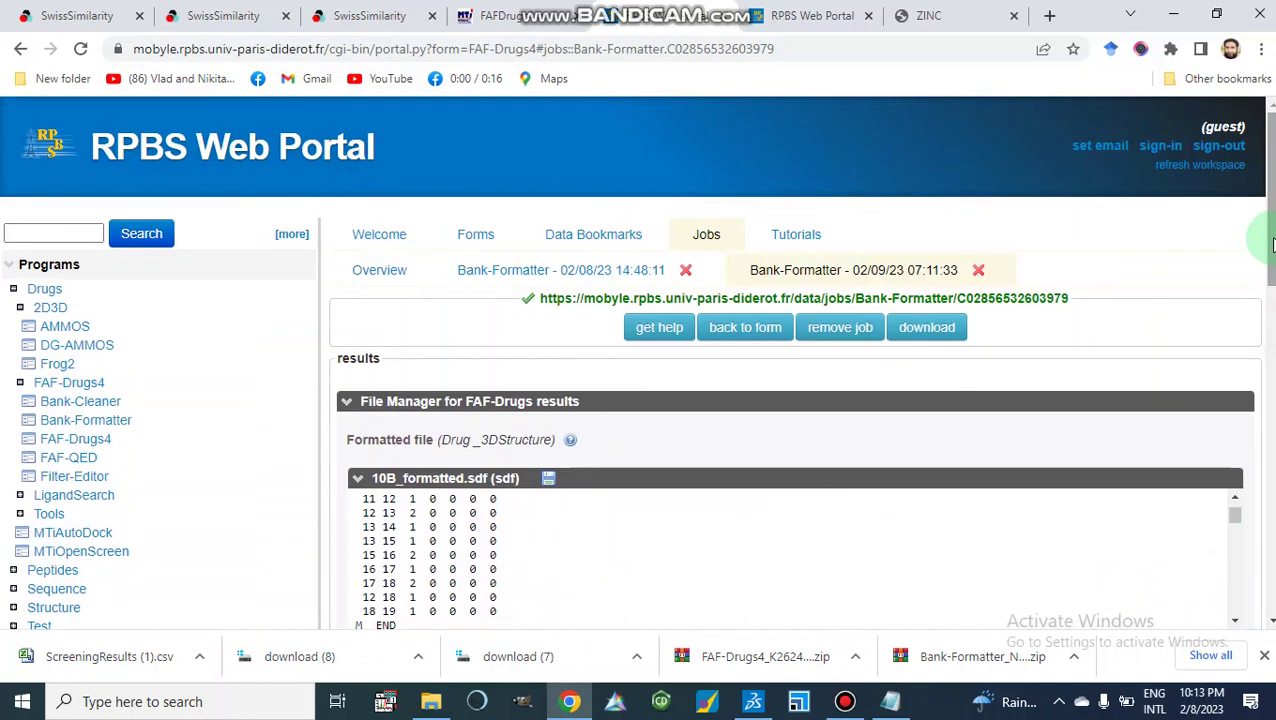
Download the Bank-Formatter job results archive, locate it in the Downloads folder, and close that folder window
{"action": "left_click", "coordinate": [908, 330]}
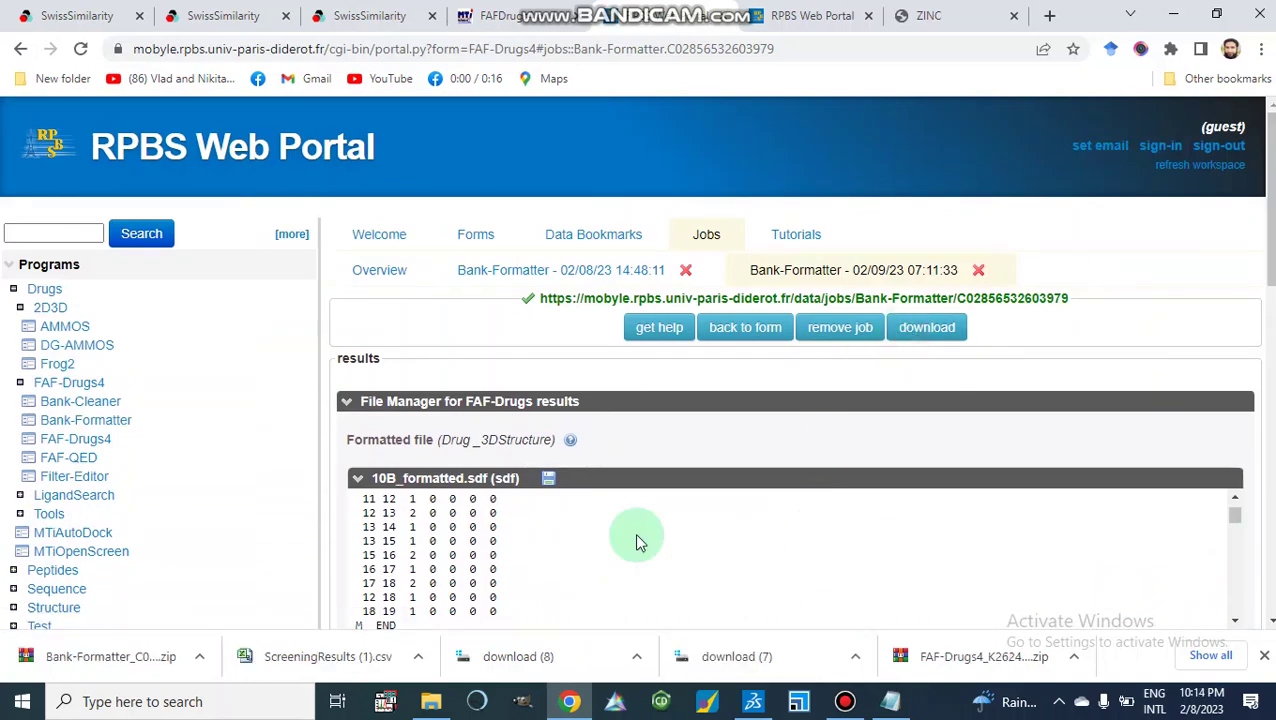
{"action": "right_click", "coordinate": [72, 668]}
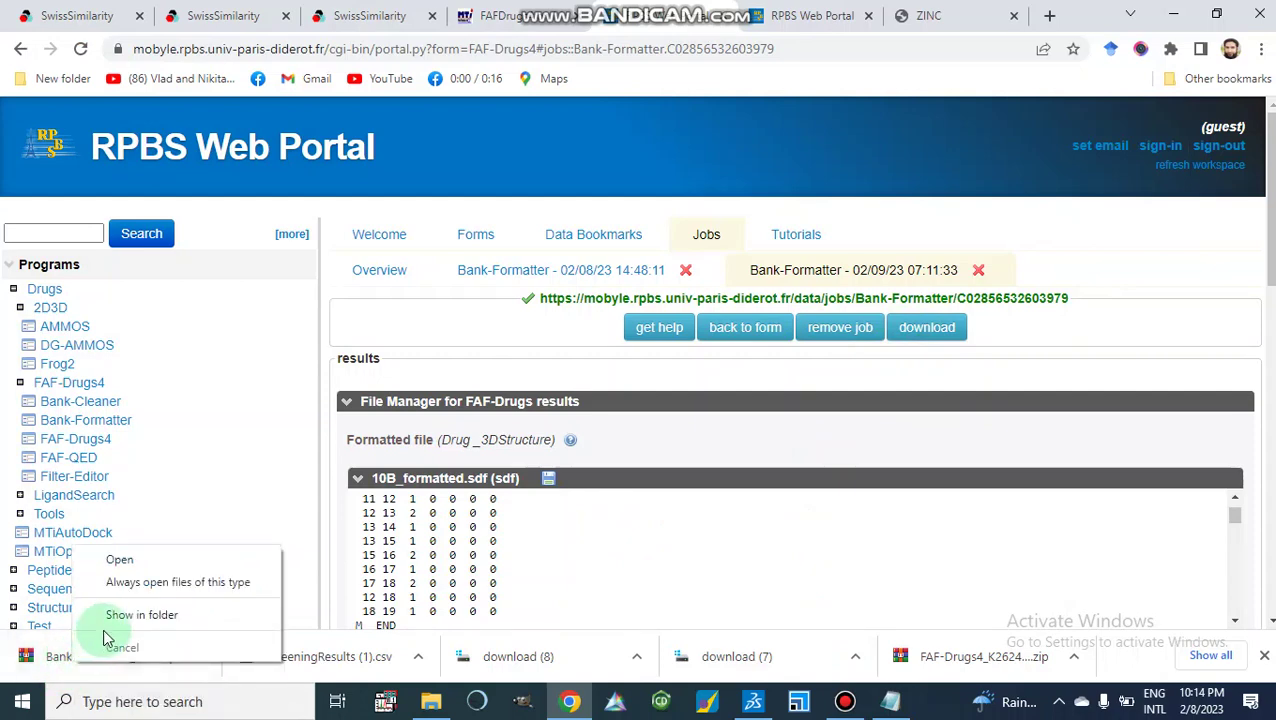
{"action": "left_click", "coordinate": [141, 615]}
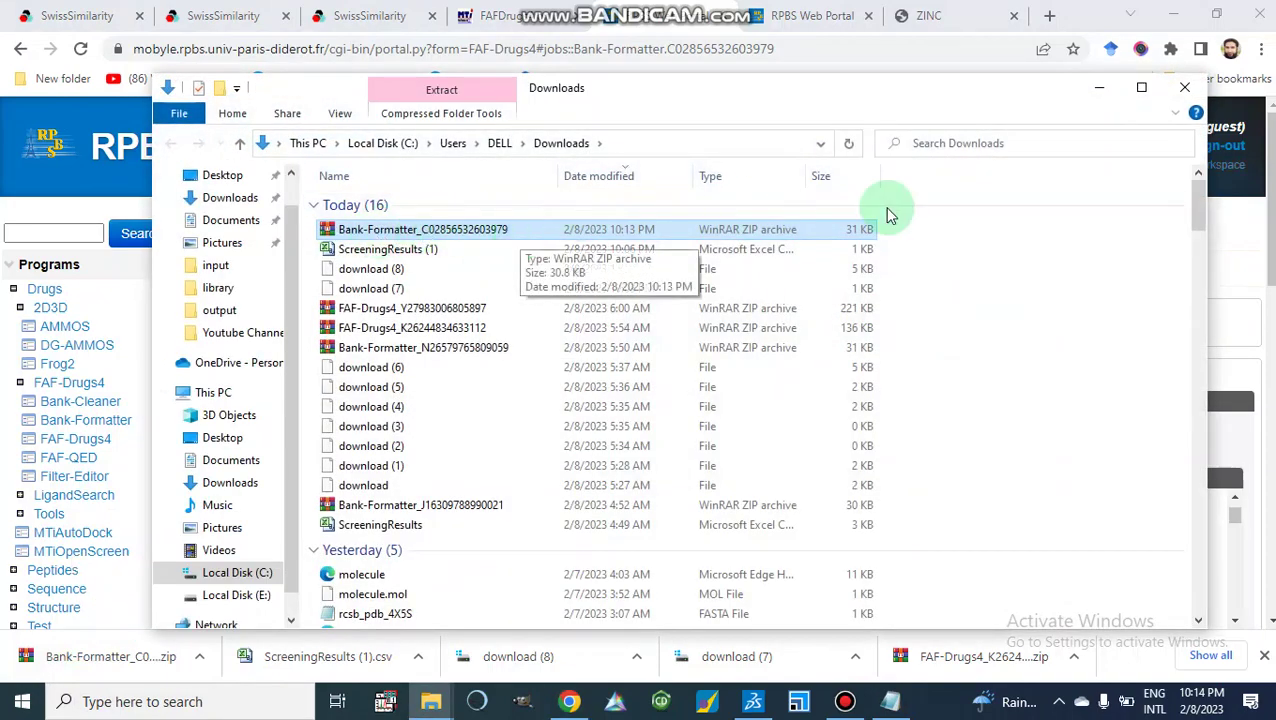
{"action": "left_click", "coordinate": [1181, 96]}
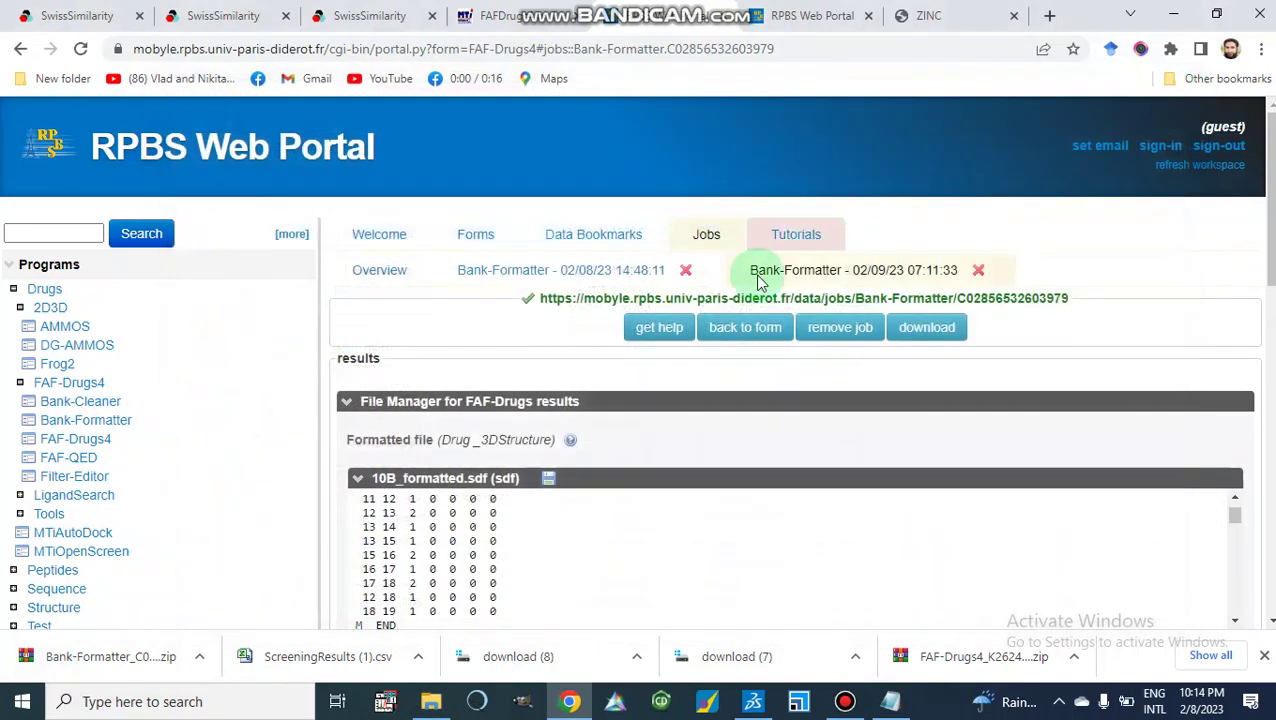
Bring up the library's input folder, point out the 10B_formatted file, and minimize the folder window
{"action": "left_click", "coordinate": [431, 704]}
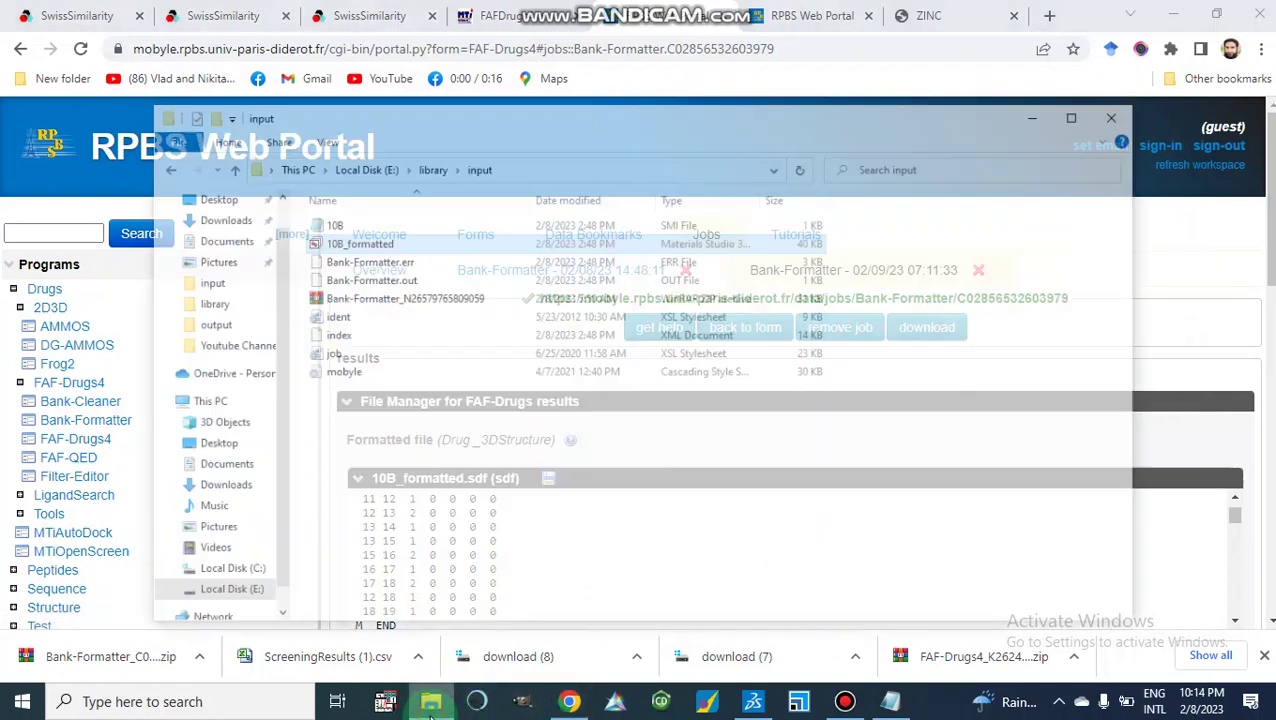
{"action": "left_click", "coordinate": [345, 199]}
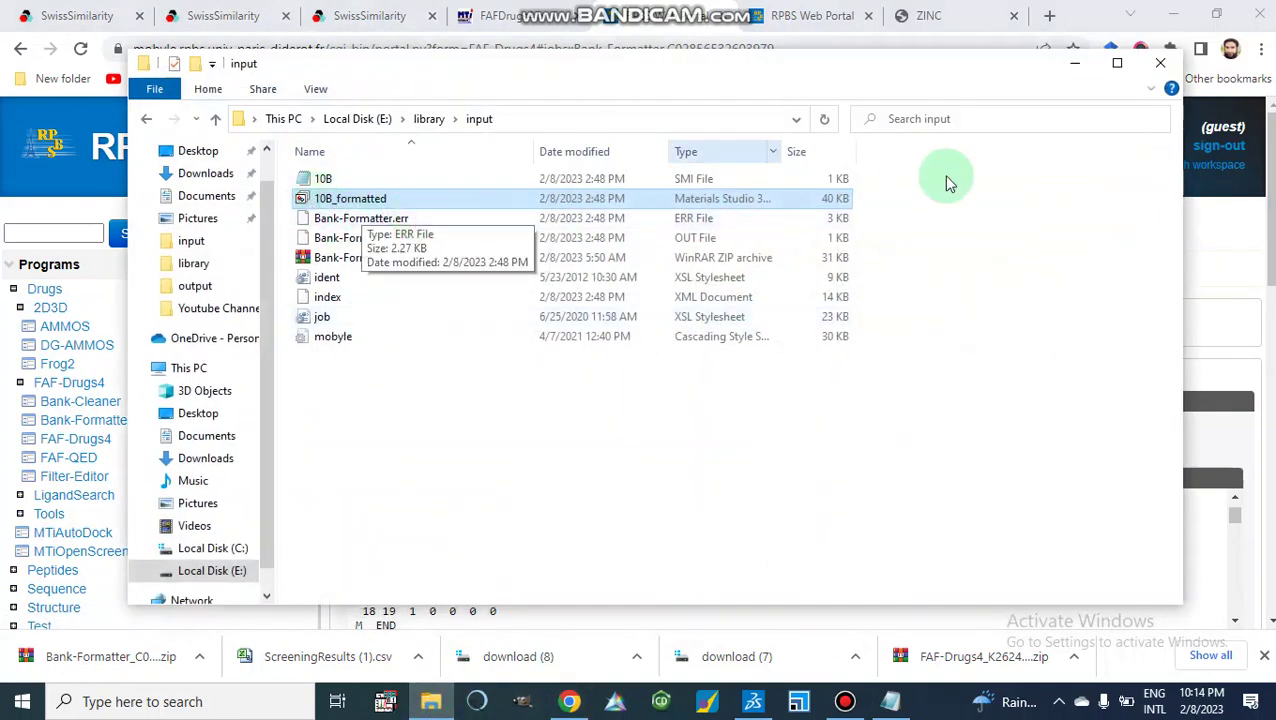
{"action": "left_click", "coordinate": [1074, 64]}
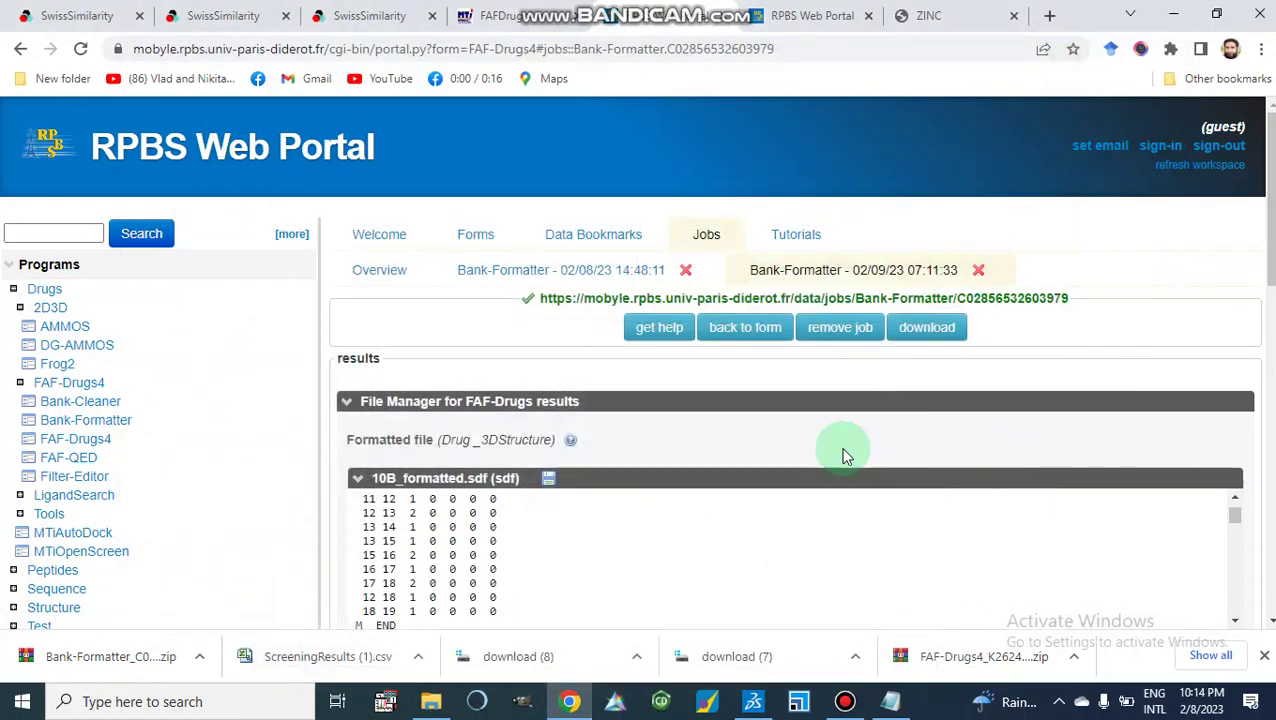
Switch from the Bank-Formatter results to the FAF-Drugs4 ADME/tox filtering form
{"action": "scroll", "coordinate": [843, 456], "scroll_direction": "down", "scroll_amount": 3}
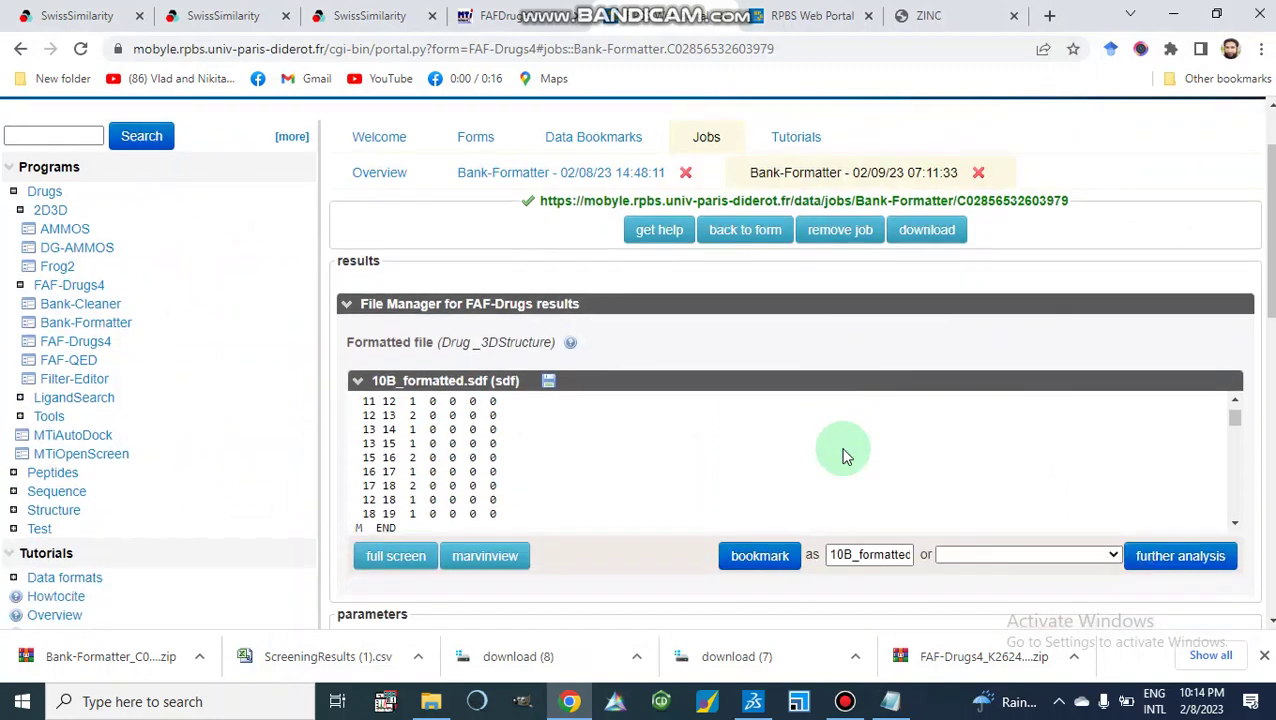
{"action": "scroll", "coordinate": [843, 456], "scroll_direction": "up", "scroll_amount": 3}
{"action": "left_click", "coordinate": [797, 16]}
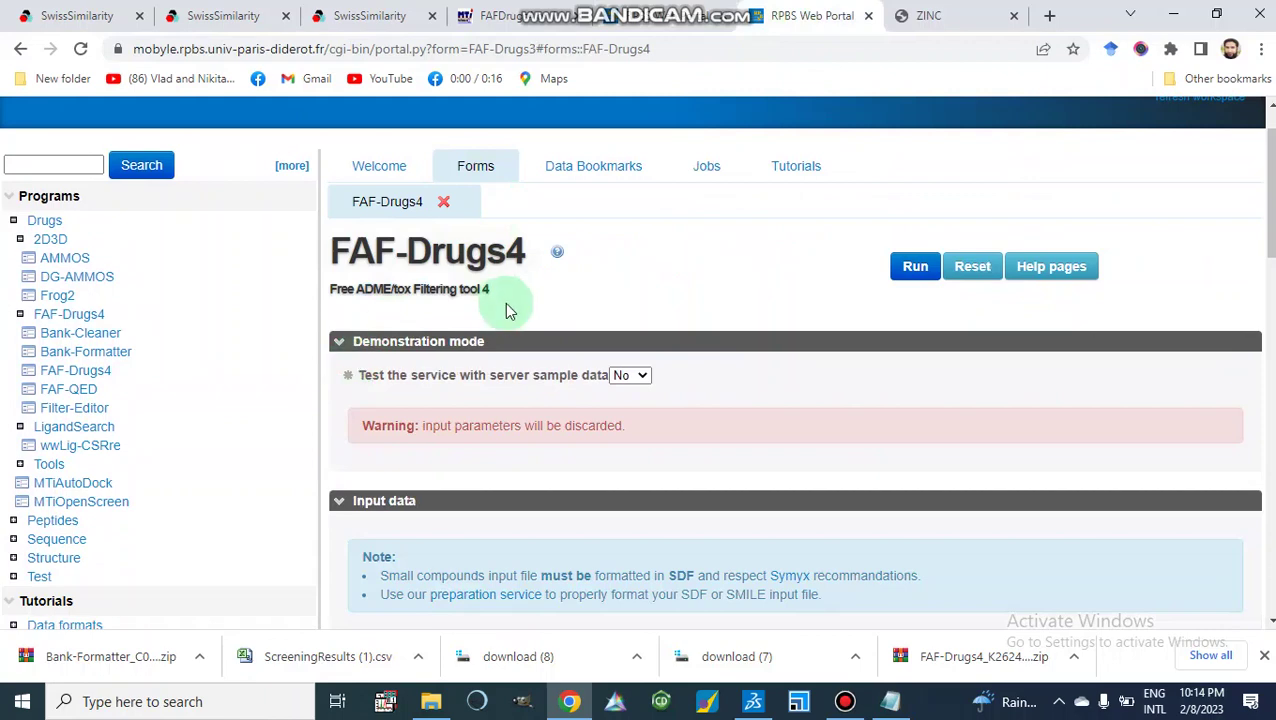
{"action": "left_click", "coordinate": [58, 372]}
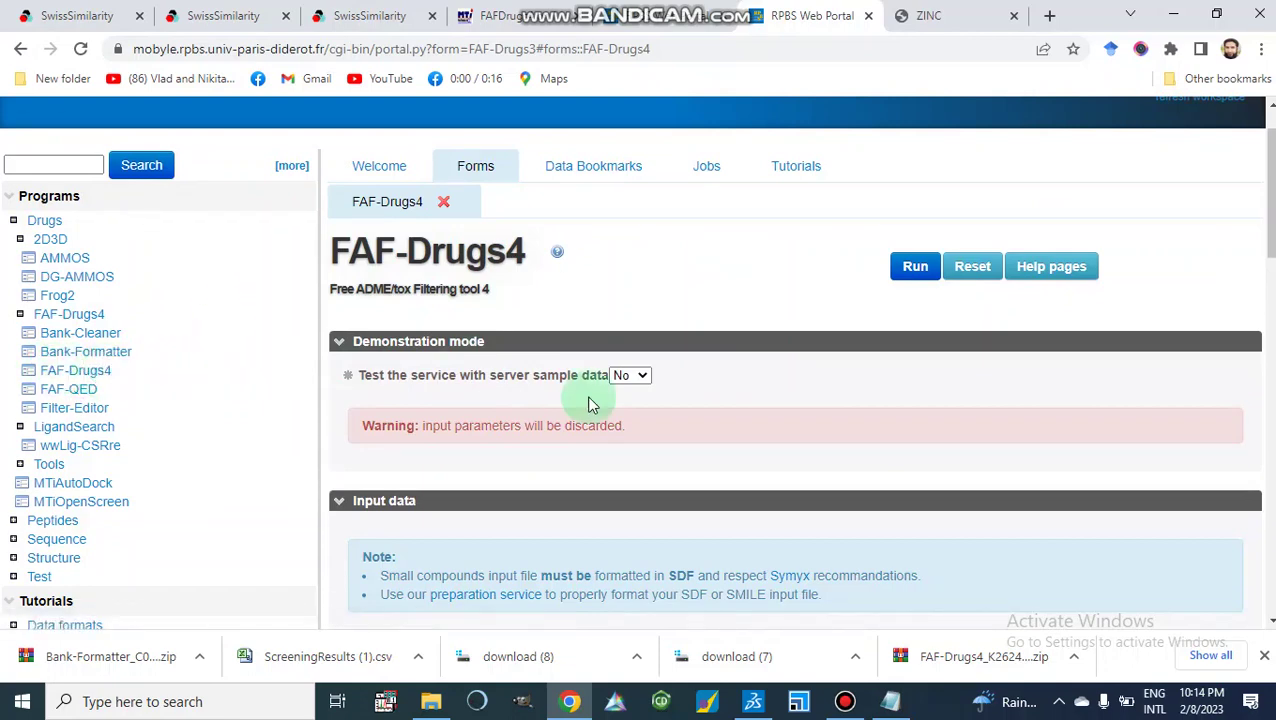
Examine the FAF-Drugs4 form's demonstration mode setting, input format notes, and small compounds file upload section
{"action": "scroll", "coordinate": [590, 402], "scroll_direction": "down", "scroll_amount": 3}
{"action": "scroll", "coordinate": [590, 404], "scroll_direction": "up", "scroll_amount": 3}
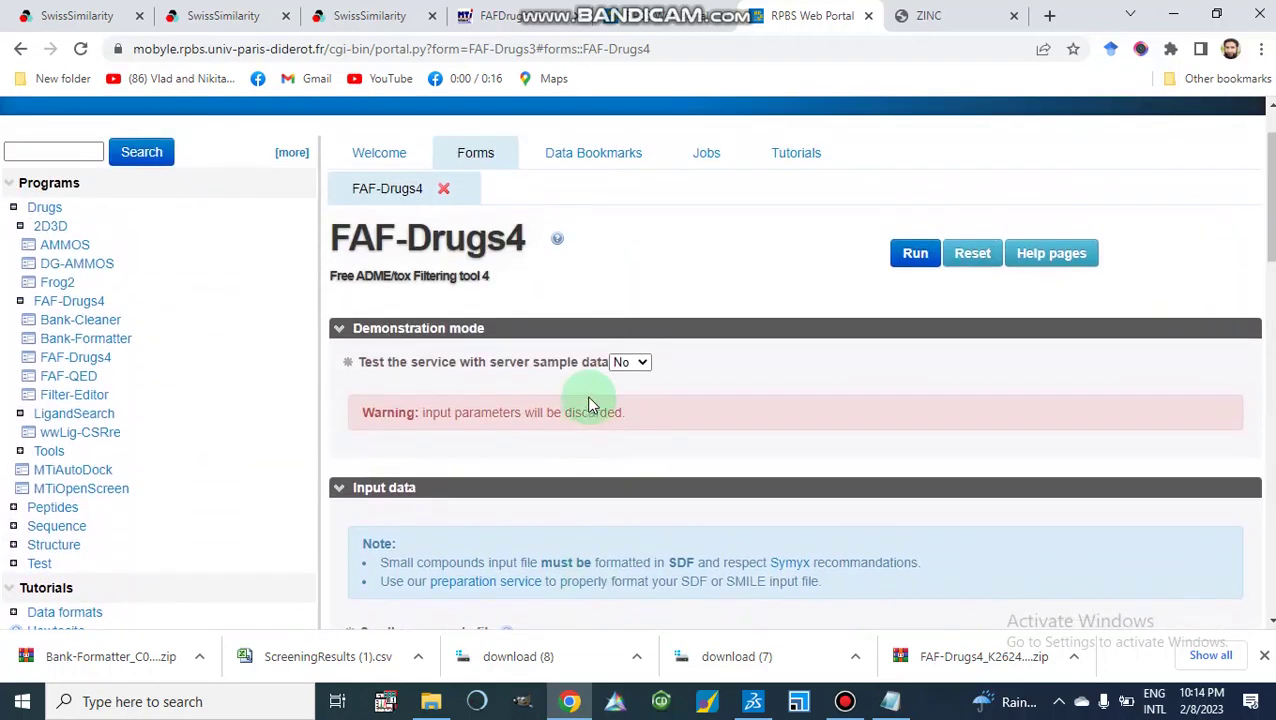
{"action": "scroll", "coordinate": [590, 404], "scroll_direction": "down", "scroll_amount": 1}
{"action": "scroll", "coordinate": [590, 404], "scroll_direction": "down", "scroll_amount": 1}
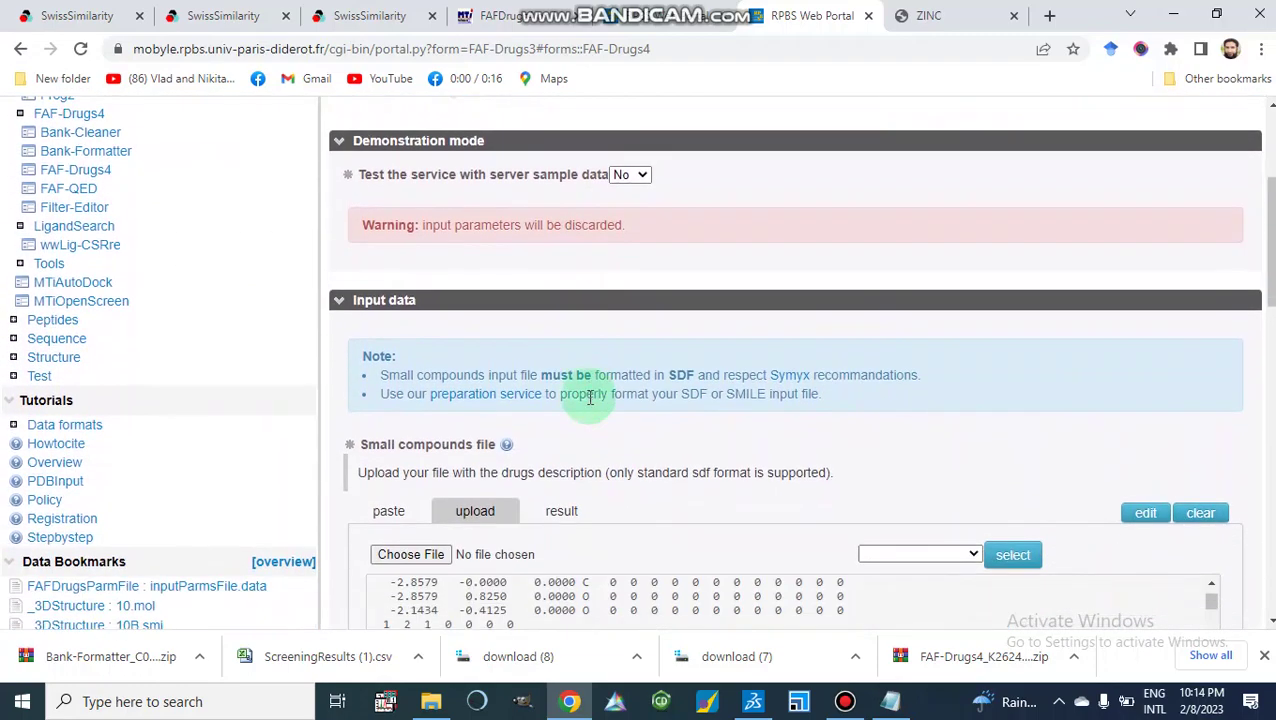
{"action": "scroll", "coordinate": [585, 400], "scroll_direction": "up", "scroll_amount": 1}
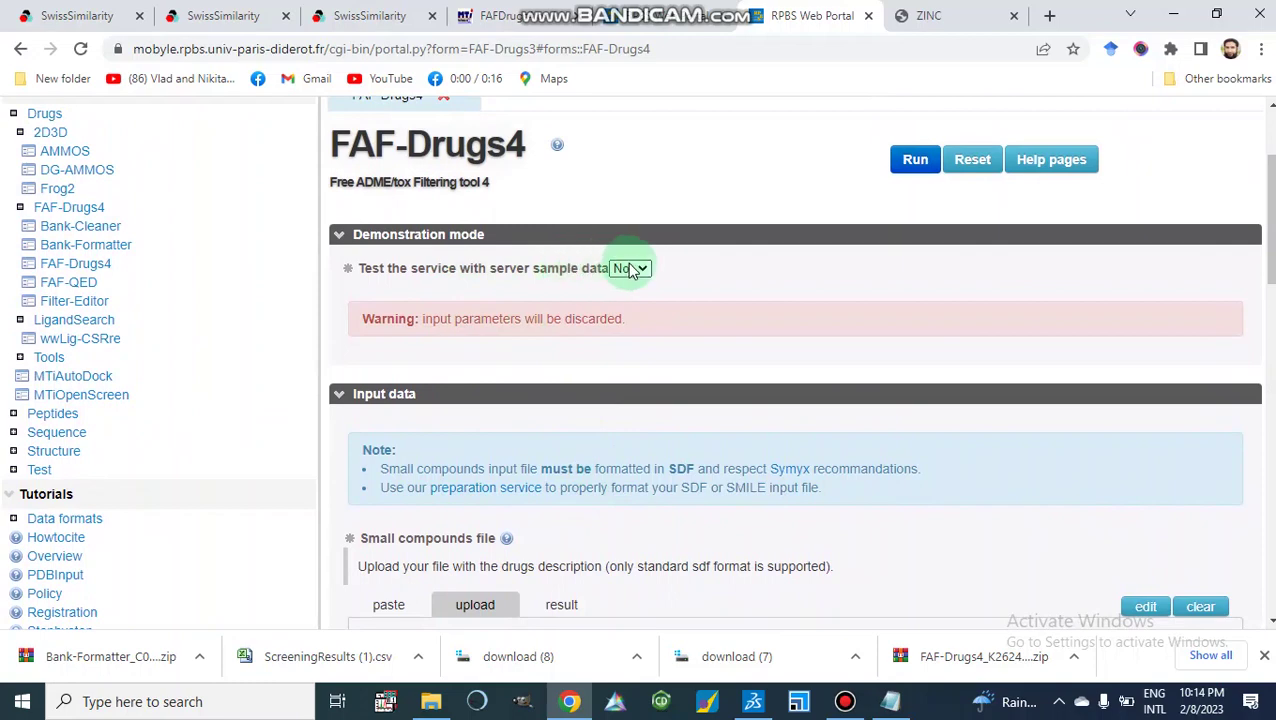
{"action": "scroll", "coordinate": [688, 380], "scroll_direction": "down", "scroll_amount": 1}
{"action": "scroll", "coordinate": [686, 376], "scroll_direction": "down", "scroll_amount": 1}
{"action": "scroll", "coordinate": [686, 378], "scroll_direction": "up", "scroll_amount": 2}
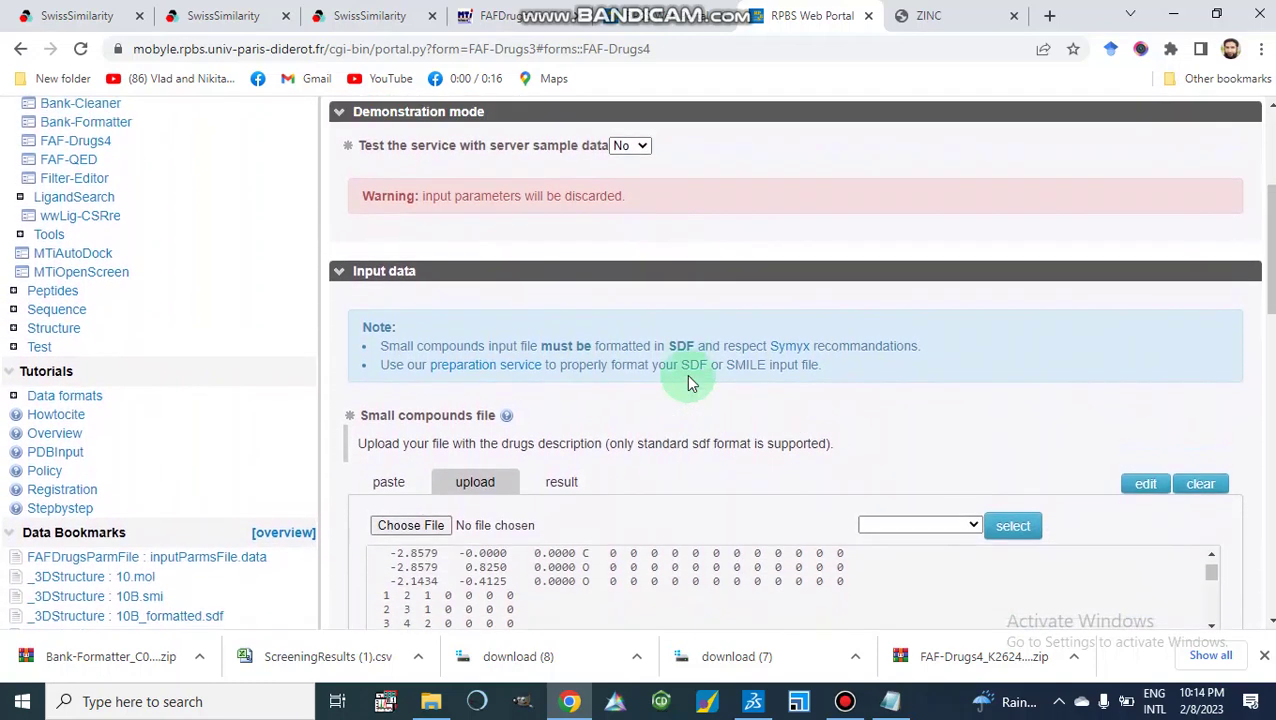
{"action": "scroll", "coordinate": [734, 420], "scroll_direction": "down", "scroll_amount": 4}
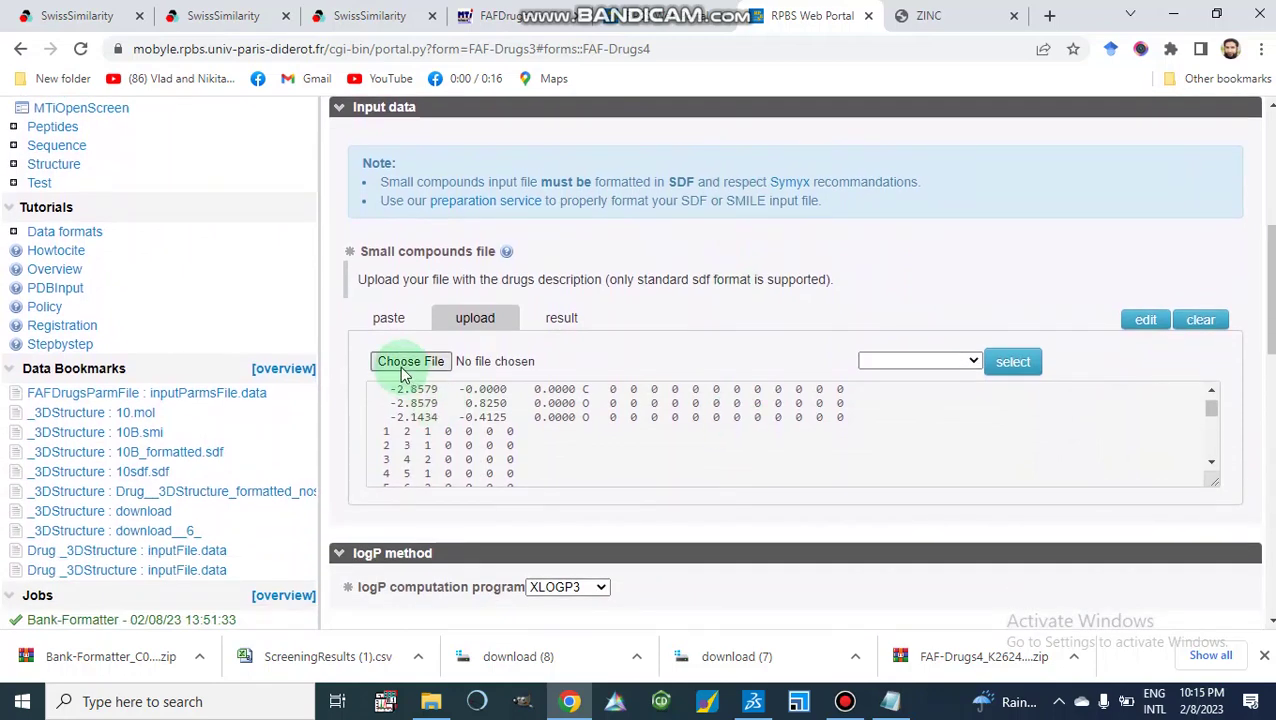
{"action": "left_click", "coordinate": [404, 370]}
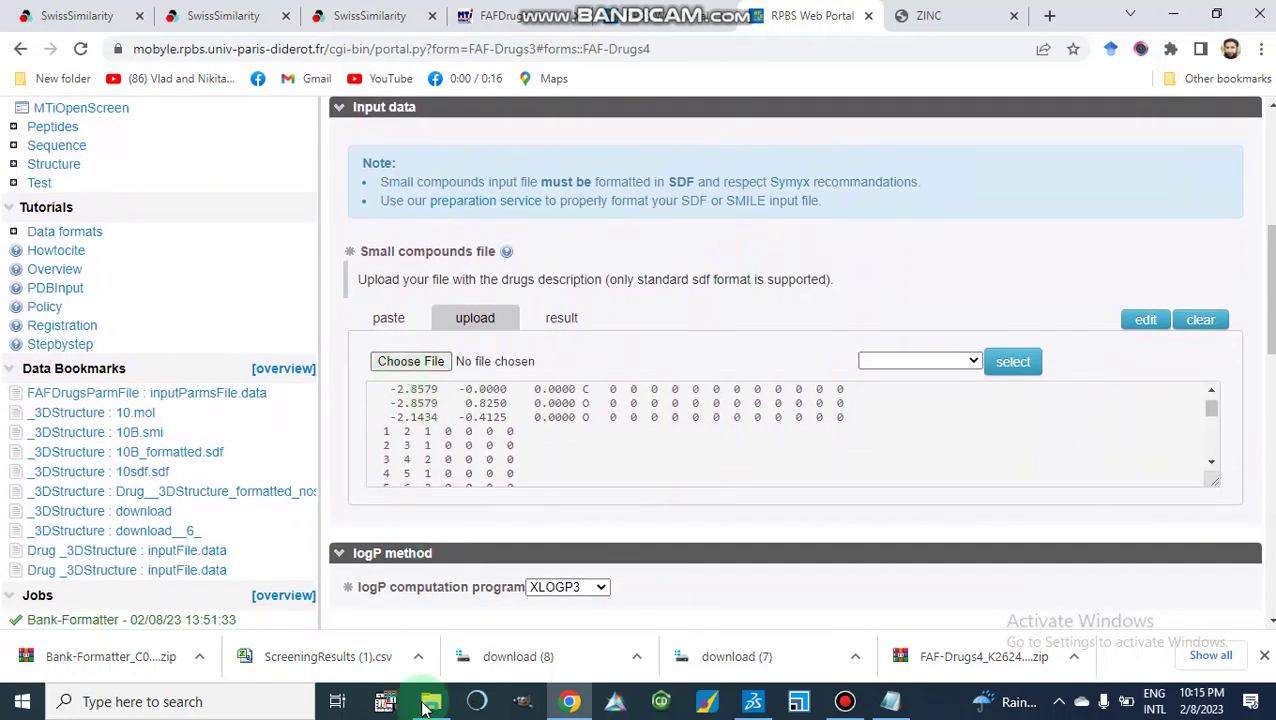
{"action": "left_click", "coordinate": [410, 366]}
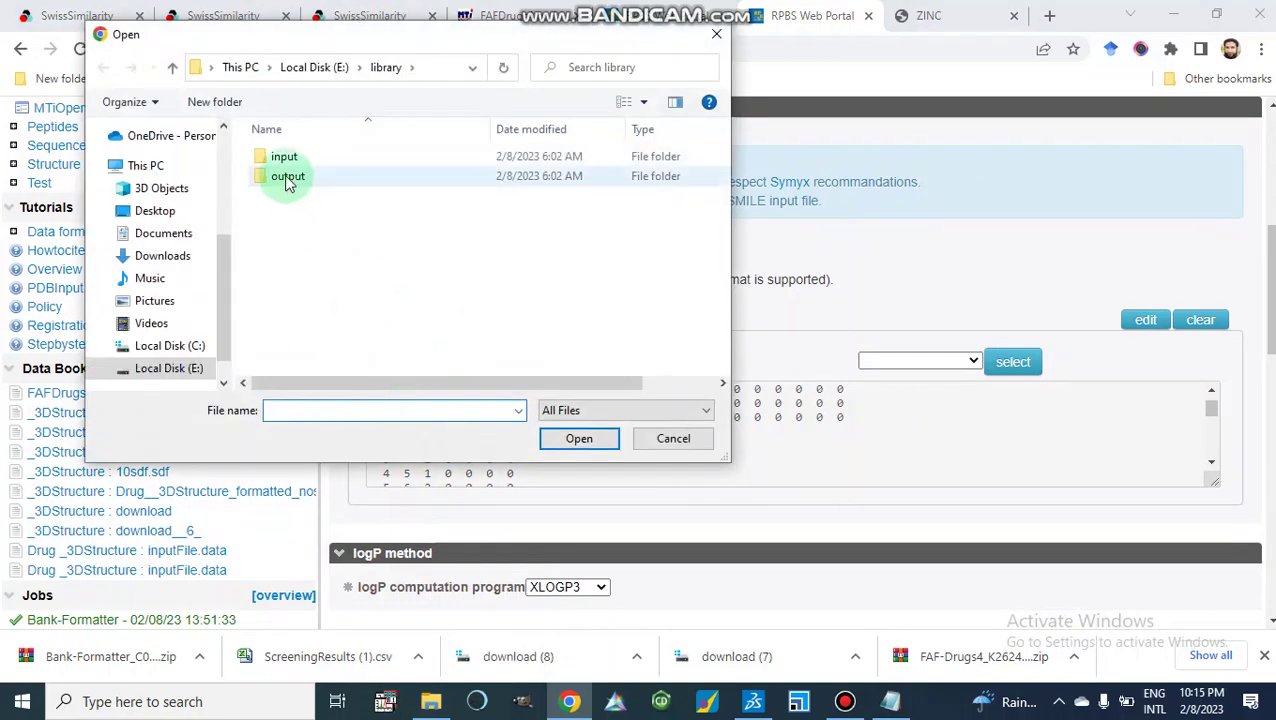
{"action": "double_click", "coordinate": [284, 158]}
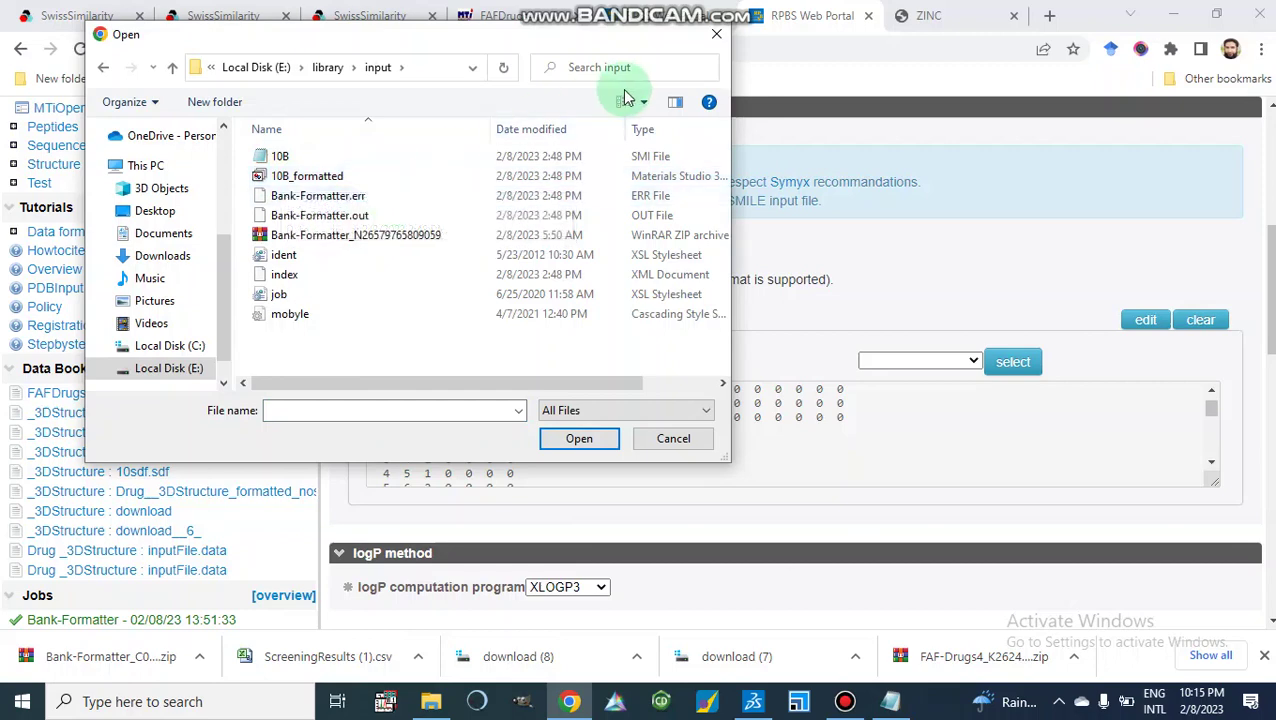
{"action": "left_click", "coordinate": [714, 38]}
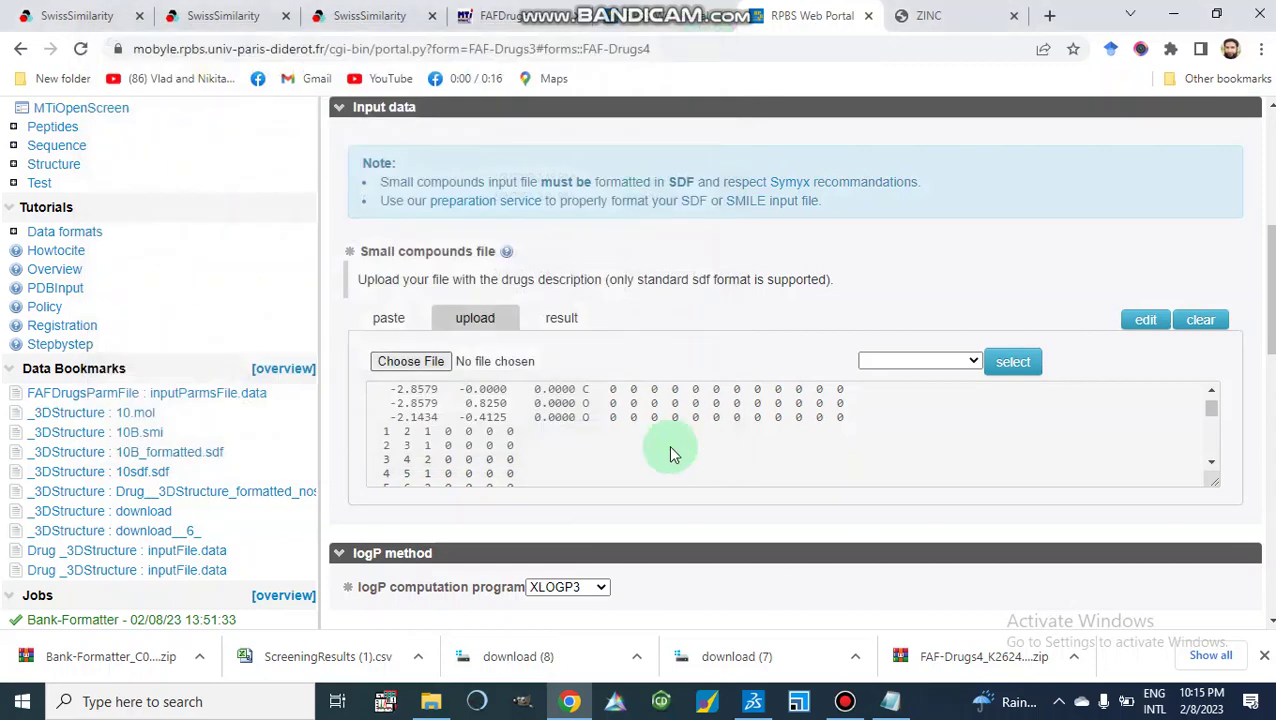
Look through the compound structure data already loaded in the small compounds file preview
{"action": "scroll", "coordinate": [672, 455], "scroll_direction": "down", "scroll_amount": 5}
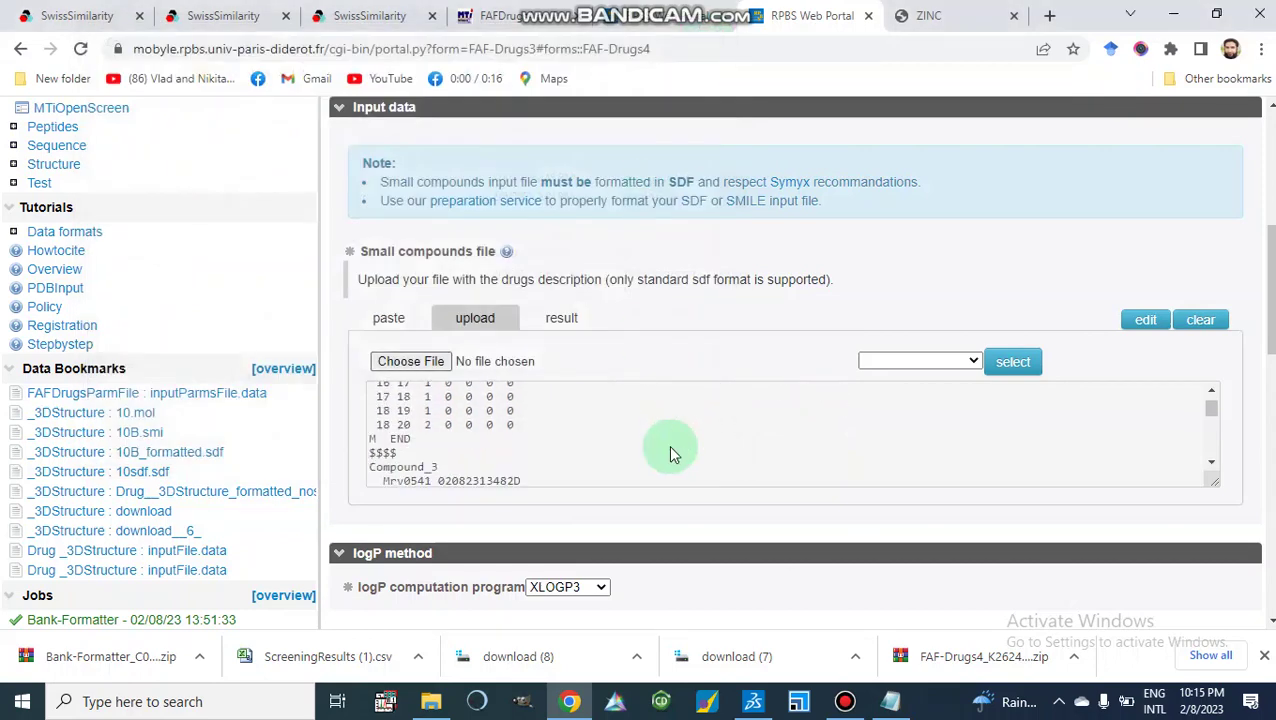
{"action": "scroll", "coordinate": [672, 455], "scroll_direction": "down", "scroll_amount": 15}
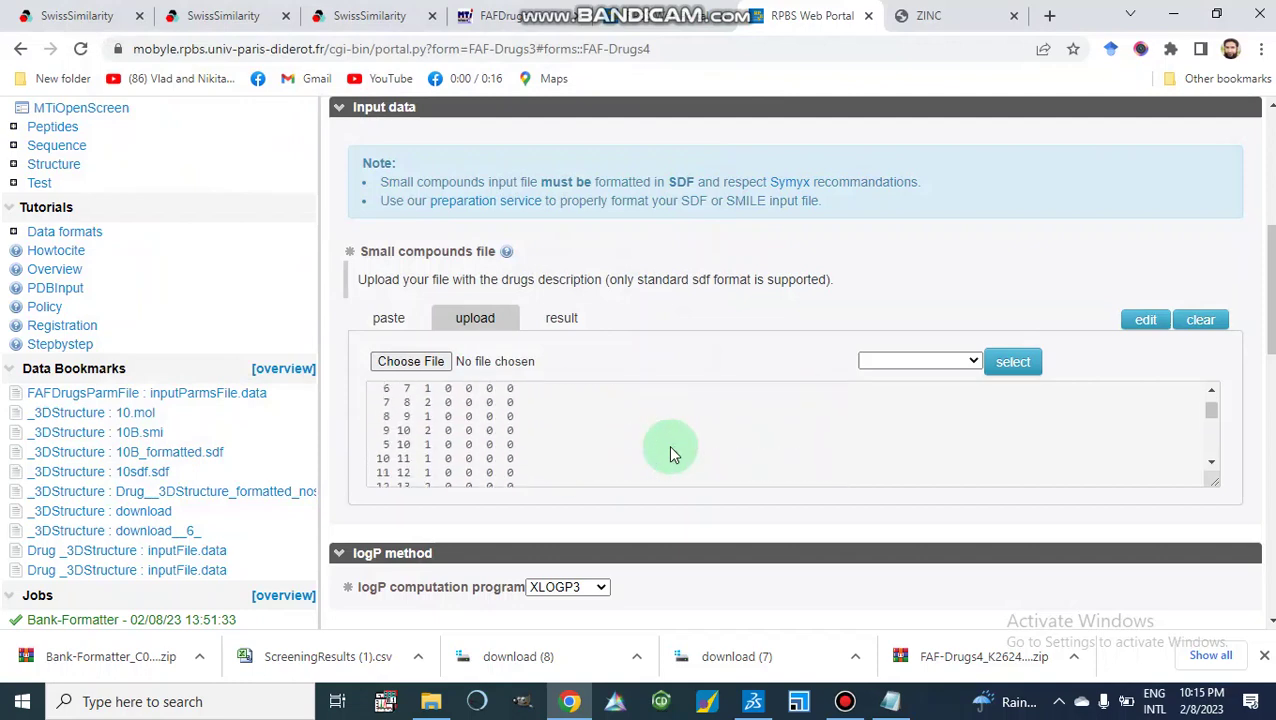
{"action": "scroll", "coordinate": [672, 455], "scroll_direction": "down", "scroll_amount": 3}
{"action": "scroll", "coordinate": [672, 455], "scroll_direction": "down", "scroll_amount": 9}
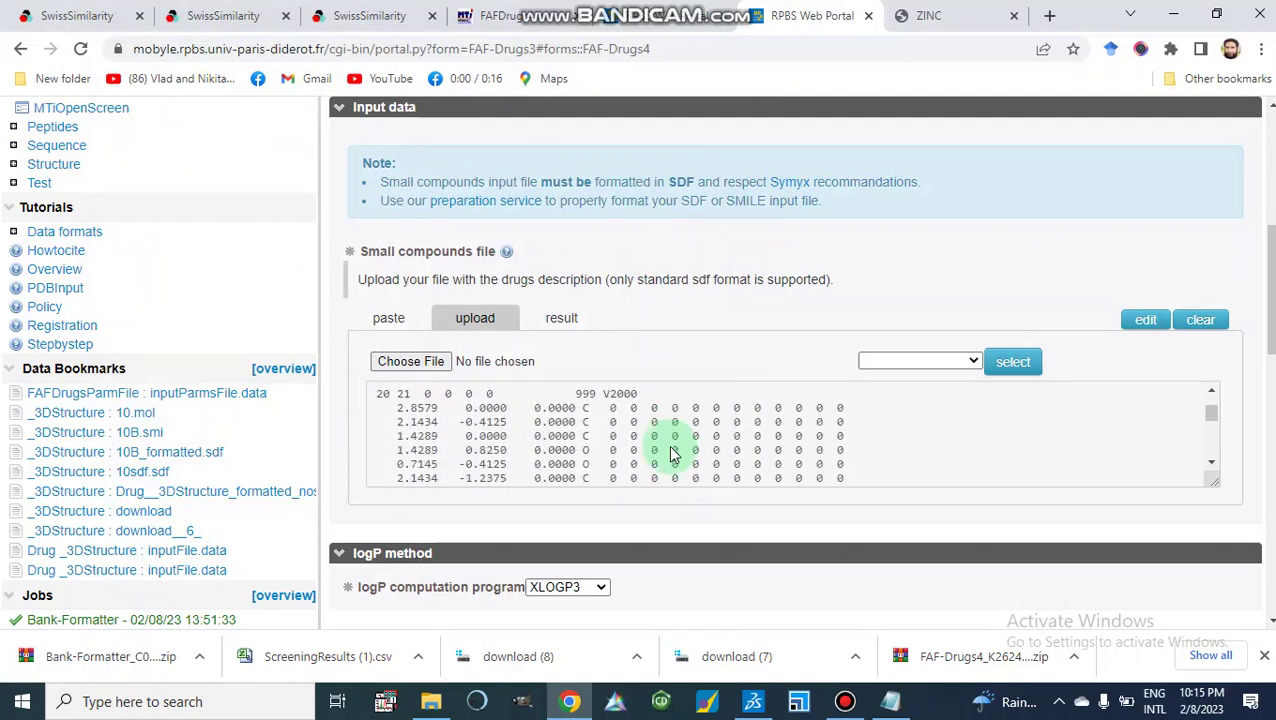
Check the available logP computation programs and keep XLOGP3 selected
{"action": "scroll", "coordinate": [777, 569], "scroll_direction": "down", "scroll_amount": 3}
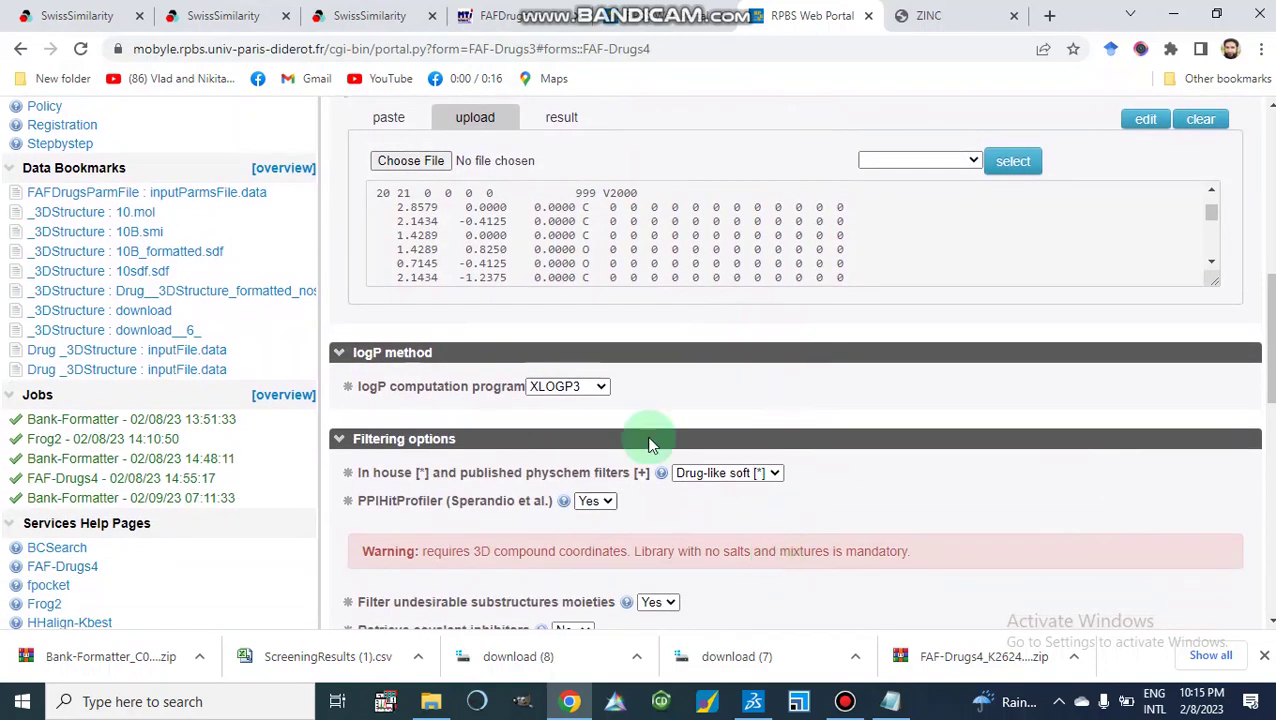
{"action": "left_click", "coordinate": [602, 390]}
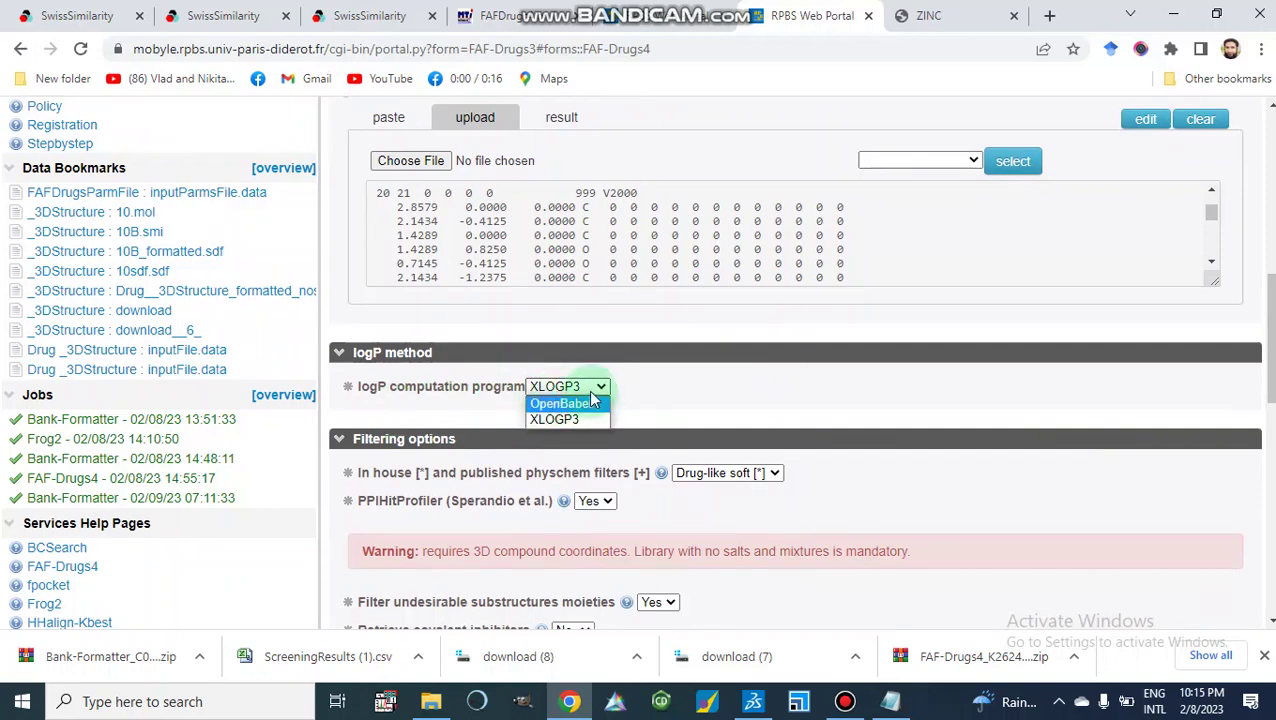
{"action": "left_click", "coordinate": [632, 393]}
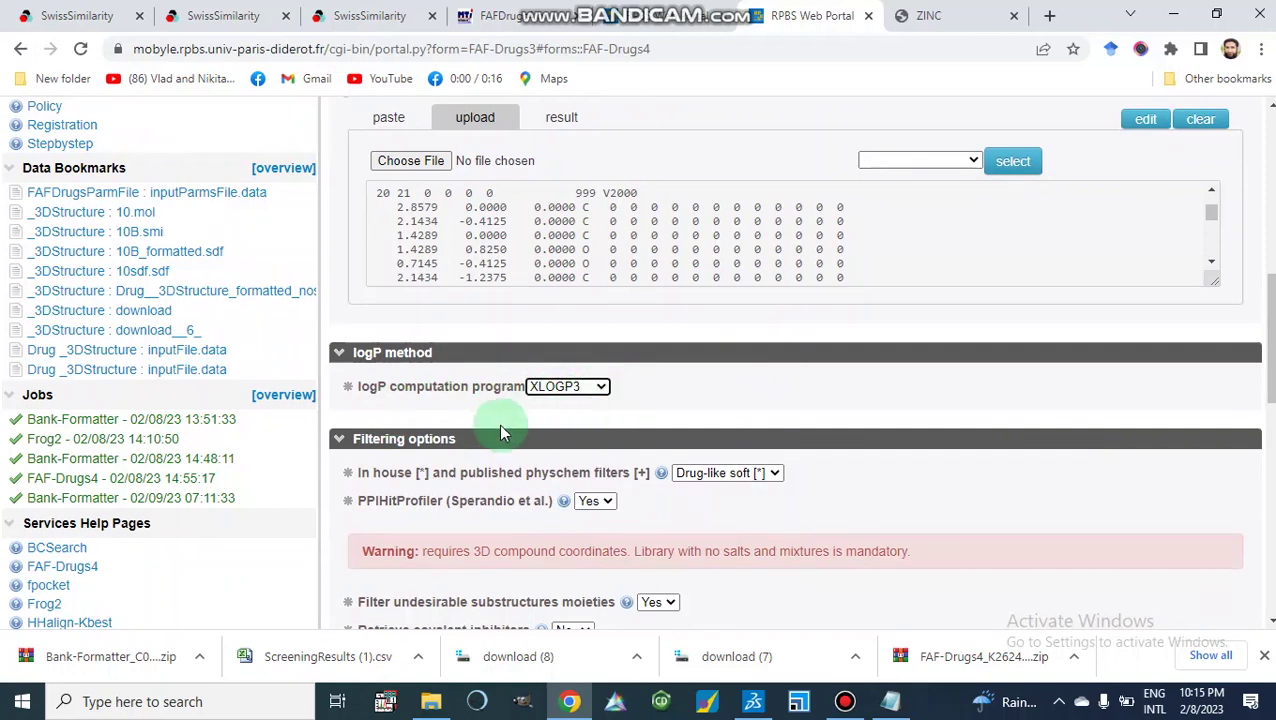
Set the in-house and published physchem filter to Lead-like soft in the filtering options
{"action": "scroll", "coordinate": [502, 433], "scroll_direction": "down", "scroll_amount": 1}
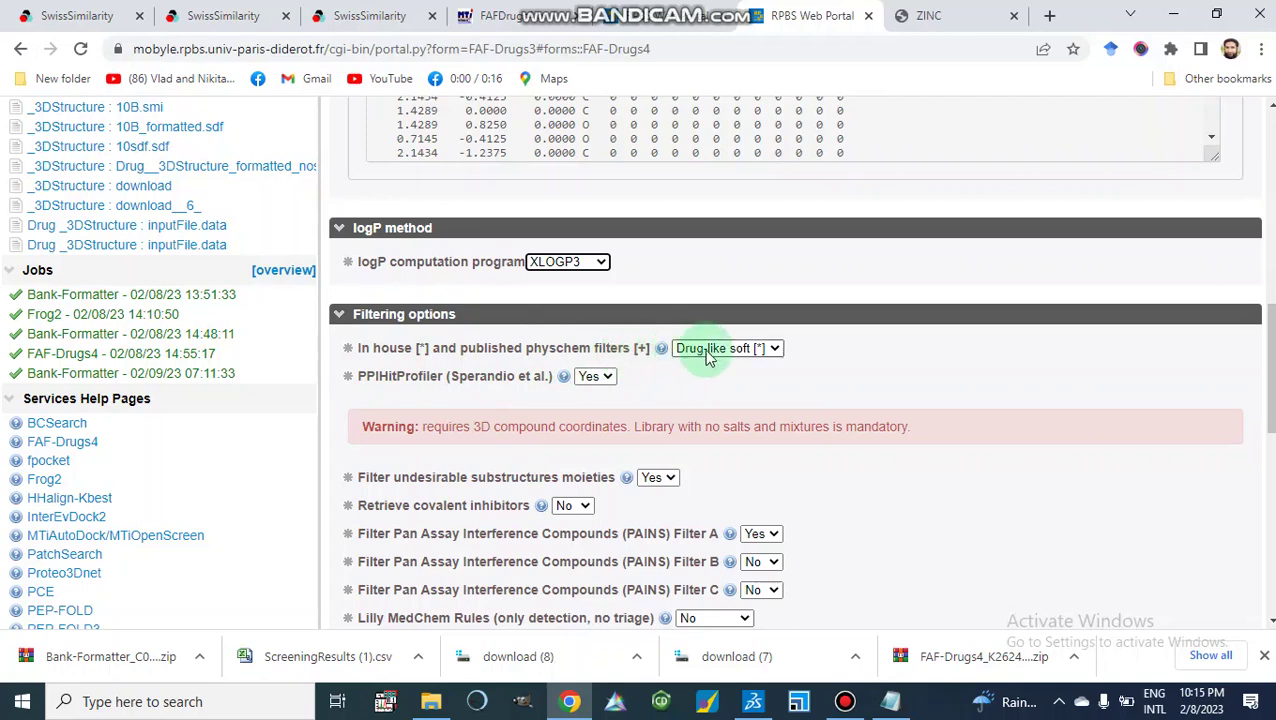
{"action": "left_click", "coordinate": [774, 352]}
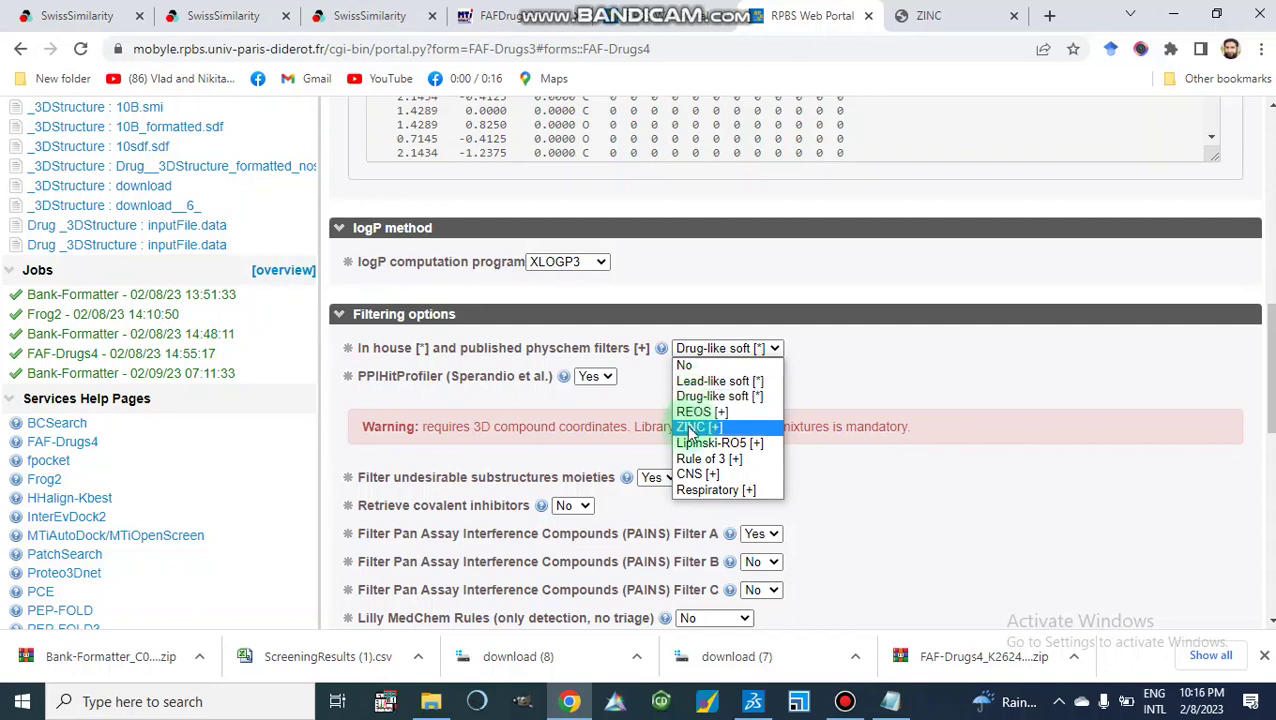
{"action": "left_click", "coordinate": [697, 384]}
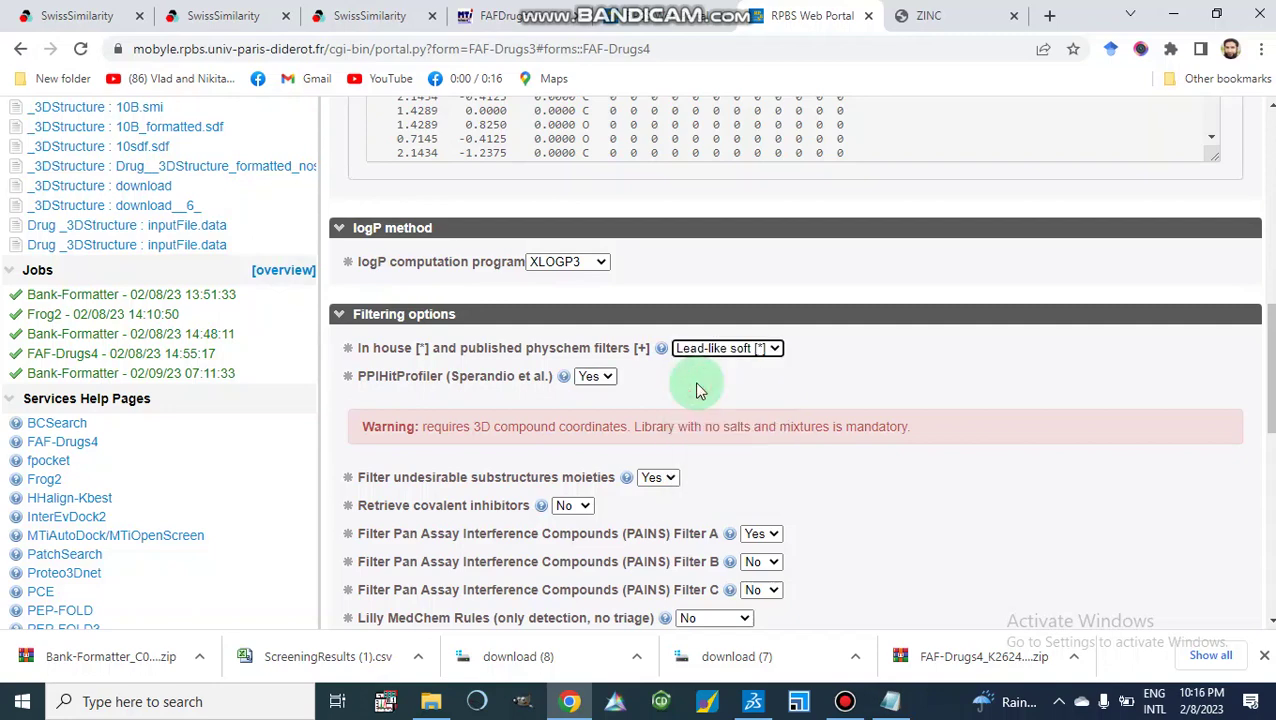
Keep PPIHitProfiler set to Yes and open the documentation on pre-built physchem filters in a new browser tab
{"action": "left_click", "coordinate": [608, 378]}
{"action": "left_click", "coordinate": [610, 380]}
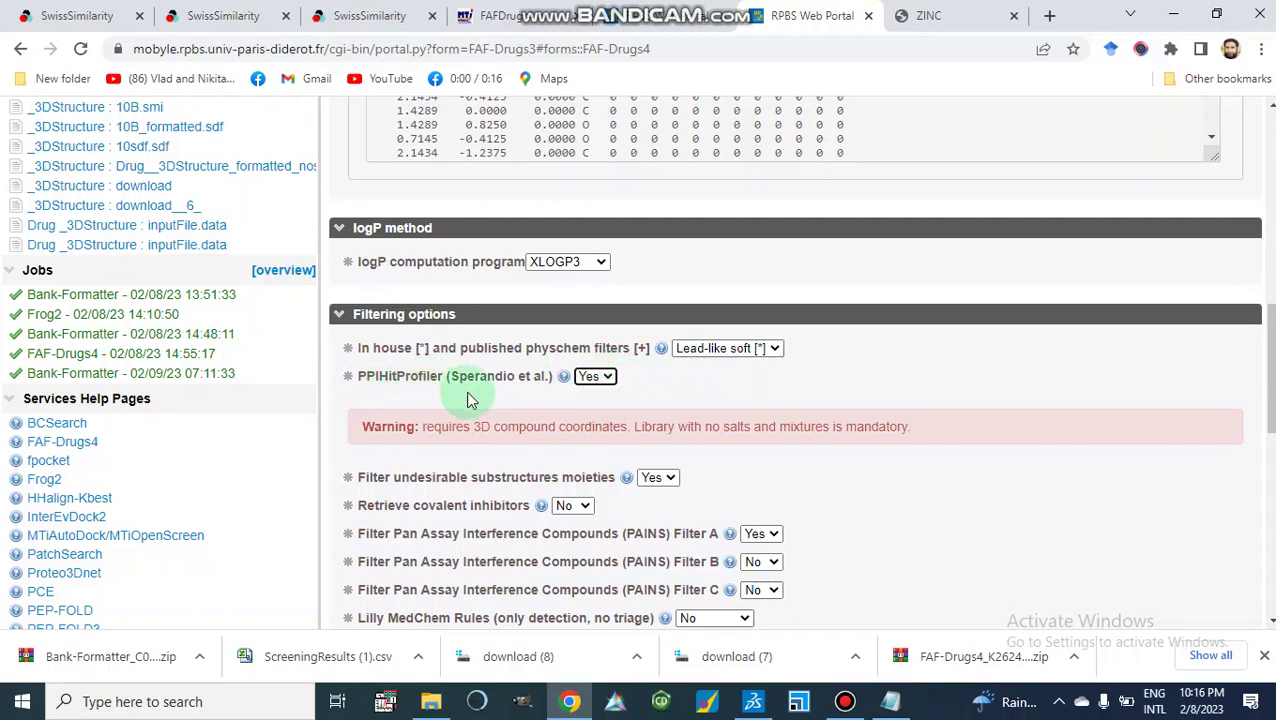
{"action": "left_click", "coordinate": [662, 350]}
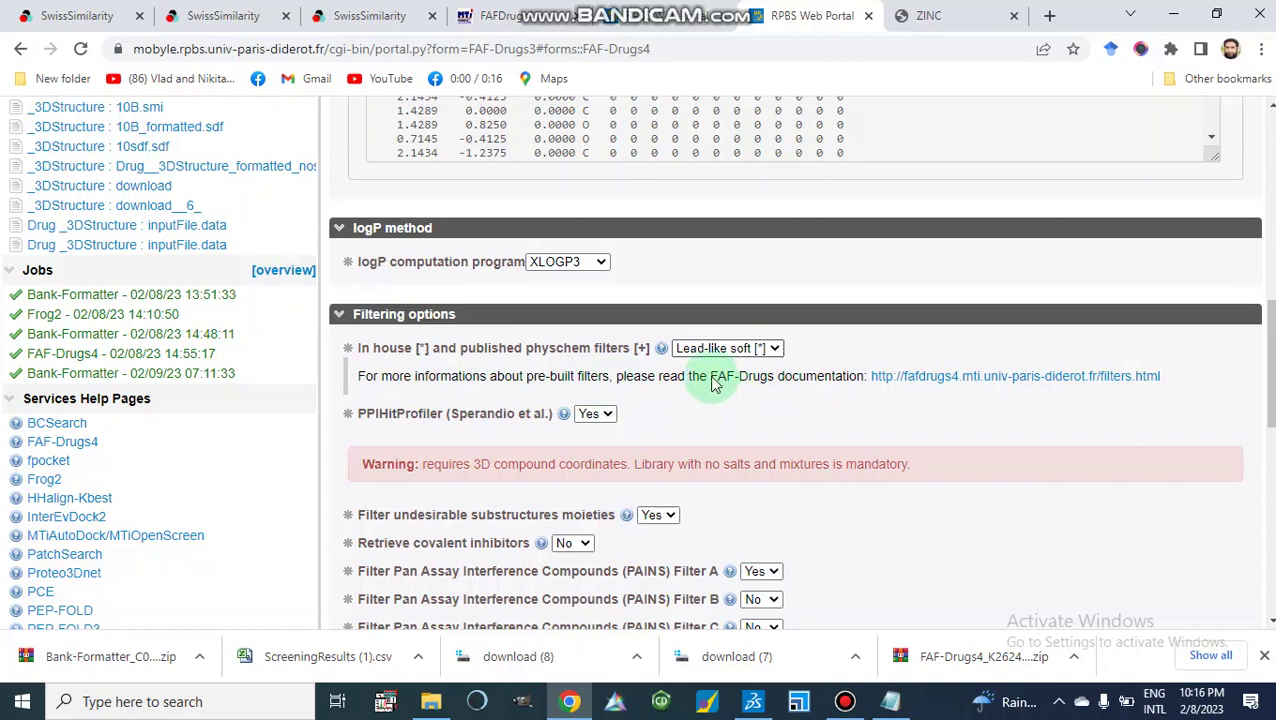
{"action": "right_click", "coordinate": [946, 378]}
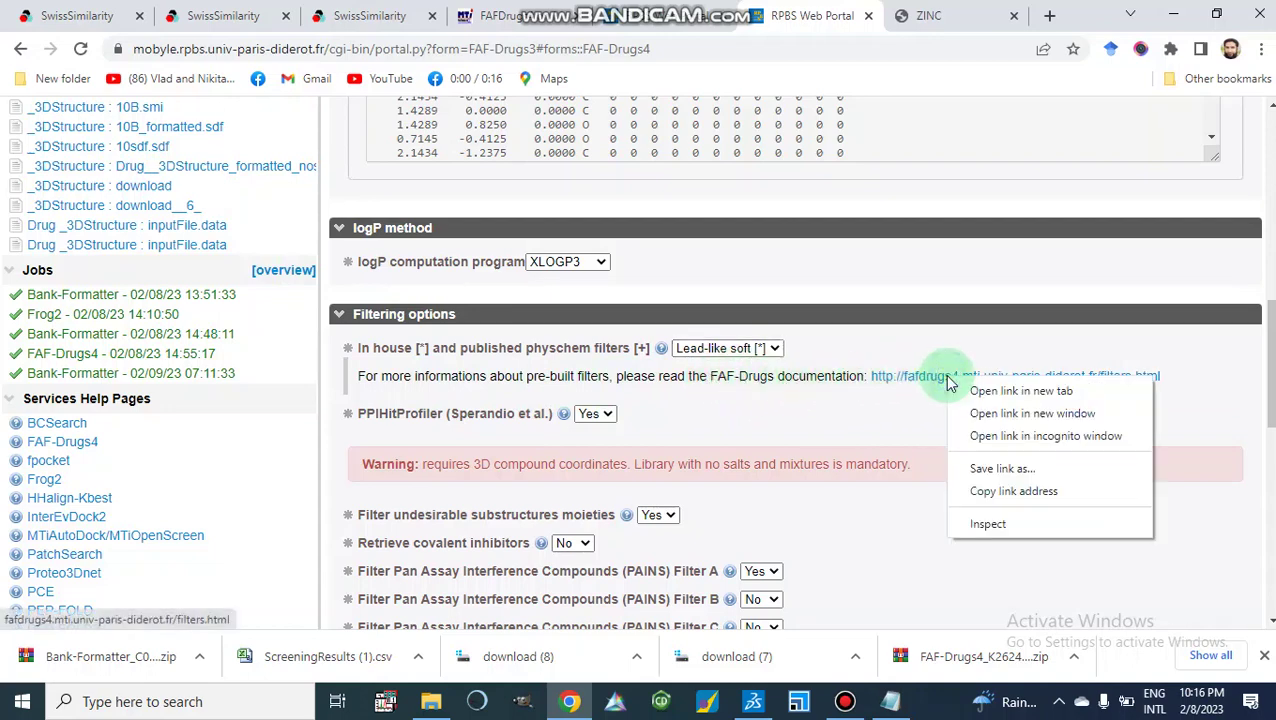
{"action": "left_click", "coordinate": [1020, 391]}
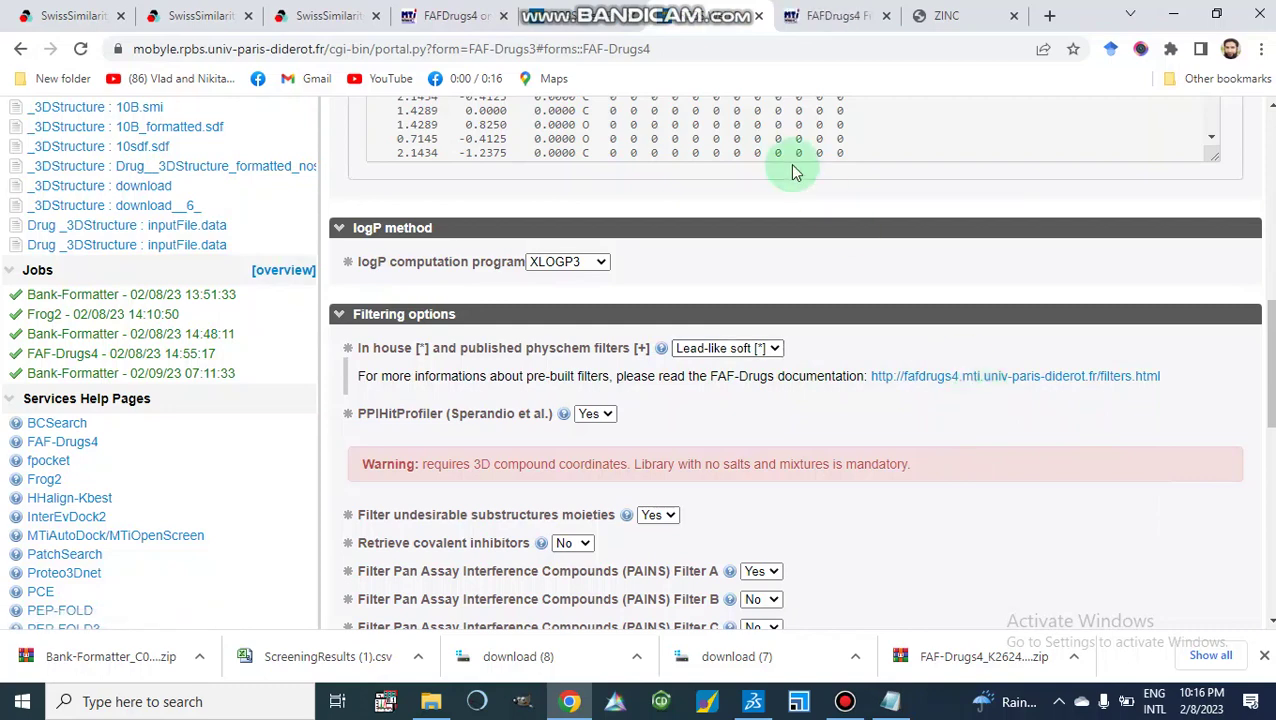
{"action": "left_click", "coordinate": [820, 17]}
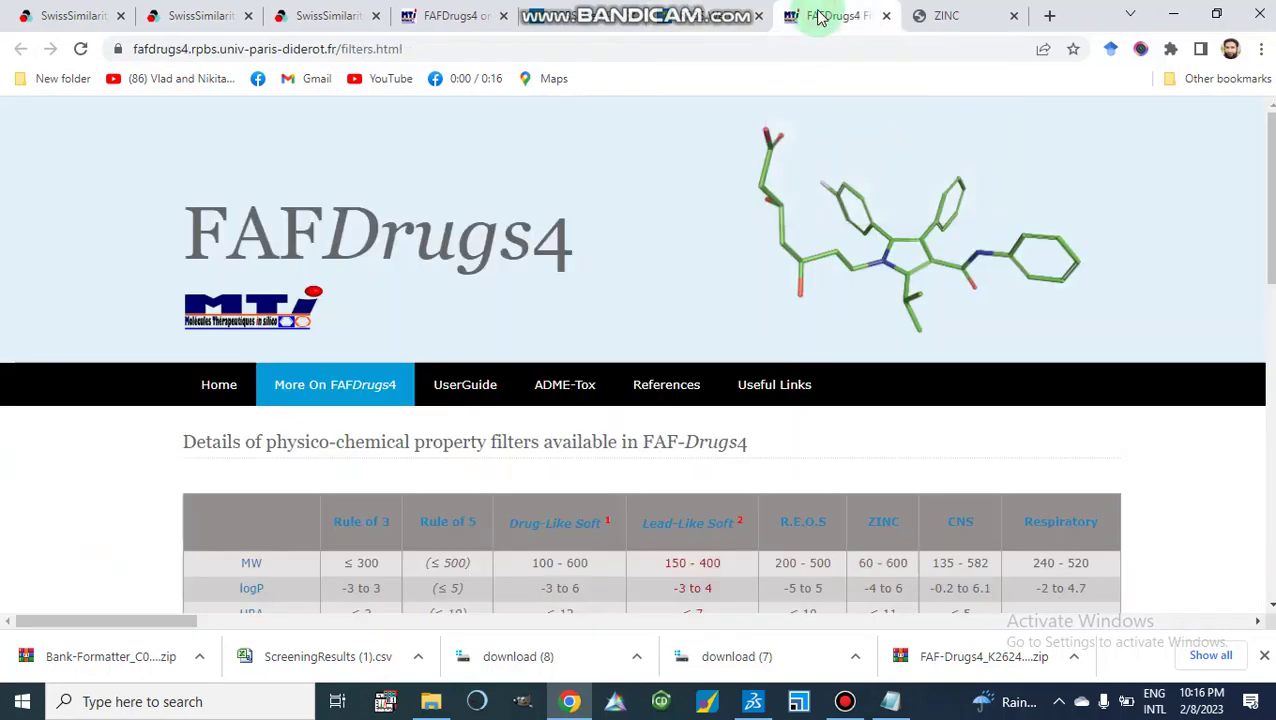
Examine the table of physico-chemical property filters, comparing the Lead-Like Soft thresholds with the other filter sets
{"action": "scroll", "coordinate": [736, 413], "scroll_direction": "down", "scroll_amount": 3}
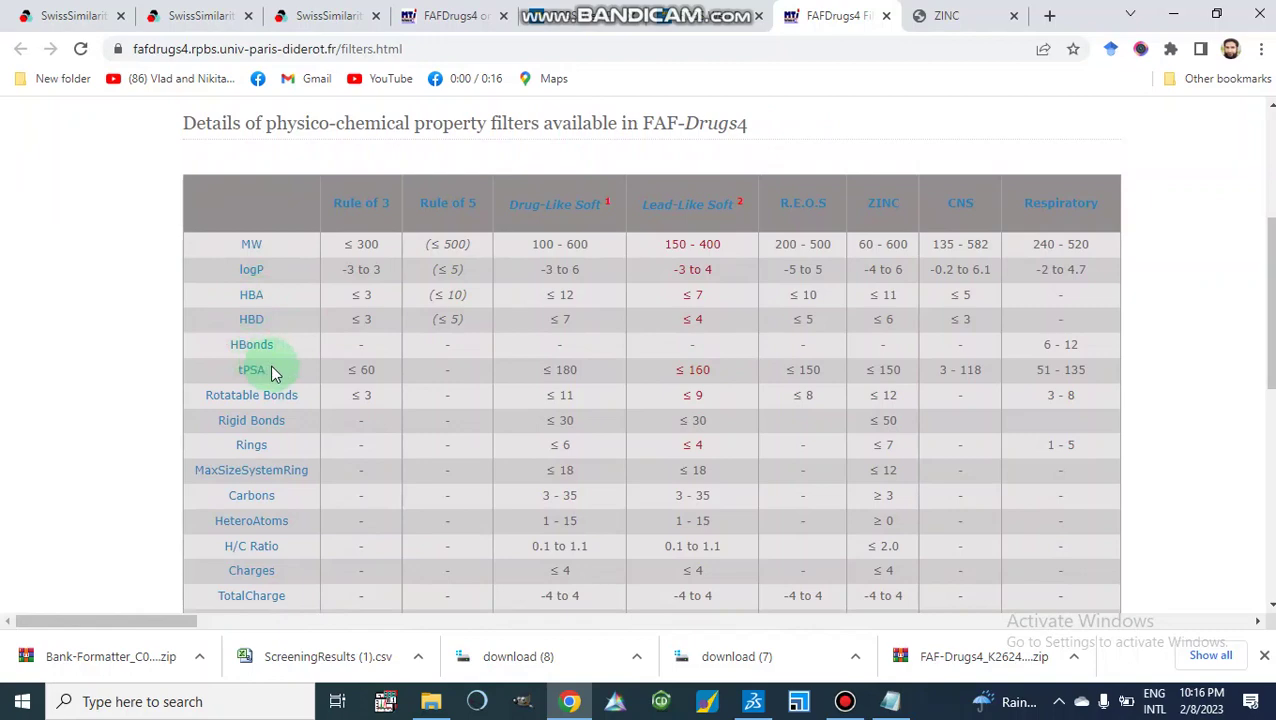
{"action": "scroll", "coordinate": [272, 372], "scroll_direction": "down", "scroll_amount": 1}
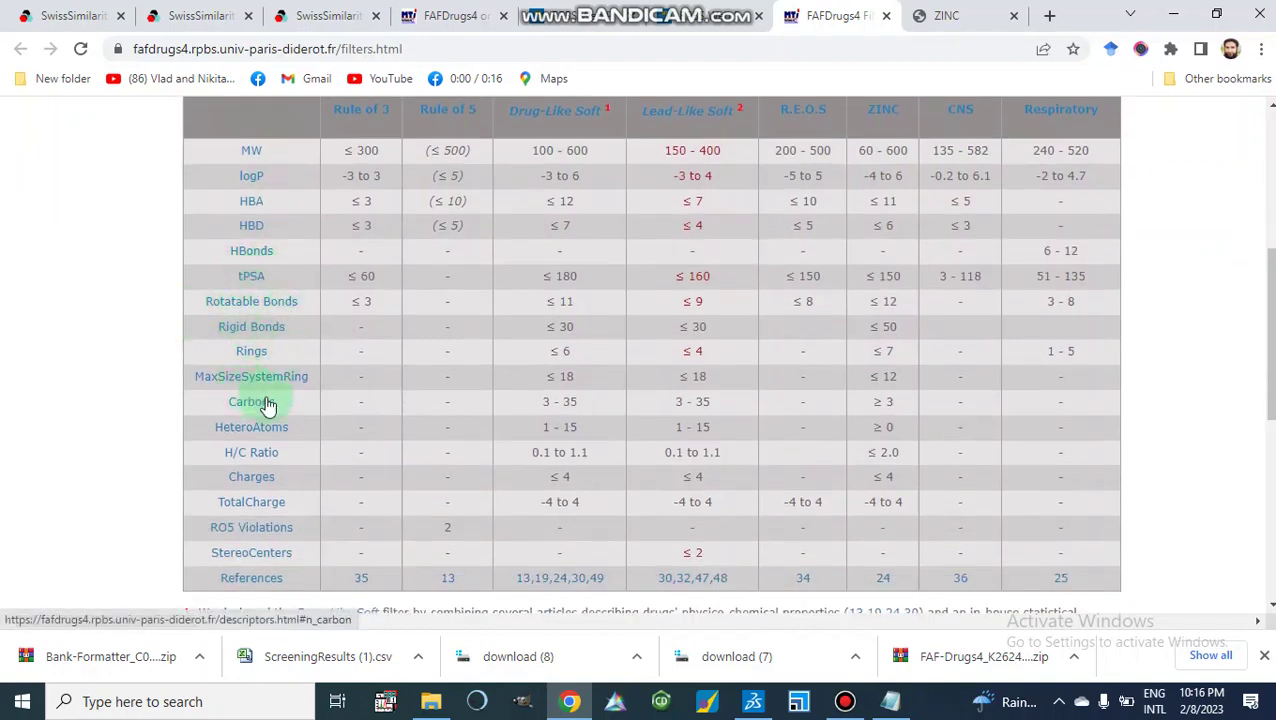
{"action": "scroll", "coordinate": [268, 404], "scroll_direction": "down", "scroll_amount": 2}
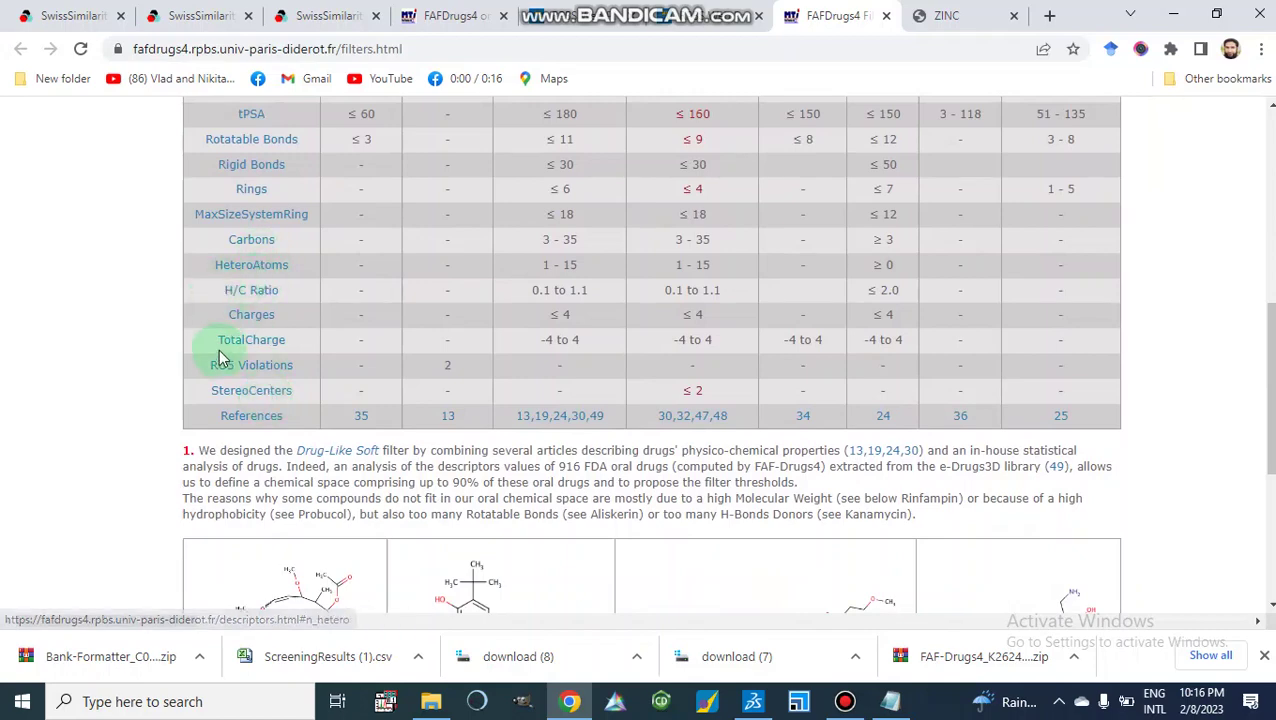
{"action": "scroll", "coordinate": [268, 407], "scroll_direction": "down", "scroll_amount": 3}
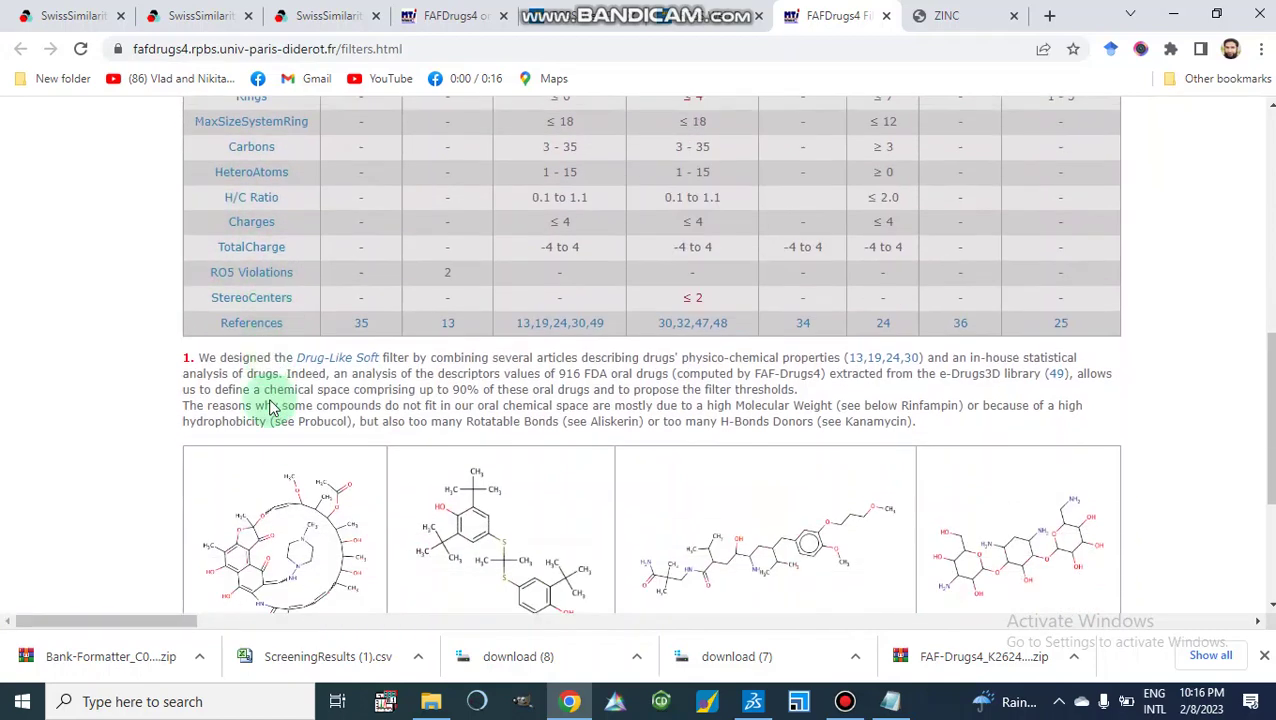
{"action": "scroll", "coordinate": [268, 407], "scroll_direction": "up", "scroll_amount": 2}
{"action": "scroll", "coordinate": [270, 405], "scroll_direction": "up", "scroll_amount": 4}
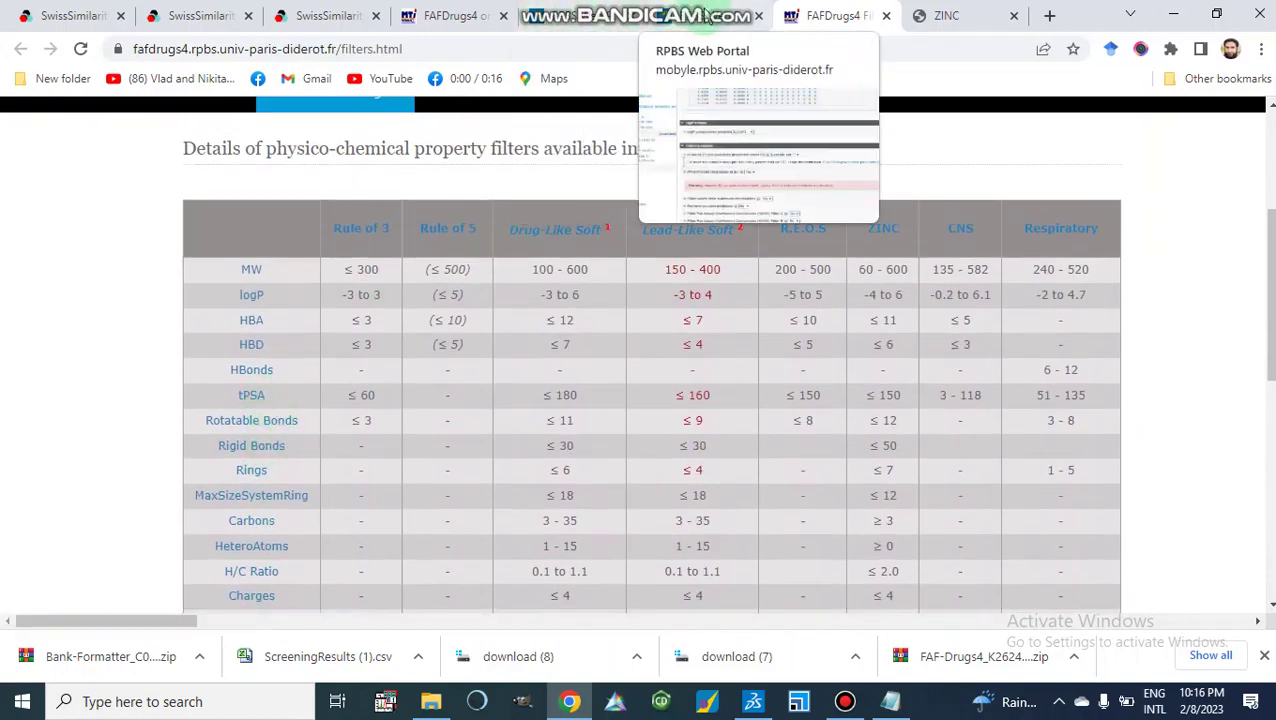
Return to the FAF-Drugs4 form and check the Retrieve covalent inhibitors choices, keeping No
{"action": "left_click", "coordinate": [577, 24]}
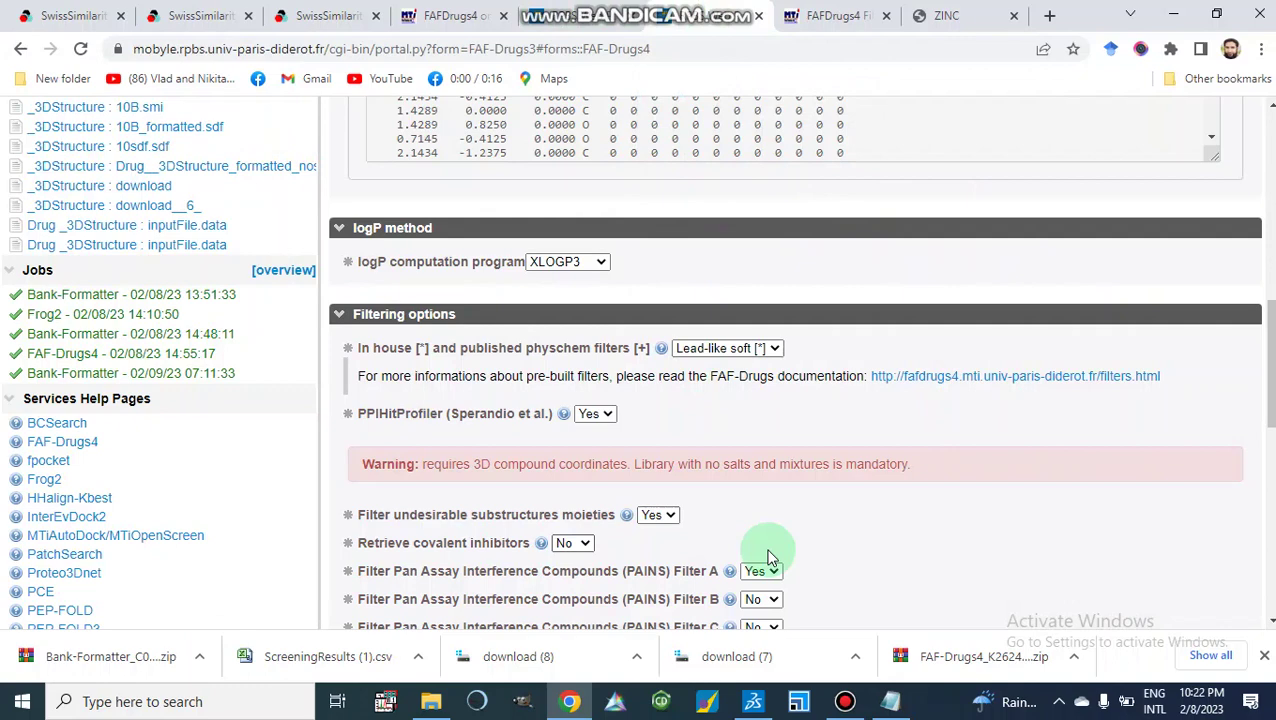
{"action": "scroll", "coordinate": [768, 556], "scroll_direction": "down", "scroll_amount": 2}
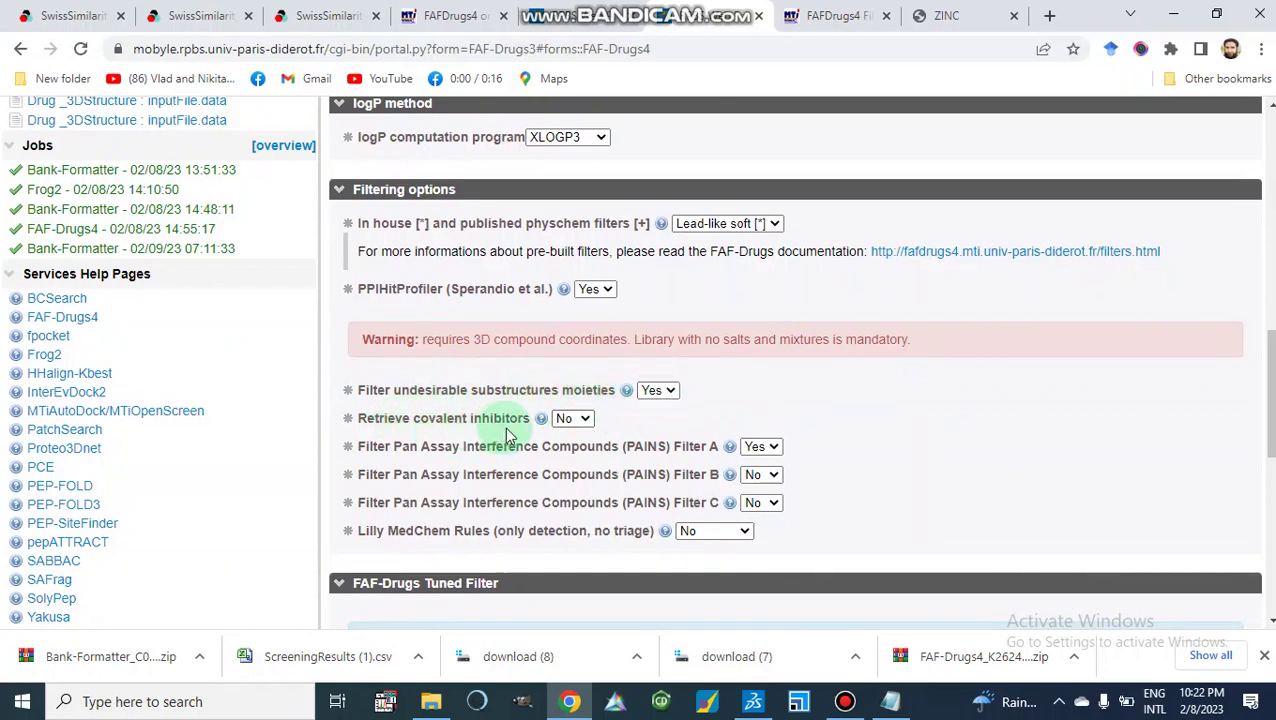
{"action": "left_click", "coordinate": [586, 420]}
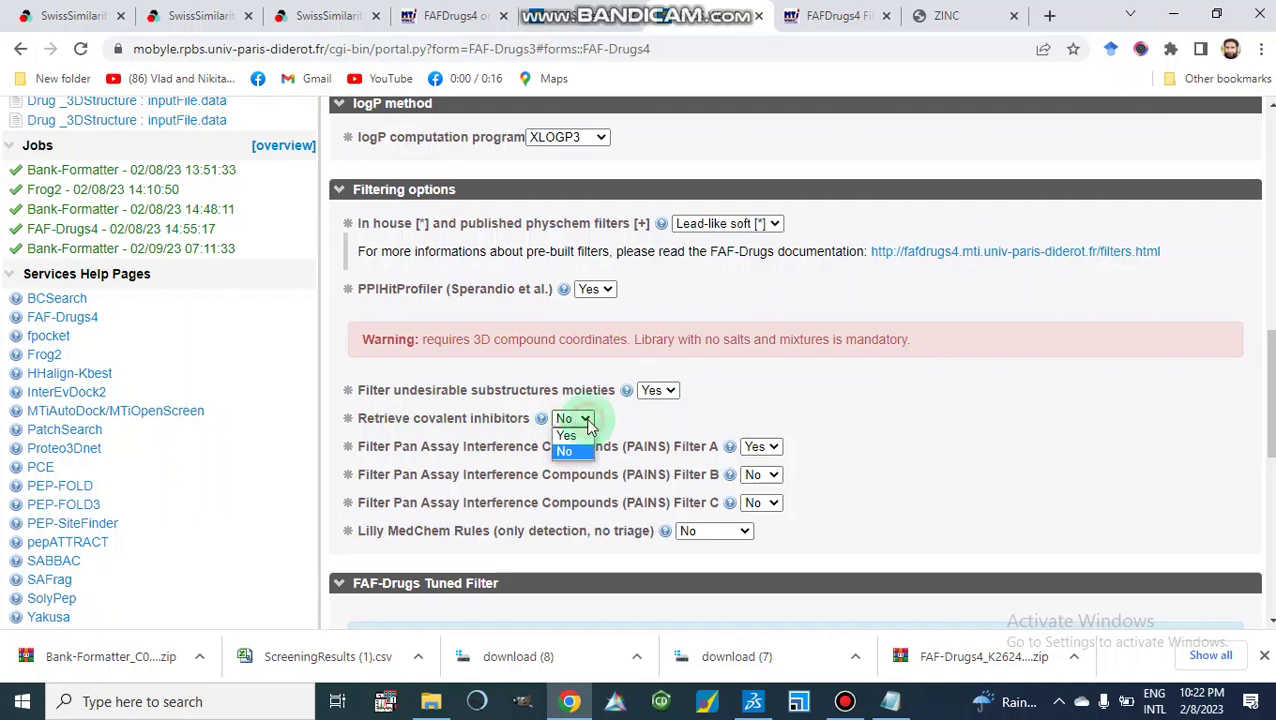
{"action": "left_click", "coordinate": [588, 423]}
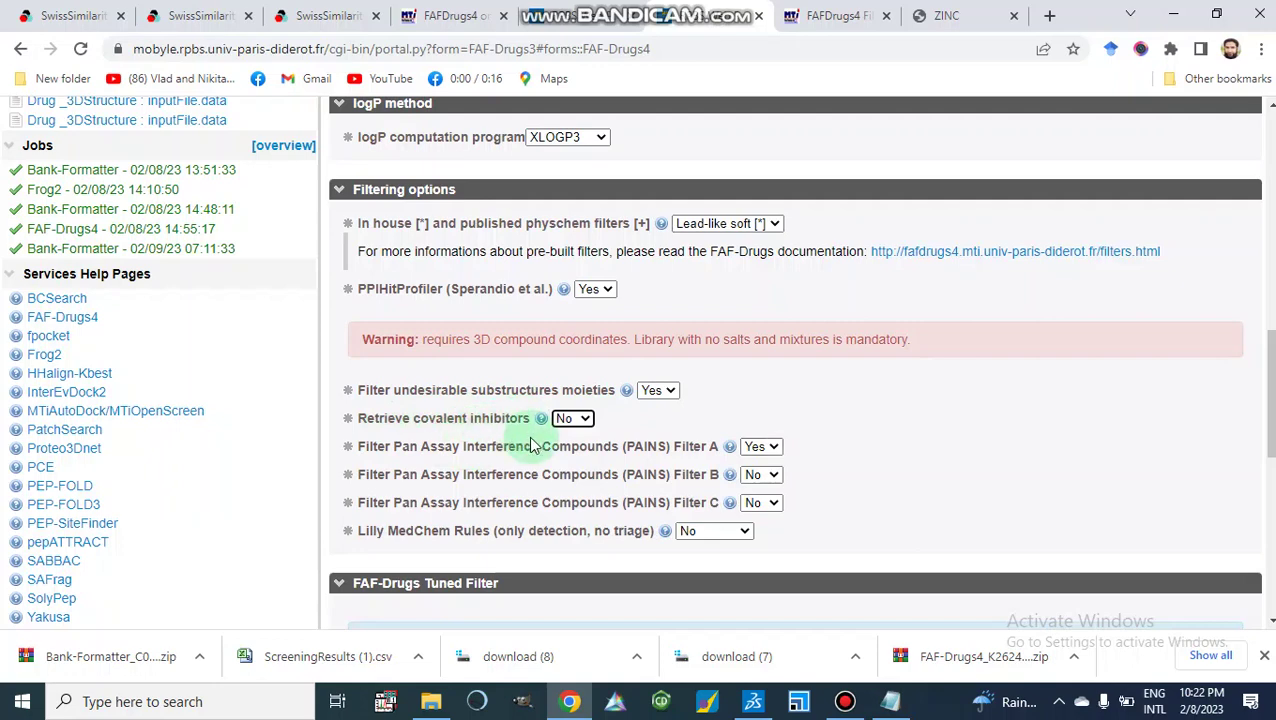
Show the help note for PAINS Filter A and open its linked PAINS documentation page in a new browser tab
{"action": "scroll", "coordinate": [533, 446], "scroll_direction": "down", "scroll_amount": 1}
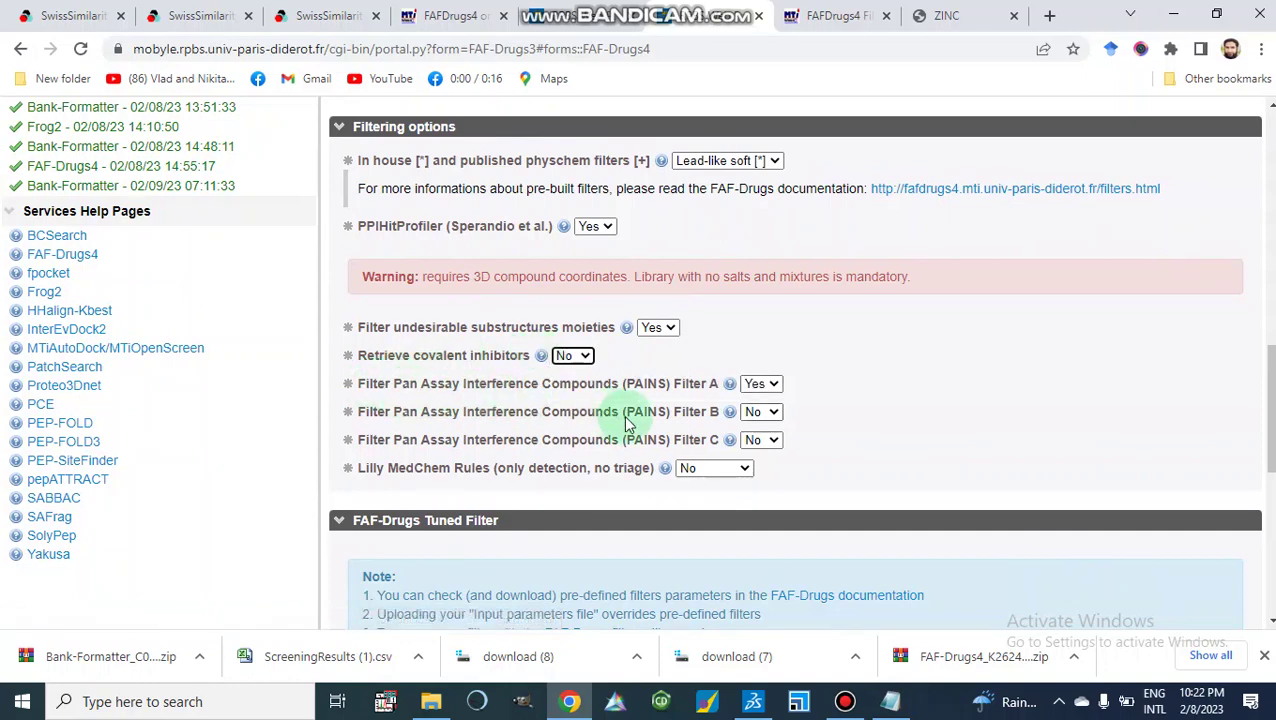
{"action": "left_click", "coordinate": [730, 386]}
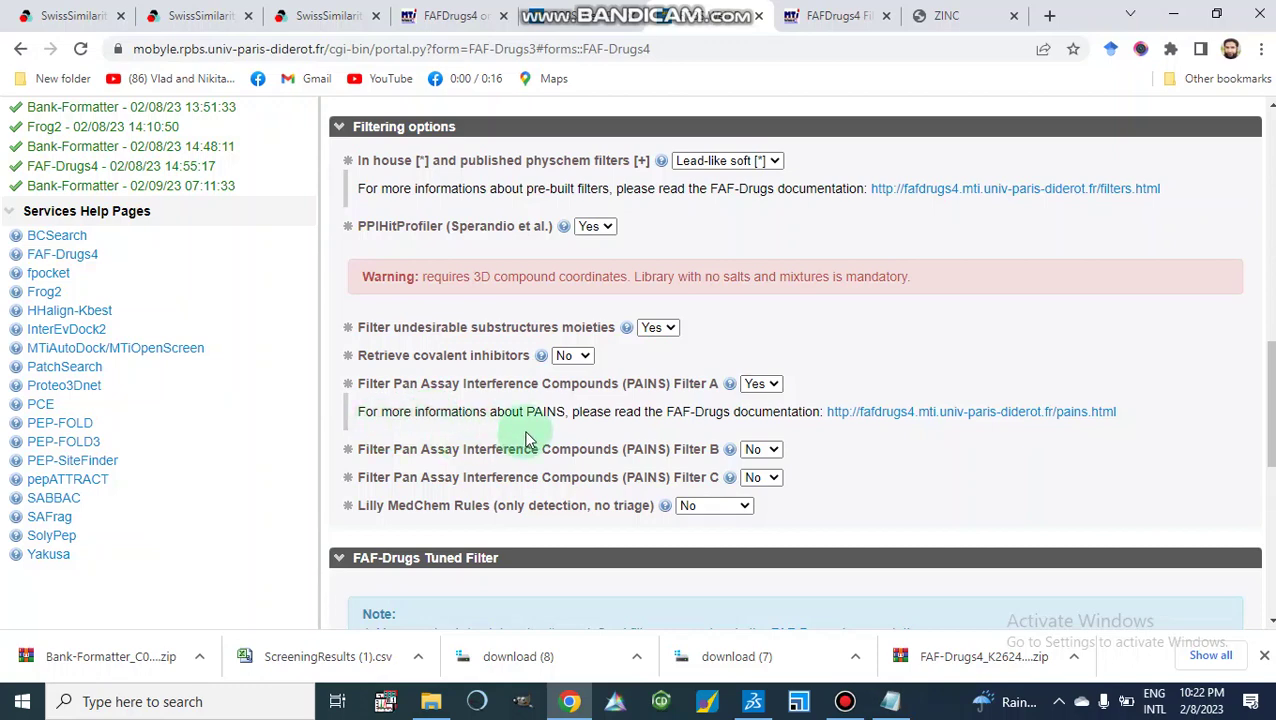
{"action": "right_click", "coordinate": [910, 420]}
{"action": "left_click", "coordinate": [943, 433]}
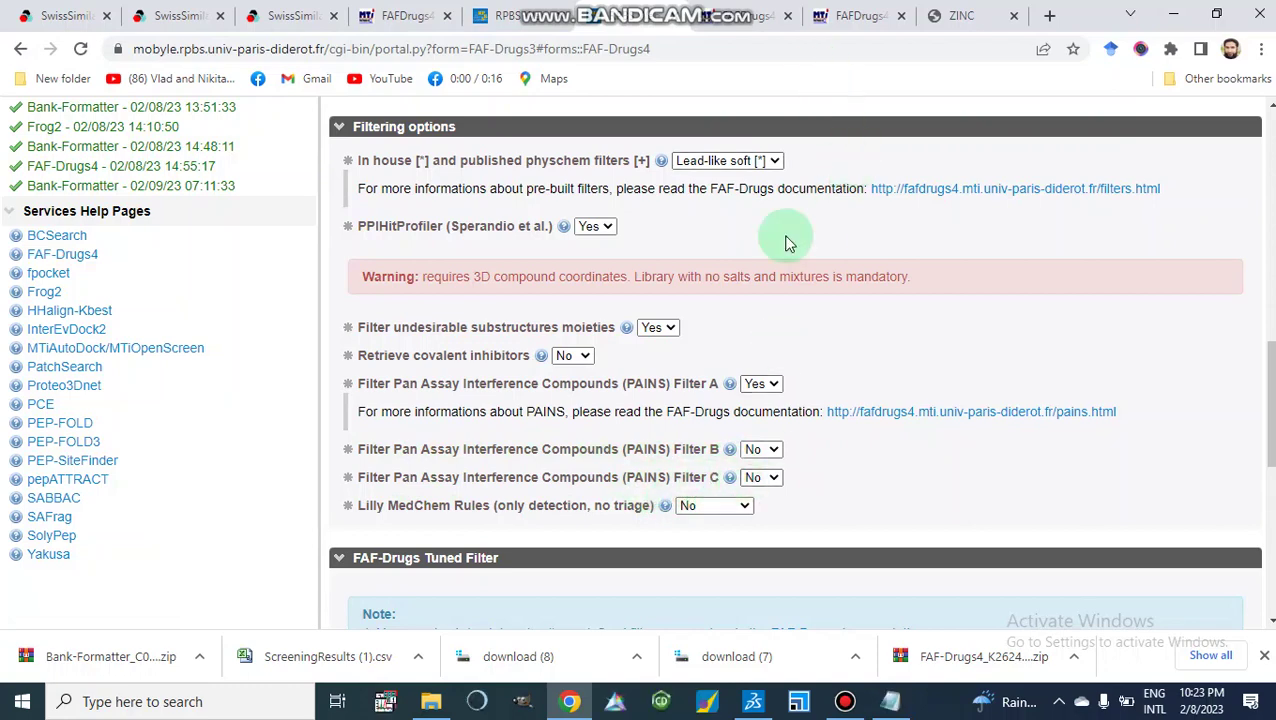
{"action": "left_click", "coordinate": [864, 24]}
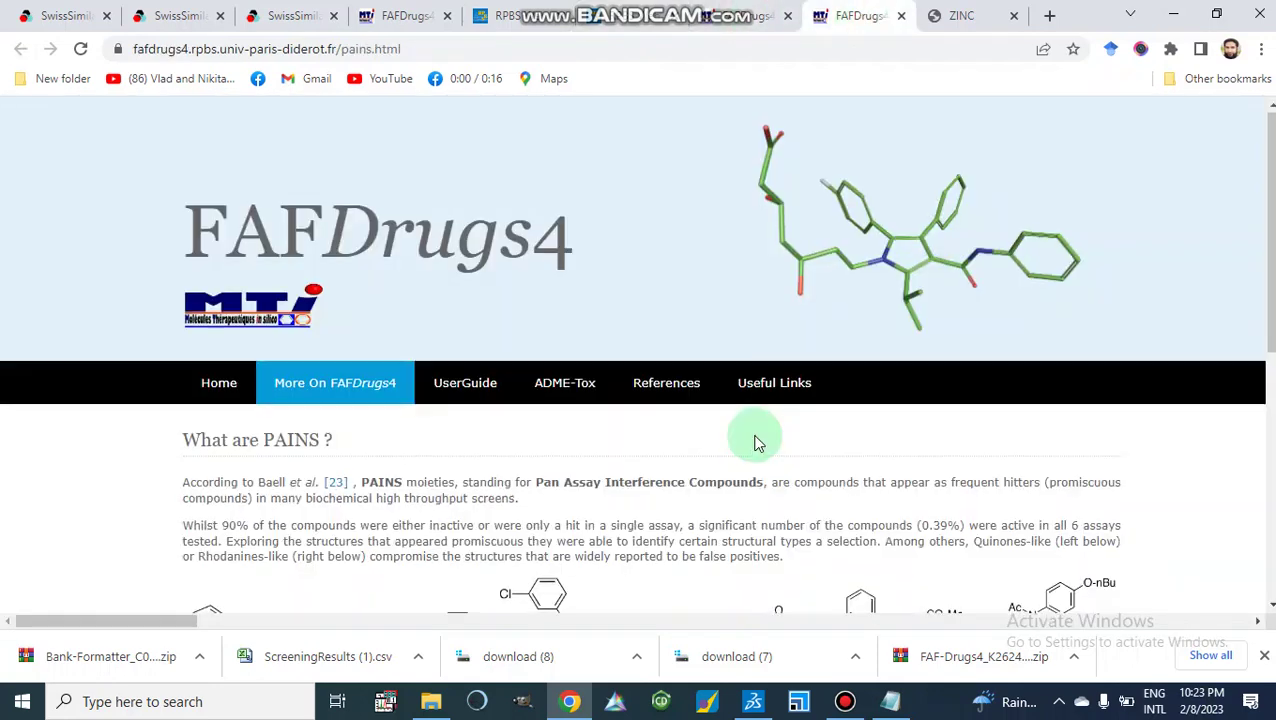
Read the PAINS explanation and look over the example structures on the documentation page
{"action": "scroll", "coordinate": [757, 443], "scroll_direction": "down", "scroll_amount": 3}
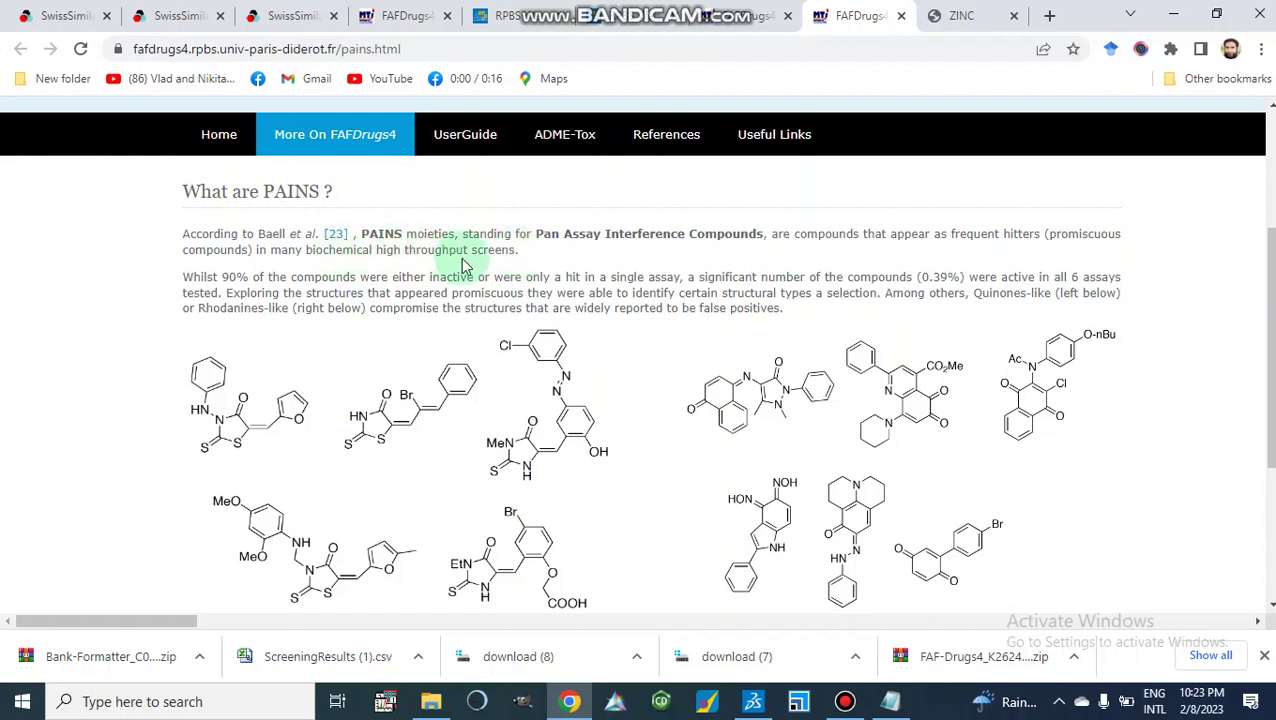
{"action": "scroll", "coordinate": [475, 334], "scroll_direction": "down", "scroll_amount": 2}
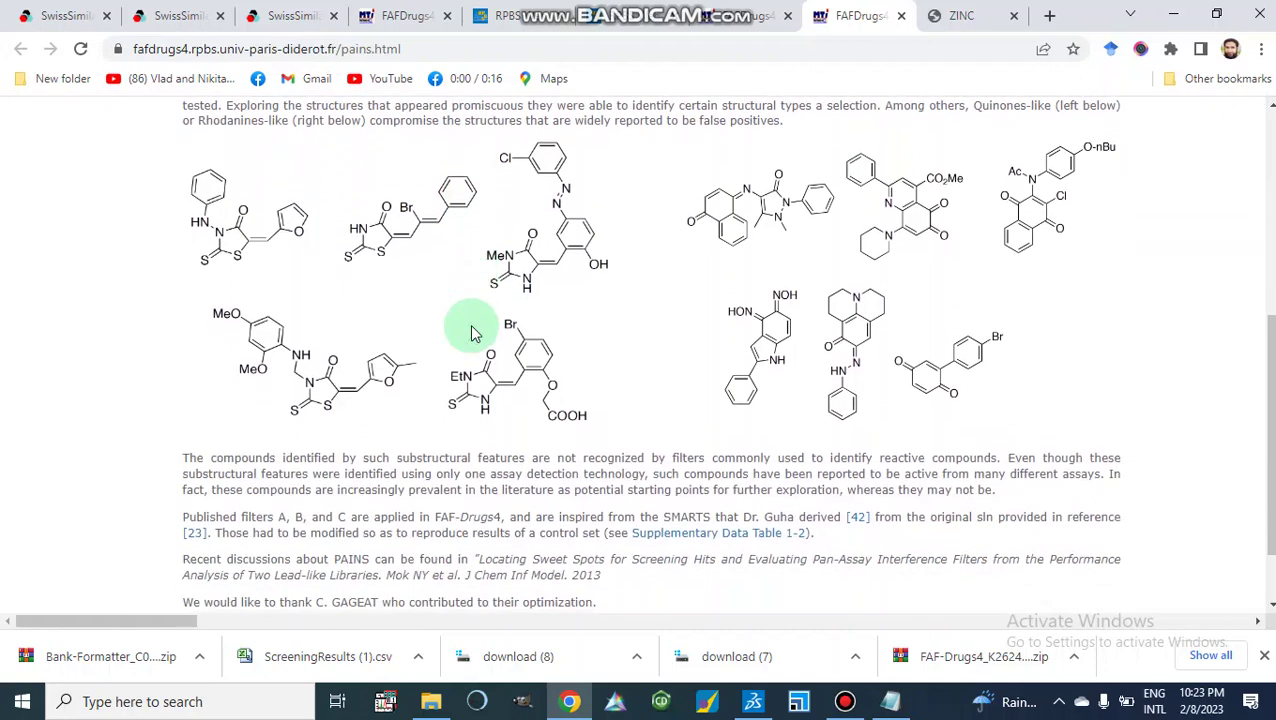
{"action": "scroll", "coordinate": [475, 334], "scroll_direction": "up", "scroll_amount": 1}
{"action": "scroll", "coordinate": [475, 334], "scroll_direction": "up", "scroll_amount": 3}
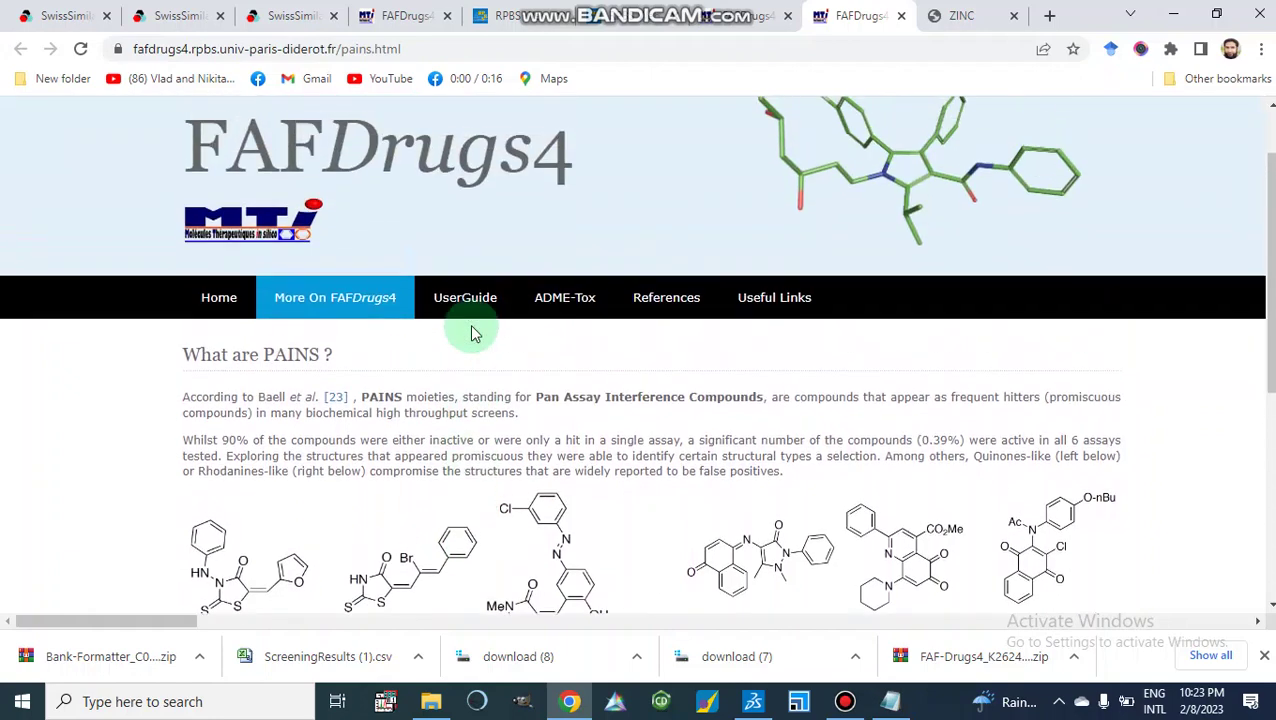
{"action": "scroll", "coordinate": [475, 334], "scroll_direction": "down", "scroll_amount": 1}
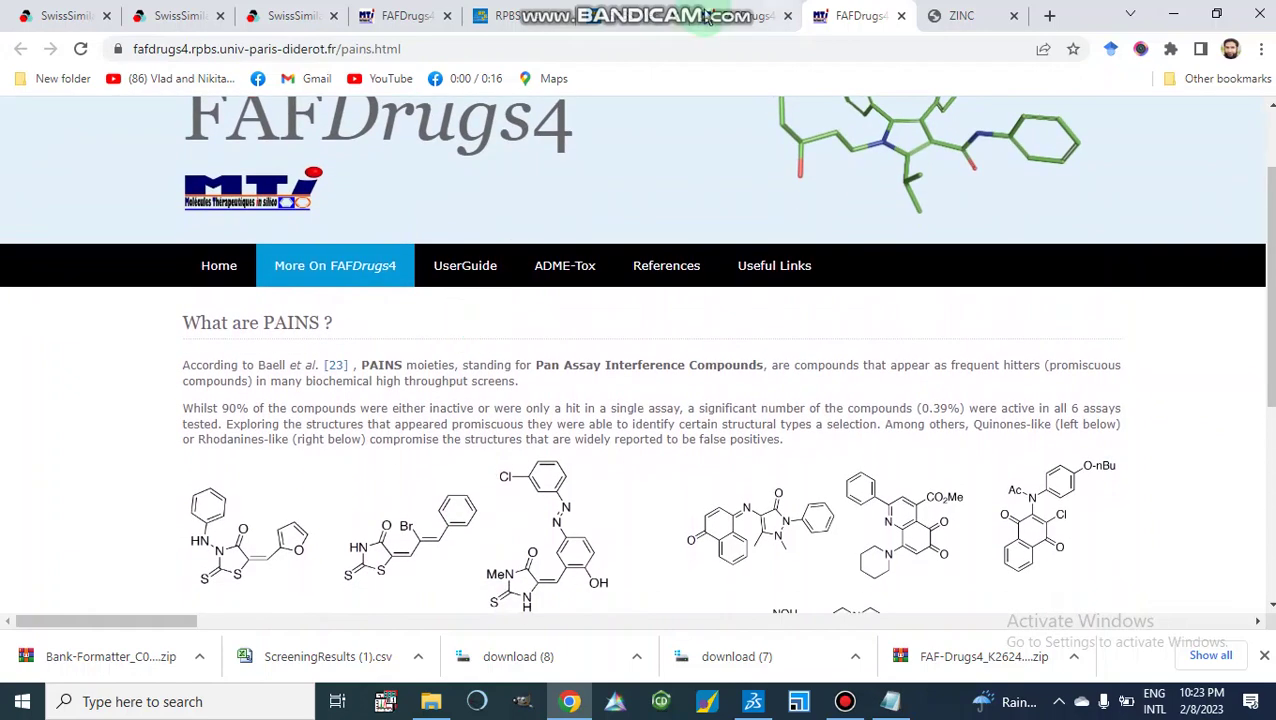
Return to the FAF-Drugs4 form and check the Lilly MedChem Rules choices, keeping No
{"action": "left_click", "coordinate": [627, 18]}
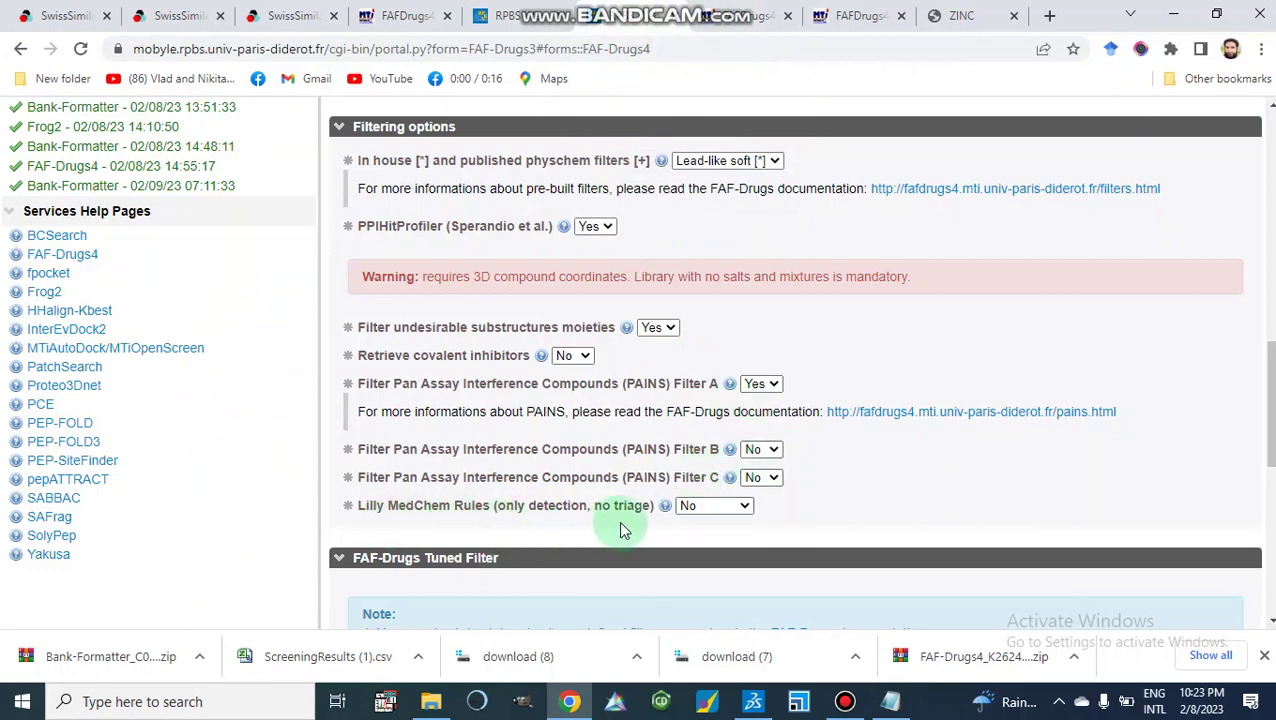
{"action": "left_click", "coordinate": [747, 509]}
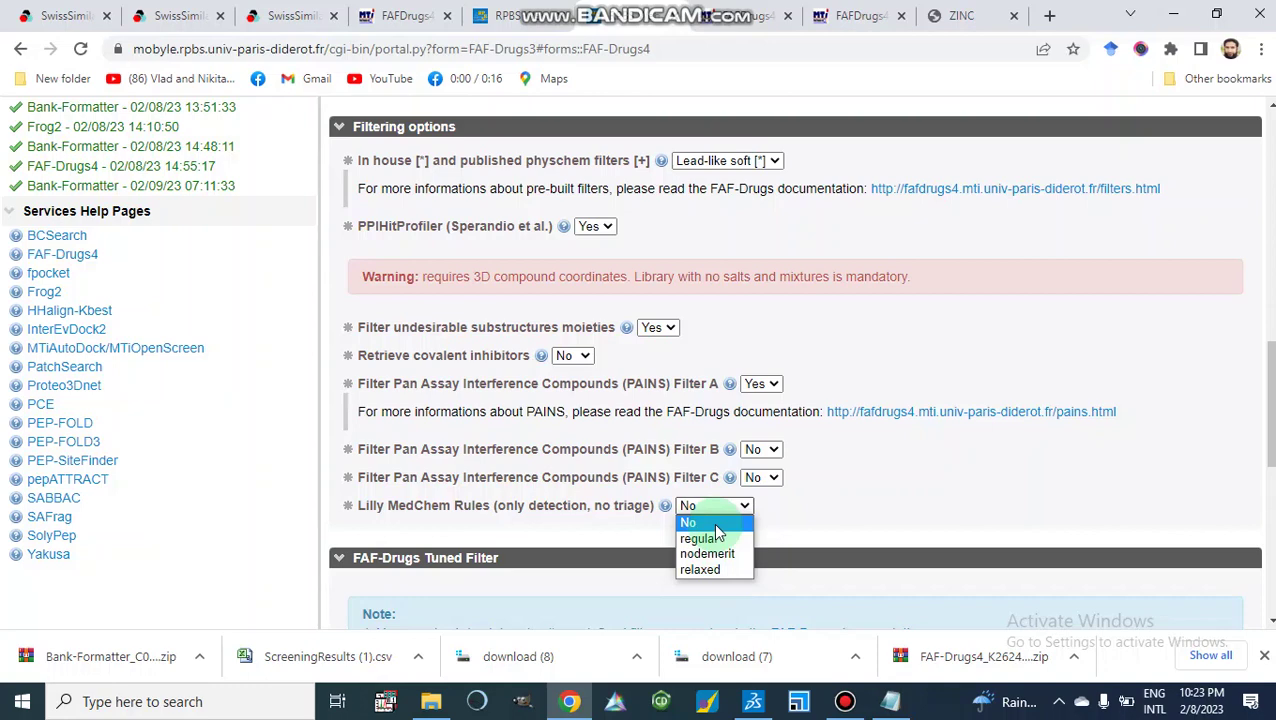
{"action": "left_click", "coordinate": [716, 526]}
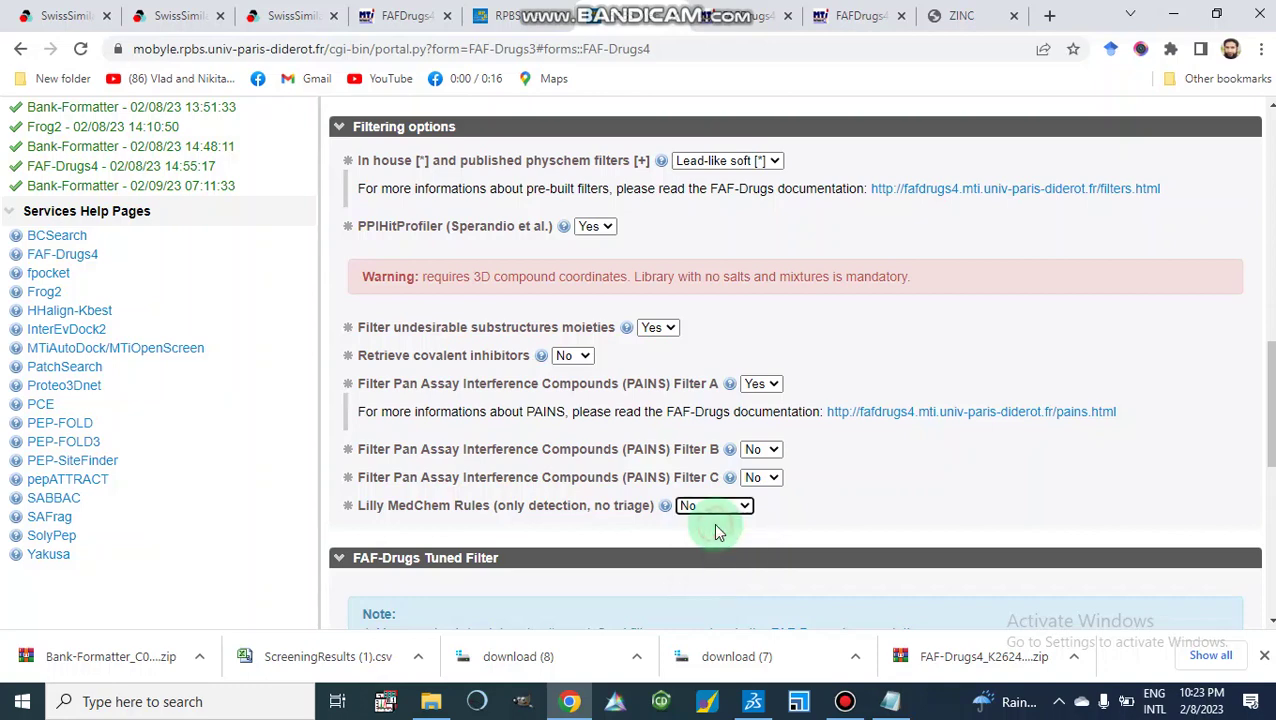
Open the documentation linked in the Lilly MedChem Rules help note in a new browser tab and read the rule descriptions
{"action": "left_click", "coordinate": [666, 511]}
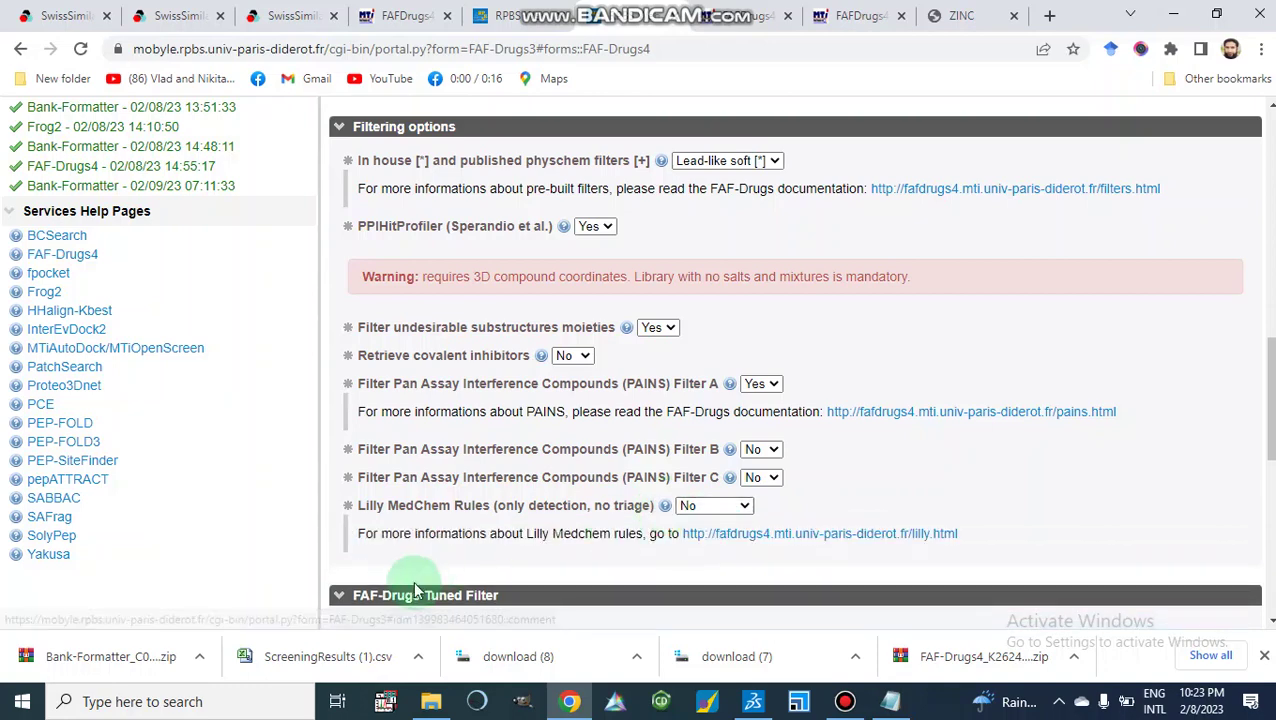
{"action": "right_click", "coordinate": [792, 539]}
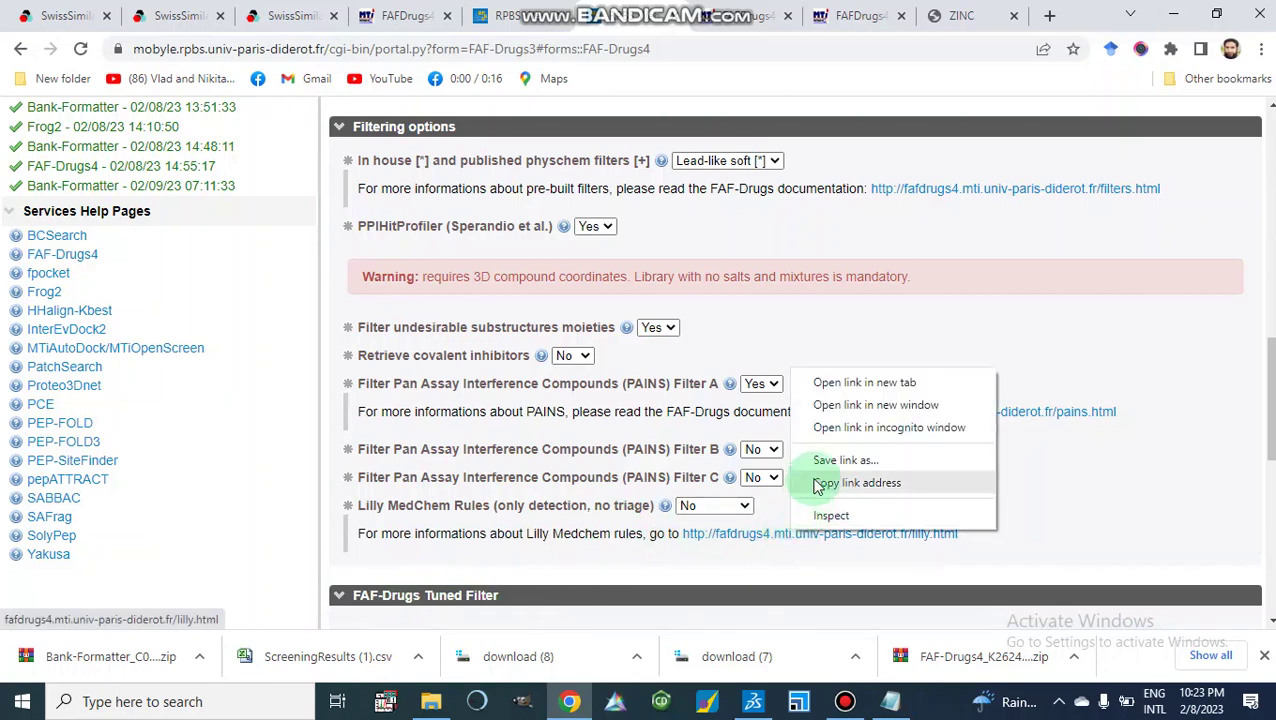
{"action": "left_click", "coordinate": [829, 385]}
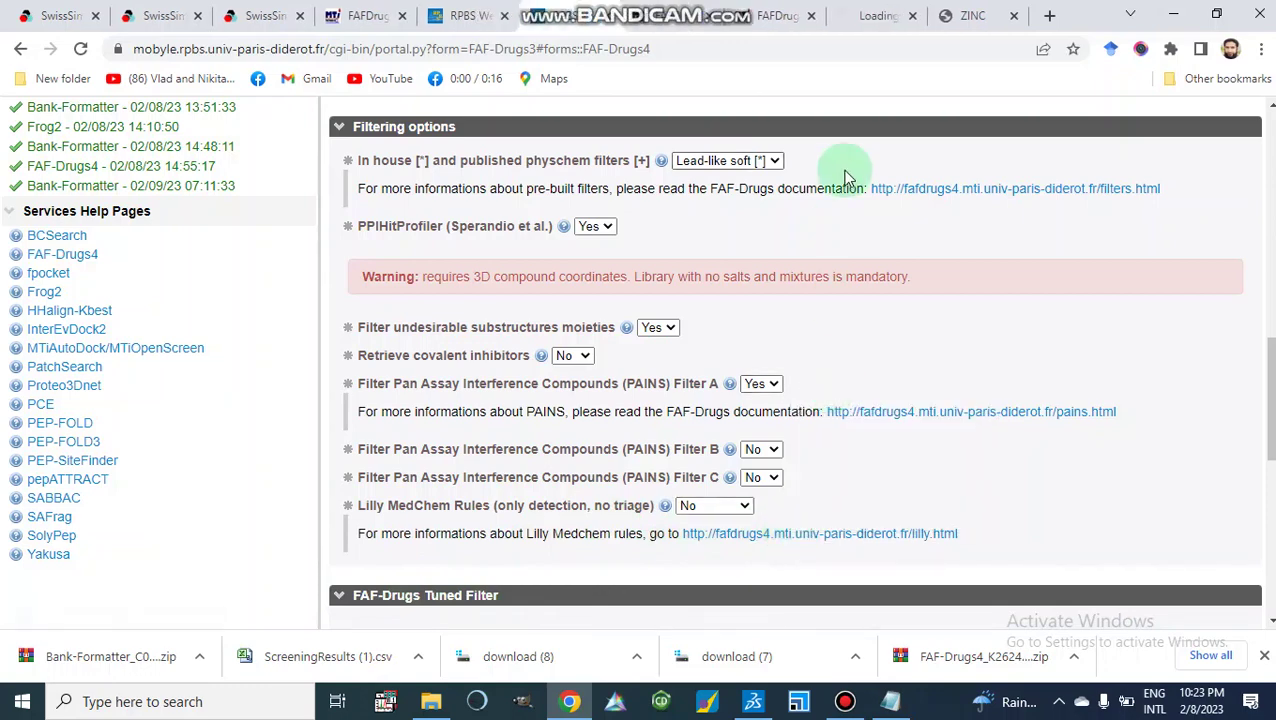
{"action": "left_click", "coordinate": [872, 15]}
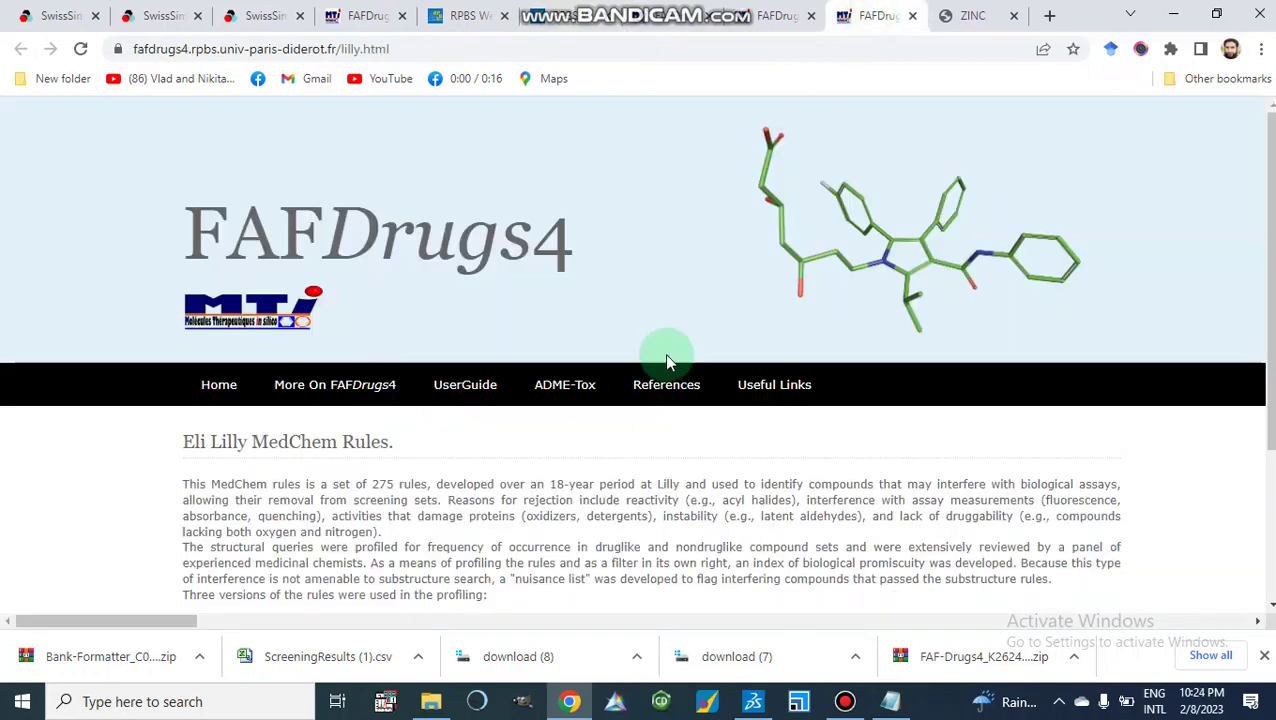
{"action": "scroll", "coordinate": [664, 407], "scroll_direction": "down", "scroll_amount": 2}
{"action": "scroll", "coordinate": [664, 407], "scroll_direction": "down", "scroll_amount": 1}
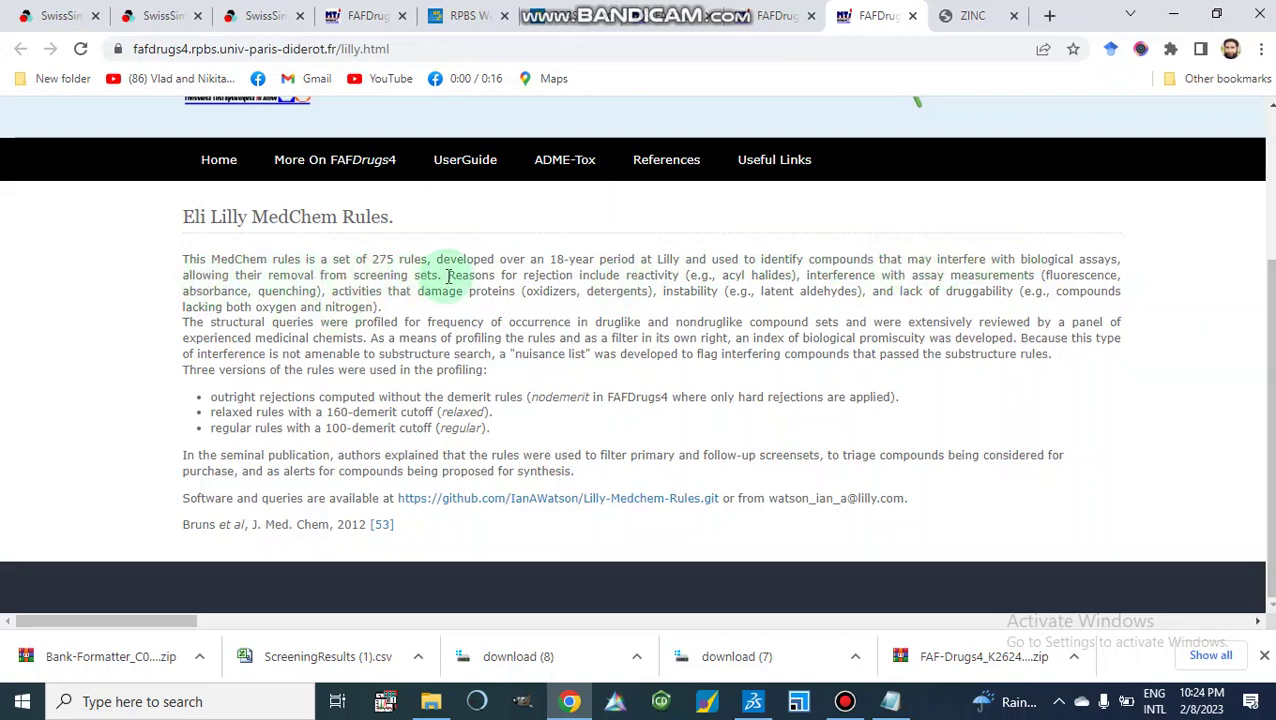
Return to the FAF-Drugs4 form and look over the FAF-Drugs Tuned Filter section
{"action": "left_click", "coordinate": [572, 18]}
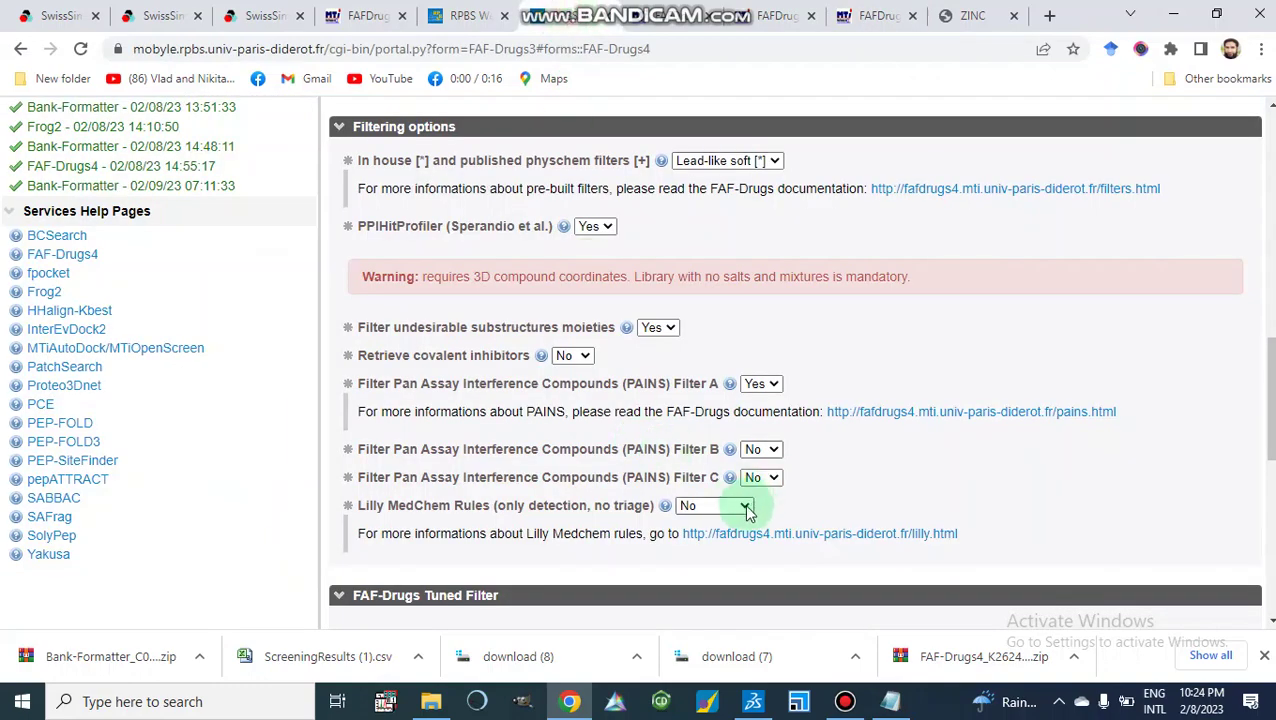
{"action": "scroll", "coordinate": [748, 507], "scroll_direction": "down", "scroll_amount": 4}
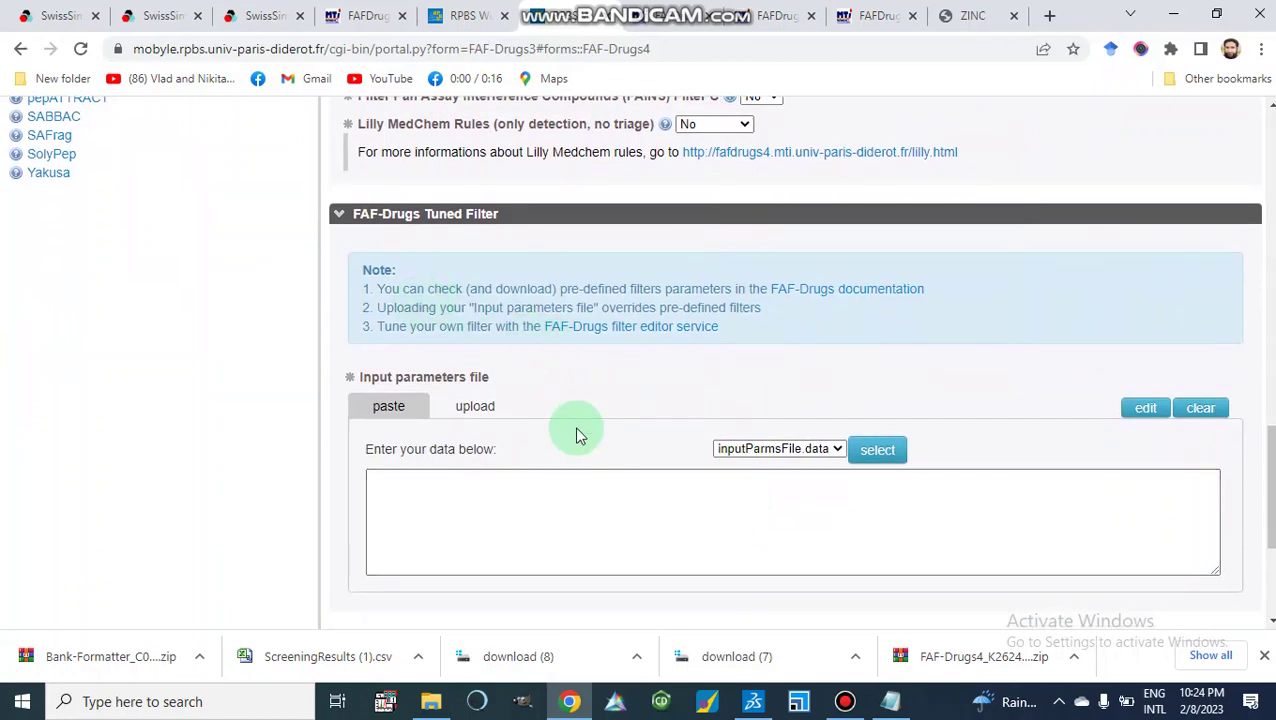
{"action": "scroll", "coordinate": [576, 435], "scroll_direction": "down", "scroll_amount": 1}
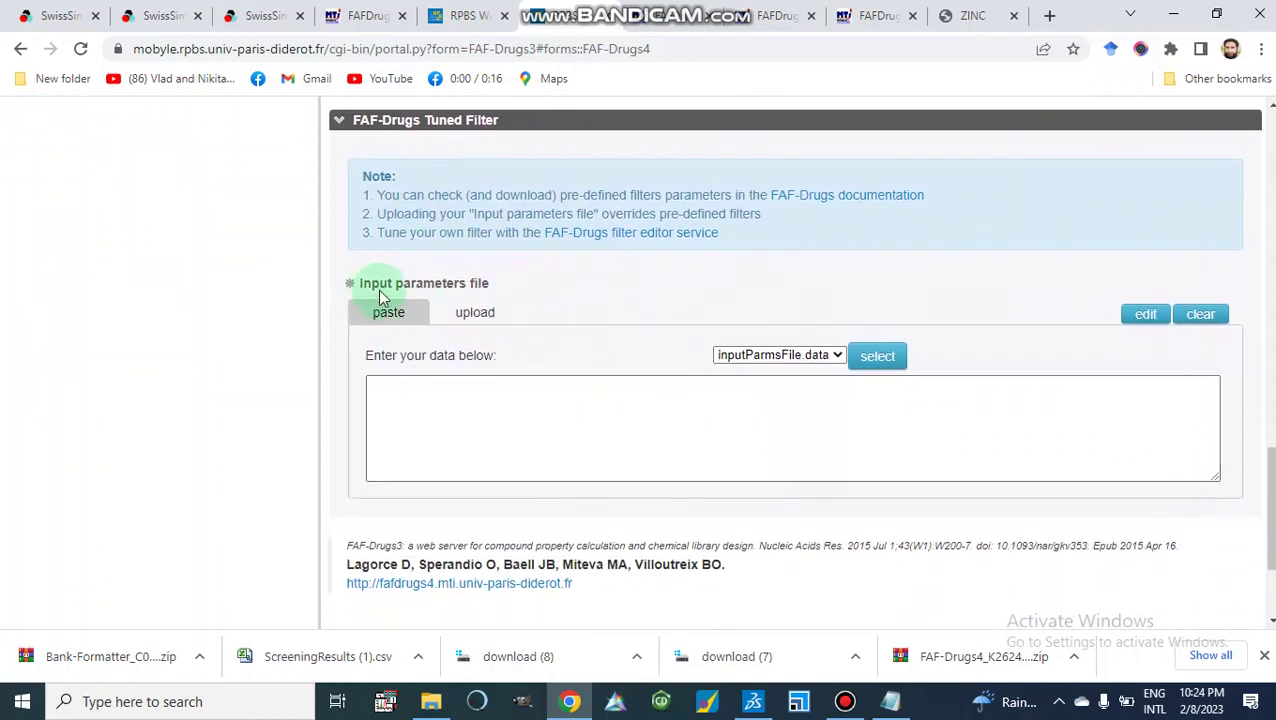
{"action": "scroll", "coordinate": [566, 363], "scroll_direction": "down", "scroll_amount": 1}
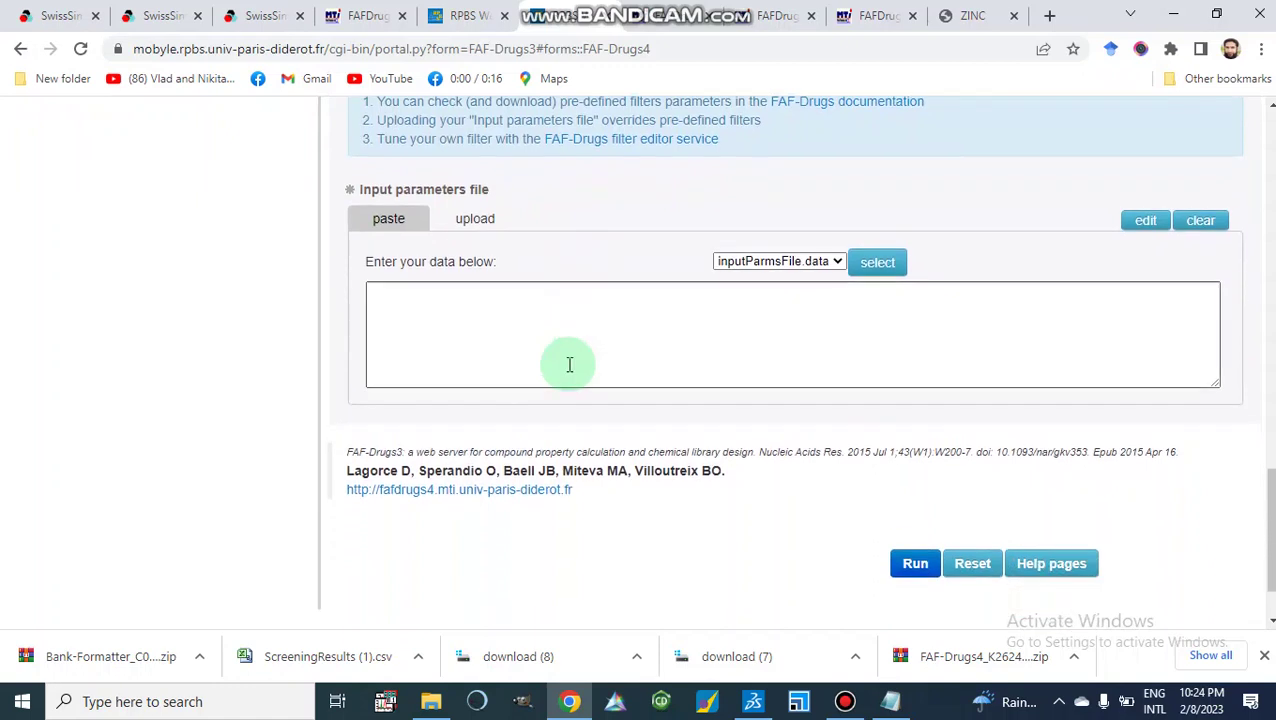
Check the input parameters file choices, keeping inputParmsFile.data with the data field empty, and run the FAF-Drugs4 job
{"action": "left_click", "coordinate": [834, 262]}
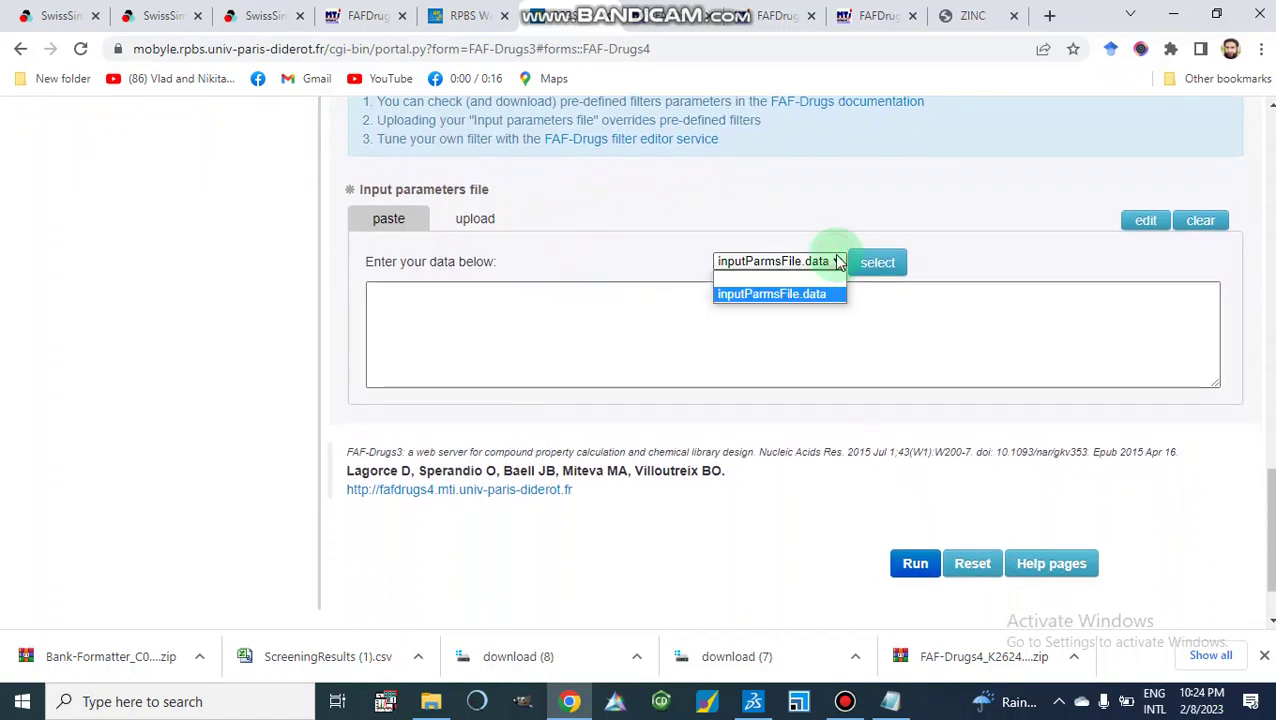
{"action": "left_click", "coordinate": [838, 261]}
{"action": "scroll", "coordinate": [889, 373], "scroll_direction": "down", "scroll_amount": 1}
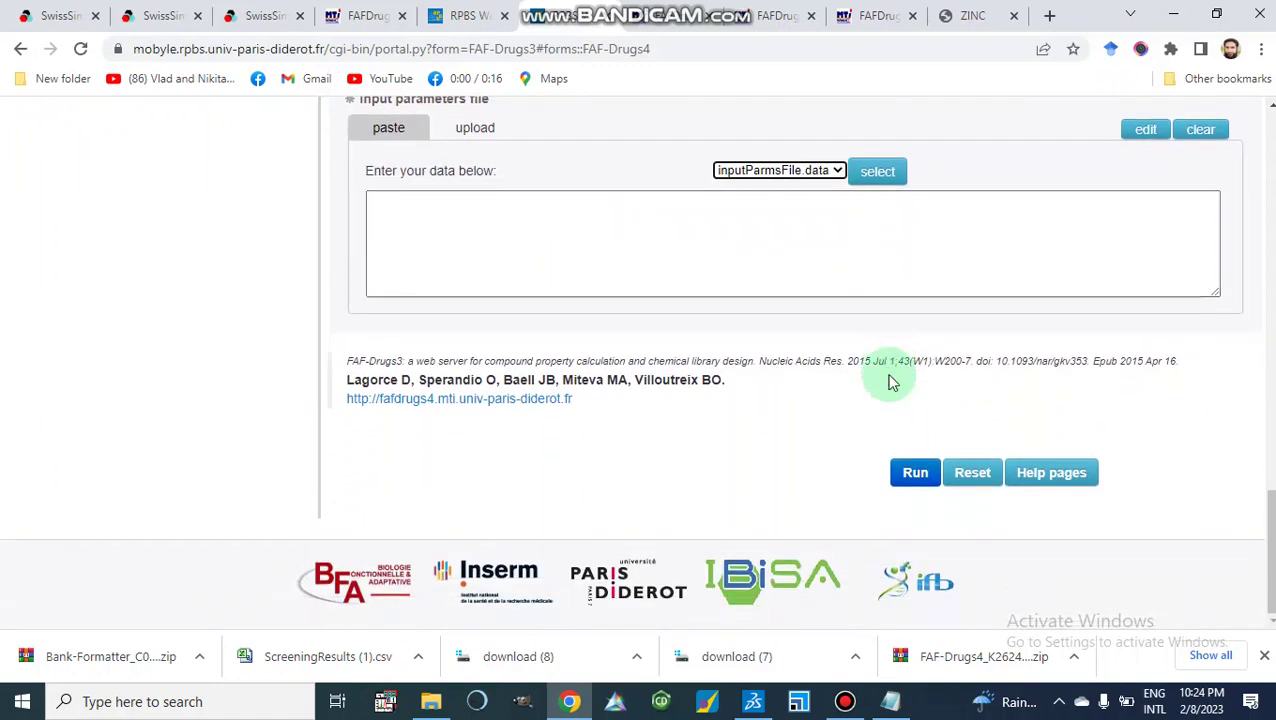
{"action": "left_click", "coordinate": [883, 278]}
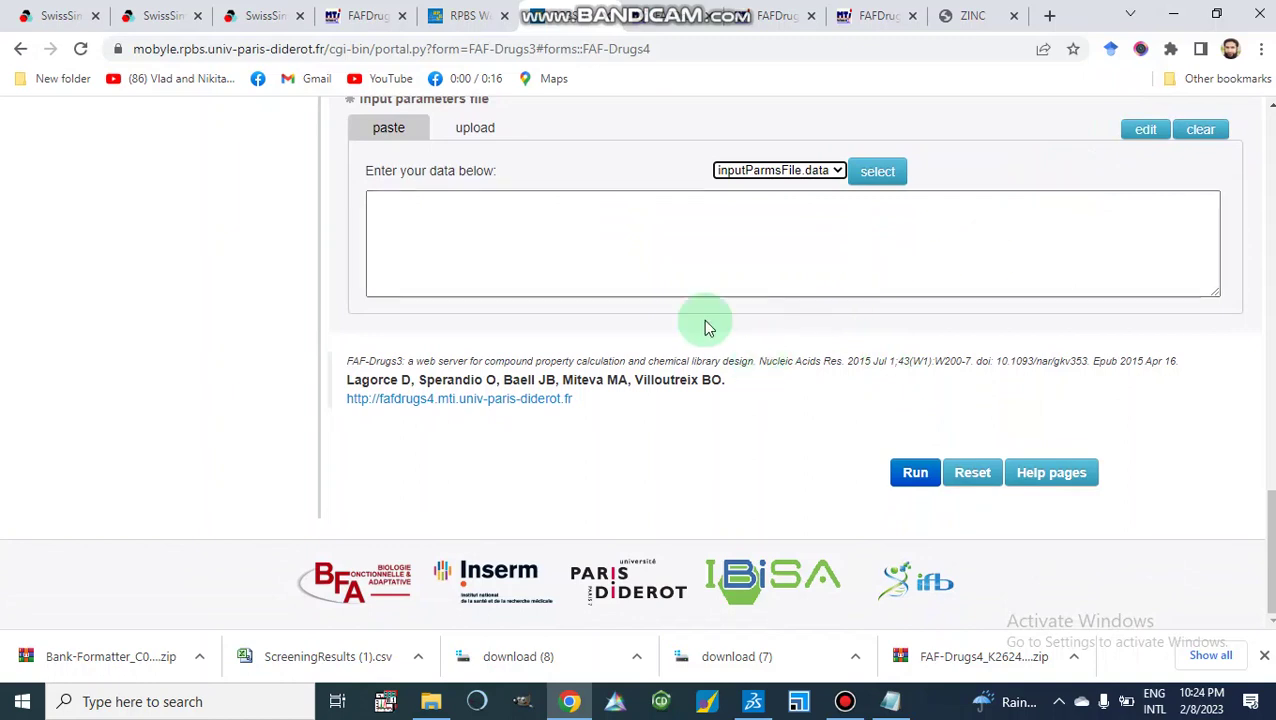
{"action": "left_click", "coordinate": [621, 279]}
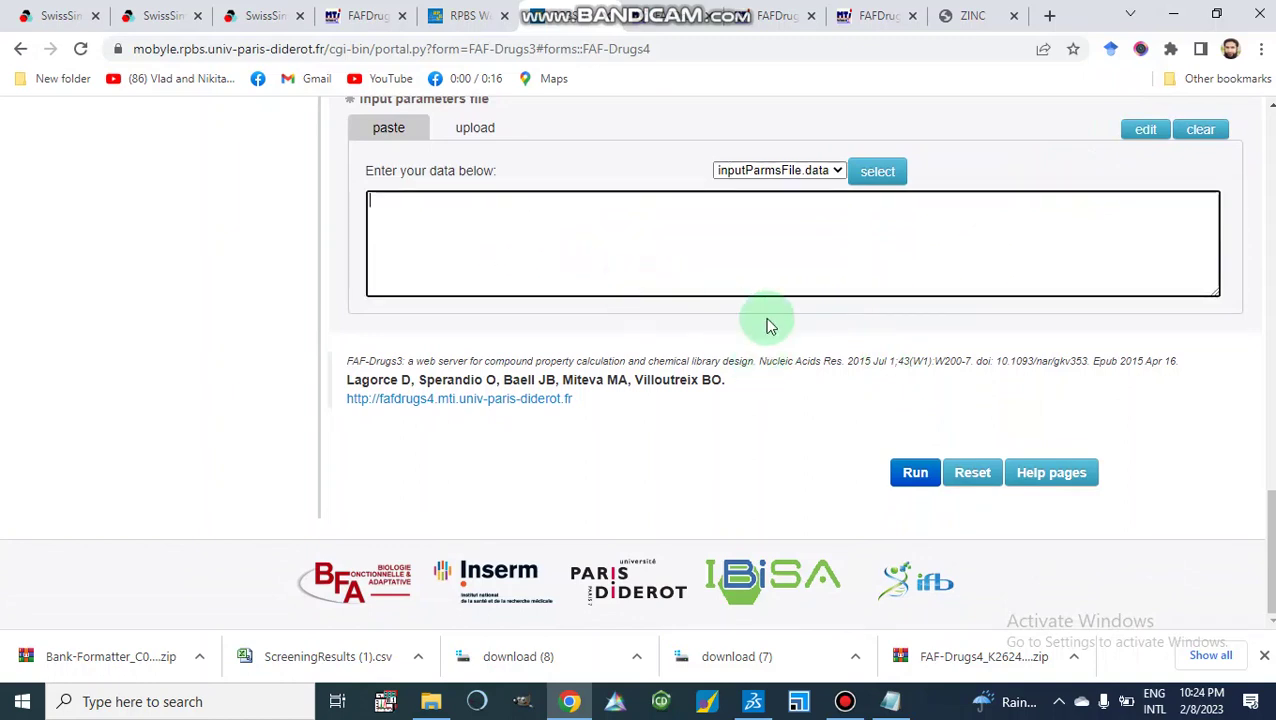
{"action": "left_click", "coordinate": [915, 480]}
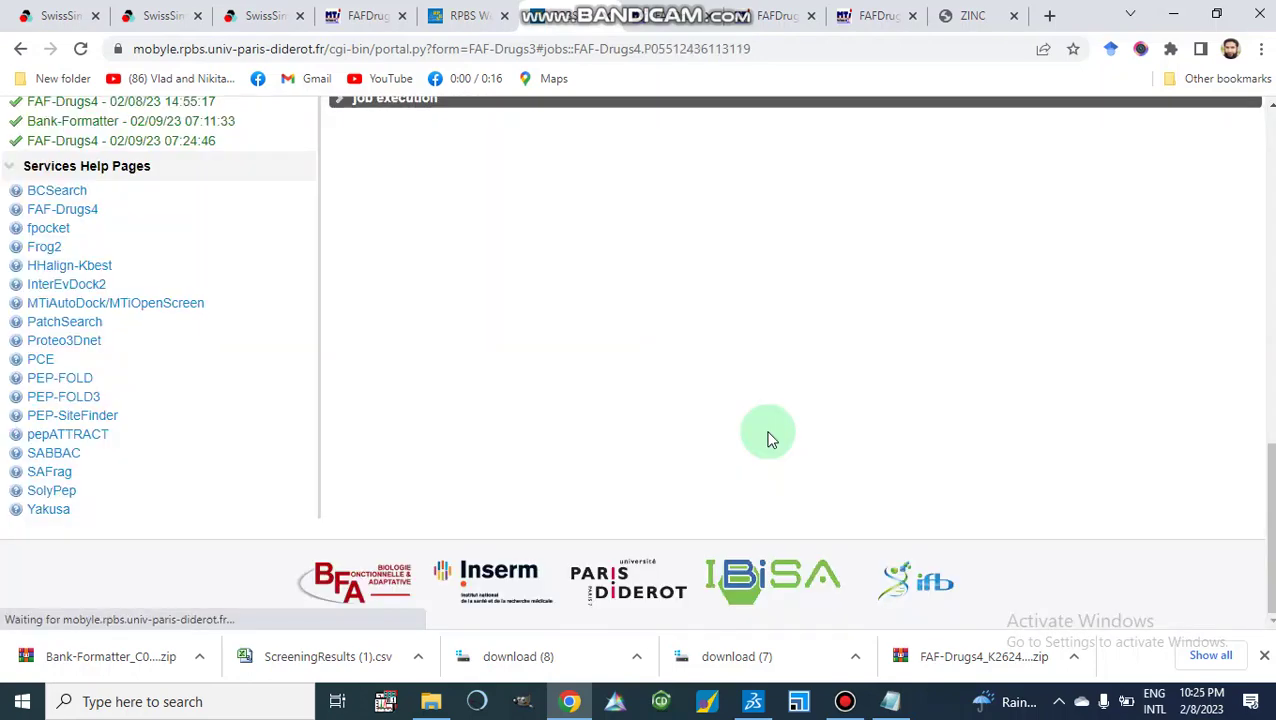
Review the FAF-Drugs4 job's progress report, input data and filtering parameters
{"action": "scroll", "coordinate": [770, 440], "scroll_direction": "up", "scroll_amount": 5}
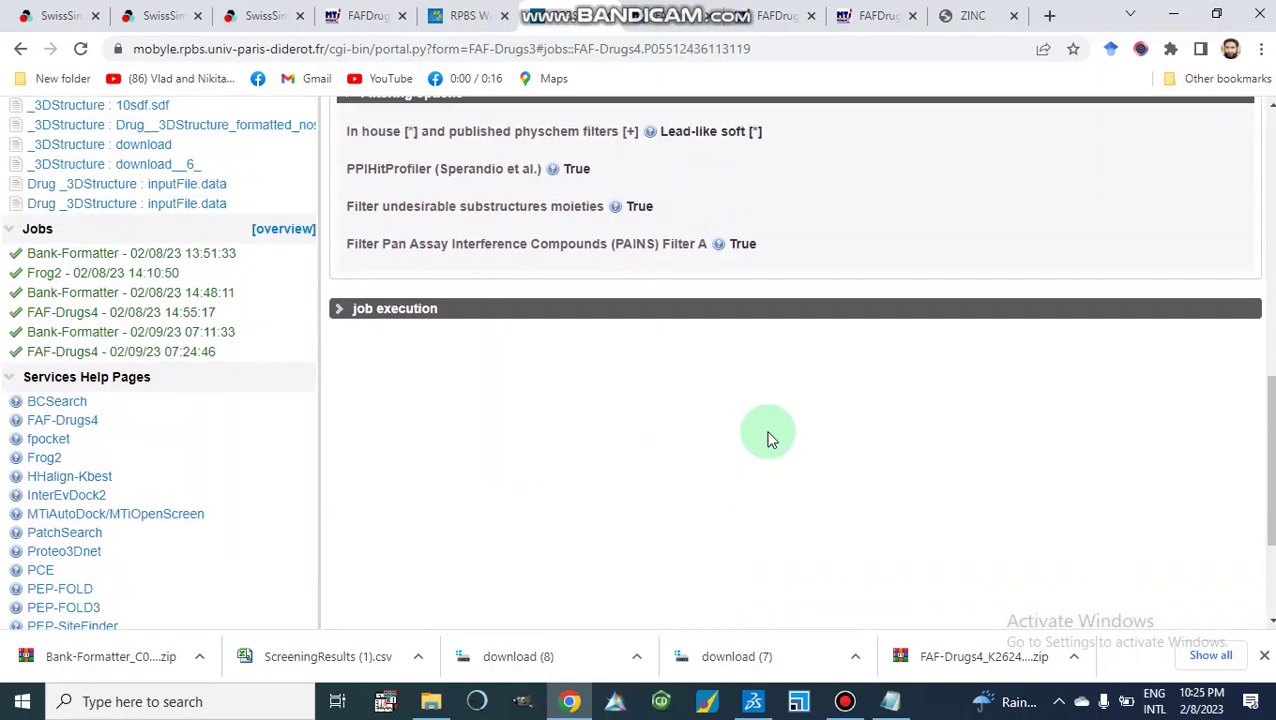
{"action": "scroll", "coordinate": [770, 440], "scroll_direction": "up", "scroll_amount": 5}
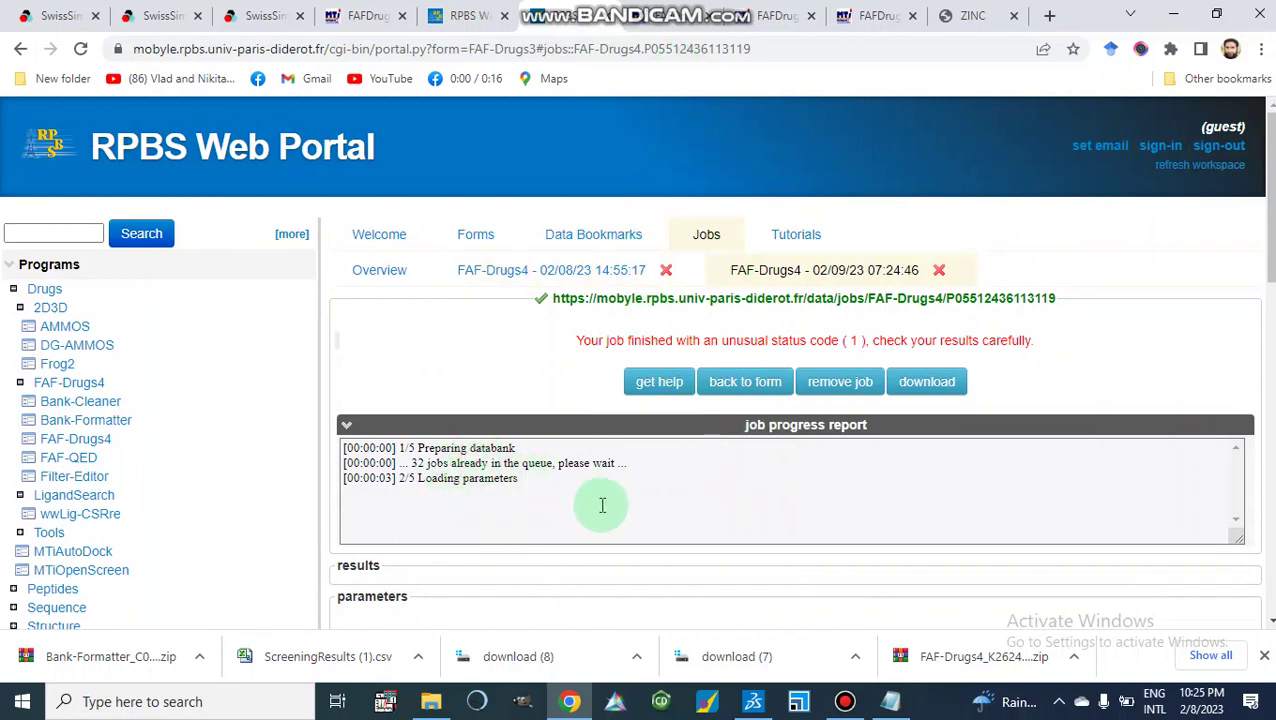
{"action": "scroll", "coordinate": [602, 505], "scroll_direction": "down", "scroll_amount": 5}
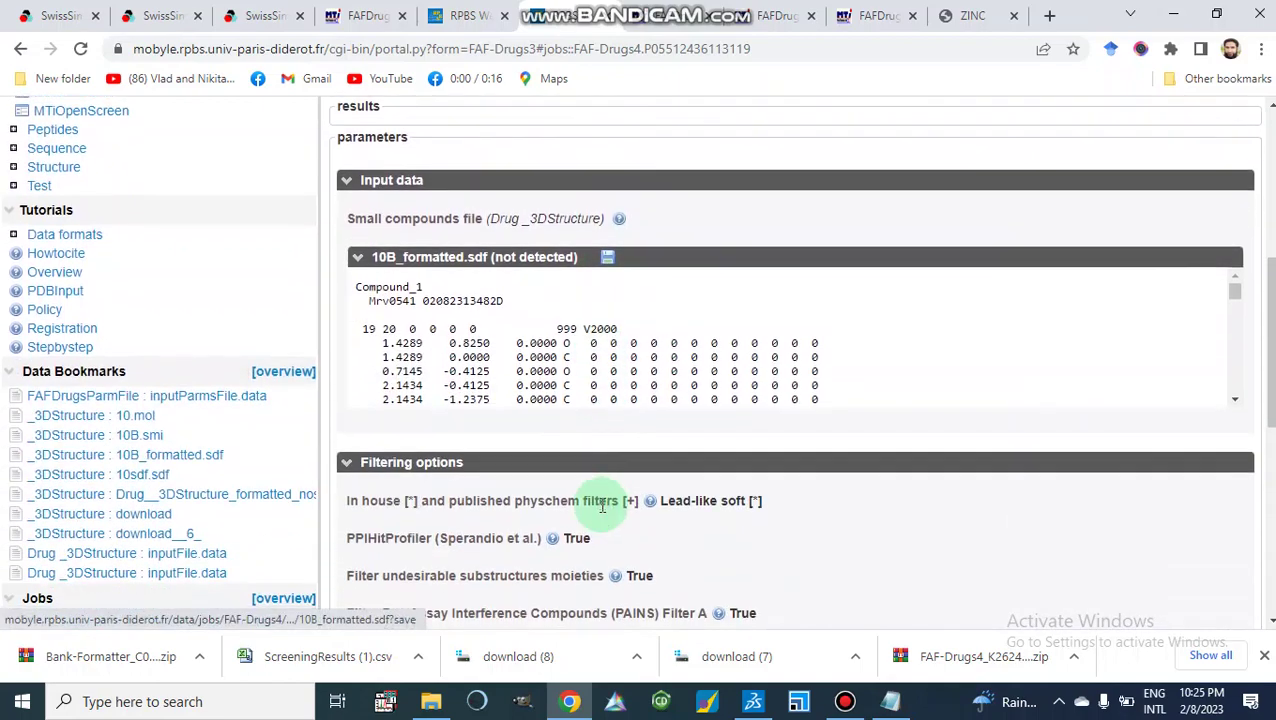
{"action": "scroll", "coordinate": [602, 505], "scroll_direction": "down", "scroll_amount": 8}
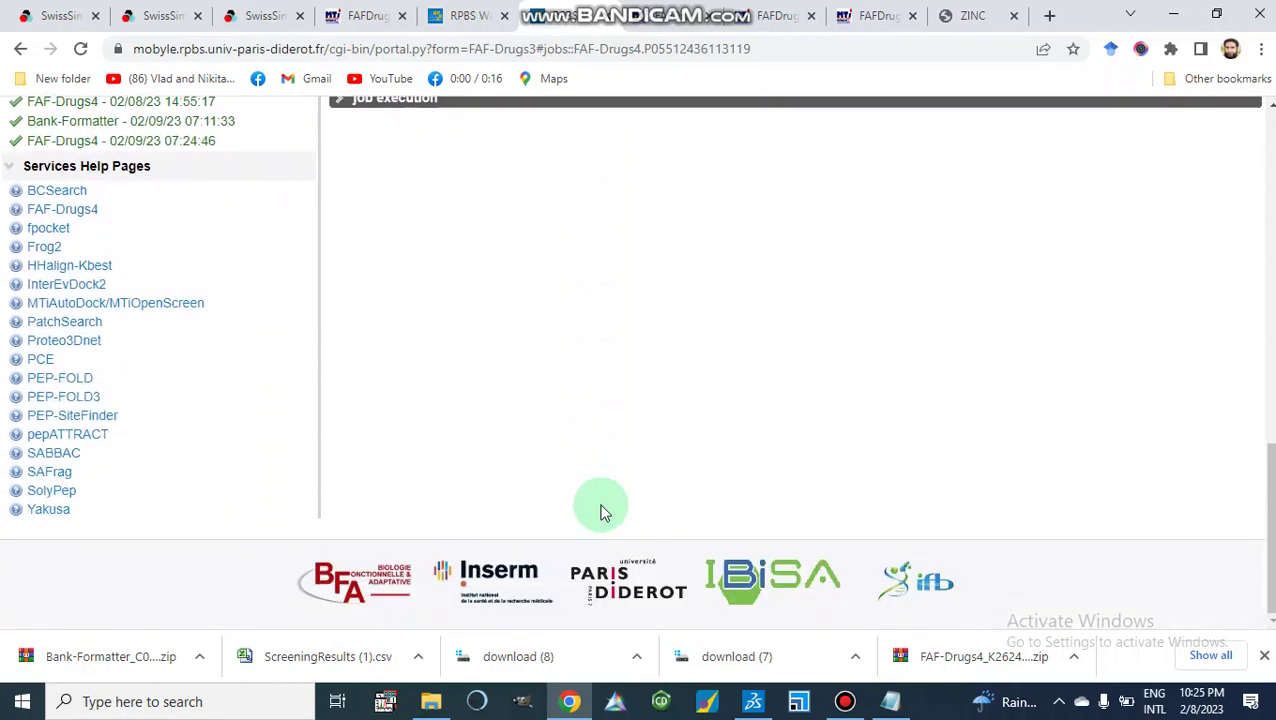
{"action": "scroll", "coordinate": [602, 512], "scroll_direction": "up", "scroll_amount": 13}
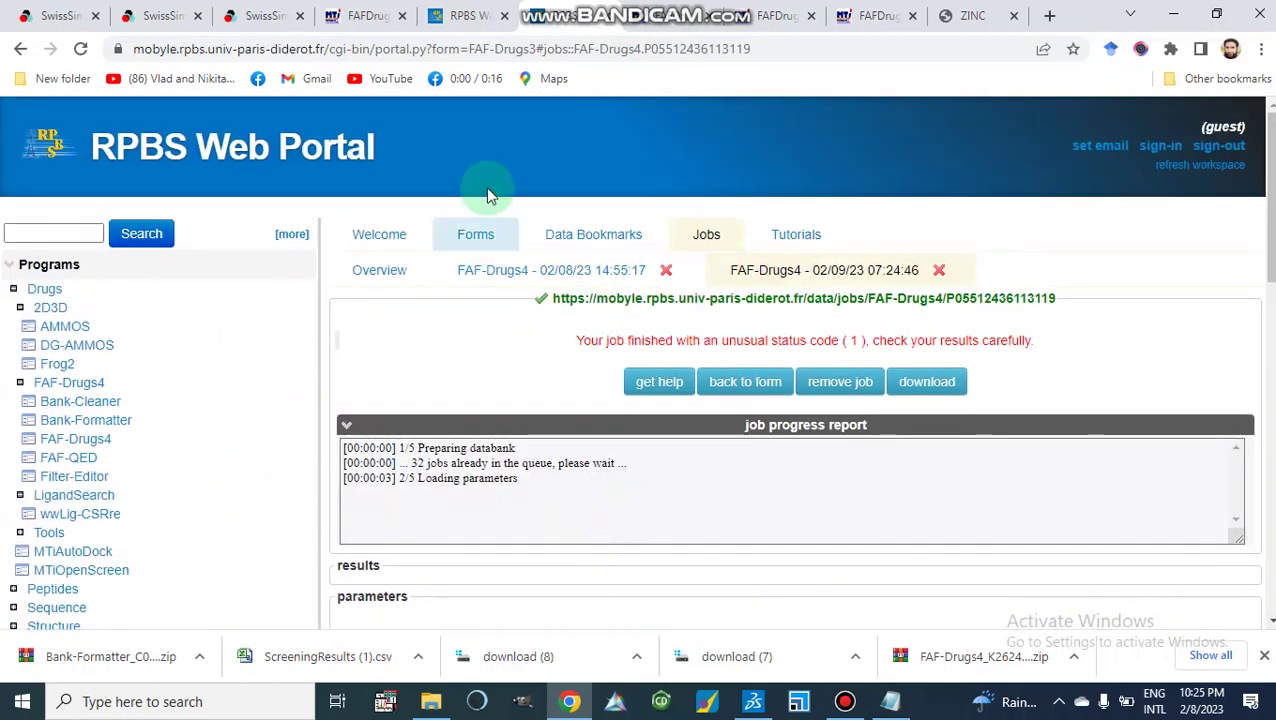
Switch to File Explorer and open the summary text file in the library's output folder
{"action": "left_click", "coordinate": [1177, 17]}
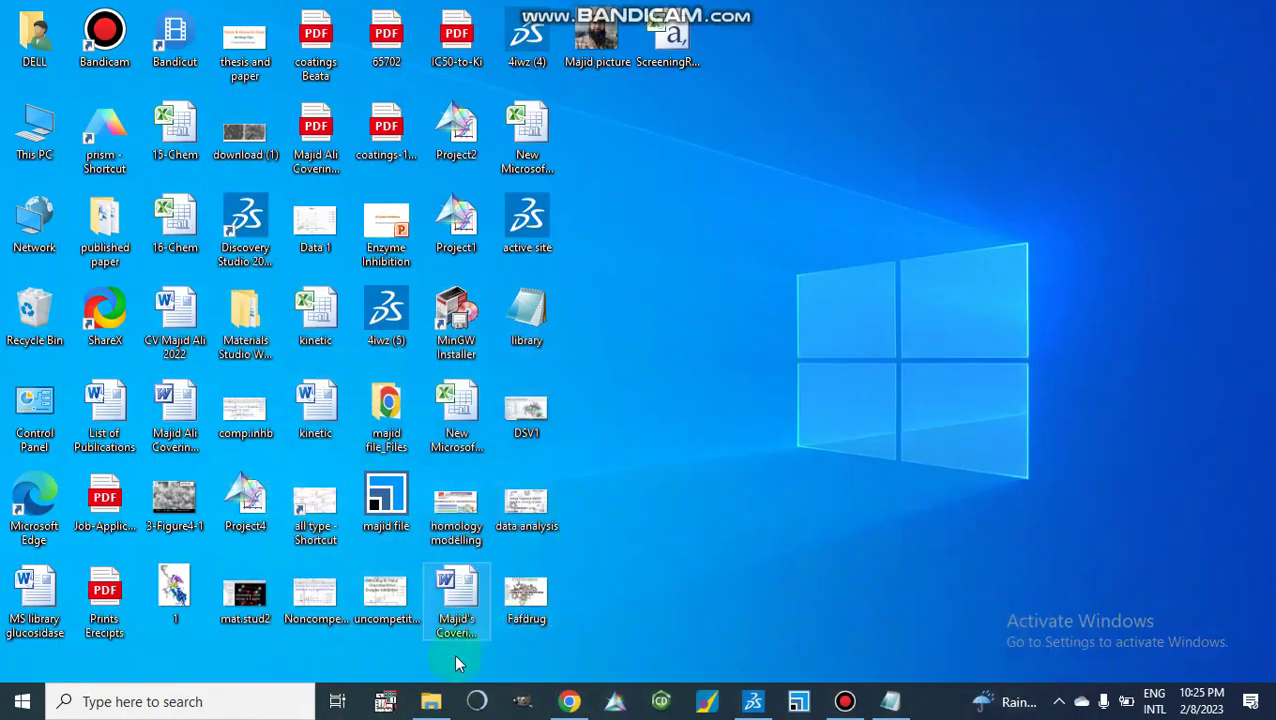
{"action": "left_click", "coordinate": [431, 703]}
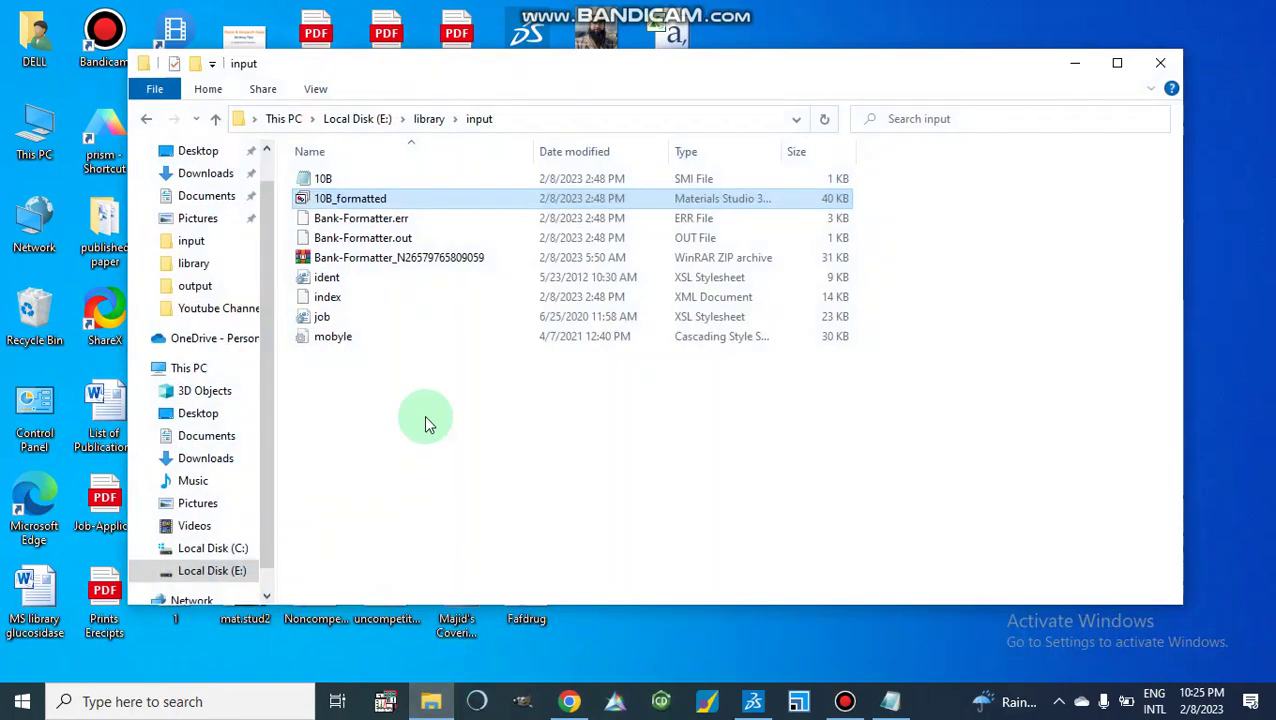
{"action": "left_click", "coordinate": [216, 120]}
{"action": "double_click", "coordinate": [335, 200]}
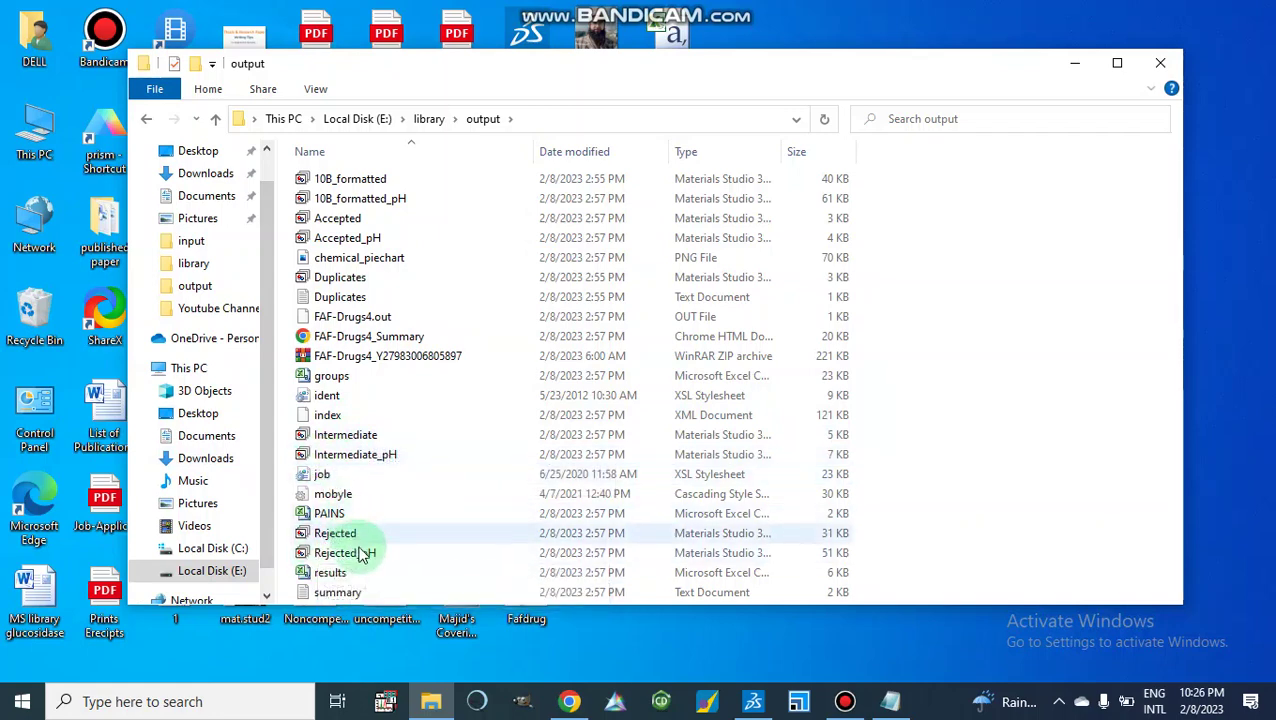
{"action": "double_click", "coordinate": [337, 593]}
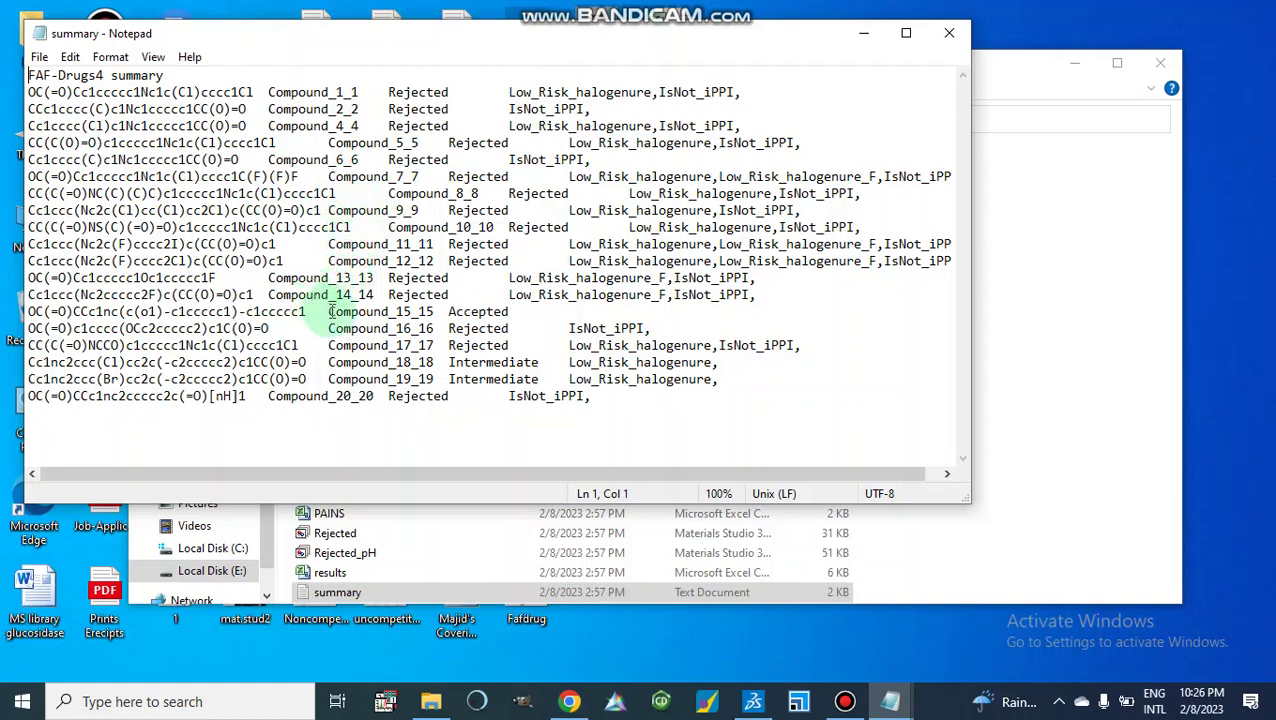
Highlight the Compound_15_15 entry and the Compound_18_18 and Compound_19_19 entries in the summary, and minimize the file
{"action": "left_click_drag", "start_coordinate": [330, 311], "coordinate": [509, 311]}
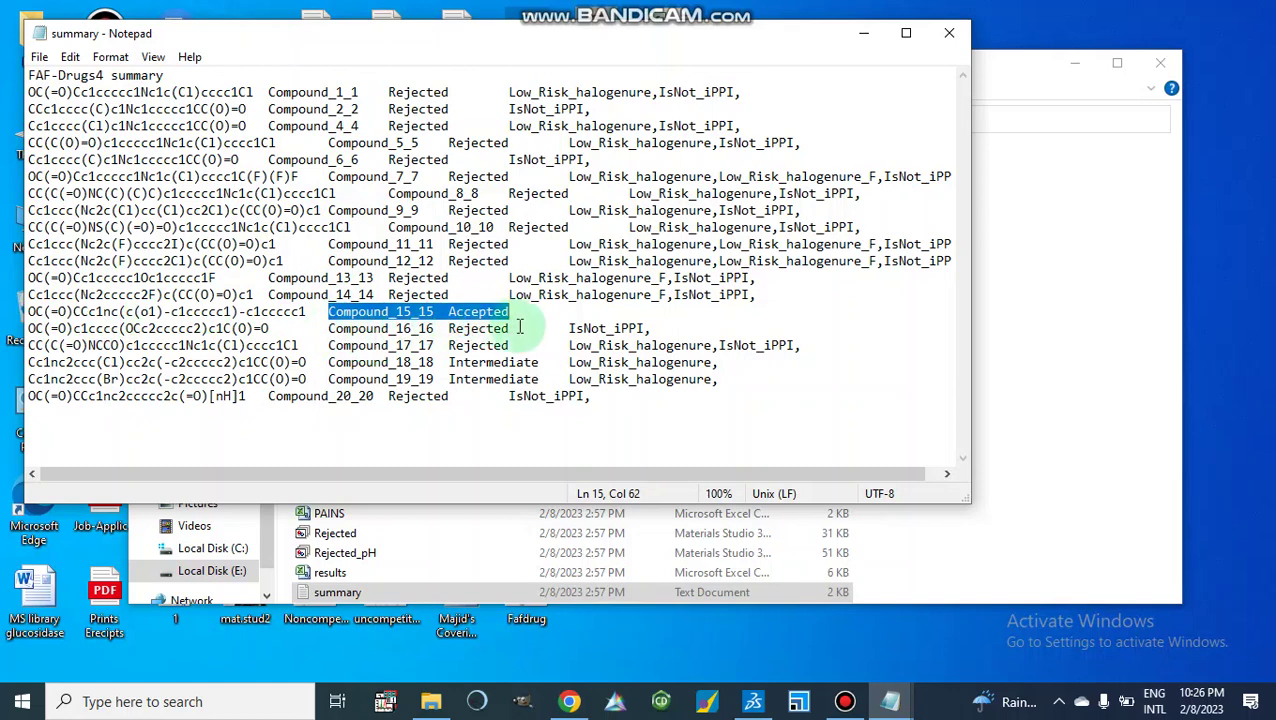
{"action": "left_click", "coordinate": [348, 345]}
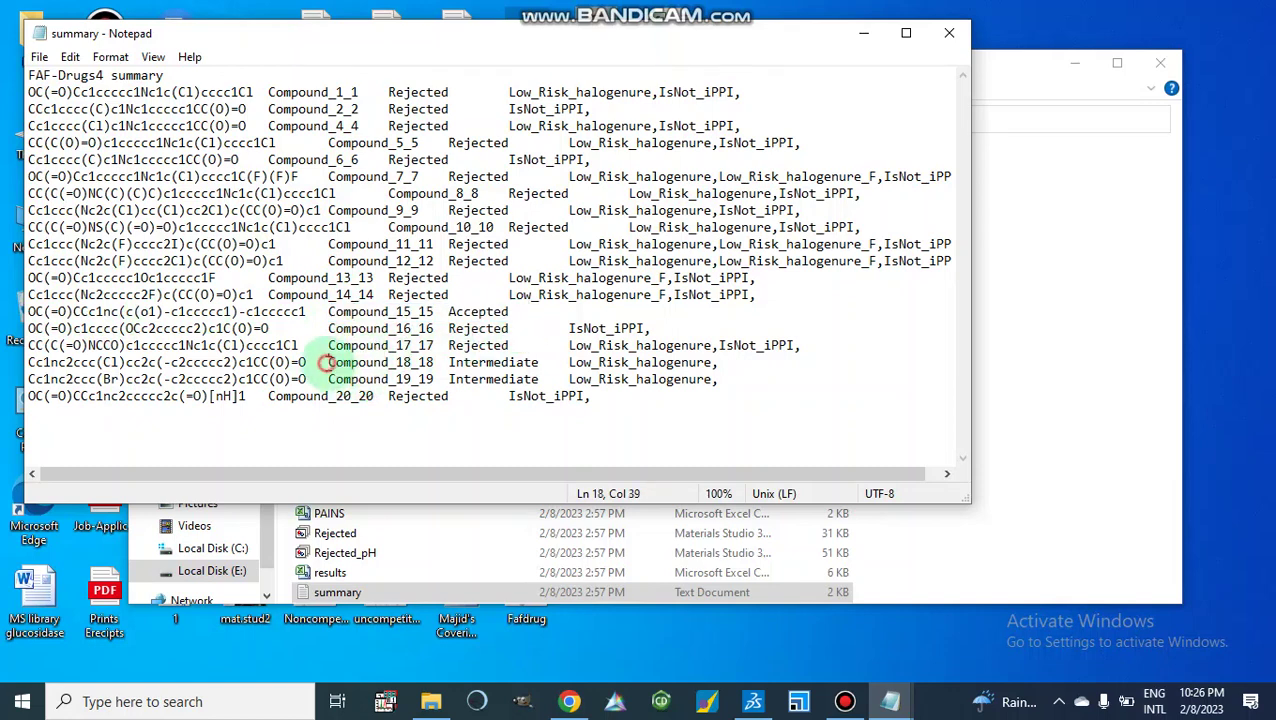
{"action": "left_click_drag", "start_coordinate": [327, 362], "coordinate": [557, 385]}
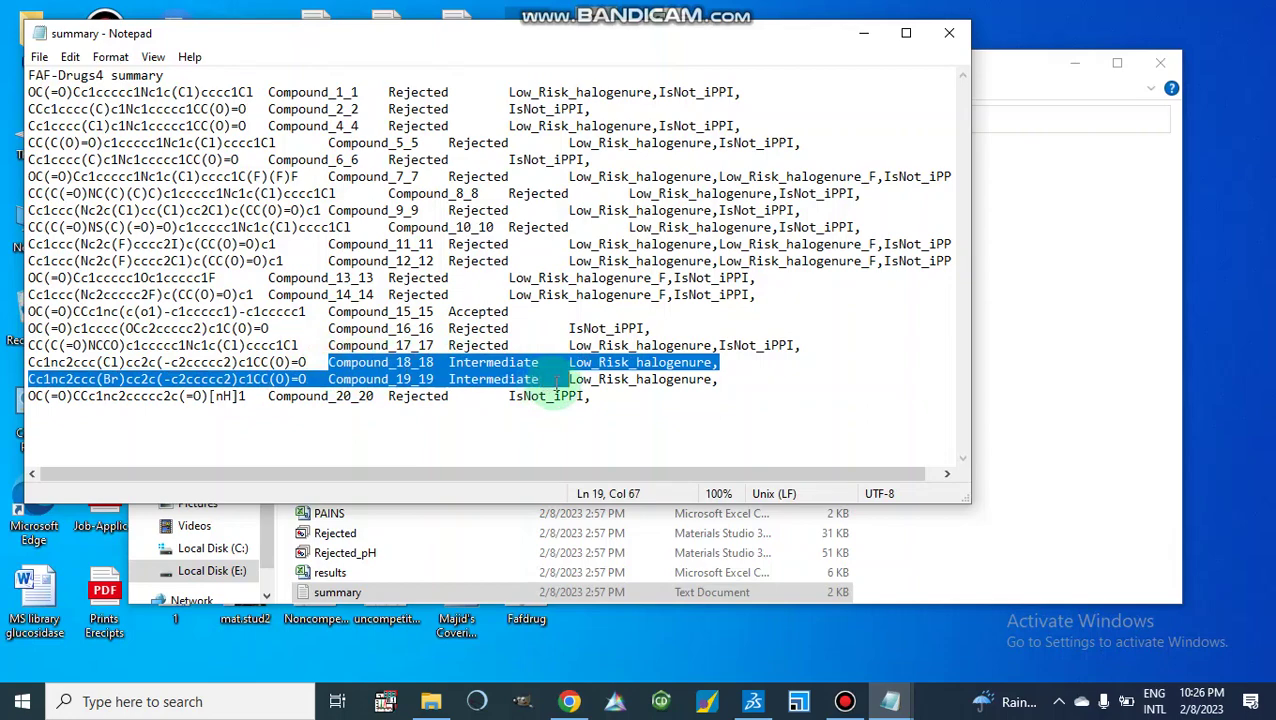
{"action": "left_click", "coordinate": [521, 435]}
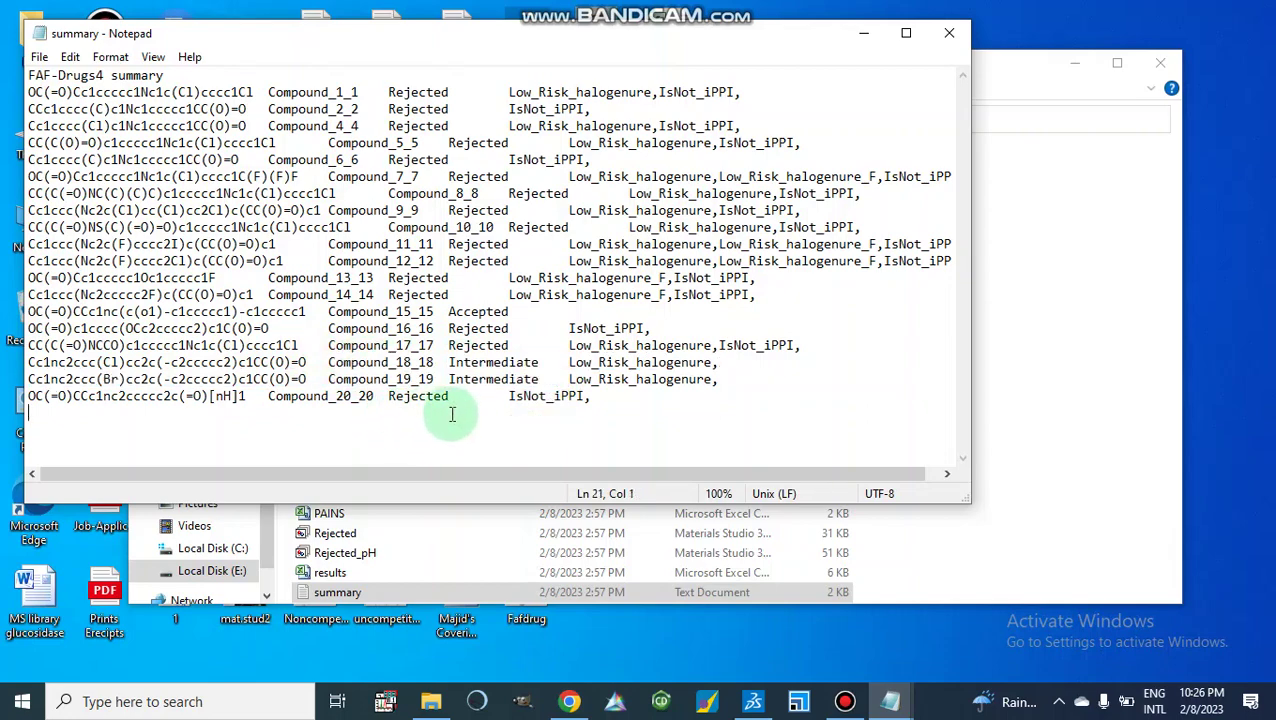
{"action": "left_click", "coordinate": [862, 34]}
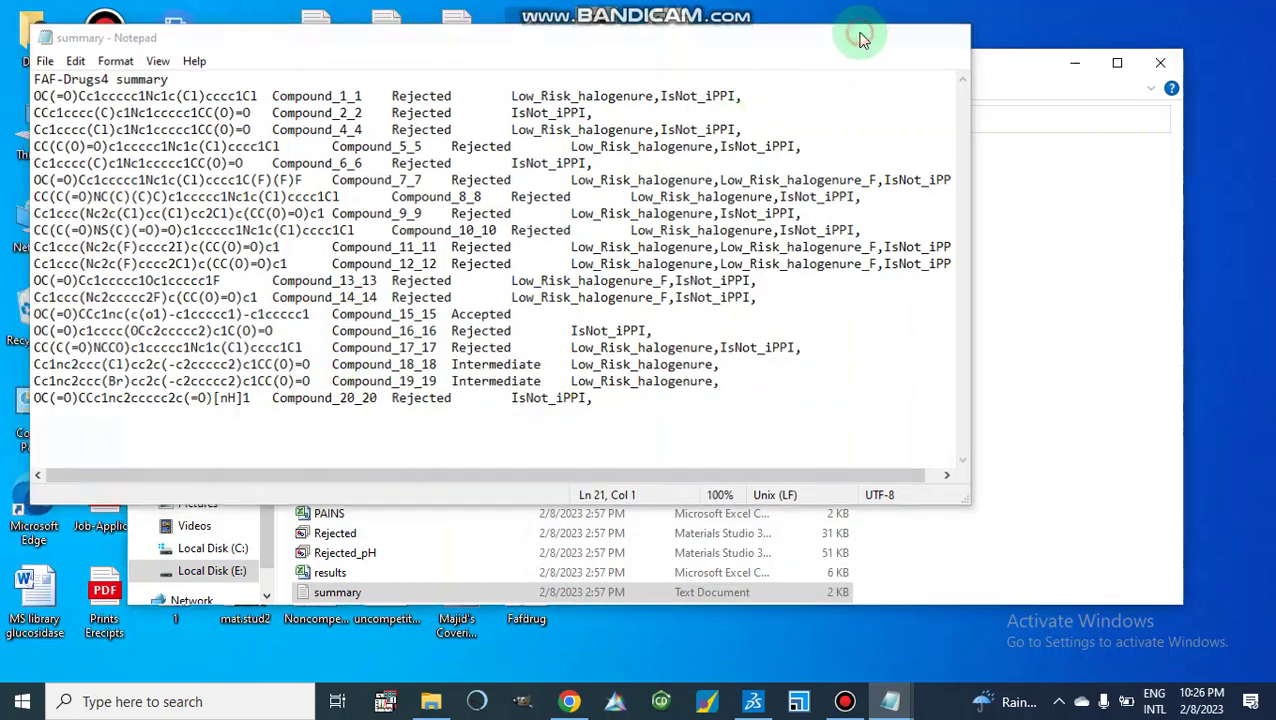
Switch to the browser to review the job's filtering options, and return to the output folder to look over its files
{"action": "left_click", "coordinate": [565, 703]}
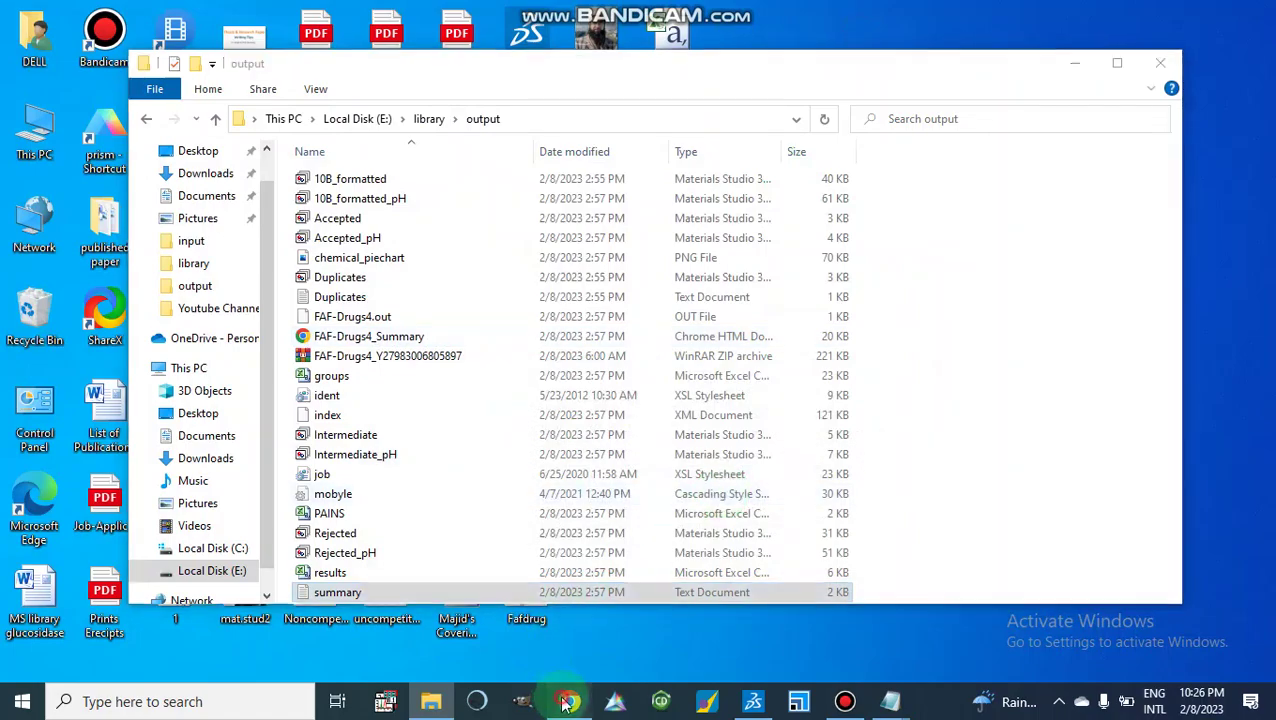
{"action": "scroll", "coordinate": [709, 561], "scroll_direction": "down", "scroll_amount": 3}
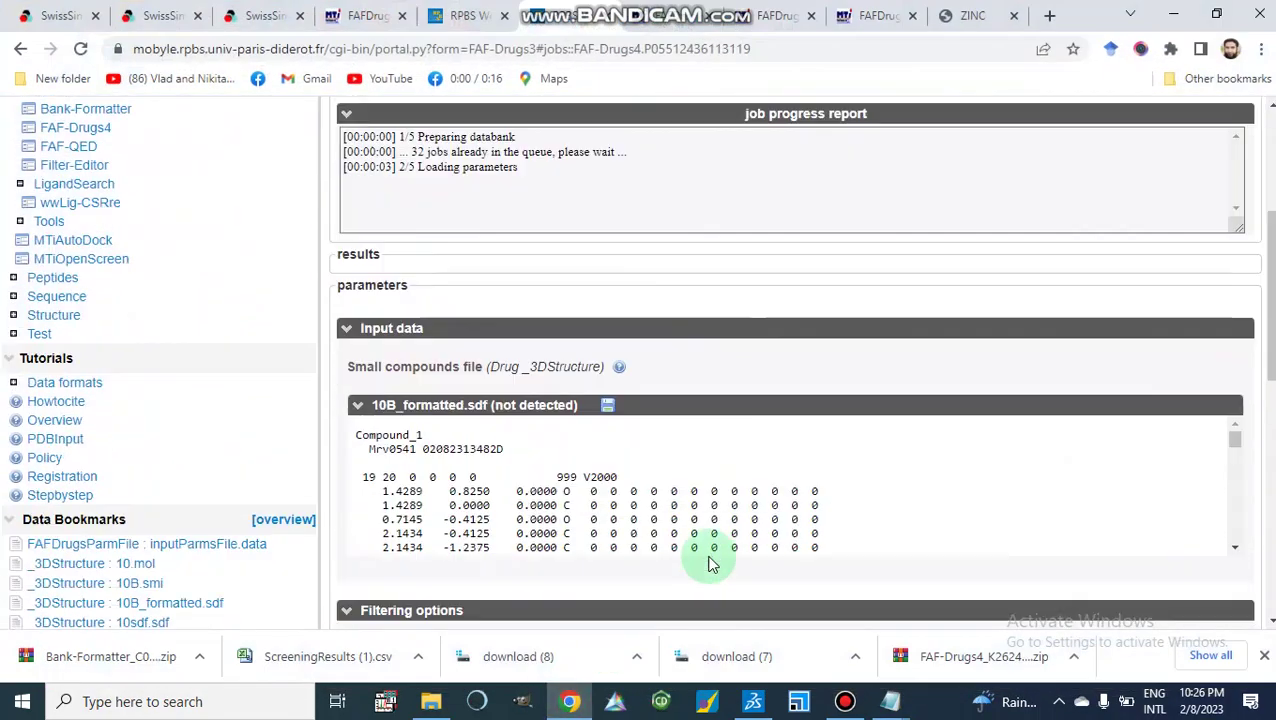
{"action": "scroll", "coordinate": [709, 563], "scroll_direction": "down", "scroll_amount": 10}
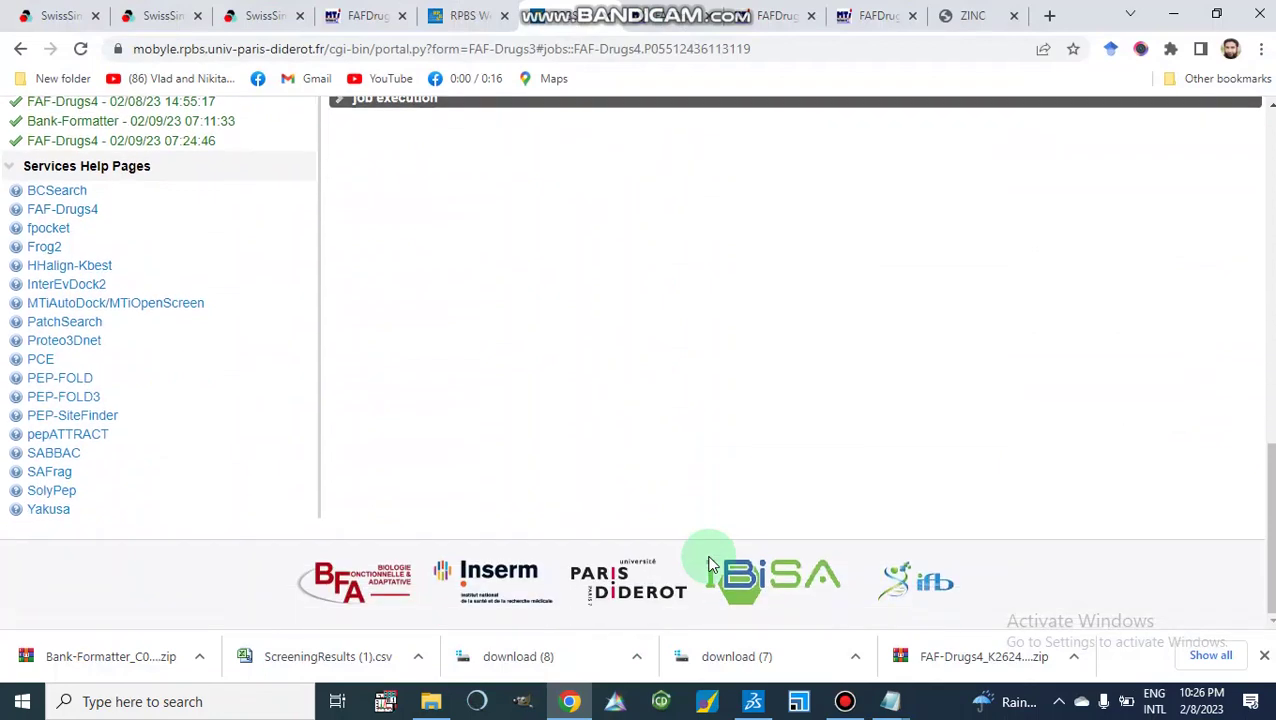
{"action": "scroll", "coordinate": [709, 563], "scroll_direction": "up", "scroll_amount": 4}
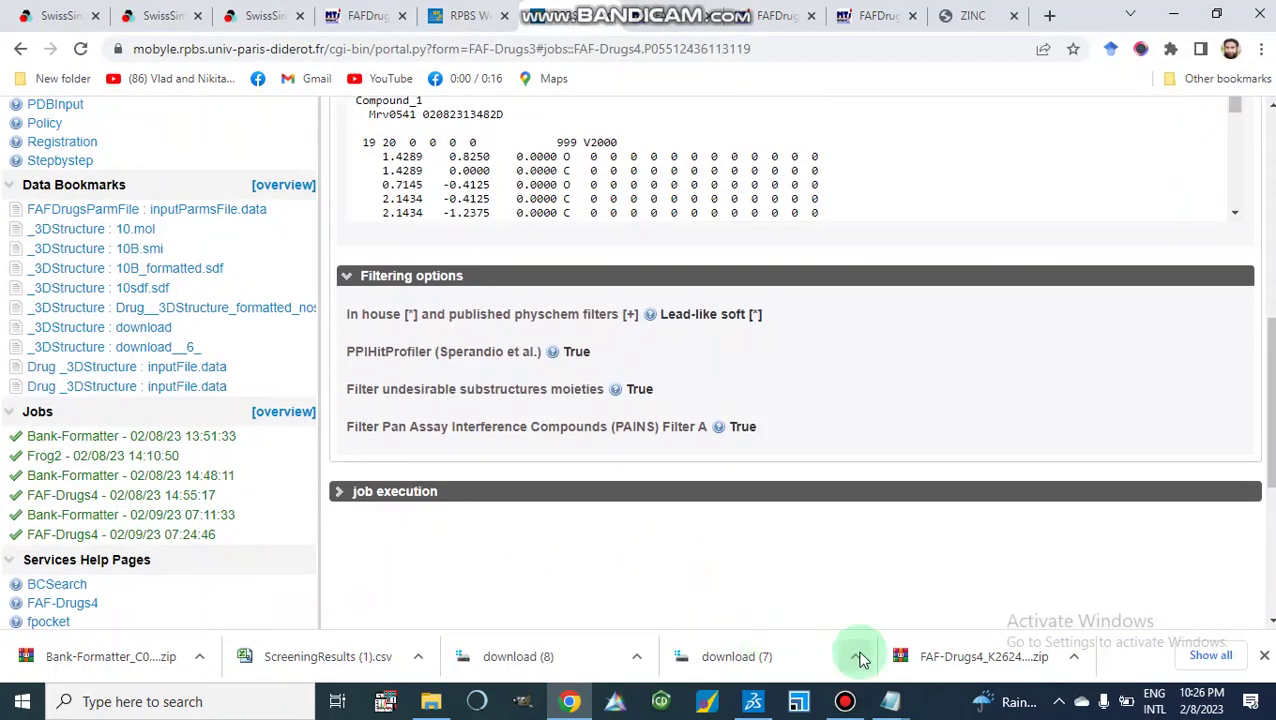
{"action": "left_click", "coordinate": [431, 701]}
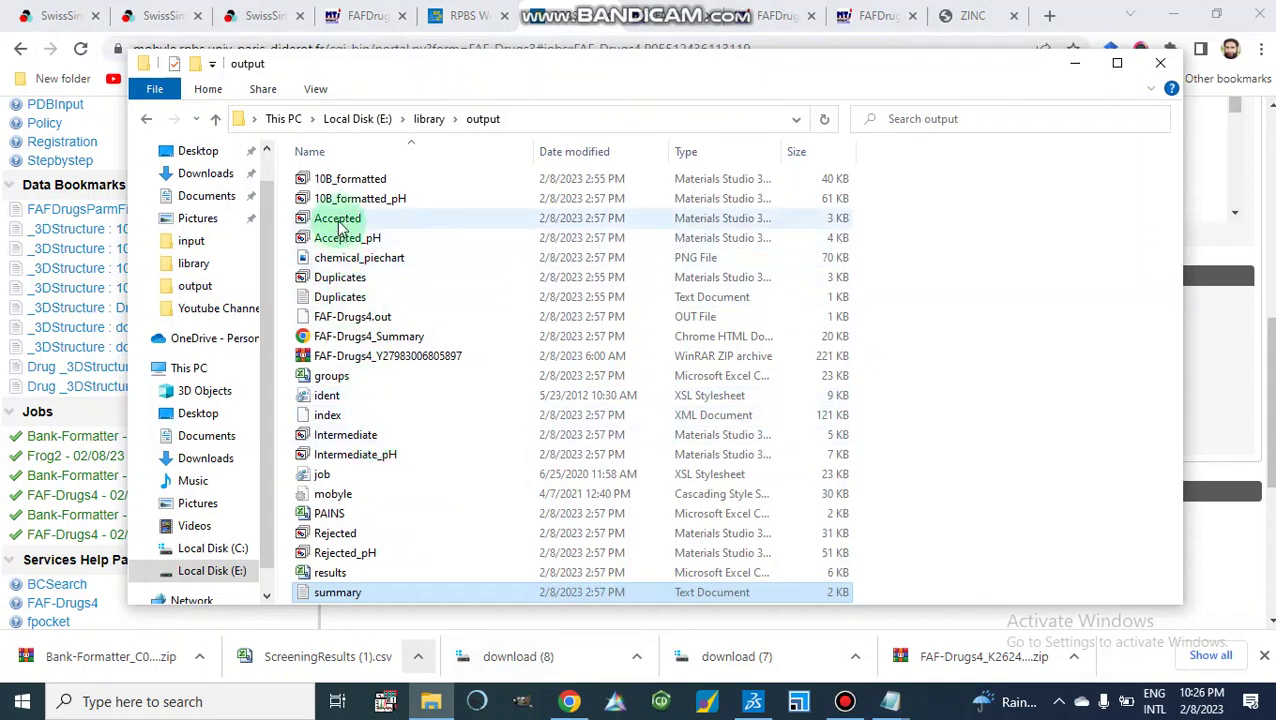
{"action": "left_click", "coordinate": [460, 376]}
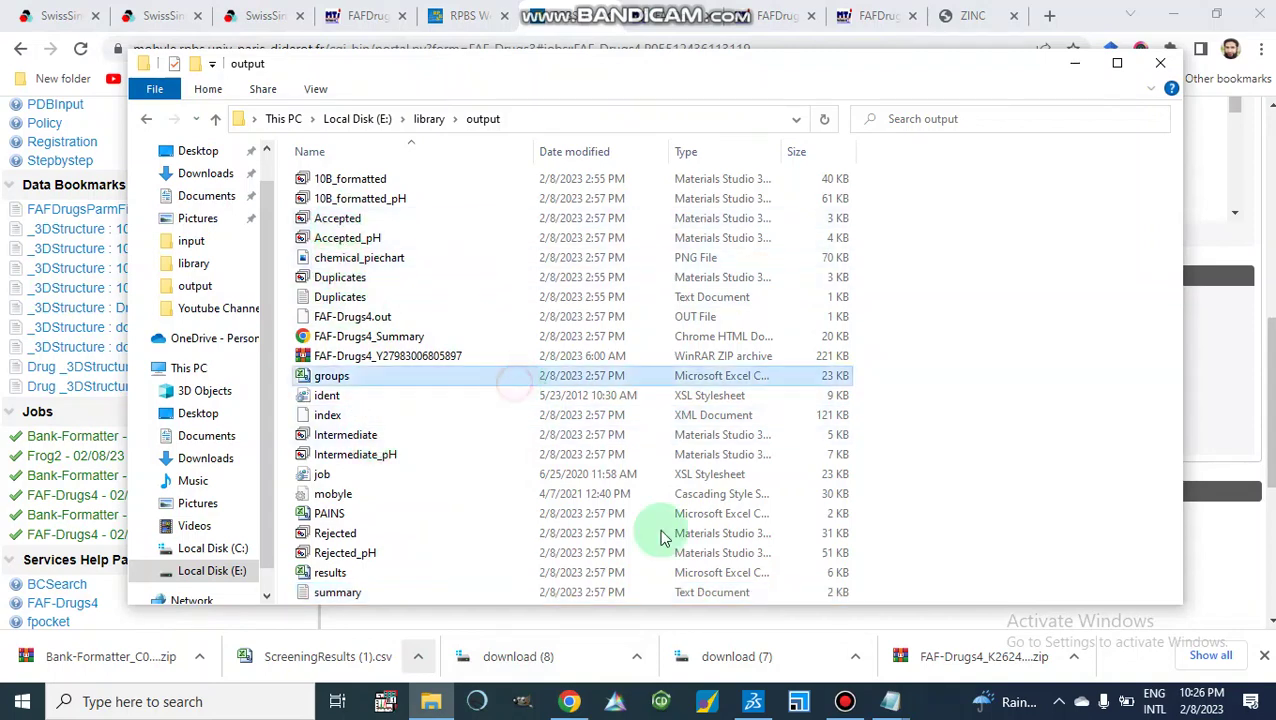
Switch to Discovery Studio and view the Compound_15 structure in the Accepted file and the compounds in the Rejected file
{"action": "left_click", "coordinate": [752, 703]}
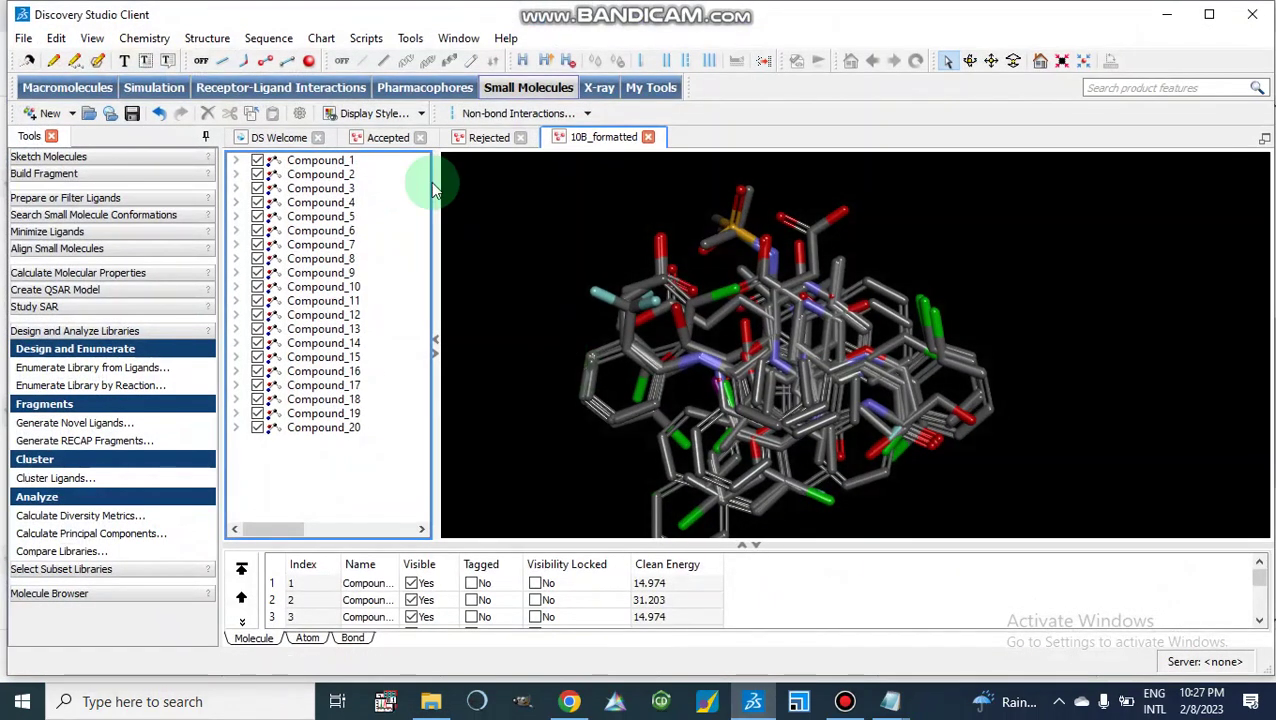
{"action": "left_click", "coordinate": [387, 140]}
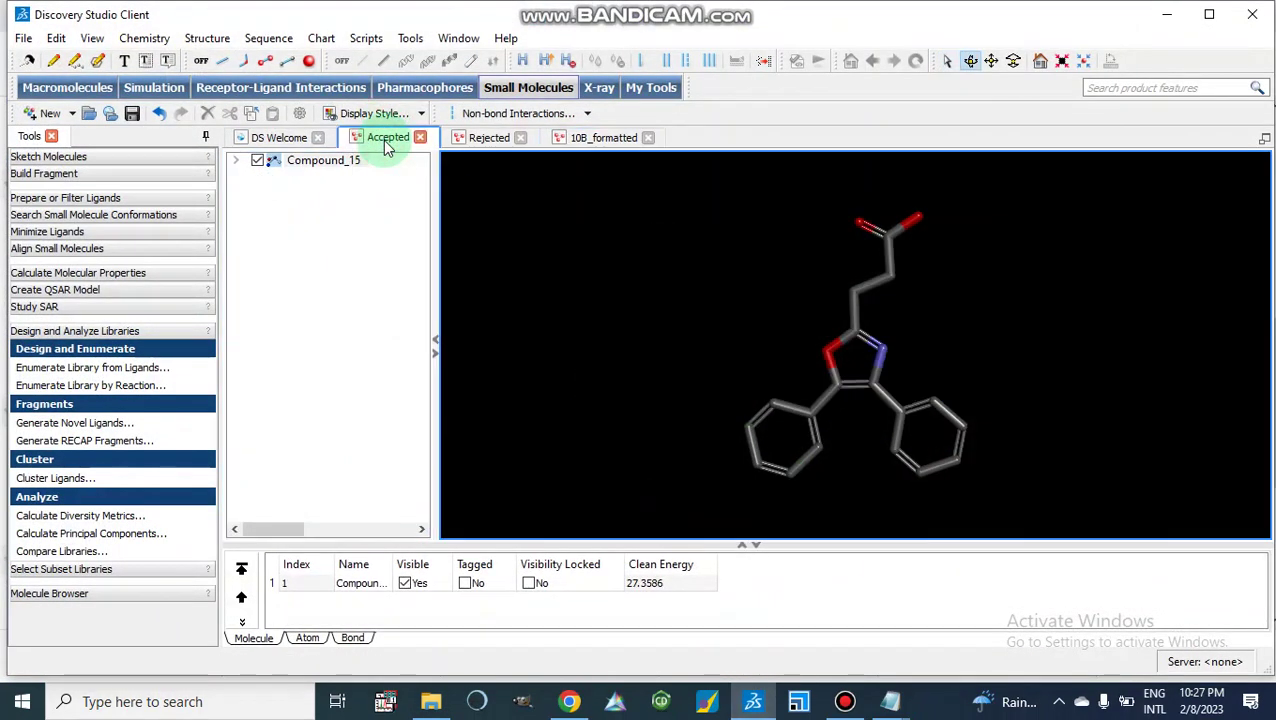
{"action": "left_click", "coordinate": [321, 166]}
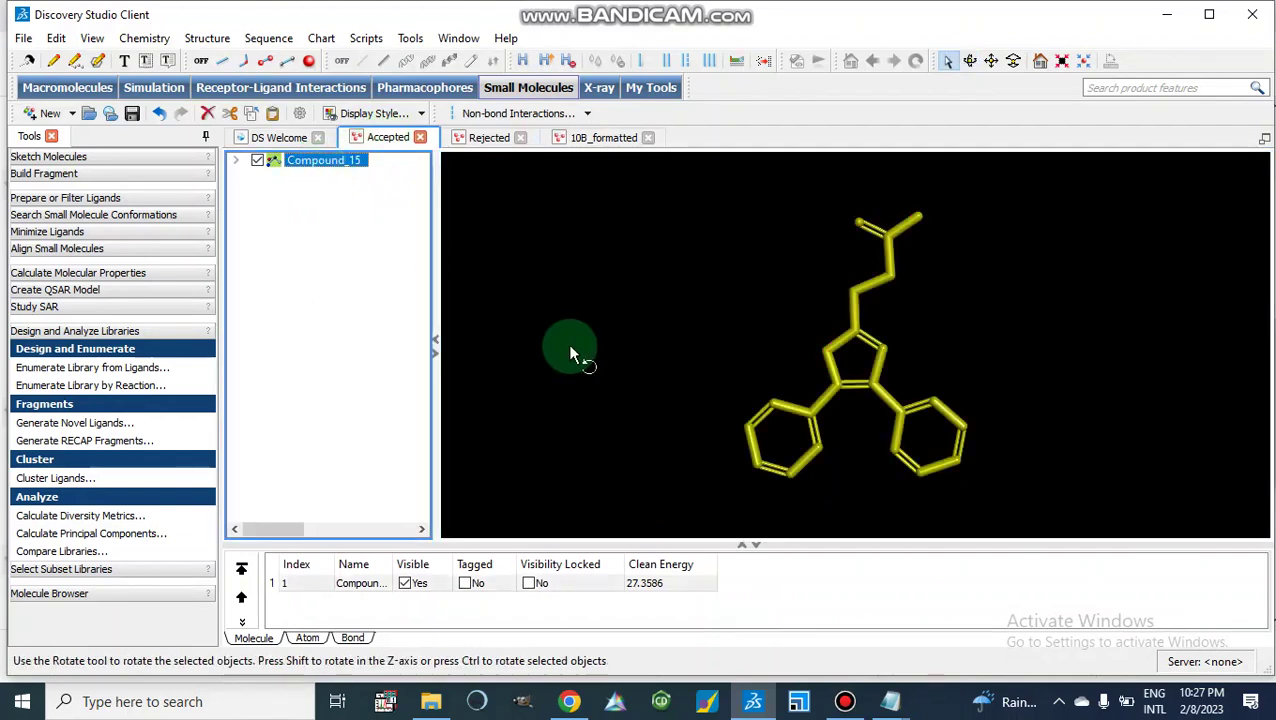
{"action": "left_click", "coordinate": [700, 372]}
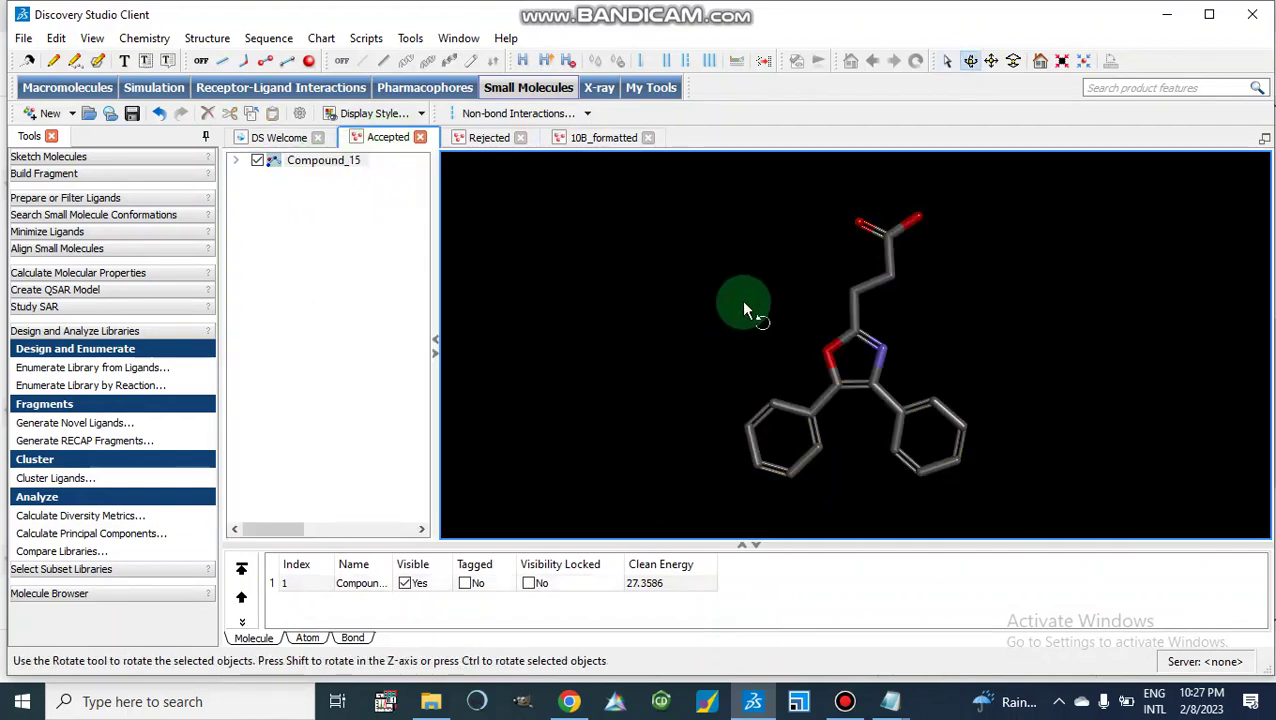
{"action": "left_click", "coordinate": [486, 138]}
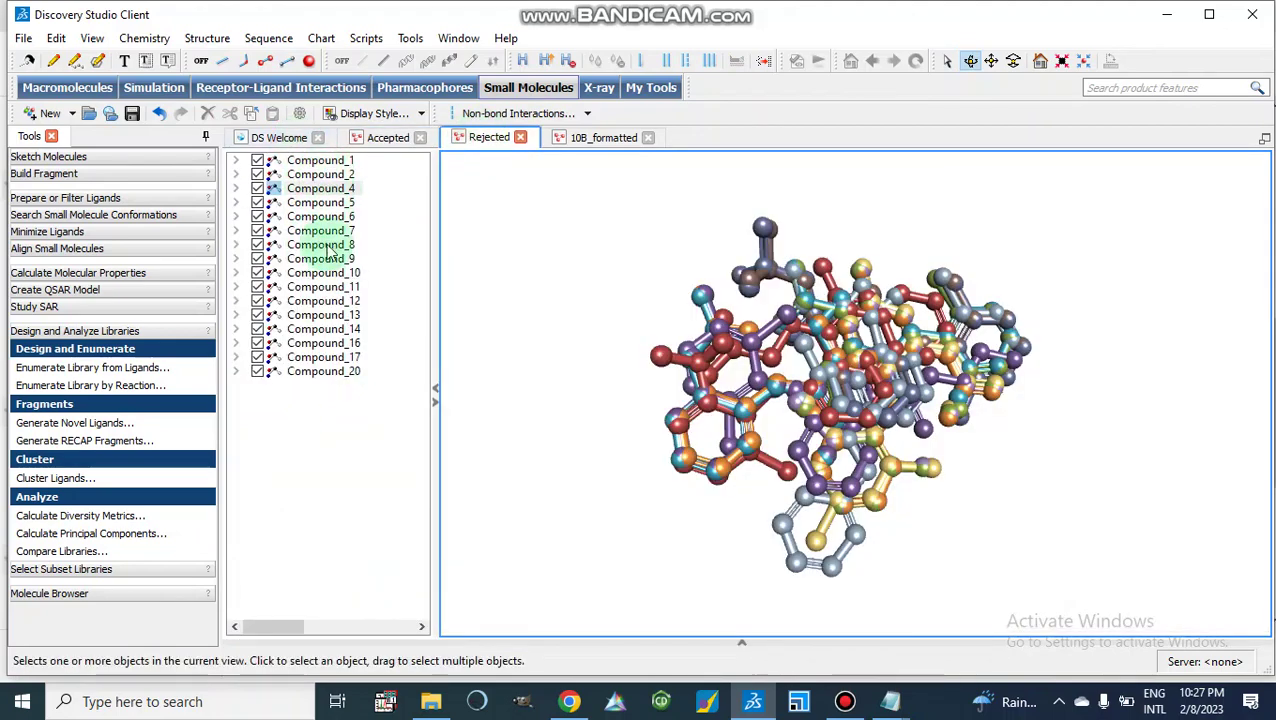
{"action": "left_click", "coordinate": [336, 400]}
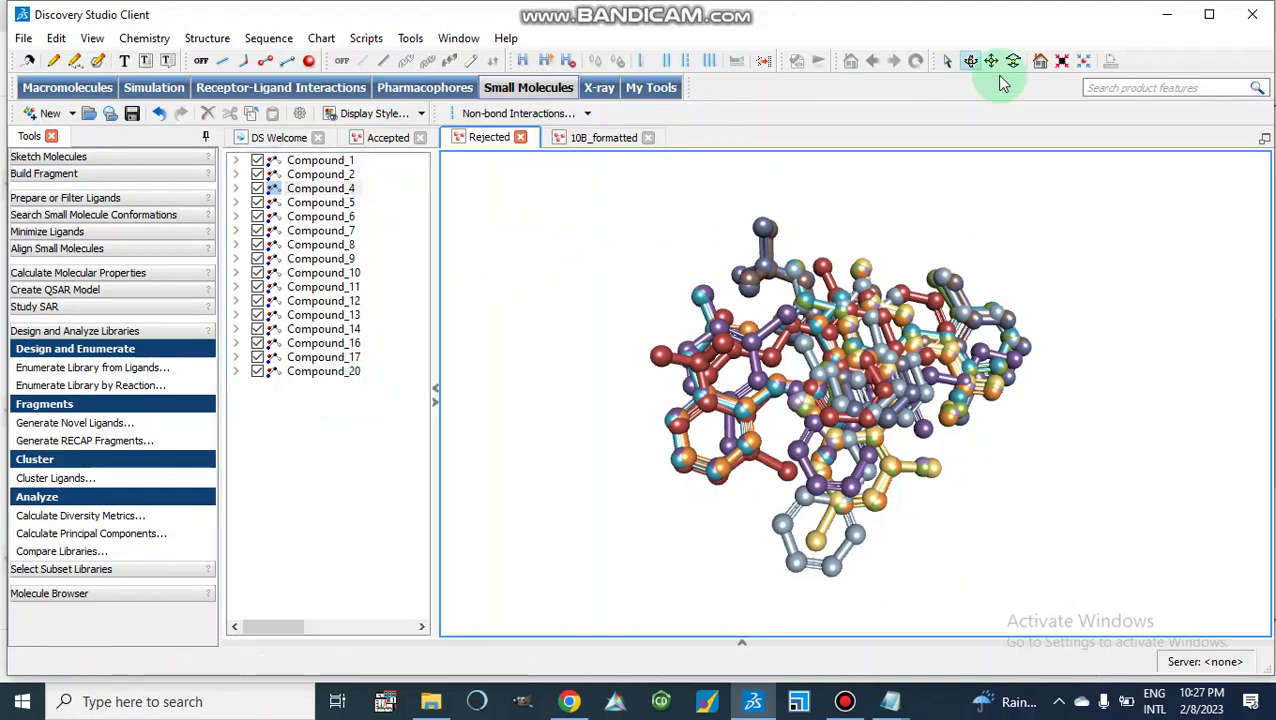
Minimize Discovery Studio and open the Intermediate file from the output folder with BIOVIA Discovery Studio 2017 R2
{"action": "left_click", "coordinate": [1161, 16]}
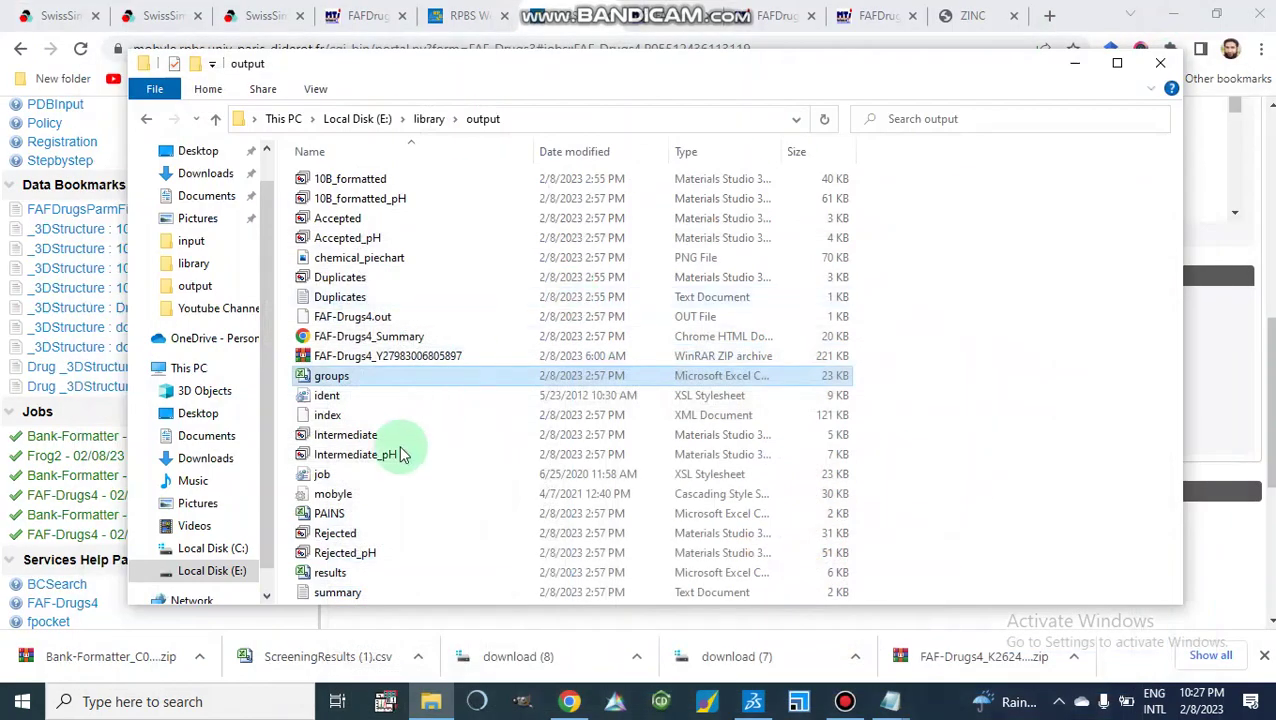
{"action": "left_click", "coordinate": [340, 437]}
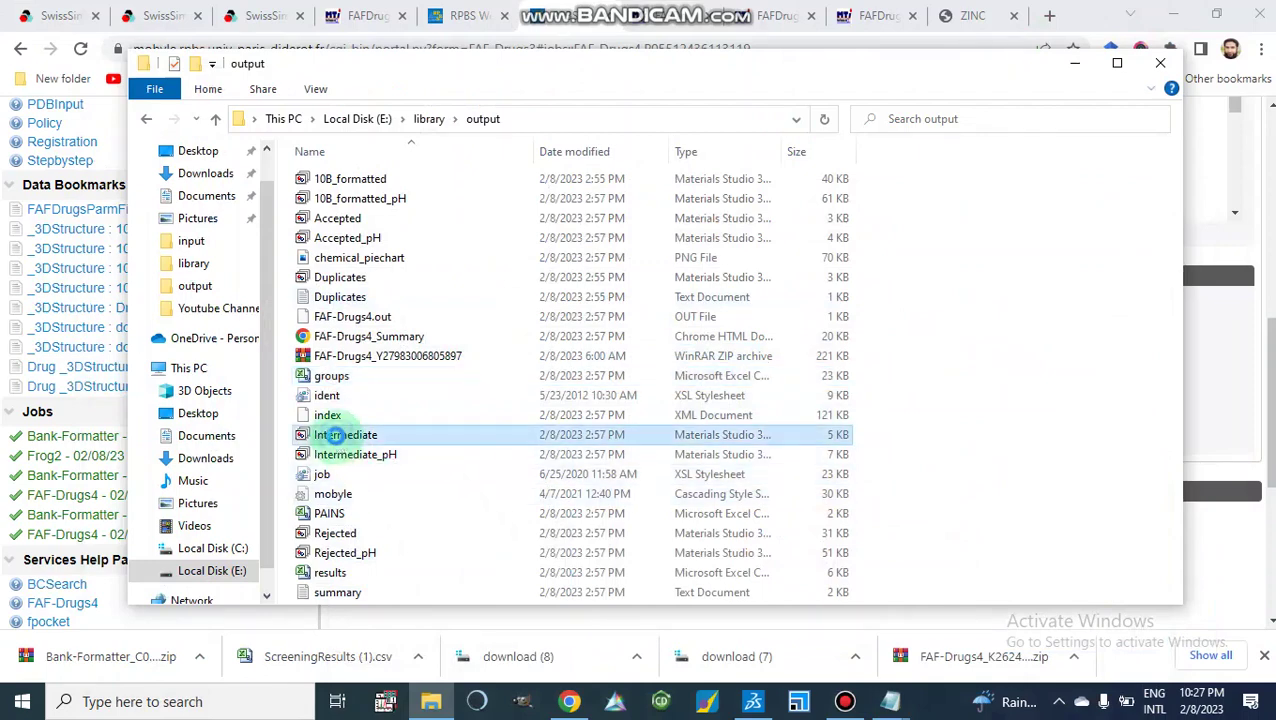
{"action": "right_click", "coordinate": [346, 437]}
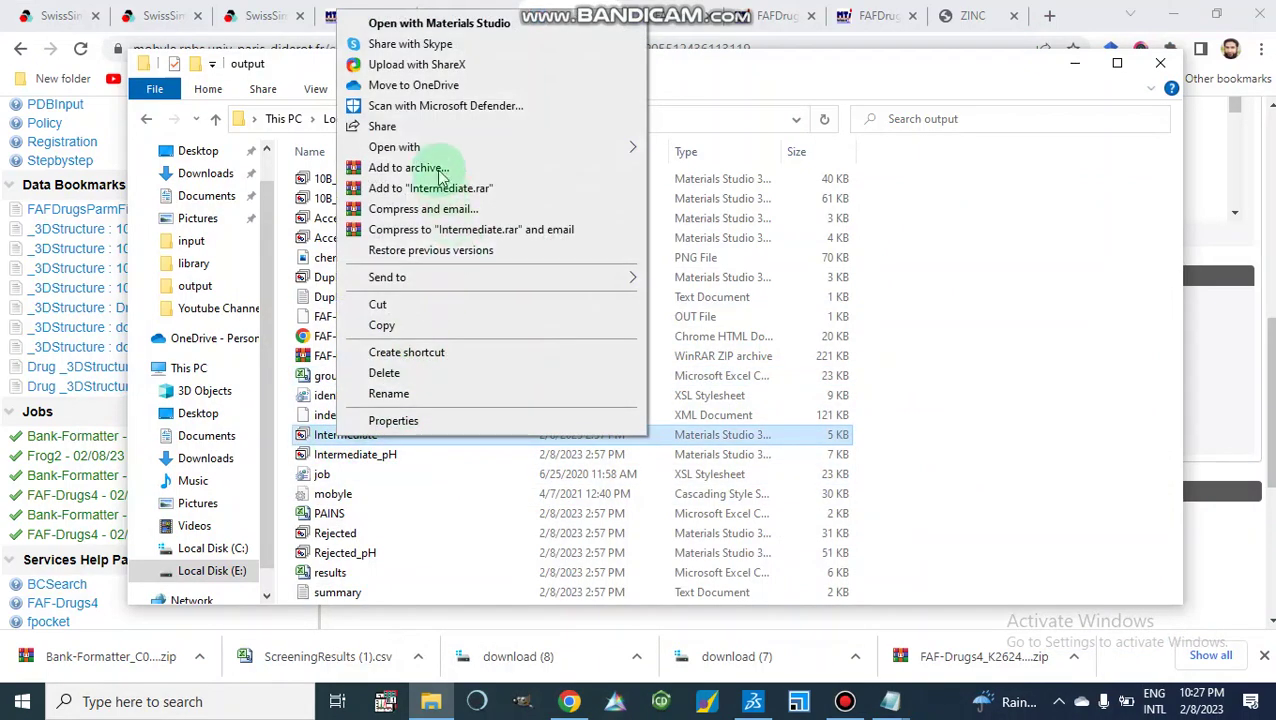
{"action": "mouse_move", "coordinate": [627, 149]}
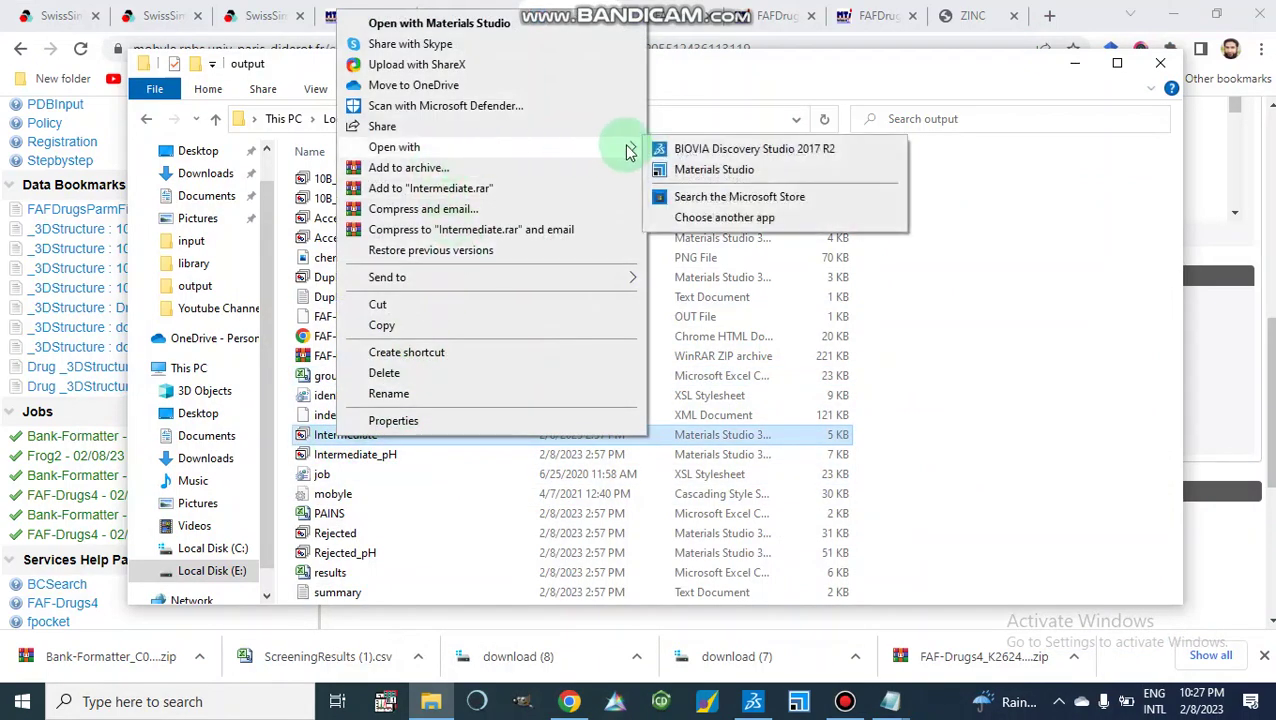
{"action": "left_click", "coordinate": [700, 153]}
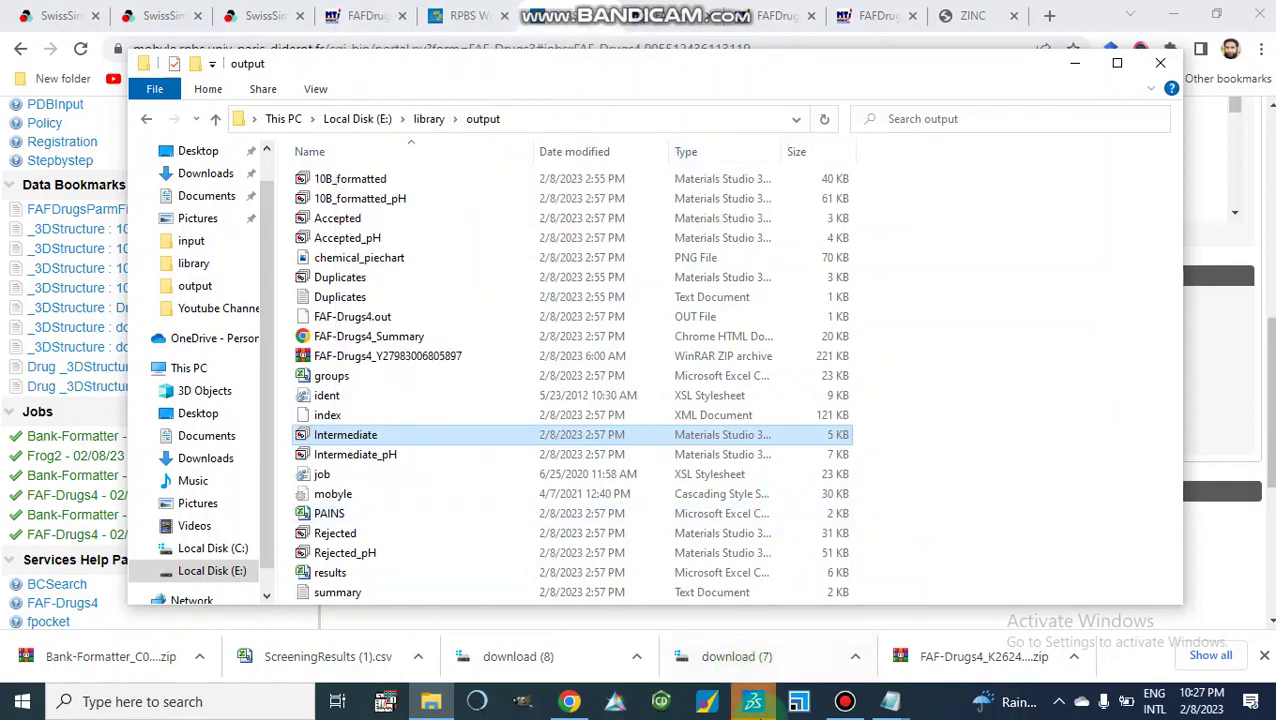
{"action": "left_click", "coordinate": [755, 703]}
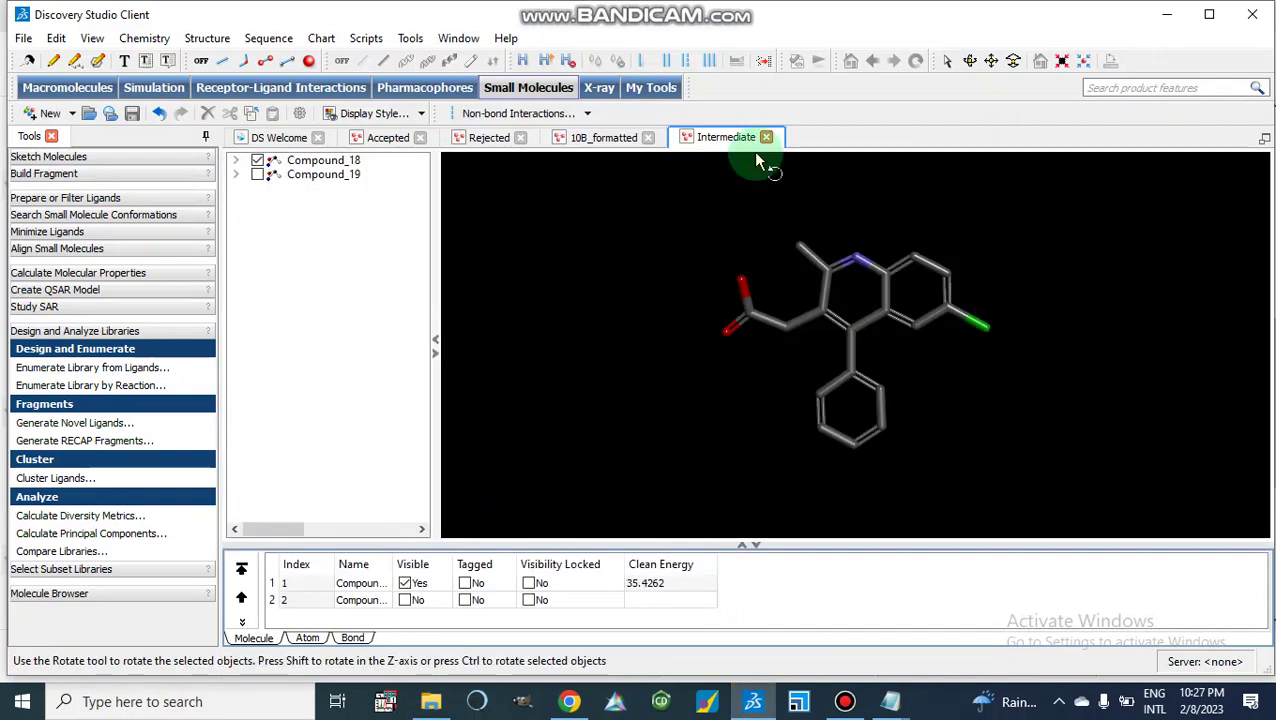
Display Compound_19 together with Compound_18 using Show All, and rotate the overlaid structures
{"action": "left_click", "coordinate": [257, 175]}
{"action": "left_click", "coordinate": [380, 267]}
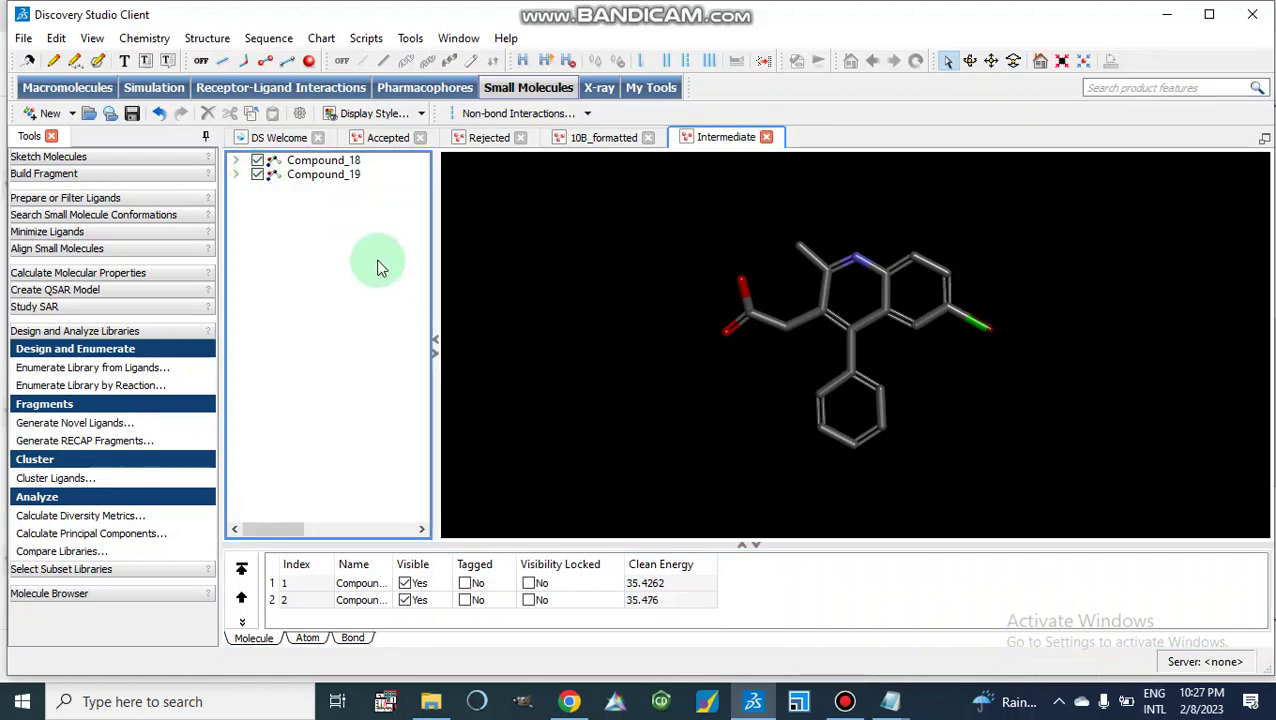
{"action": "right_click", "coordinate": [377, 266]}
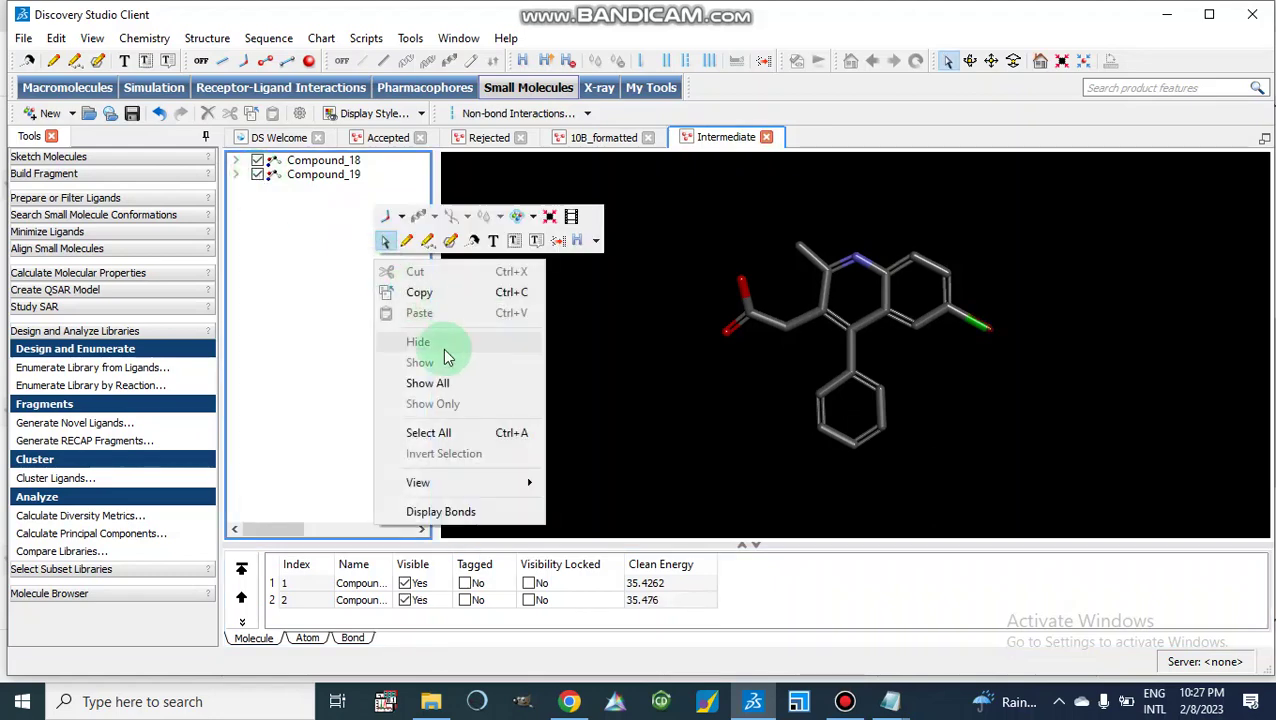
{"action": "left_click", "coordinate": [445, 383]}
{"action": "left_click", "coordinate": [538, 366]}
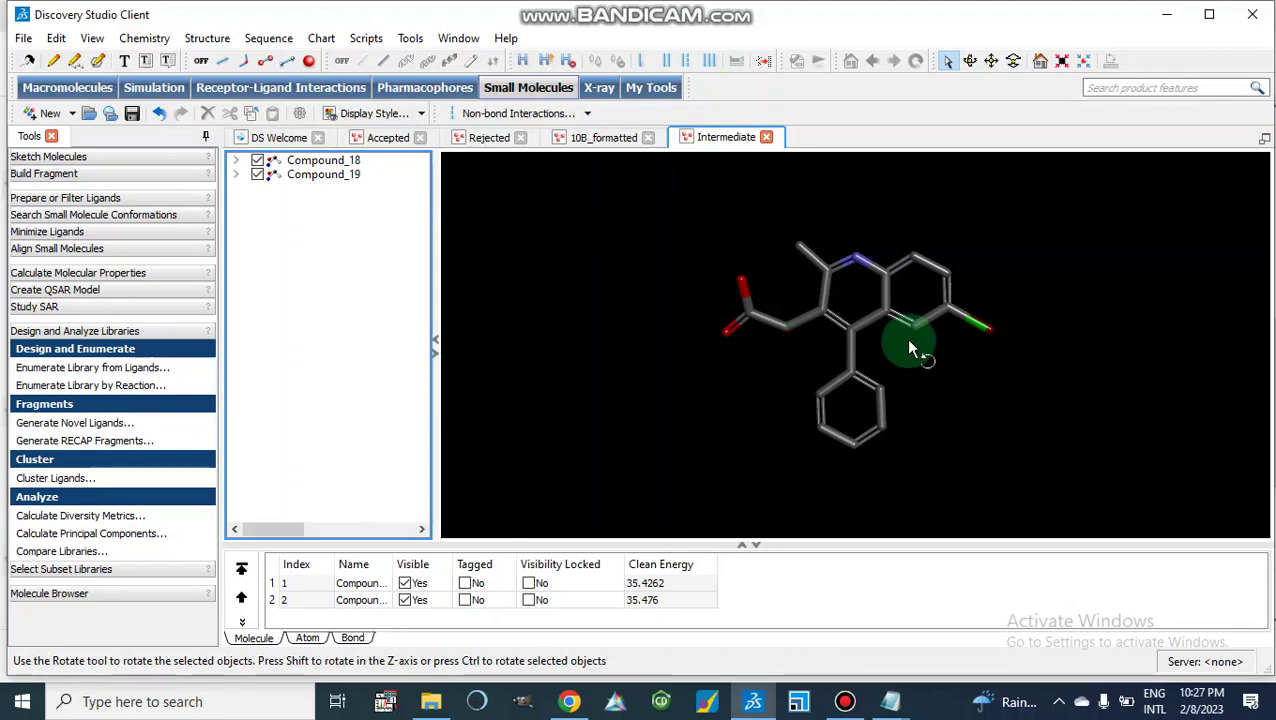
{"action": "left_click_drag", "start_coordinate": [909, 345], "coordinate": [929, 379]}
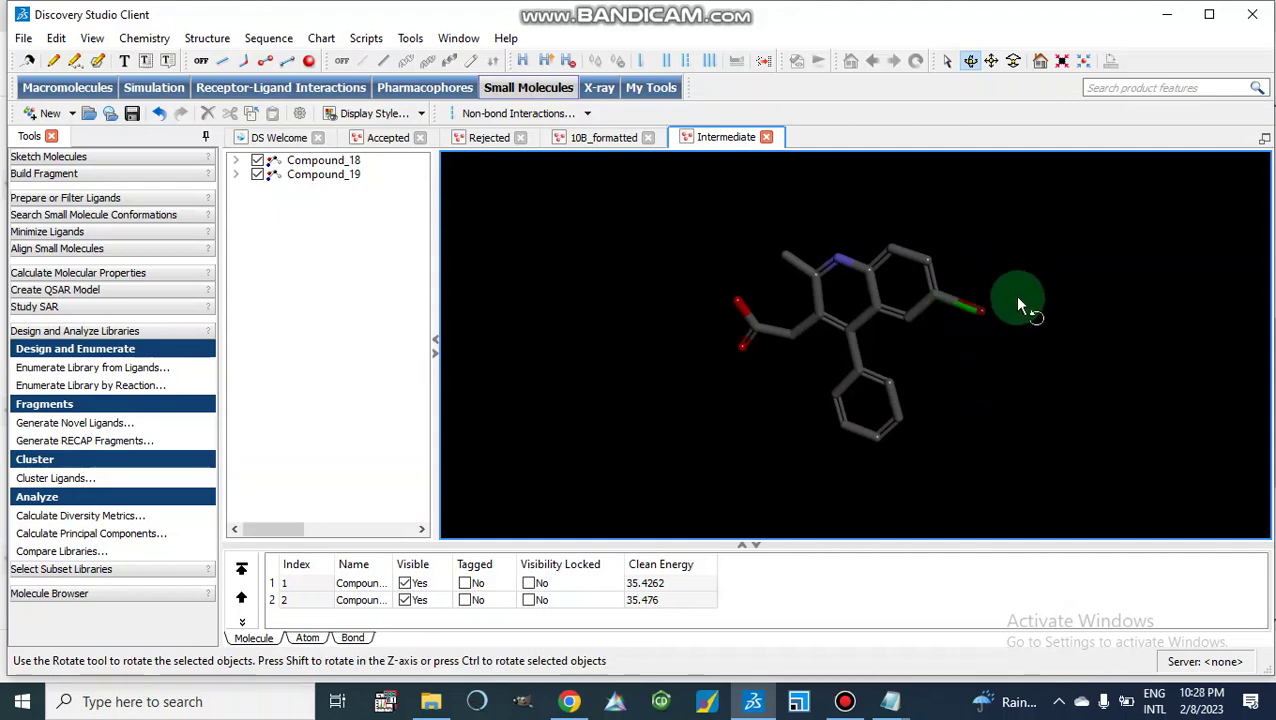
Expand the atom lists of Compound_19 and Compound_18 and highlight O21, Br8 and Cl8 to compare the two structures
{"action": "left_click", "coordinate": [325, 174]}
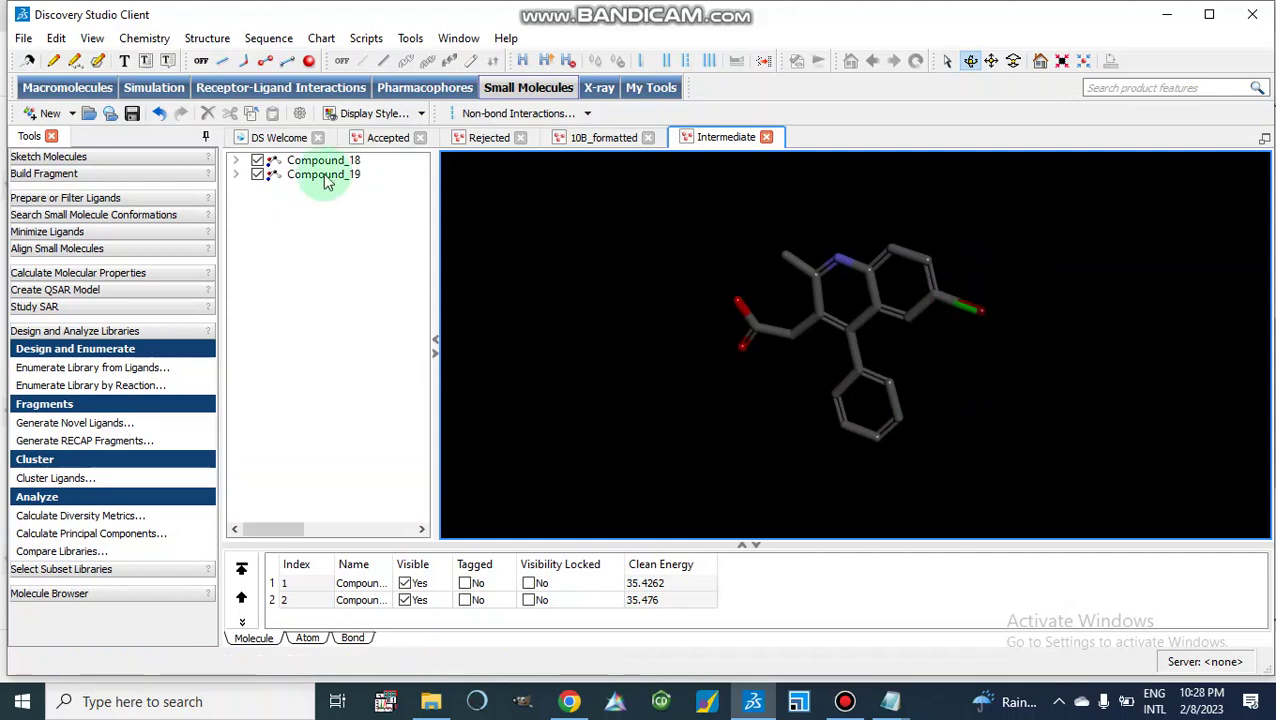
{"action": "left_click", "coordinate": [253, 181]}
{"action": "left_click", "coordinate": [238, 175]}
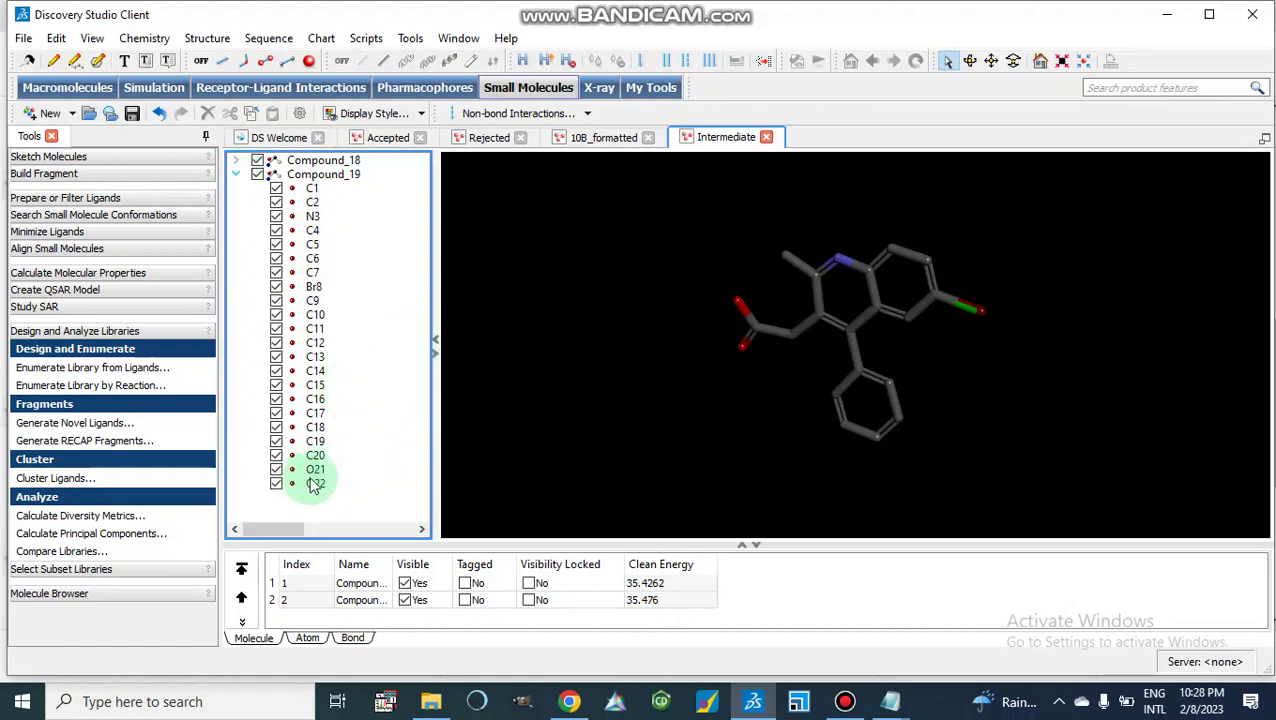
{"action": "left_click_drag", "start_coordinate": [314, 487], "coordinate": [310, 468]}
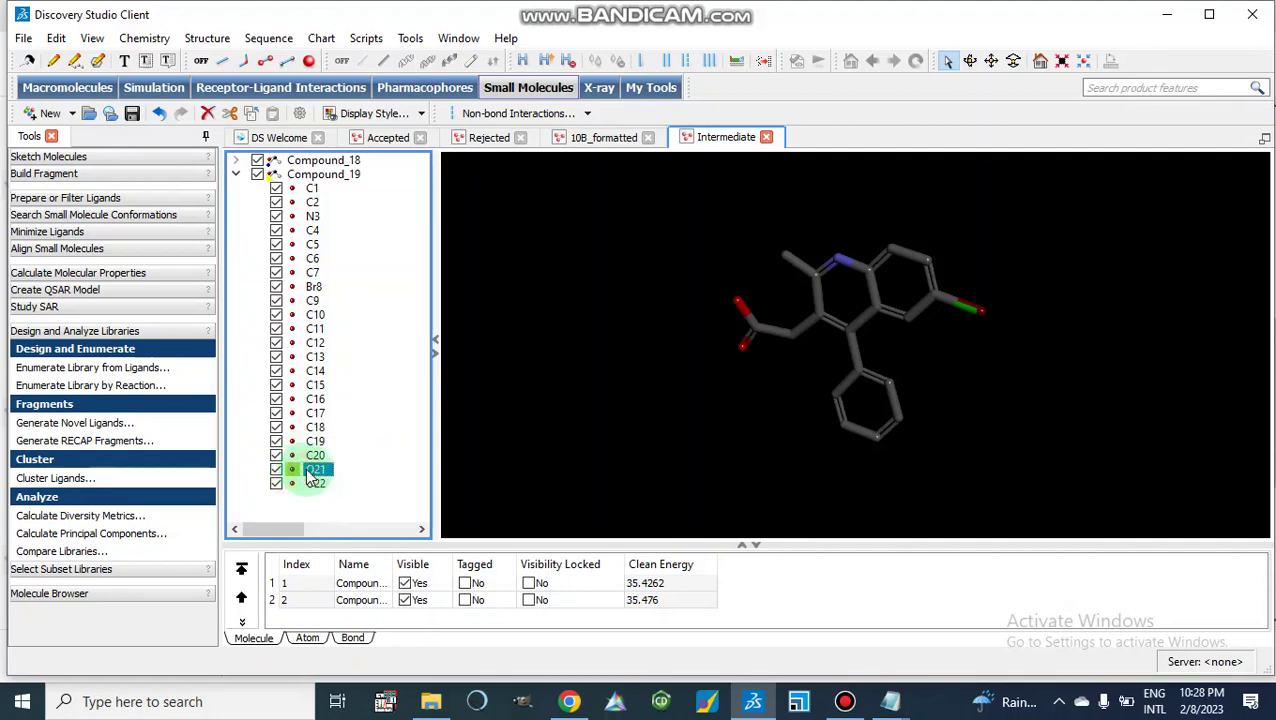
{"action": "mouse_move", "coordinate": [295, 477]}
{"action": "left_mouse_down"}
{"action": "mouse_move", "coordinate": [310, 248]}
{"action": "mouse_move", "coordinate": [314, 285]}
{"action": "left_mouse_up"}
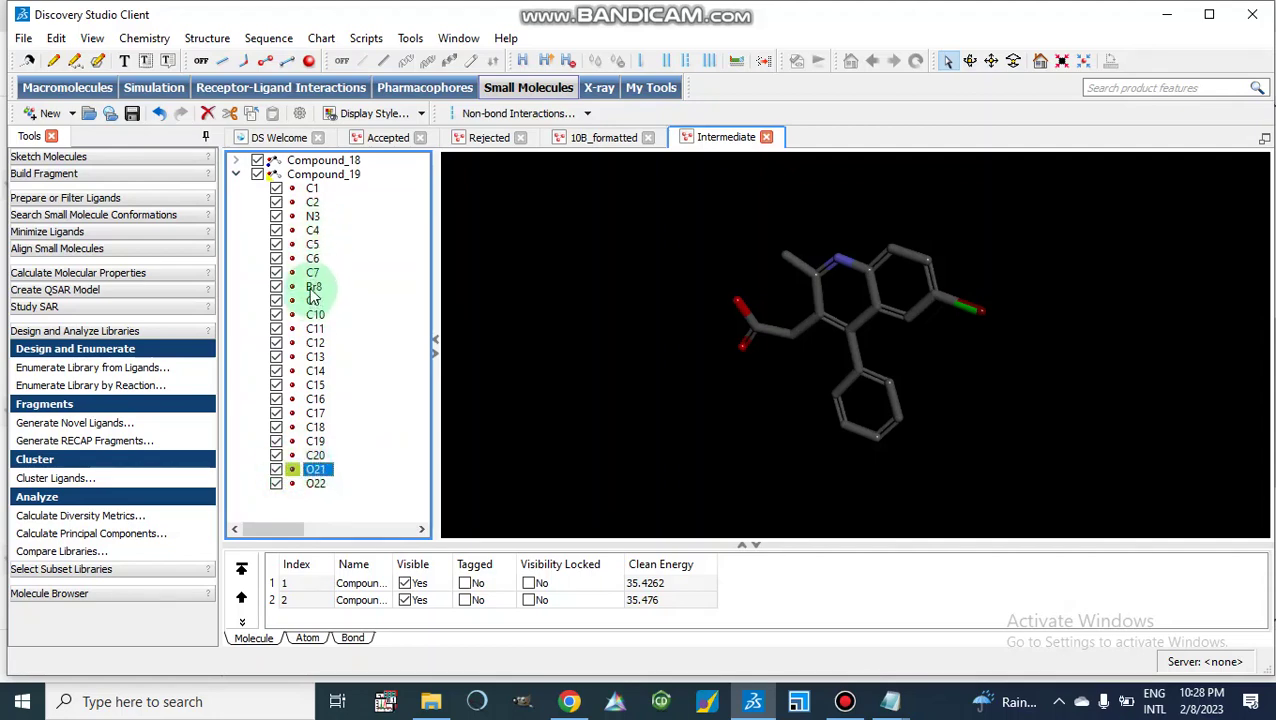
{"action": "left_click", "coordinate": [313, 289]}
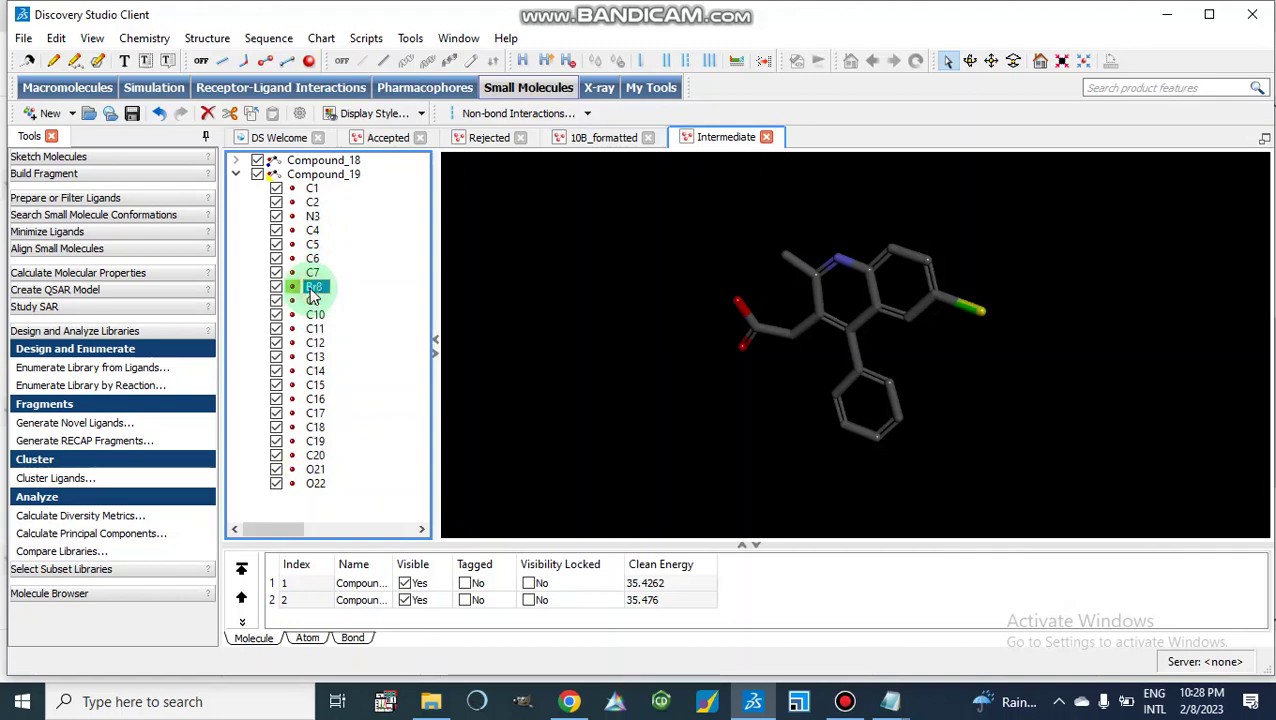
{"action": "left_click", "coordinate": [235, 161]}
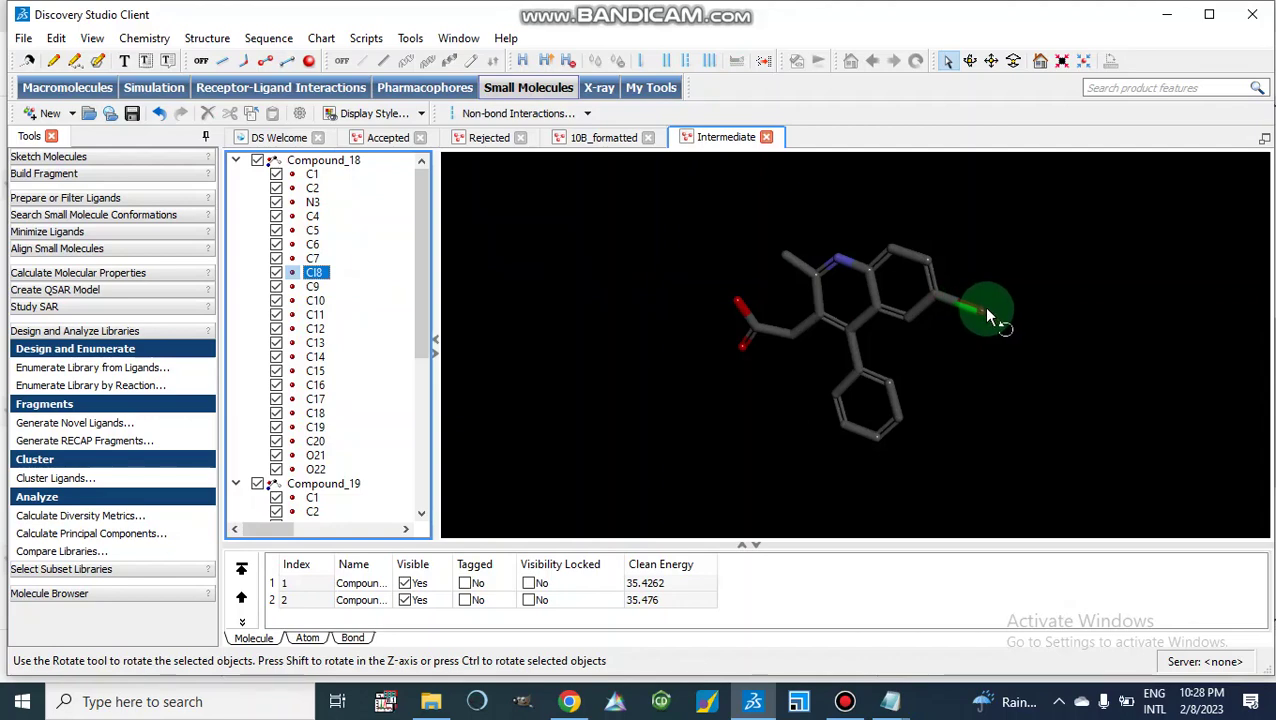
{"action": "left_click", "coordinate": [637, 384]}
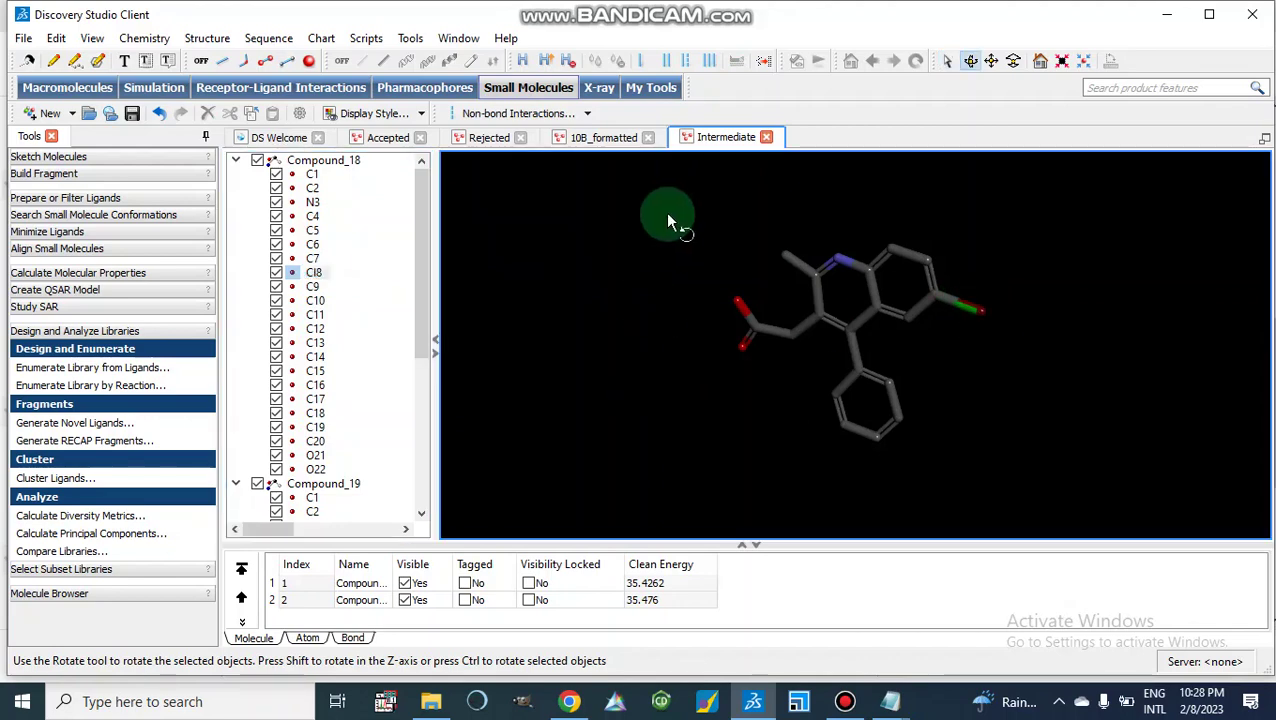
Look over the compounds in the 10B_formatted, Rejected and Accepted files, and minimize Discovery Studio
{"action": "left_click", "coordinate": [594, 146]}
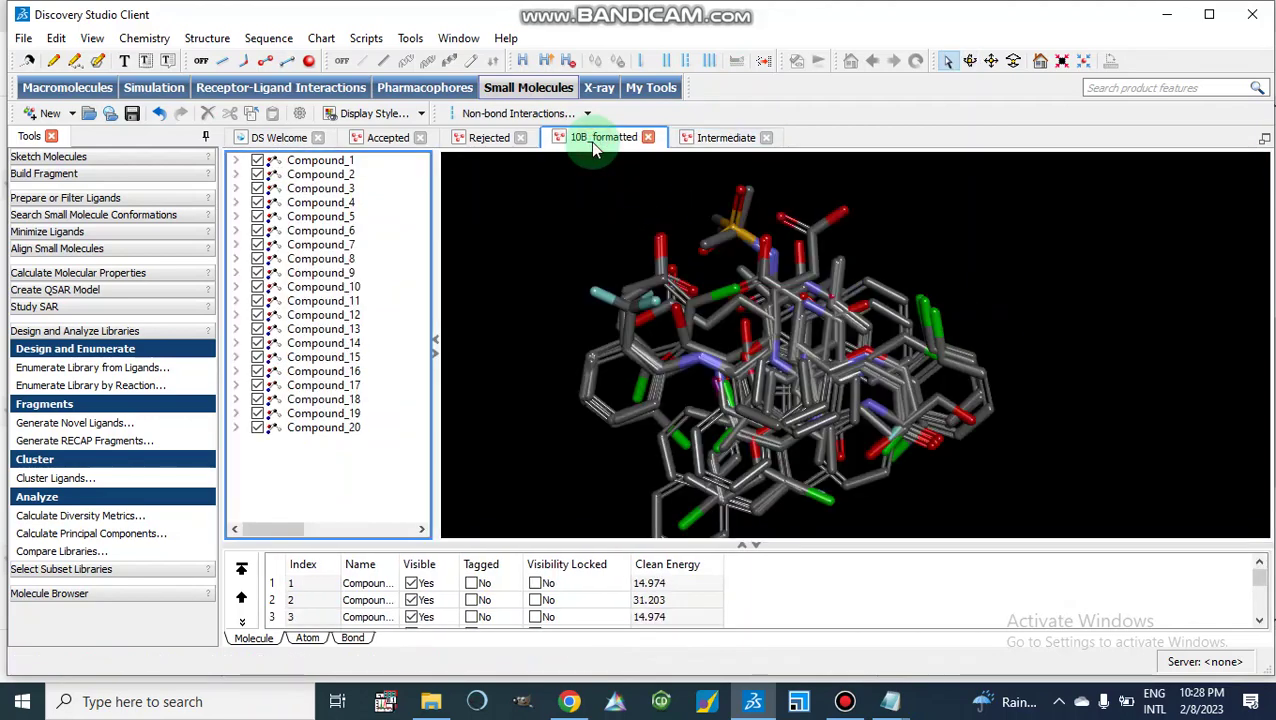
{"action": "left_click", "coordinate": [480, 143]}
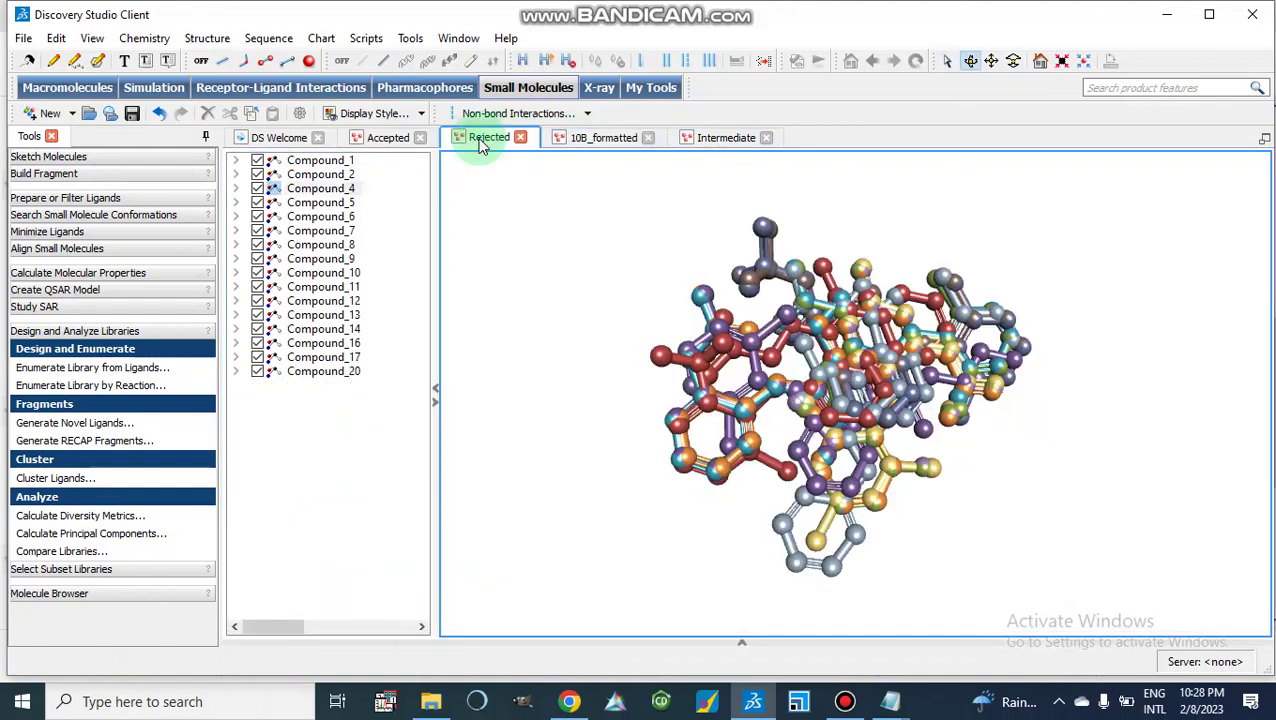
{"action": "left_click", "coordinate": [378, 144]}
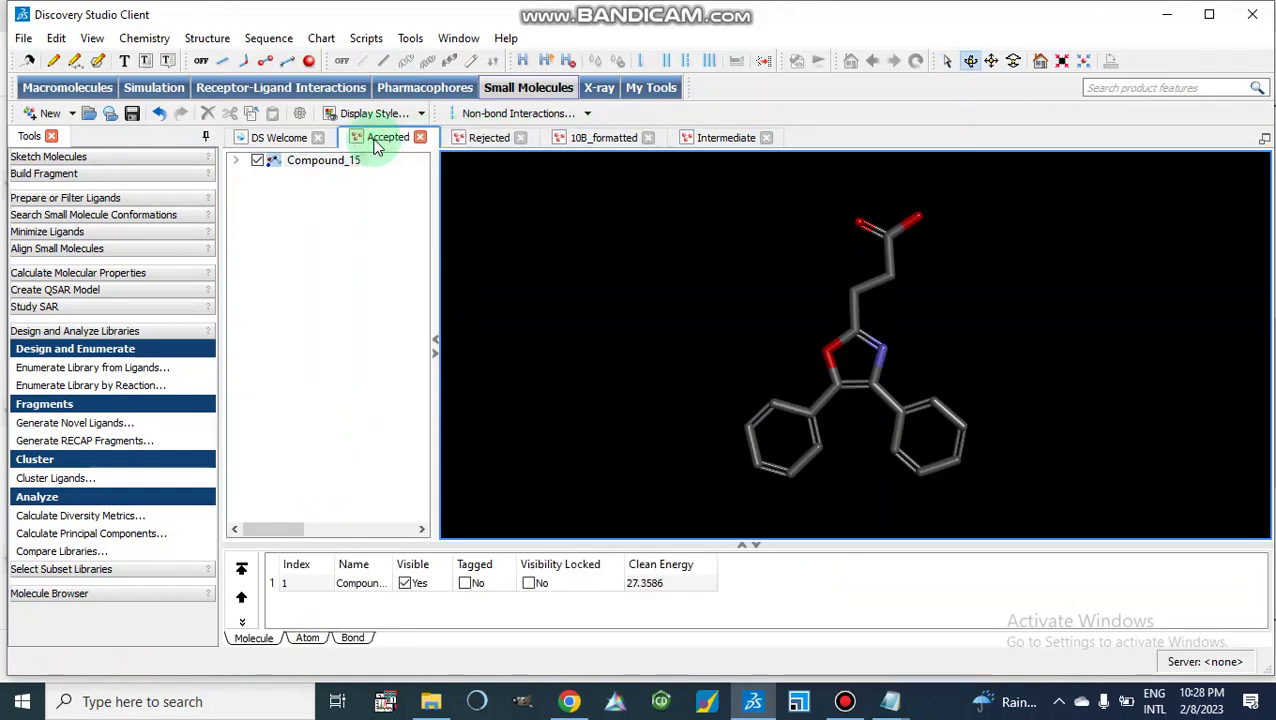
{"action": "left_click", "coordinate": [1166, 18]}
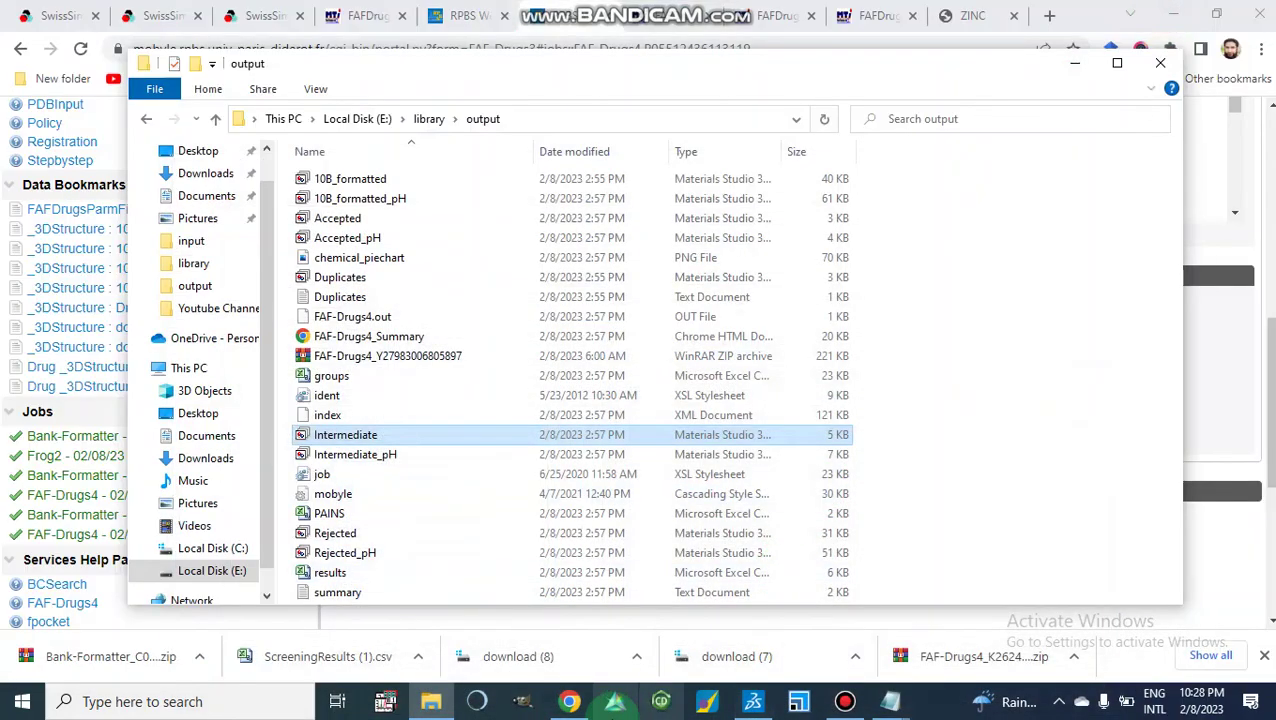
Switch to the browser, review the FAF-Drugs4 job of 02/09/23 07:24:46 and remove it from the session
{"action": "left_click", "coordinate": [569, 701]}
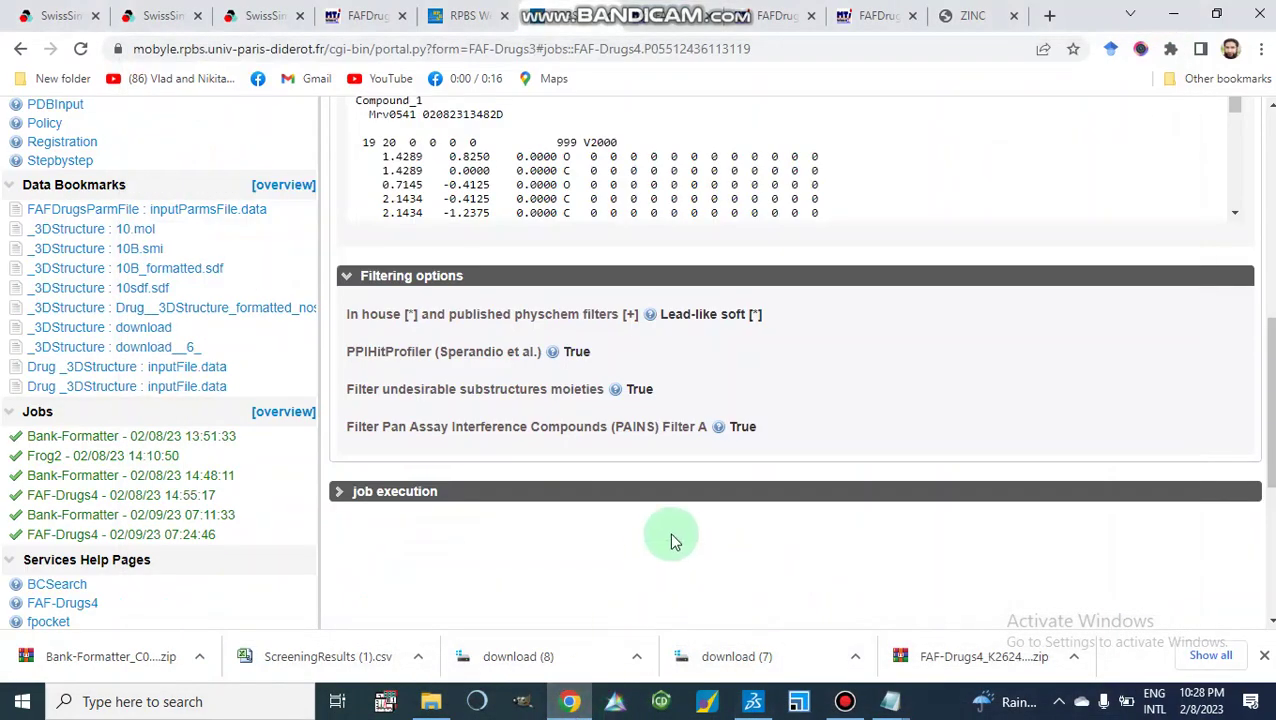
{"action": "scroll", "coordinate": [671, 540], "scroll_direction": "down", "scroll_amount": 4}
{"action": "scroll", "coordinate": [671, 540], "scroll_direction": "up", "scroll_amount": 4}
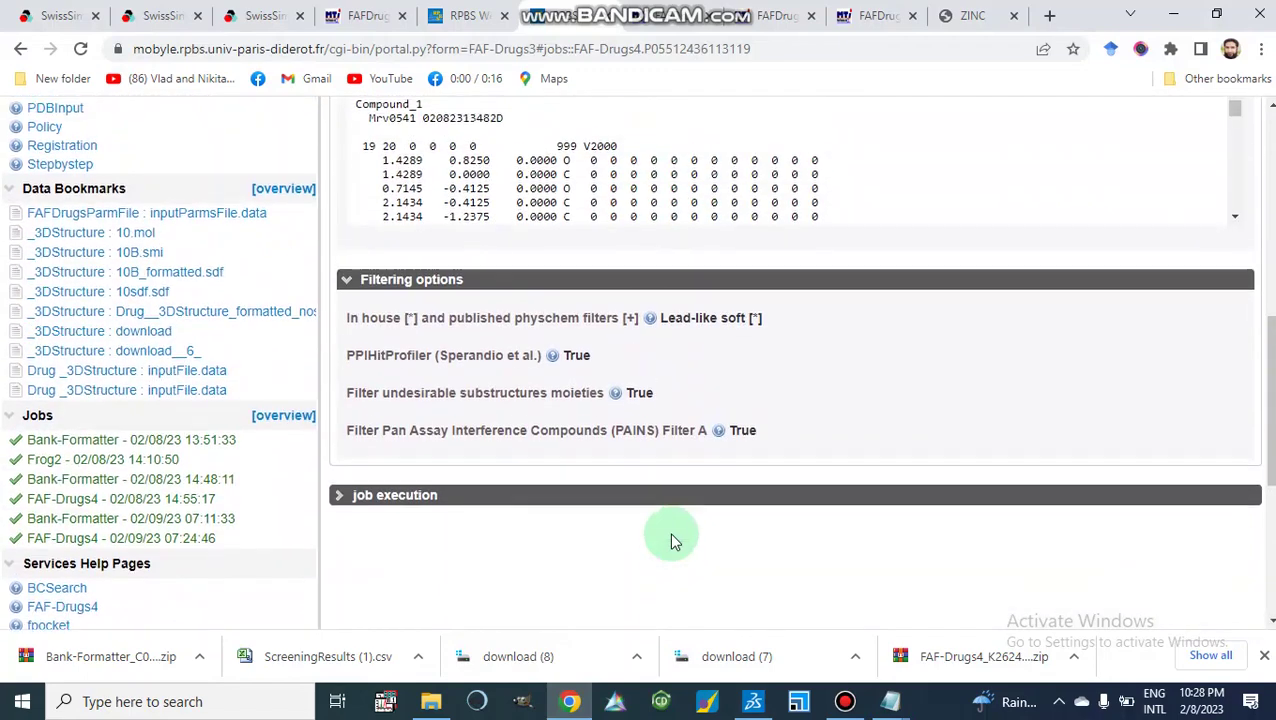
{"action": "scroll", "coordinate": [669, 531], "scroll_direction": "up", "scroll_amount": 8}
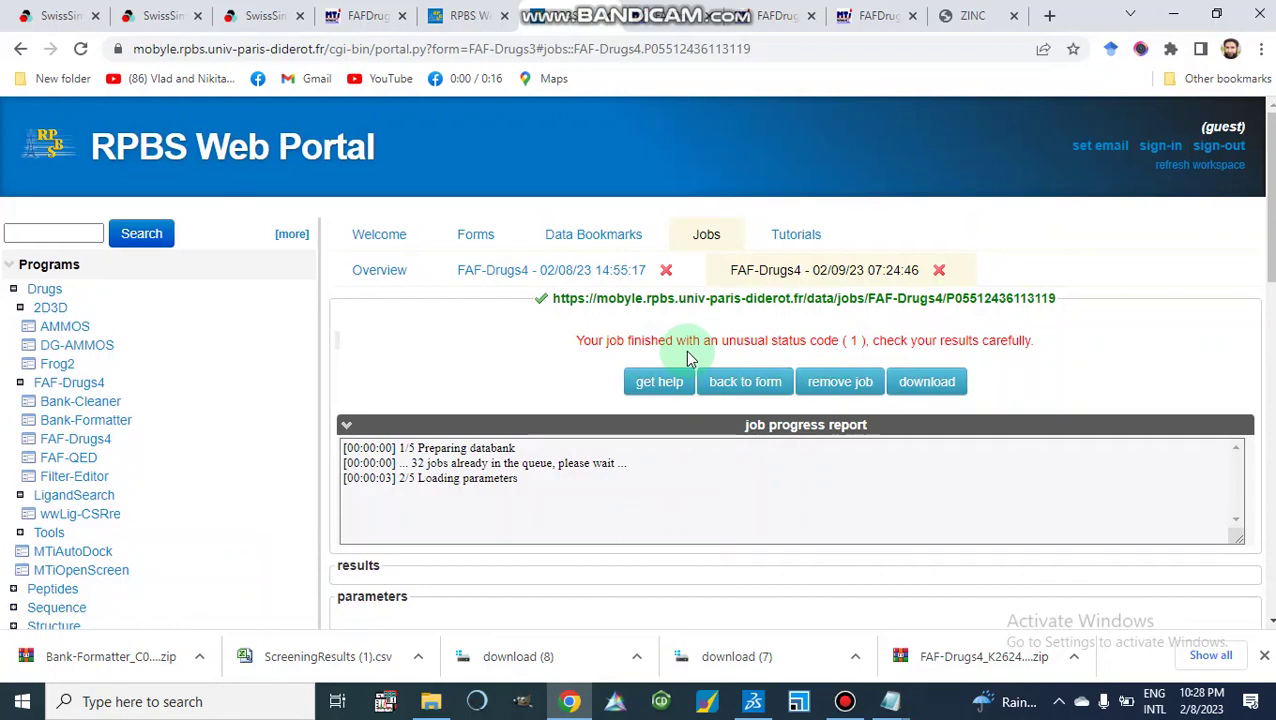
{"action": "scroll", "coordinate": [848, 360], "scroll_direction": "down", "scroll_amount": 1}
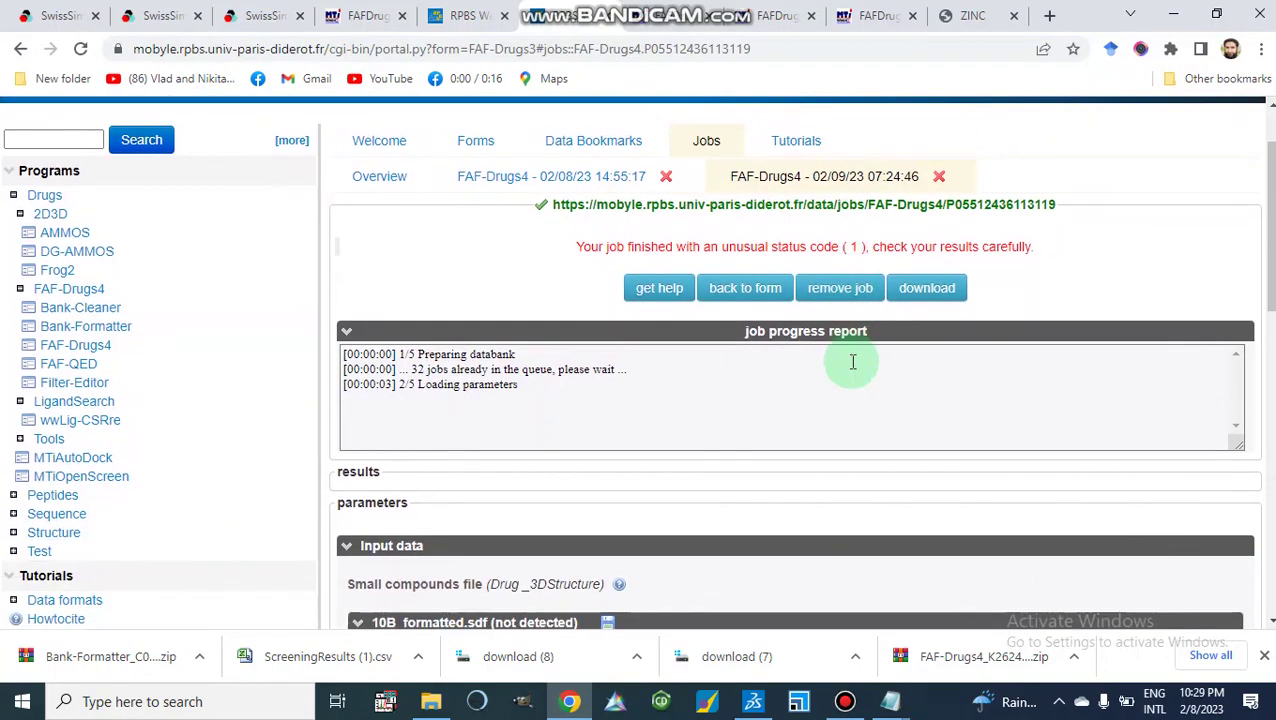
{"action": "scroll", "coordinate": [853, 362], "scroll_direction": "down", "scroll_amount": 4}
{"action": "scroll", "coordinate": [848, 360], "scroll_direction": "up", "scroll_amount": 3}
{"action": "scroll", "coordinate": [848, 360], "scroll_direction": "down", "scroll_amount": 1}
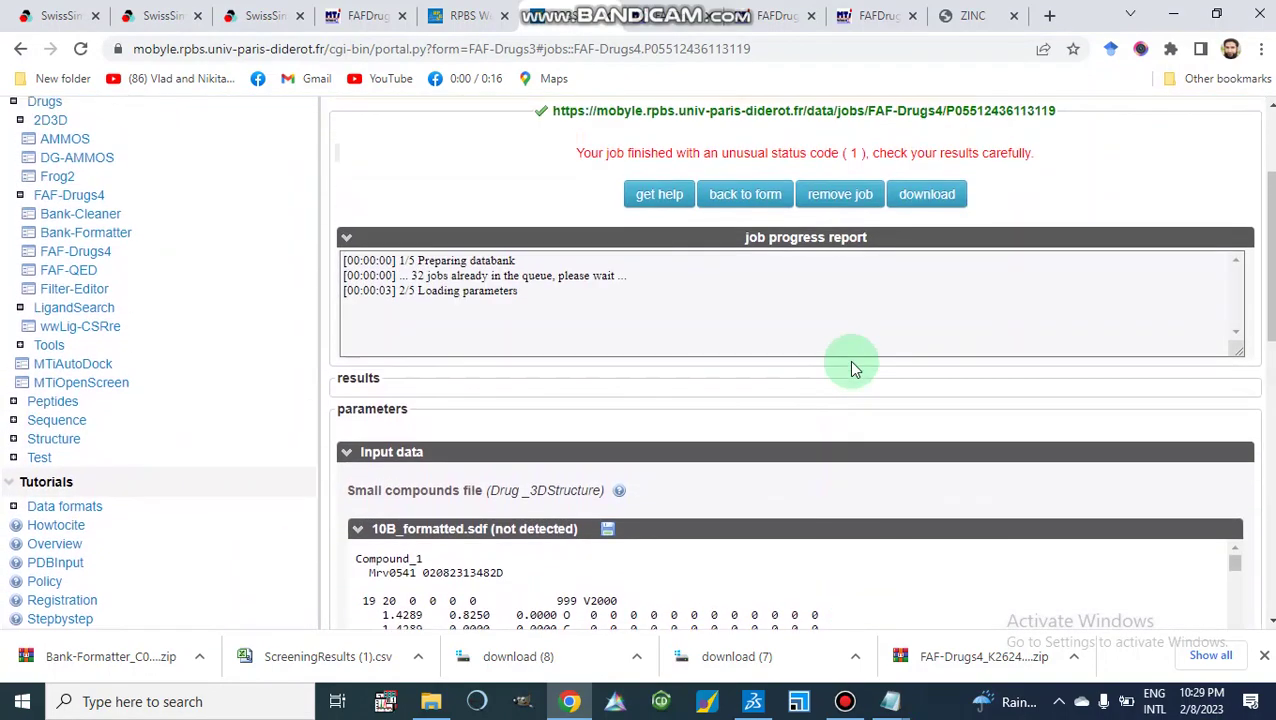
{"action": "scroll", "coordinate": [853, 367], "scroll_direction": "up", "scroll_amount": 1}
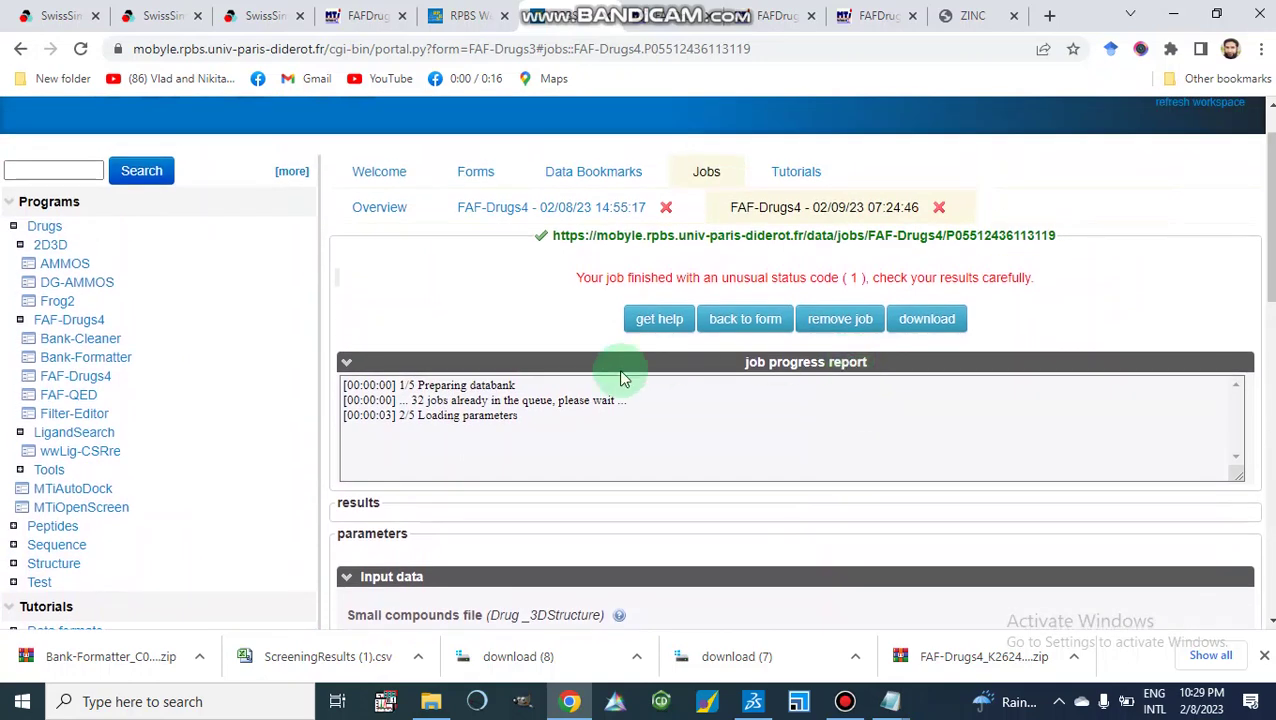
{"action": "left_click", "coordinate": [828, 328]}
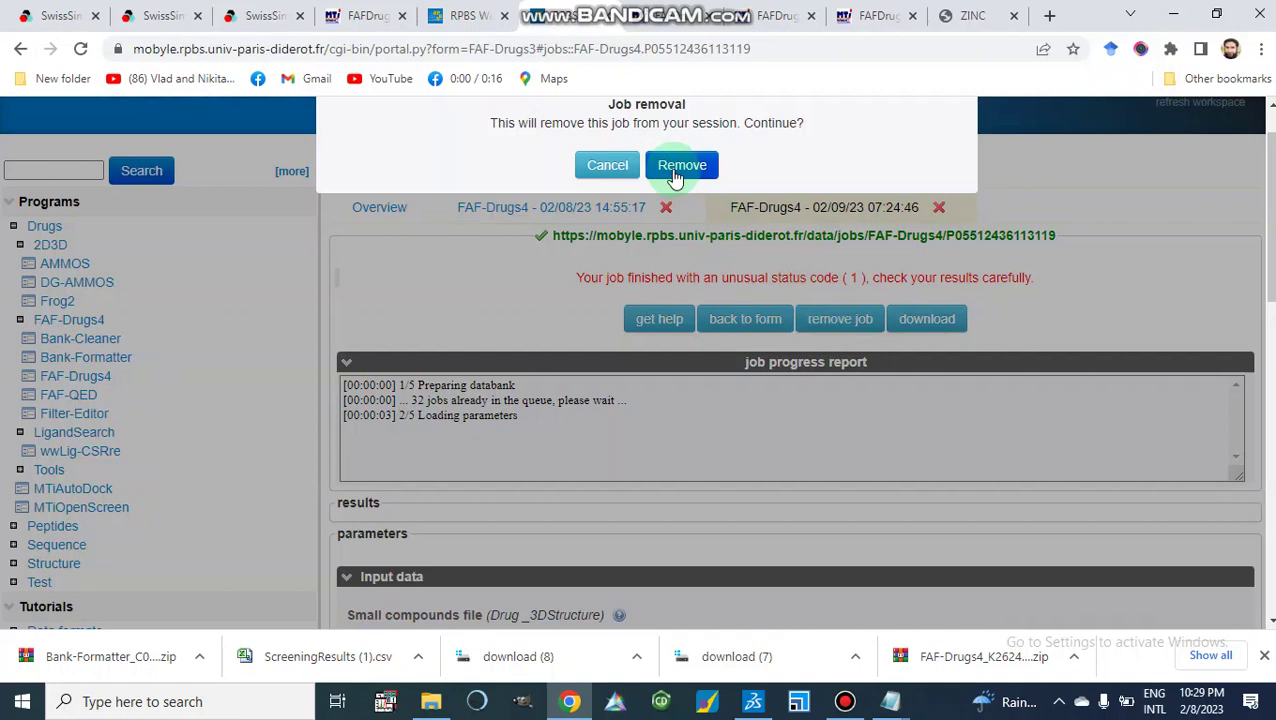
{"action": "left_click", "coordinate": [676, 172]}
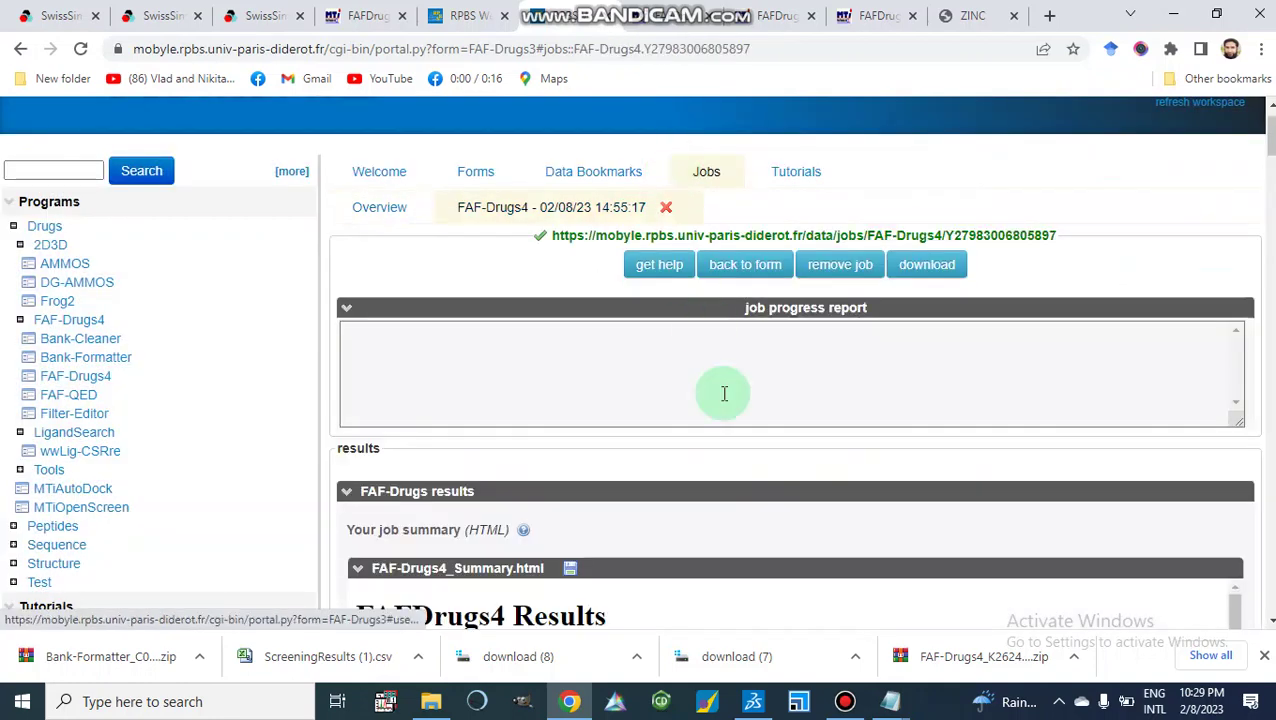
Look over the result files listed under Downloads for the FAF-Drugs4 job of 02/08/23 14:55:17
{"action": "scroll", "coordinate": [722, 395], "scroll_direction": "down", "scroll_amount": 3}
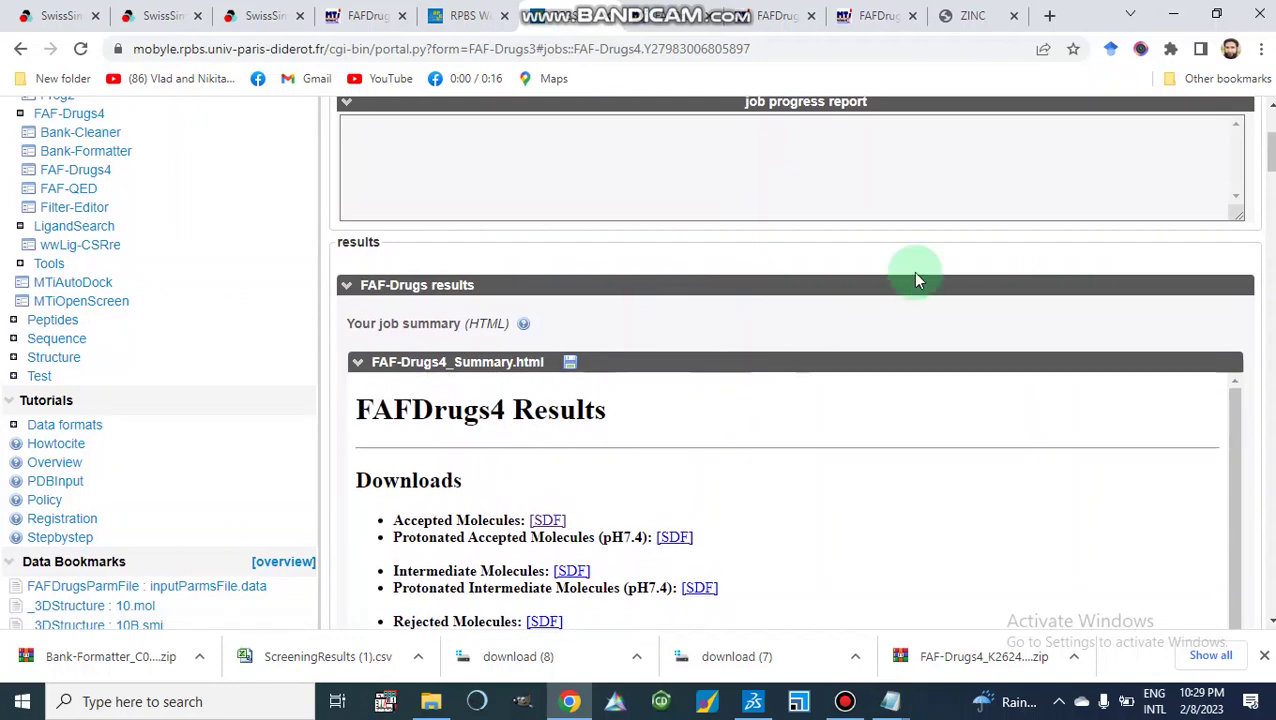
{"action": "scroll", "coordinate": [916, 276], "scroll_direction": "down", "scroll_amount": 3}
{"action": "scroll", "coordinate": [916, 276], "scroll_direction": "up", "scroll_amount": 6}
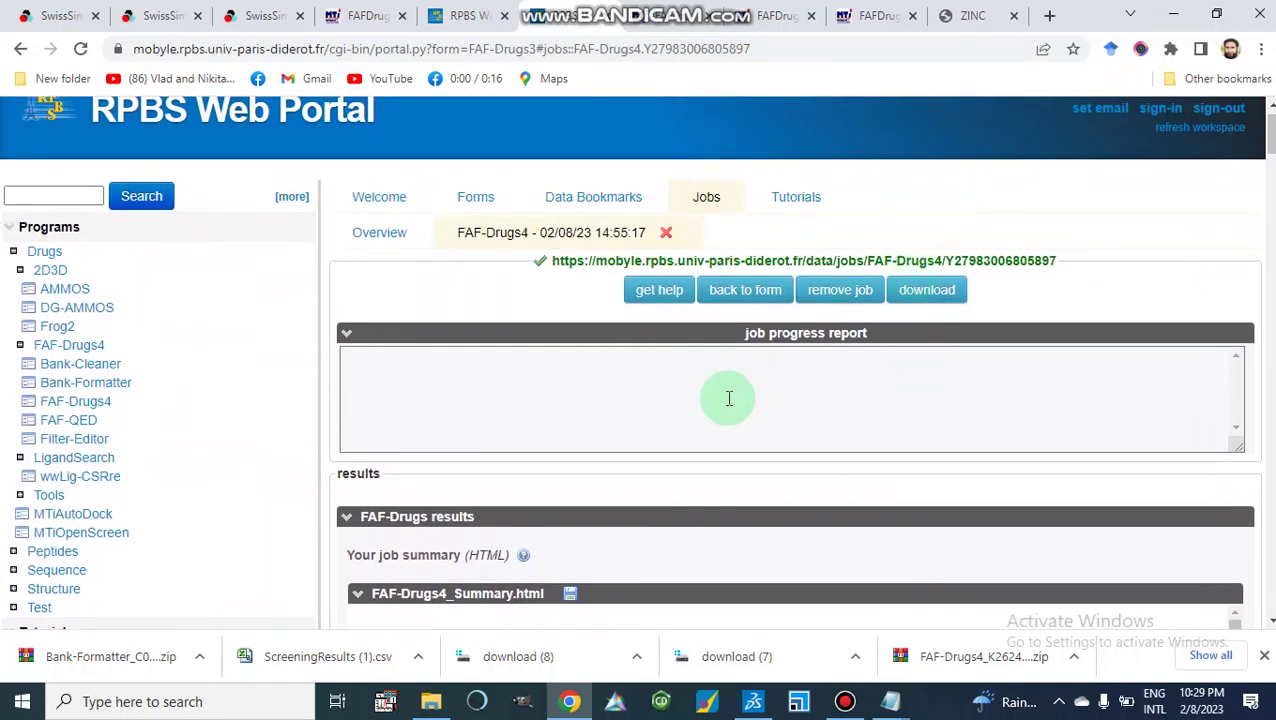
{"action": "scroll", "coordinate": [729, 399], "scroll_direction": "down", "scroll_amount": 3}
{"action": "scroll", "coordinate": [729, 399], "scroll_direction": "down", "scroll_amount": 4}
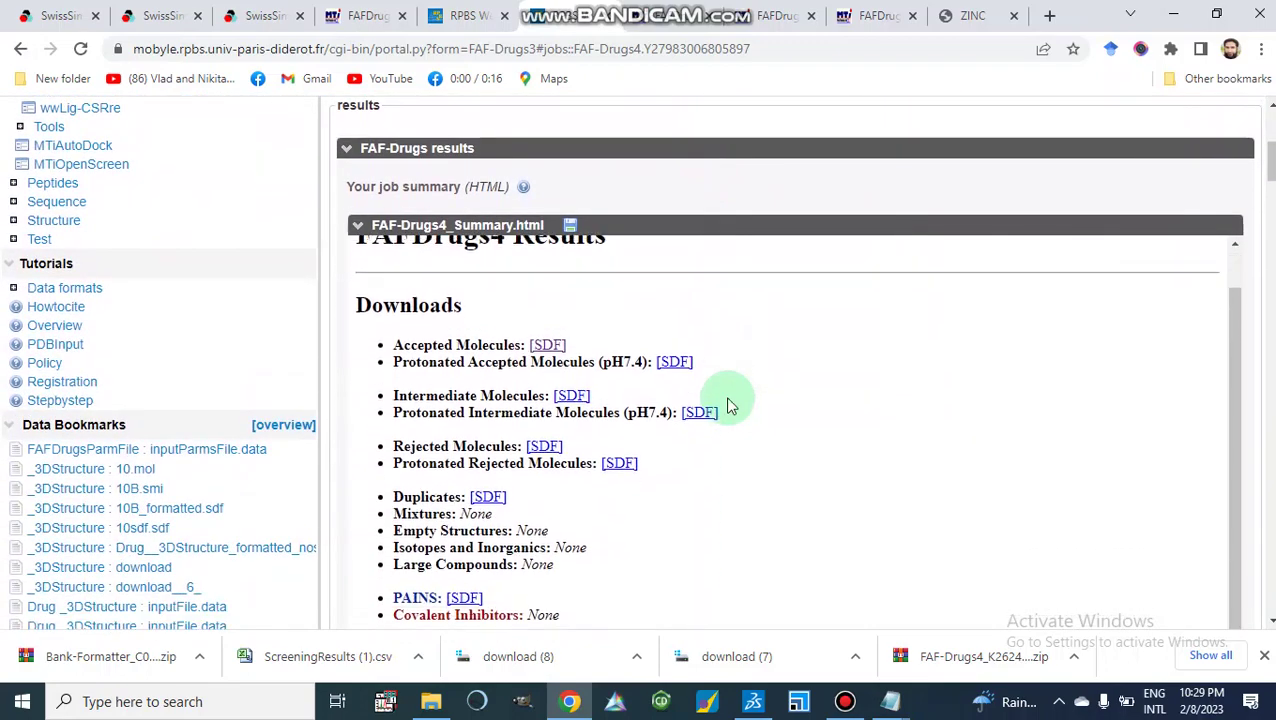
{"action": "scroll", "coordinate": [725, 396], "scroll_direction": "up", "scroll_amount": 1}
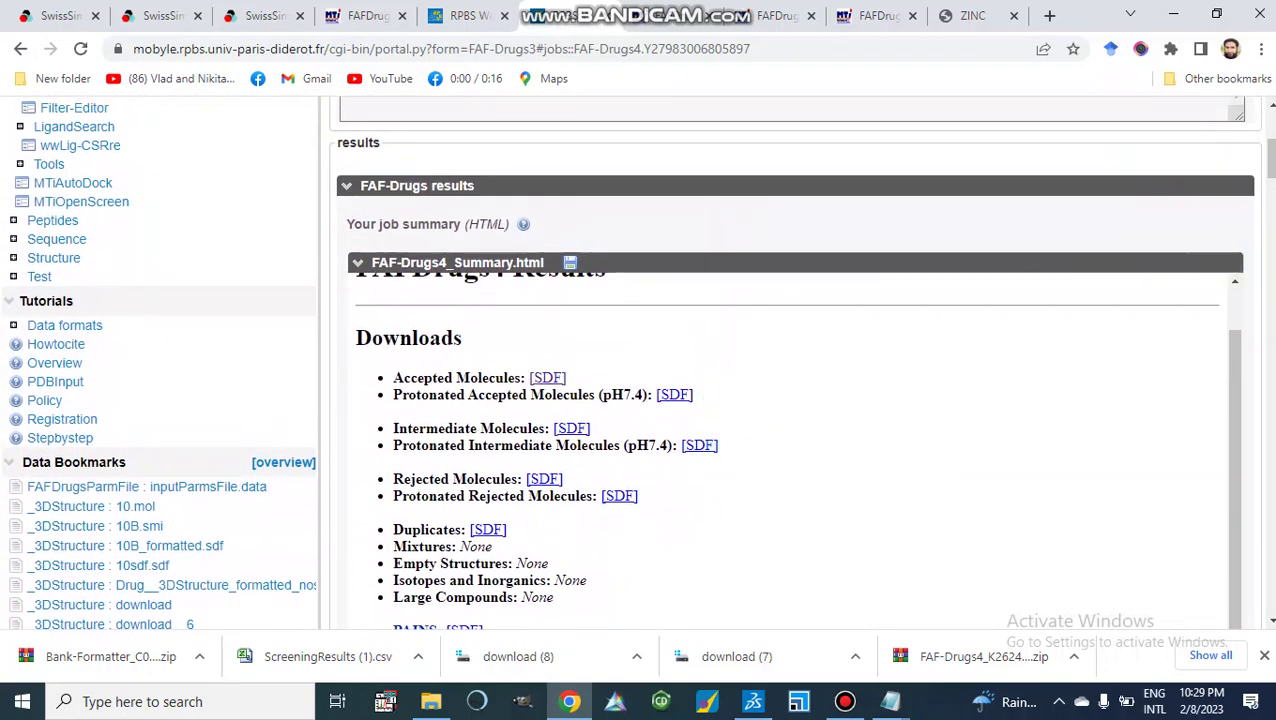
{"action": "left_click_drag", "start_coordinate": [1271, 152], "coordinate": [1271, 174]}
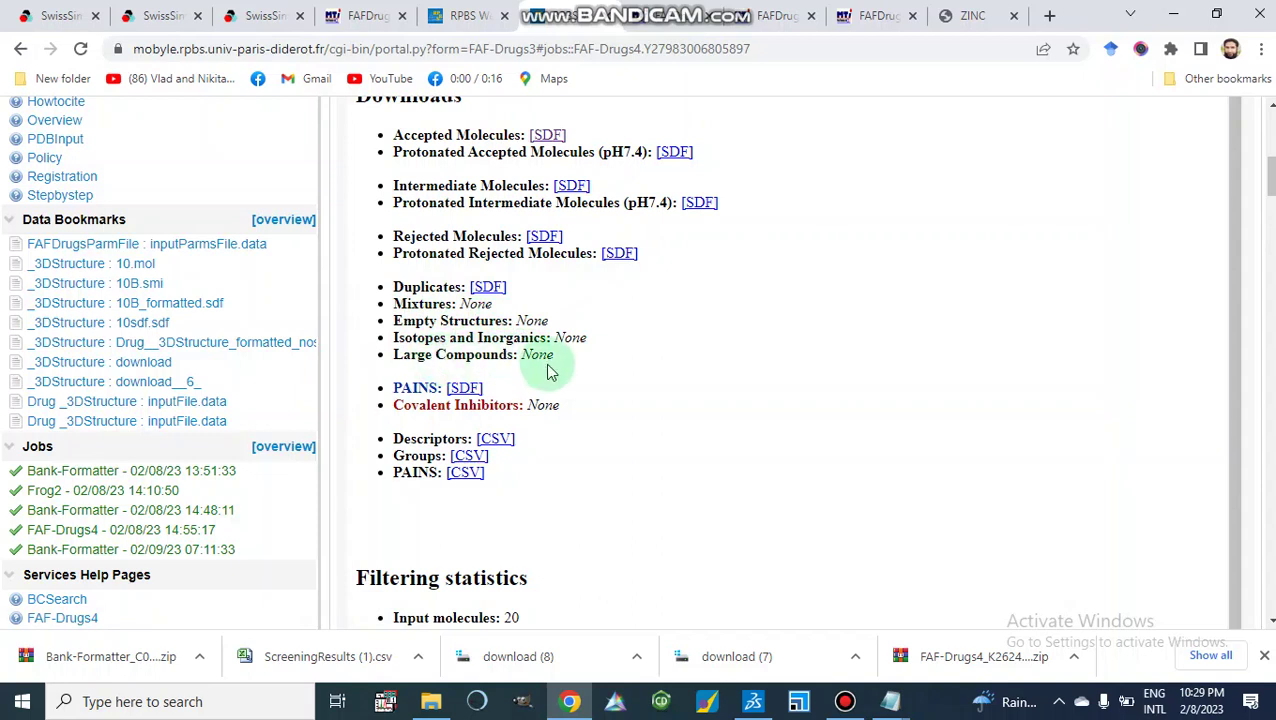
Download the job's Descriptors CSV and view results.csv in Excel, dismissing the activation and repair dialogs
{"action": "right_click", "coordinate": [493, 444]}
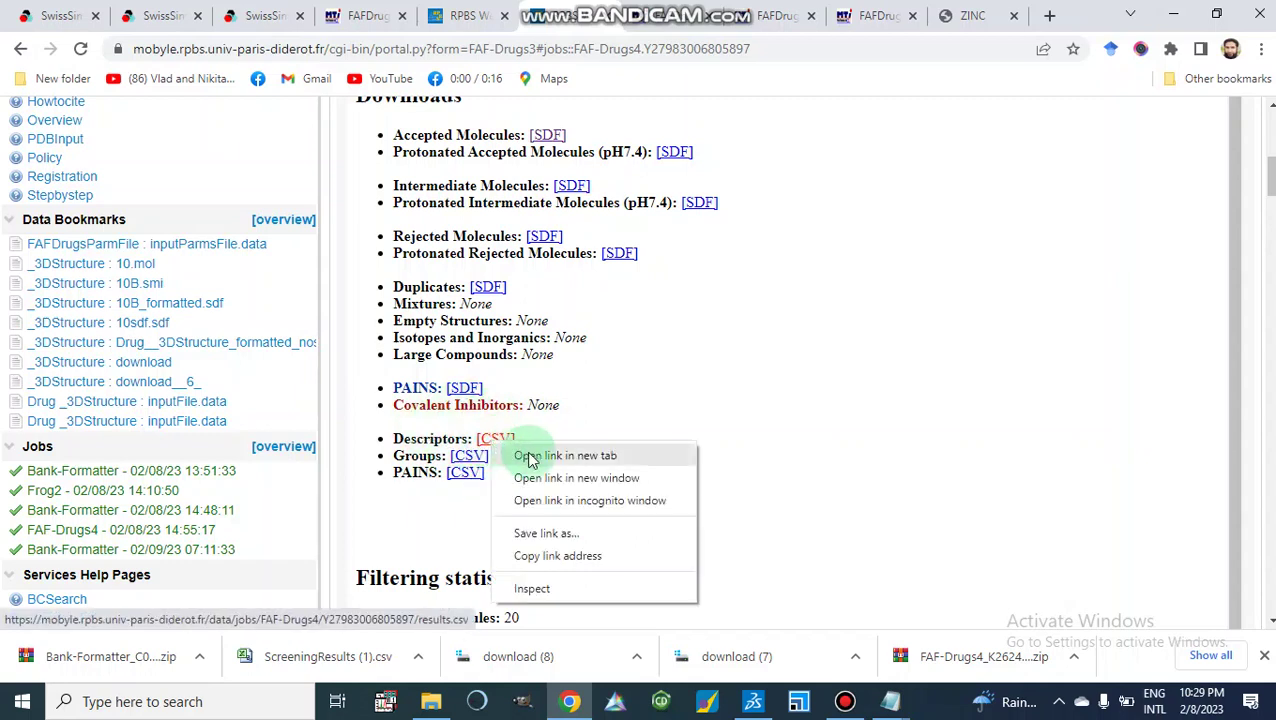
{"action": "left_click", "coordinate": [531, 456]}
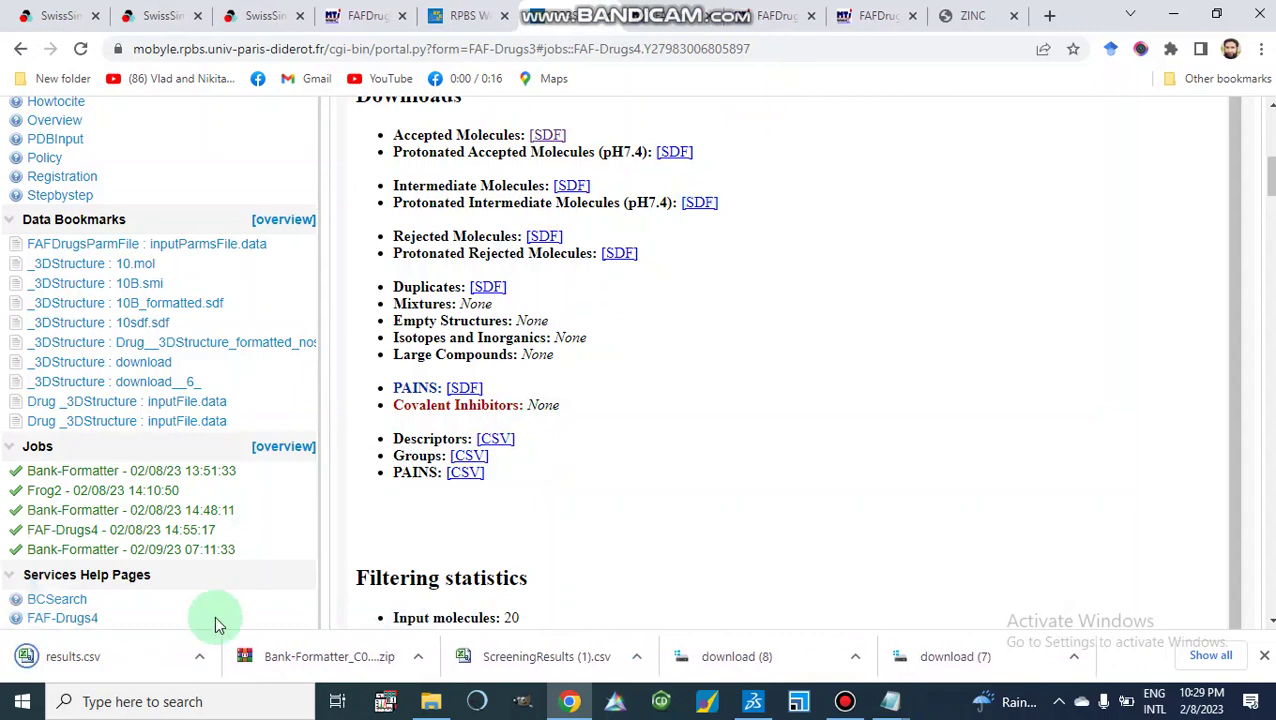
{"action": "left_click", "coordinate": [62, 660]}
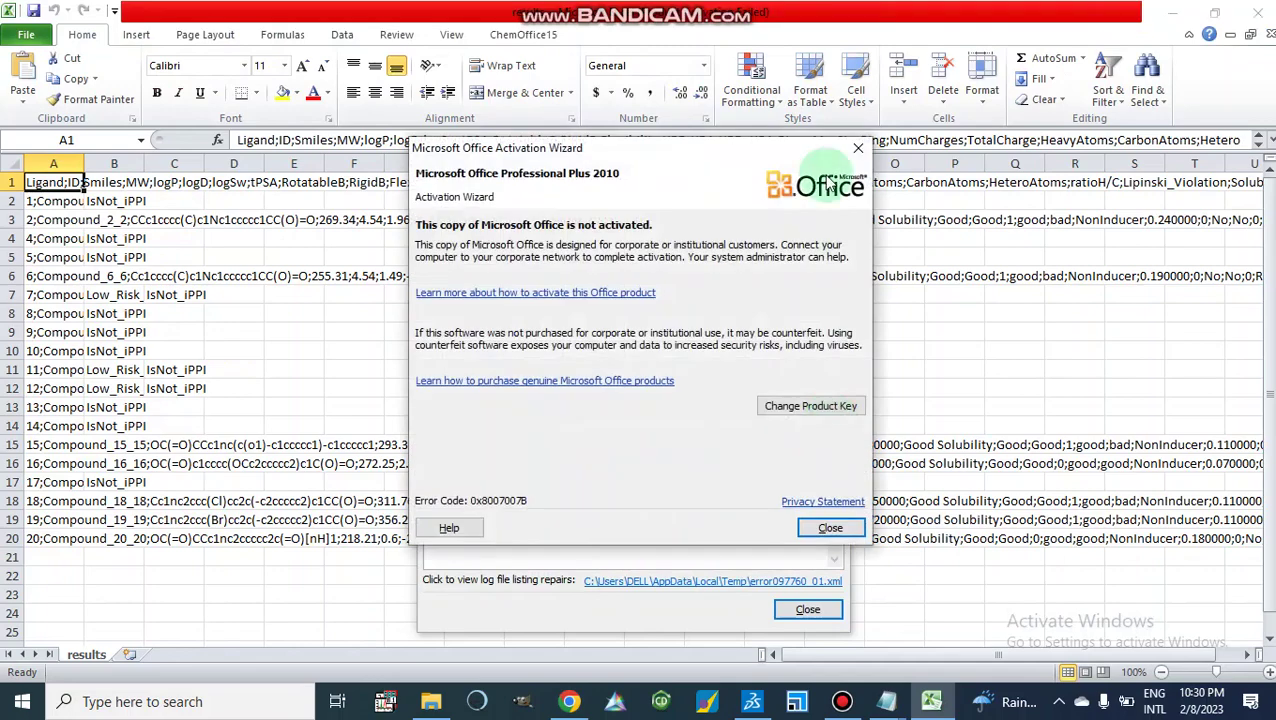
{"action": "left_click", "coordinate": [859, 149]}
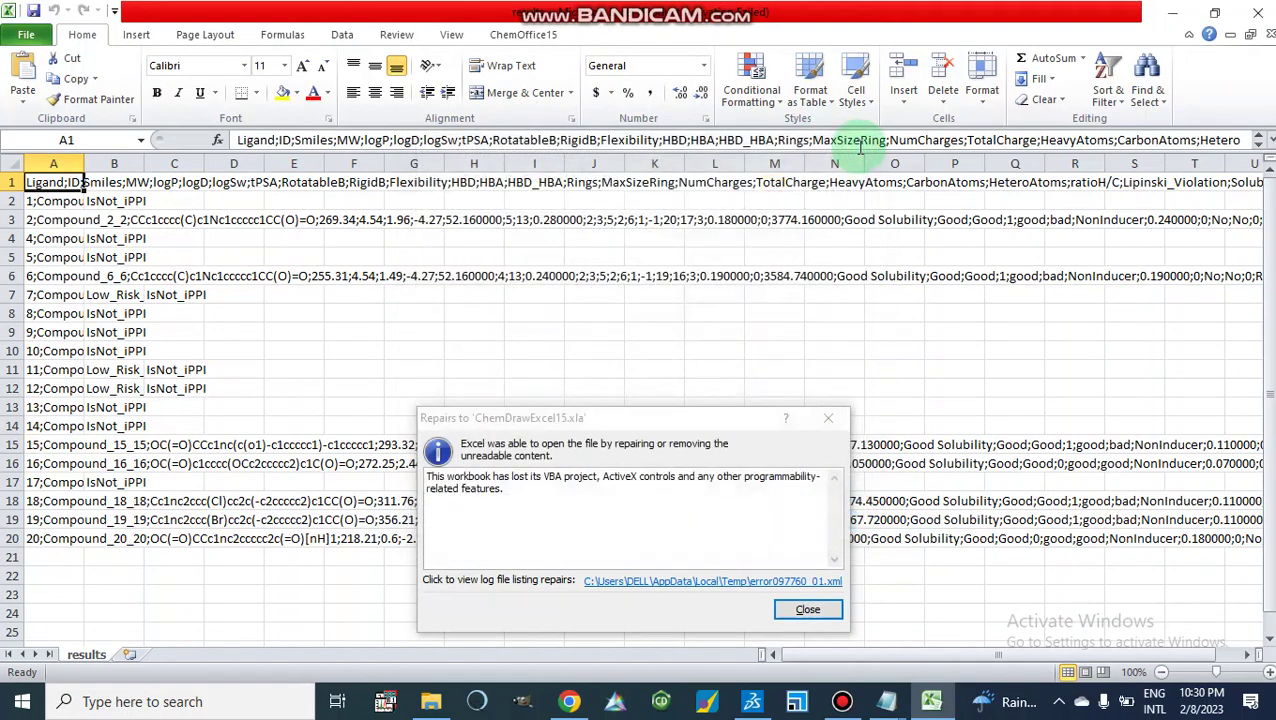
{"action": "left_click", "coordinate": [795, 606]}
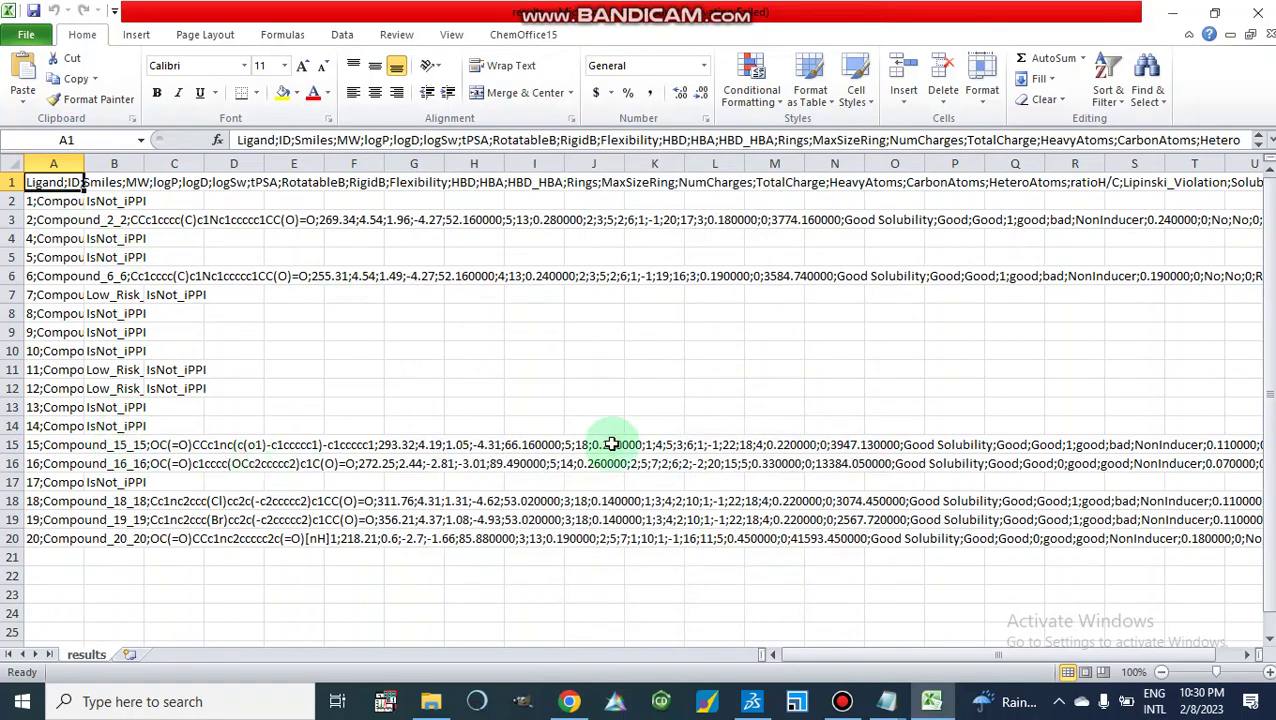
{"action": "left_click", "coordinate": [1168, 14]}
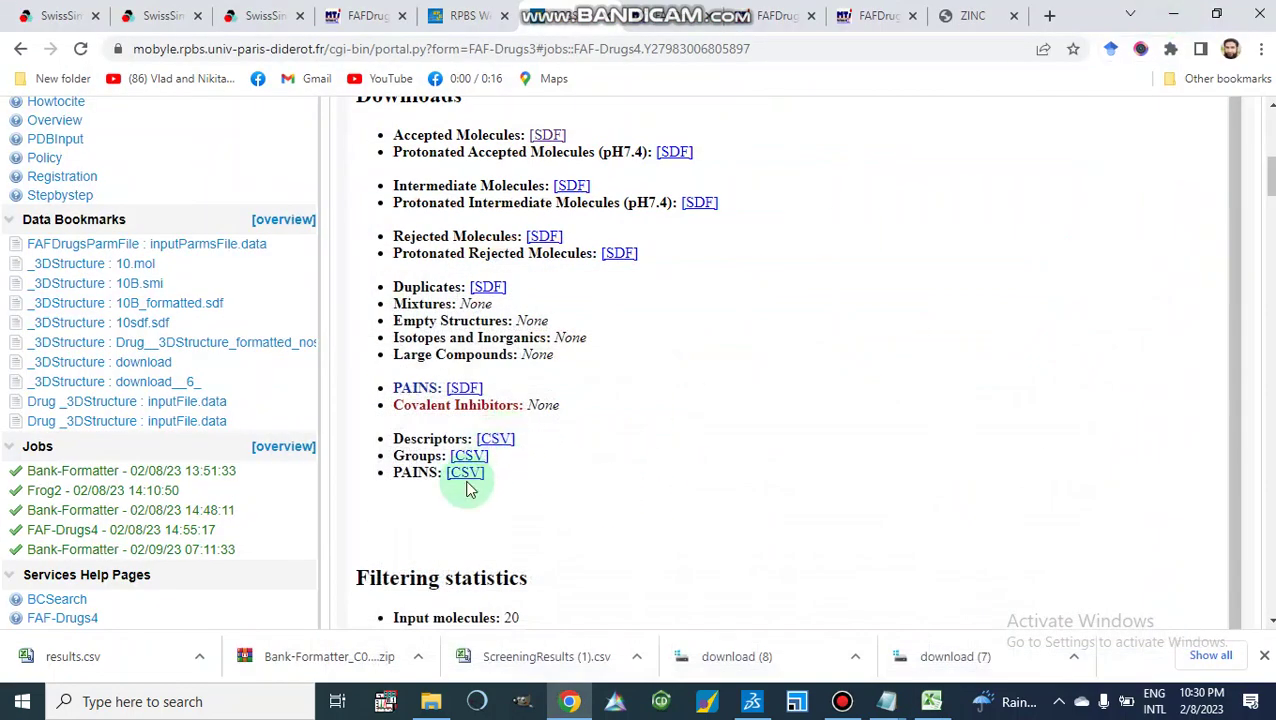
Examine the filtering statistics, the problematic moieties pie chart and the computed descriptors table of the job summary
{"action": "scroll", "coordinate": [468, 525], "scroll_direction": "down", "scroll_amount": 1}
{"action": "scroll", "coordinate": [468, 525], "scroll_direction": "down", "scroll_amount": 3}
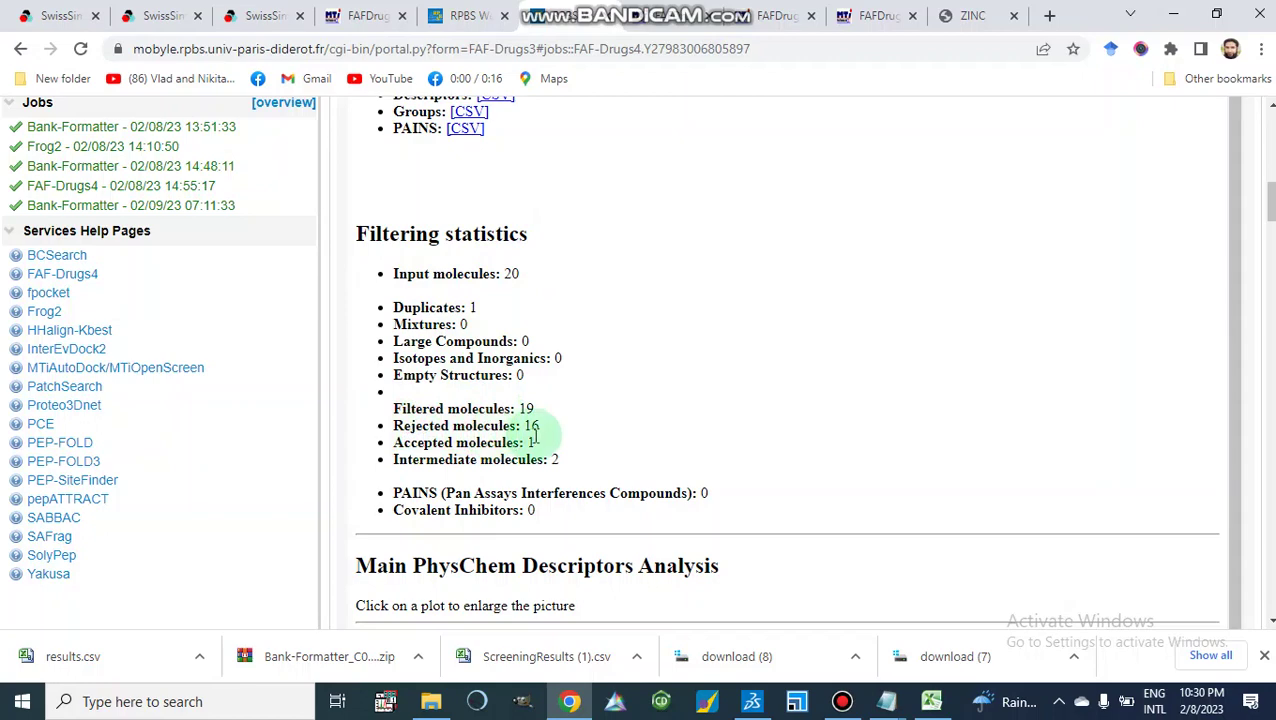
{"action": "scroll", "coordinate": [508, 462], "scroll_direction": "down", "scroll_amount": 1}
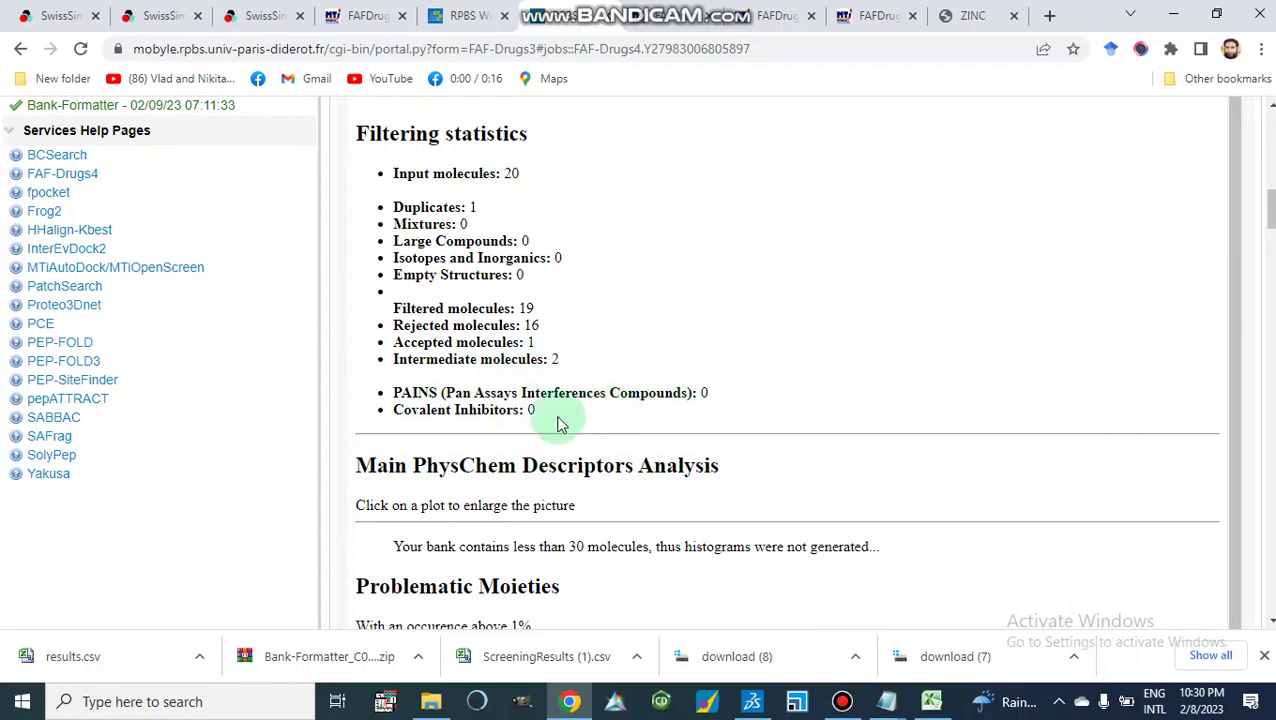
{"action": "scroll", "coordinate": [519, 435], "scroll_direction": "down", "scroll_amount": 1}
{"action": "scroll", "coordinate": [519, 437], "scroll_direction": "down", "scroll_amount": 1}
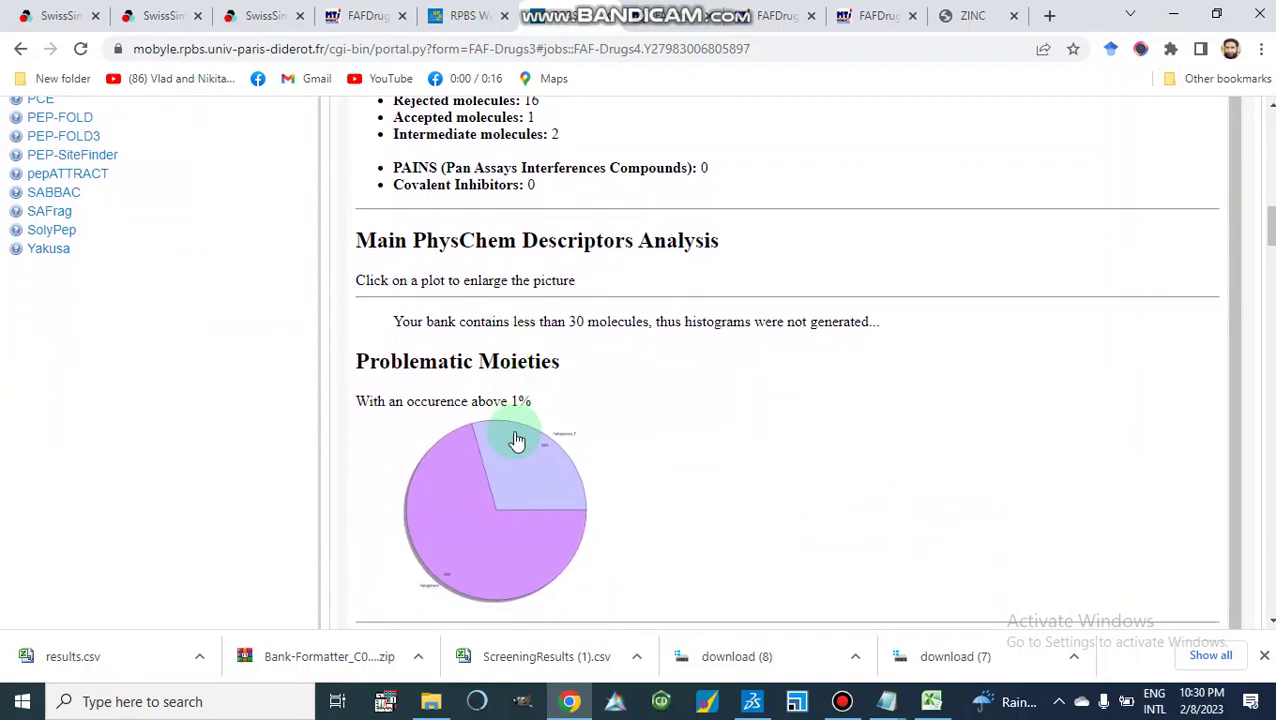
{"action": "scroll", "coordinate": [470, 424], "scroll_direction": "down", "scroll_amount": 1}
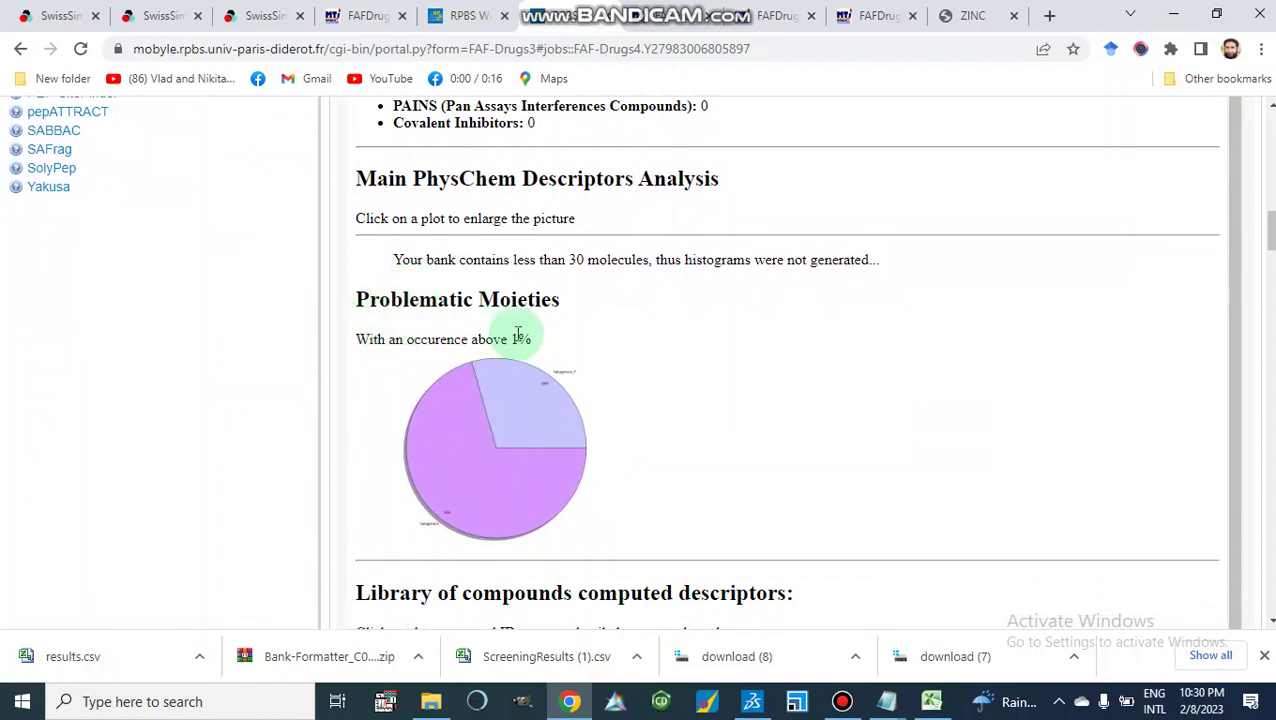
{"action": "scroll", "coordinate": [550, 546], "scroll_direction": "down", "scroll_amount": 2}
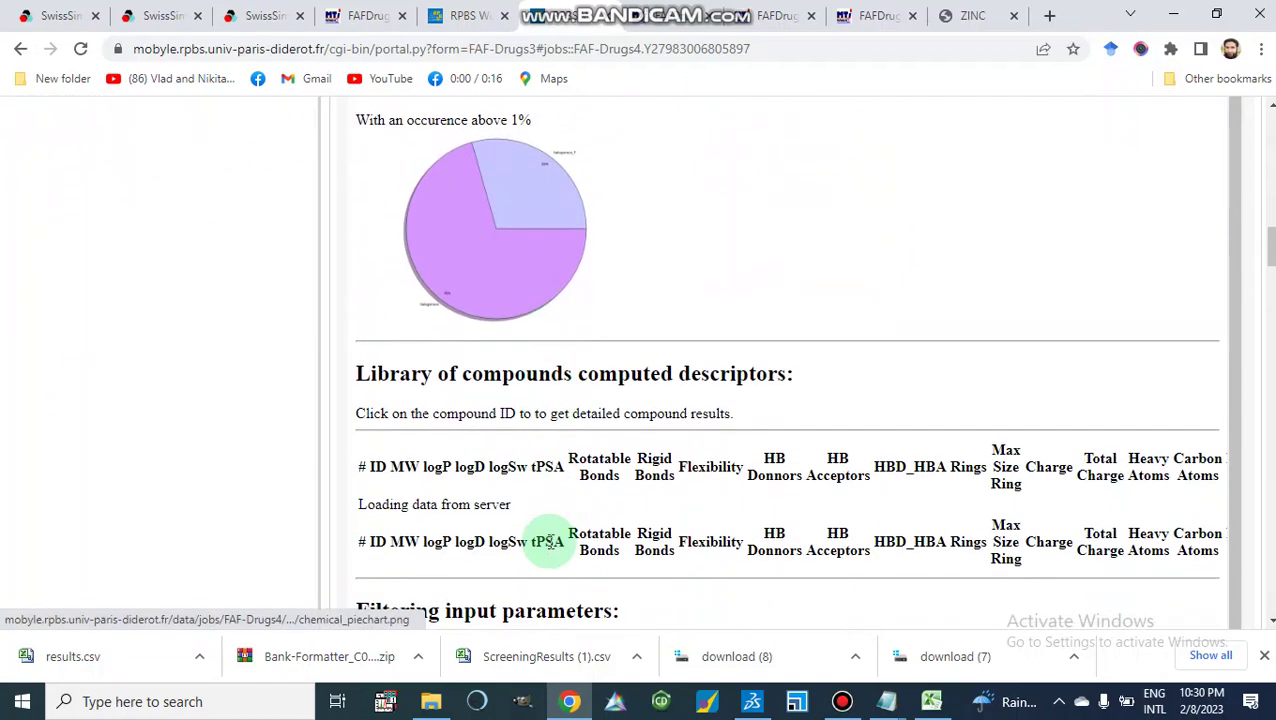
{"action": "scroll", "coordinate": [549, 541], "scroll_direction": "down", "scroll_amount": 1}
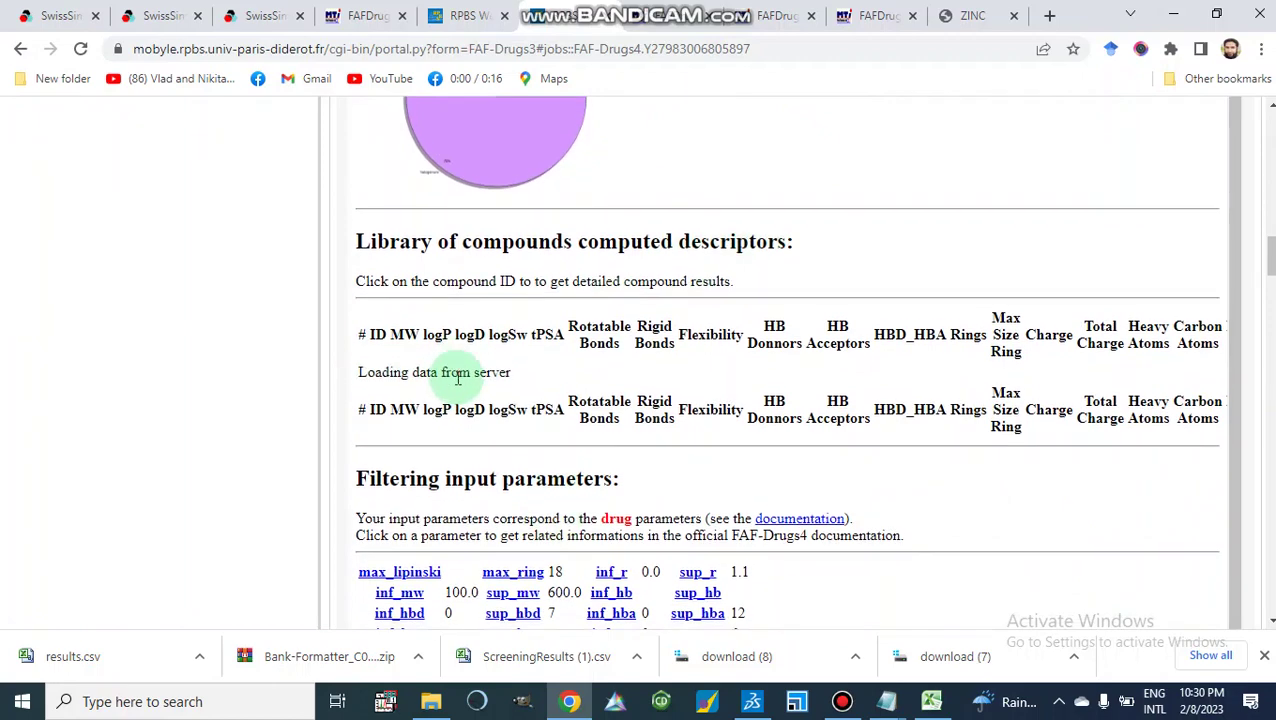
Review the filtering input parameters, summary.txt, and the Rejected.sdf and Intermediate.sdf outputs on the job page
{"action": "scroll", "coordinate": [457, 378], "scroll_direction": "down", "scroll_amount": 3}
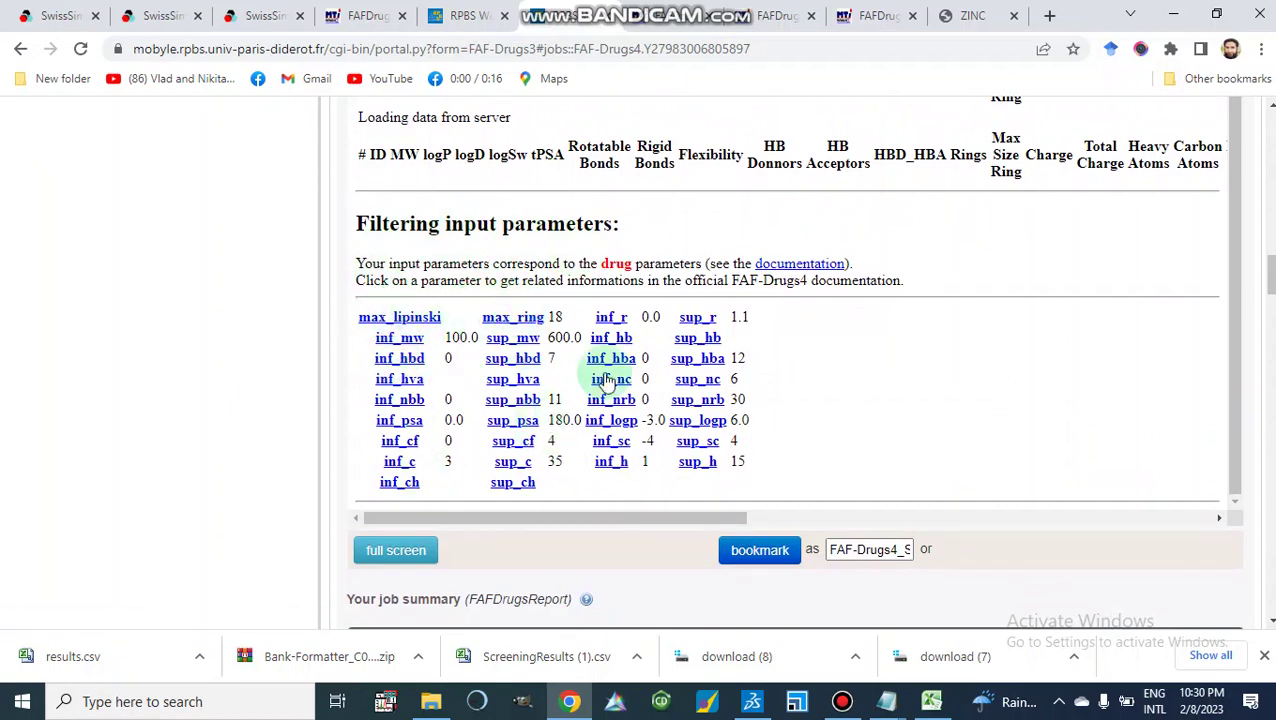
{"action": "scroll", "coordinate": [645, 552], "scroll_direction": "down", "scroll_amount": 3}
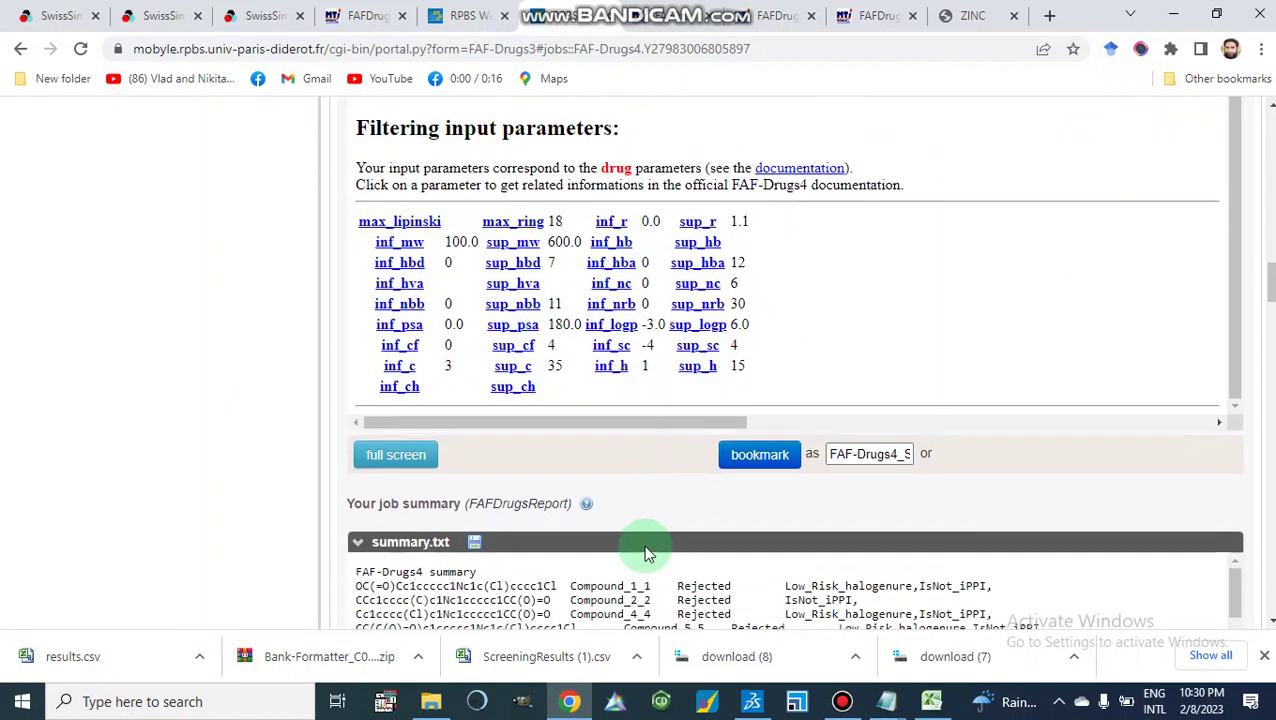
{"action": "scroll", "coordinate": [645, 552], "scroll_direction": "down", "scroll_amount": 1}
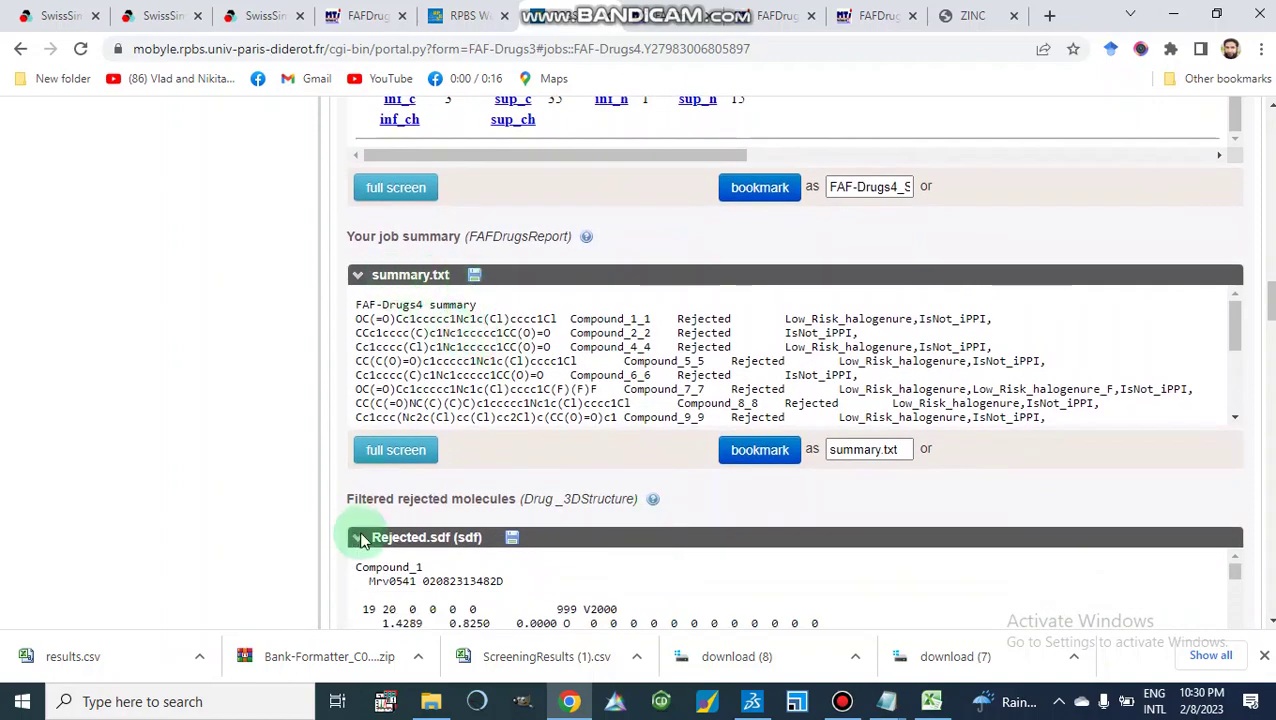
{"action": "scroll", "coordinate": [548, 550], "scroll_direction": "down", "scroll_amount": 3}
{"action": "scroll", "coordinate": [548, 550], "scroll_direction": "down", "scroll_amount": 5}
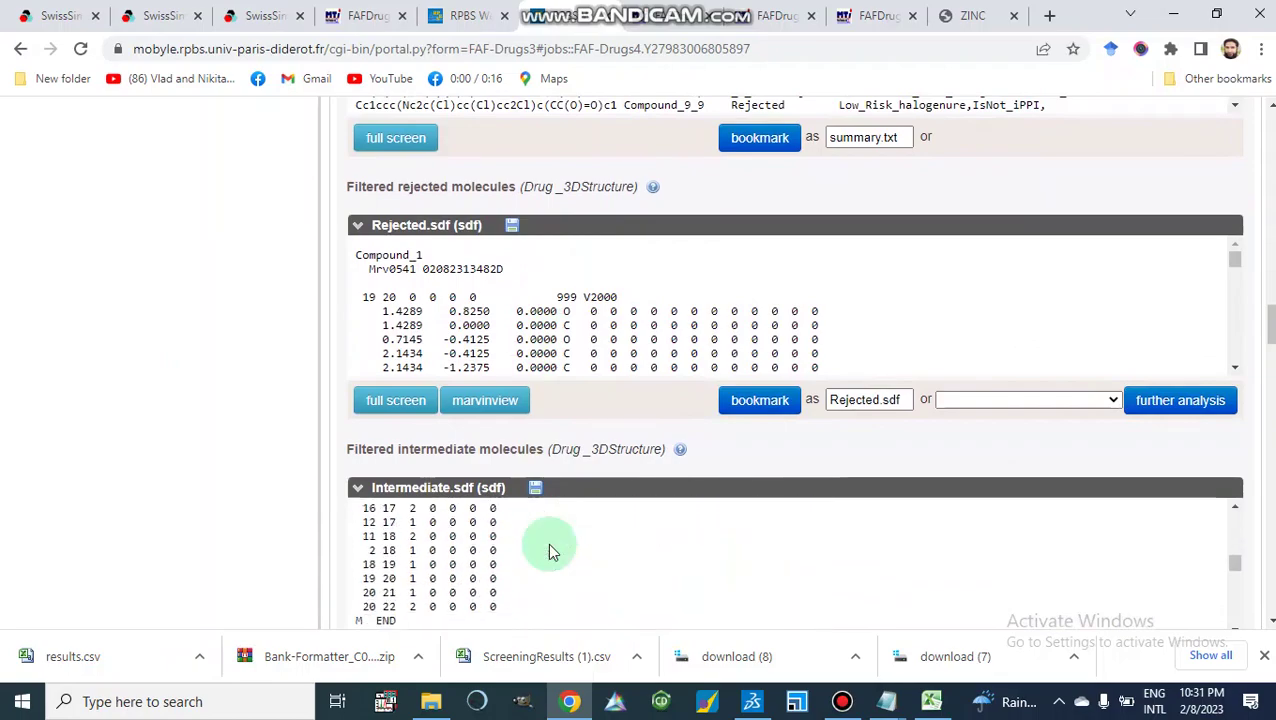
Download the complete results of the FAF-Drugs4 job of 02/08/23 14:55:17 as a zip archive
{"action": "scroll", "coordinate": [548, 550], "scroll_direction": "up", "scroll_amount": 5}
{"action": "scroll", "coordinate": [934, 379], "scroll_direction": "up", "scroll_amount": 20}
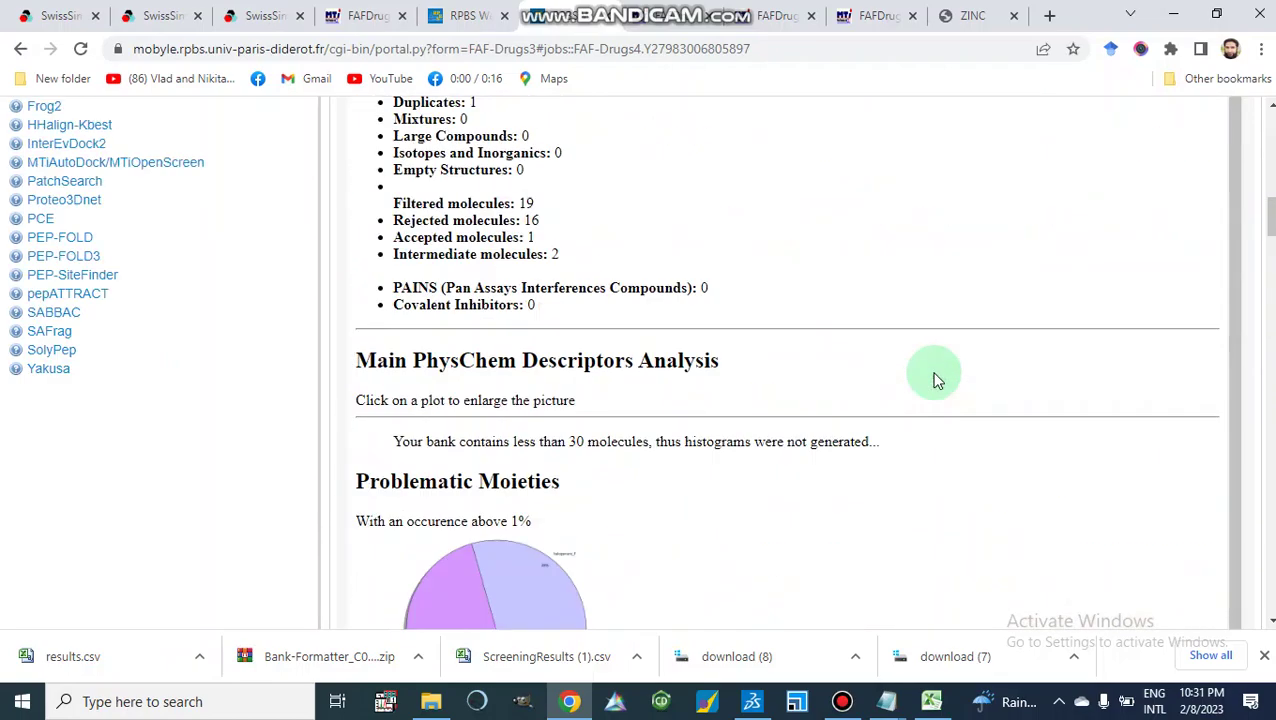
{"action": "left_click", "coordinate": [912, 335]}
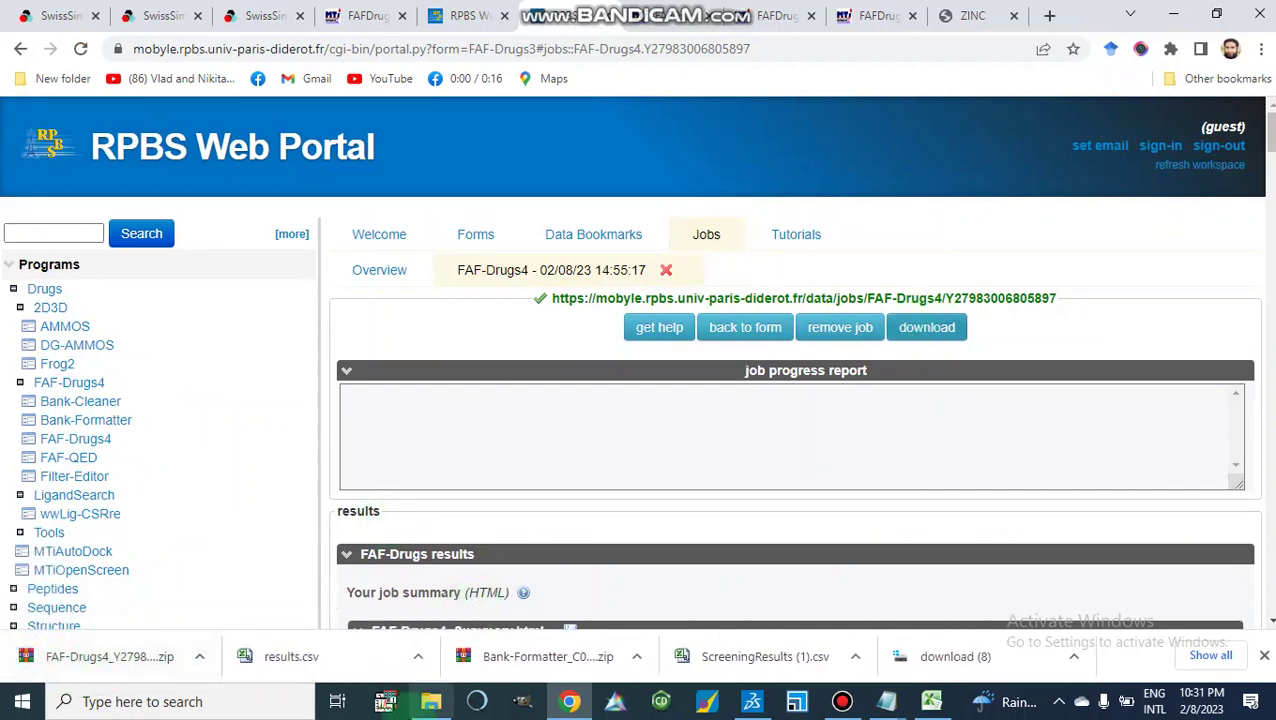
Switch to File Explorer, view the extracted job files in the library's output folder, and close the window
{"action": "left_click", "coordinate": [431, 703]}
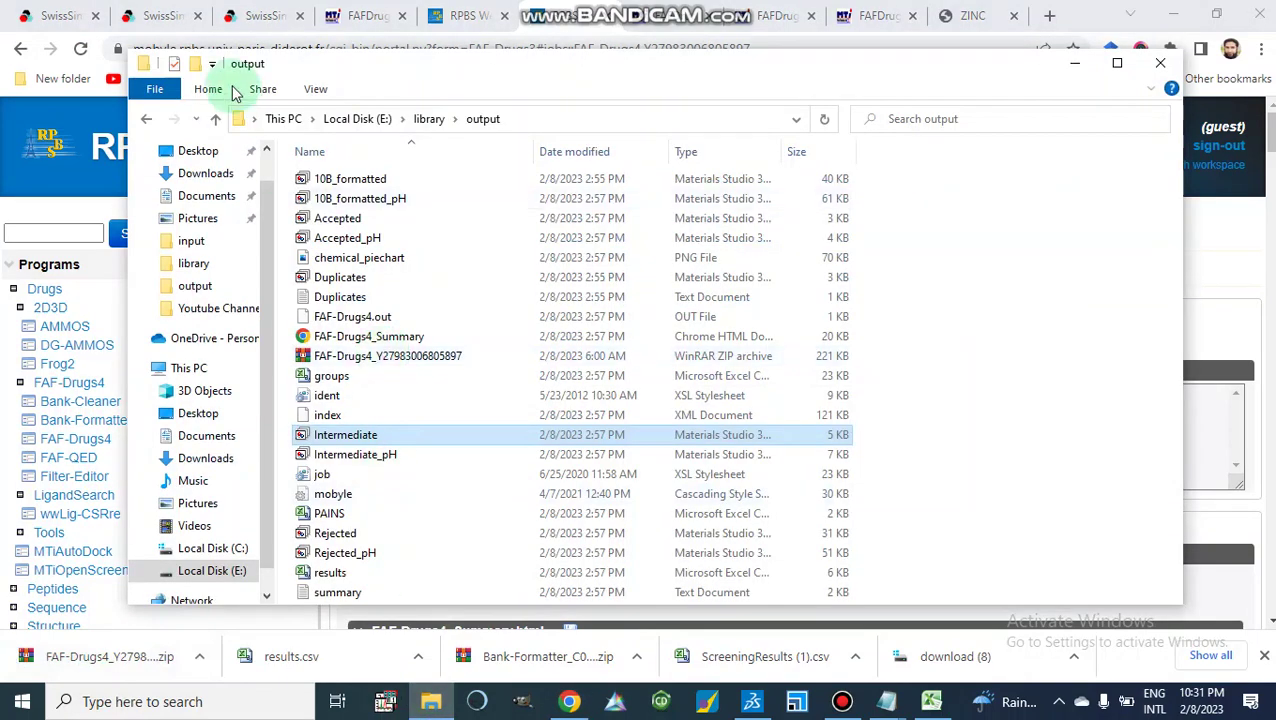
{"action": "left_click", "coordinate": [217, 120]}
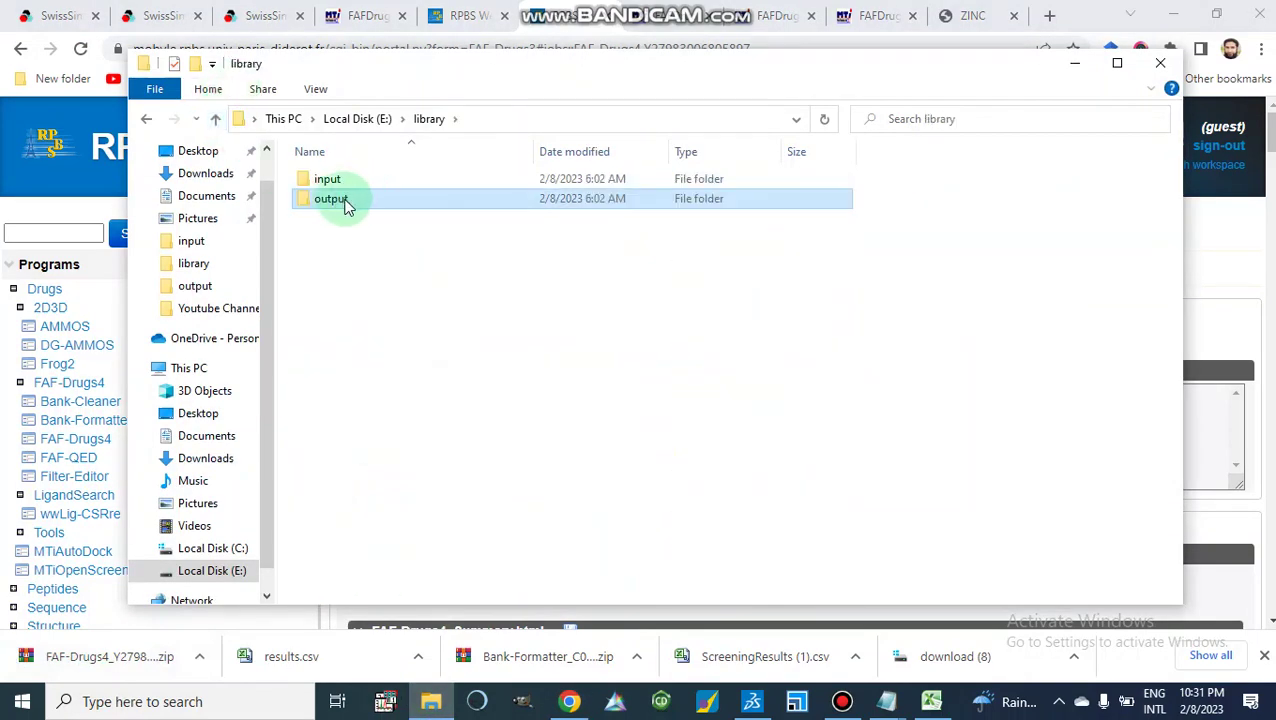
{"action": "left_click", "coordinate": [331, 202]}
{"action": "double_click", "coordinate": [331, 202]}
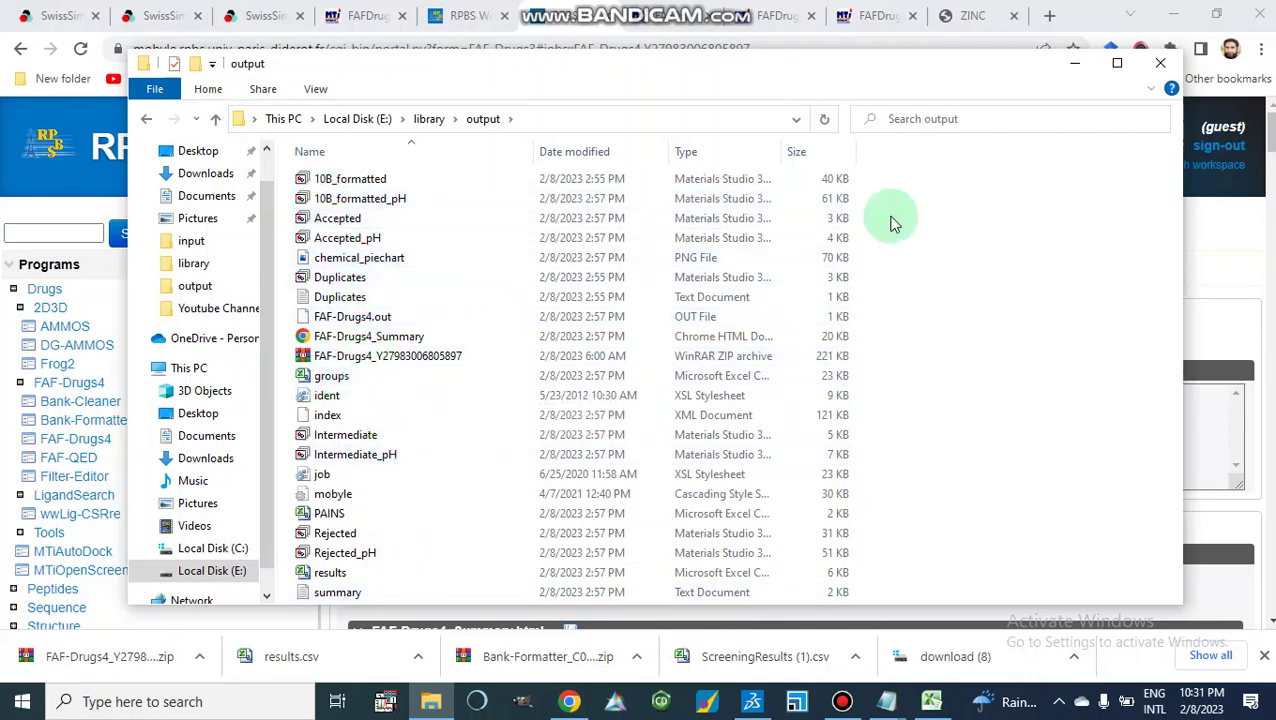
{"action": "left_click", "coordinate": [1159, 64]}
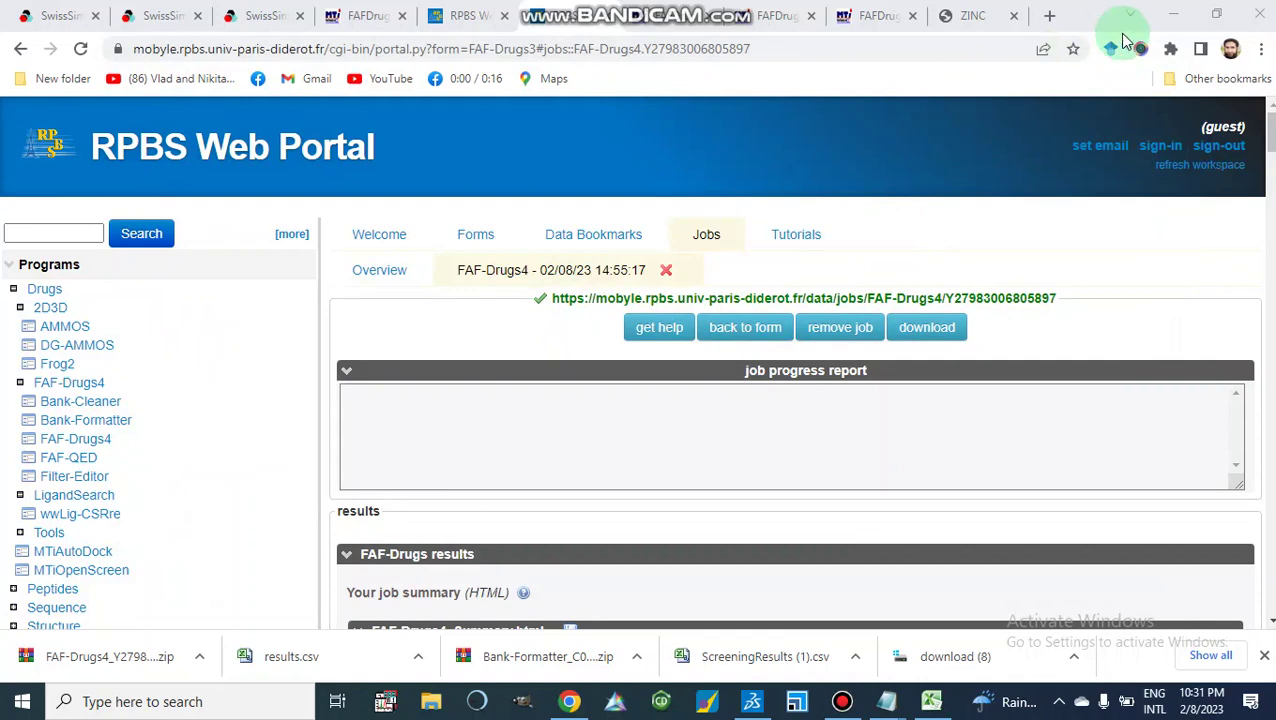
{"action": "left_click", "coordinate": [756, 408]}
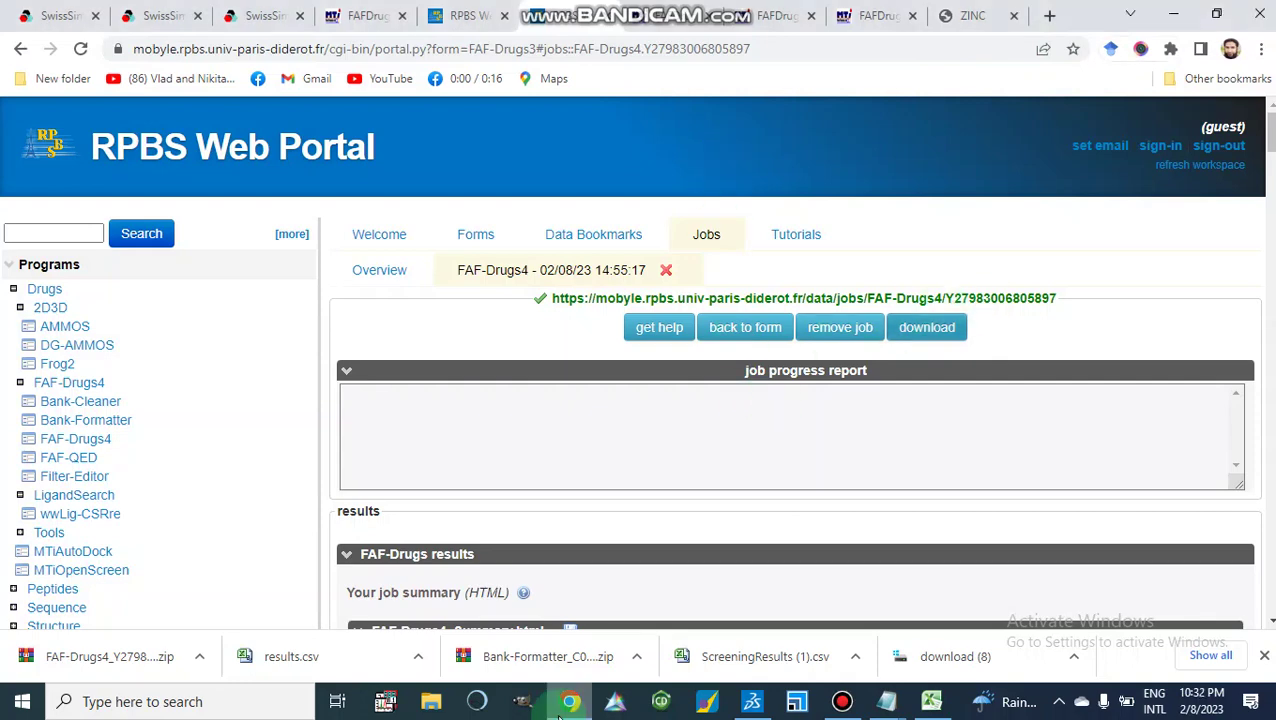
{"action": "left_click", "coordinate": [699, 456]}
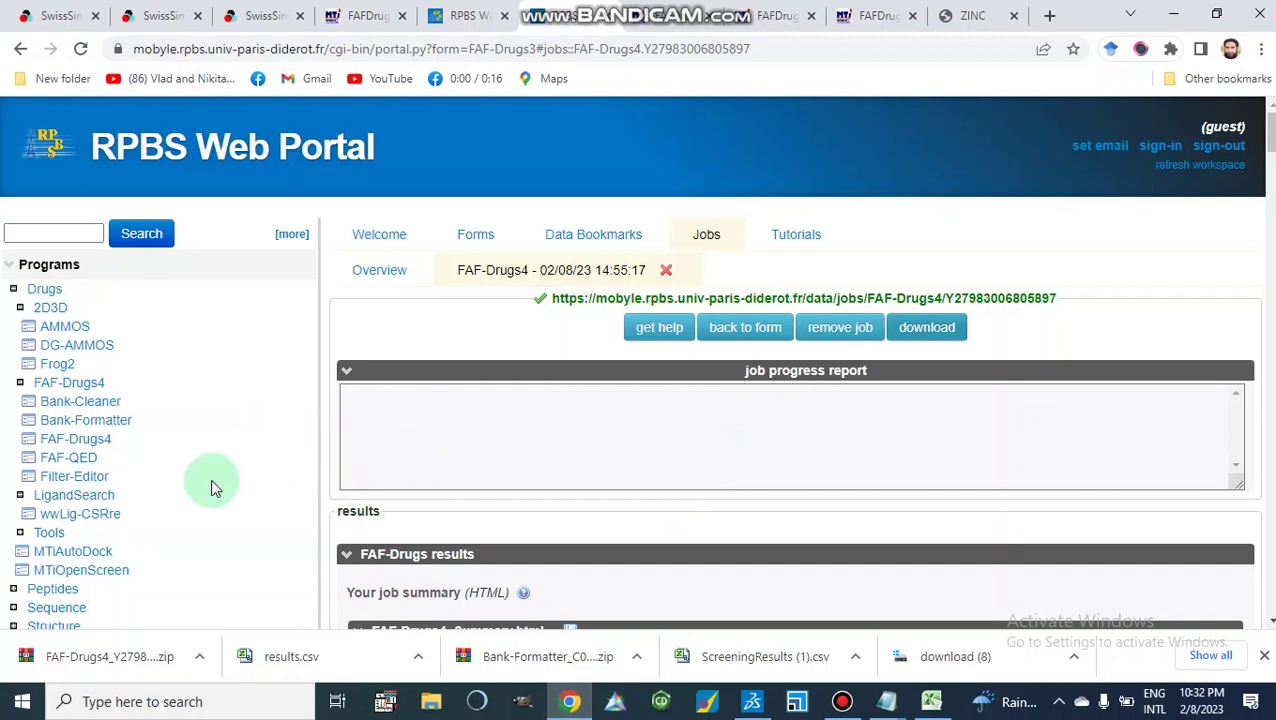
{"action": "scroll", "coordinate": [198, 501], "scroll_direction": "down", "scroll_amount": 2}
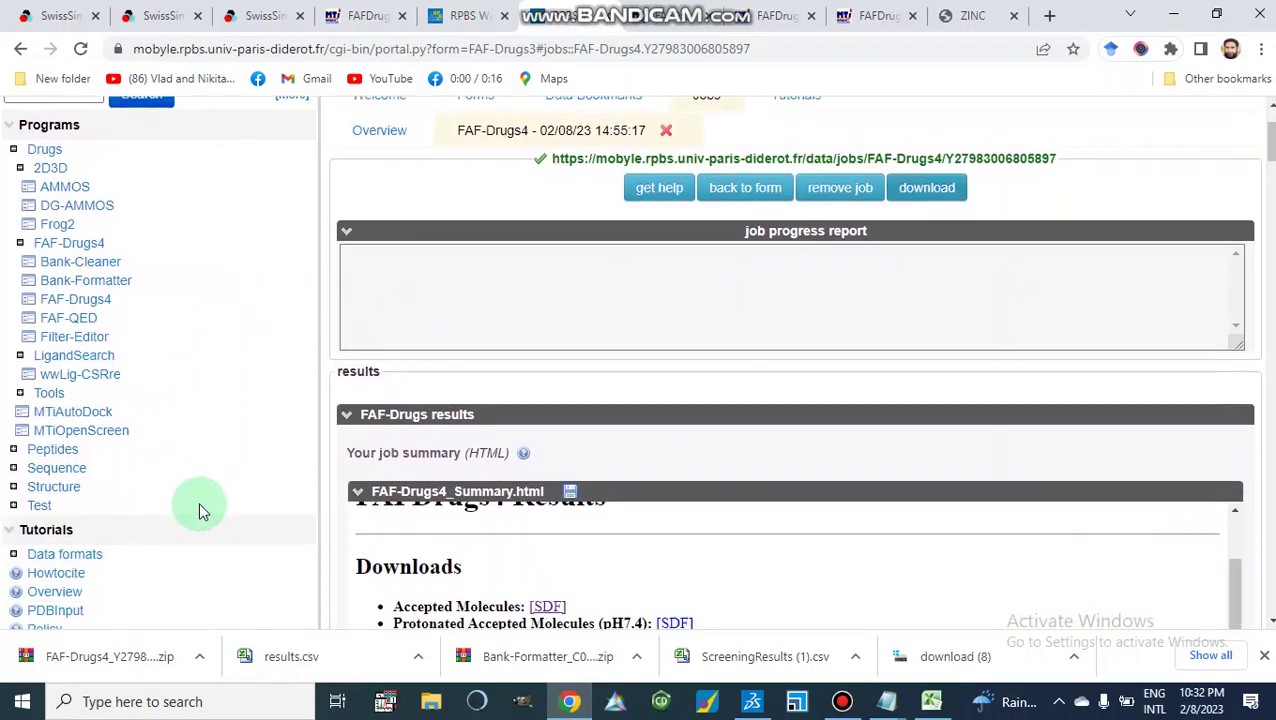
{"action": "scroll", "coordinate": [201, 512], "scroll_direction": "up", "scroll_amount": 2}
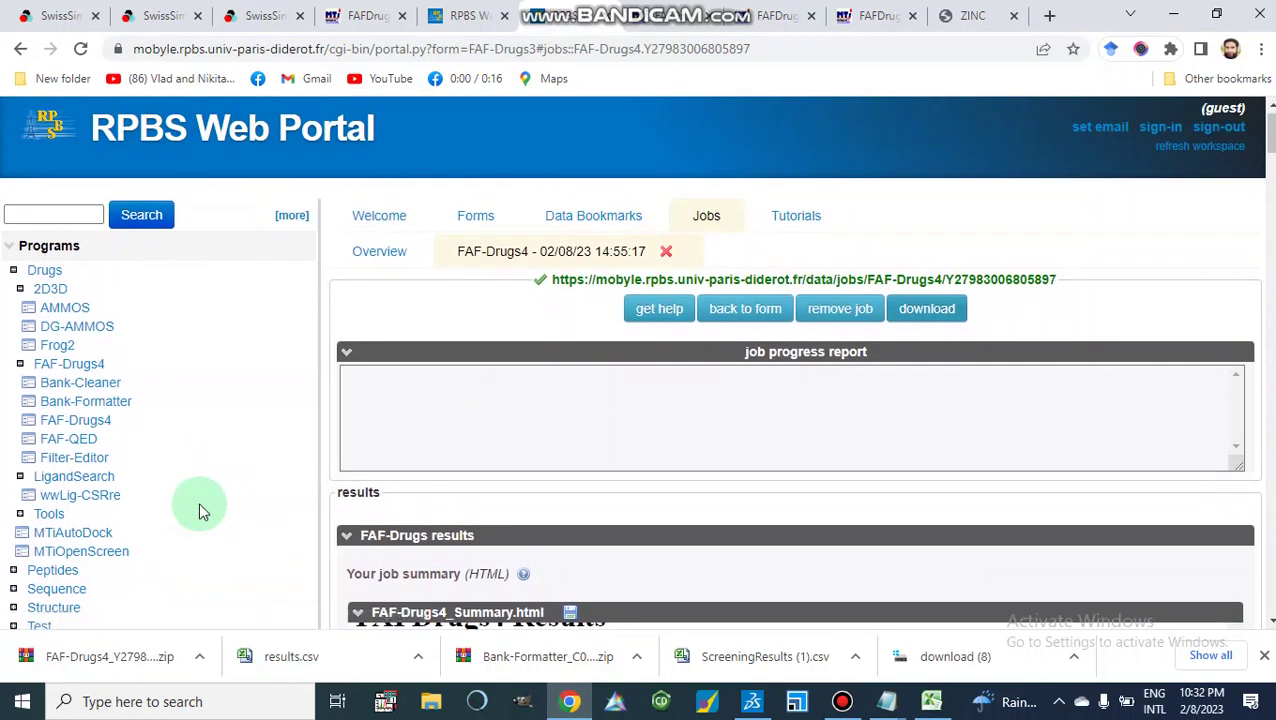
{"action": "scroll", "coordinate": [120, 300], "scroll_direction": "down", "scroll_amount": 4}
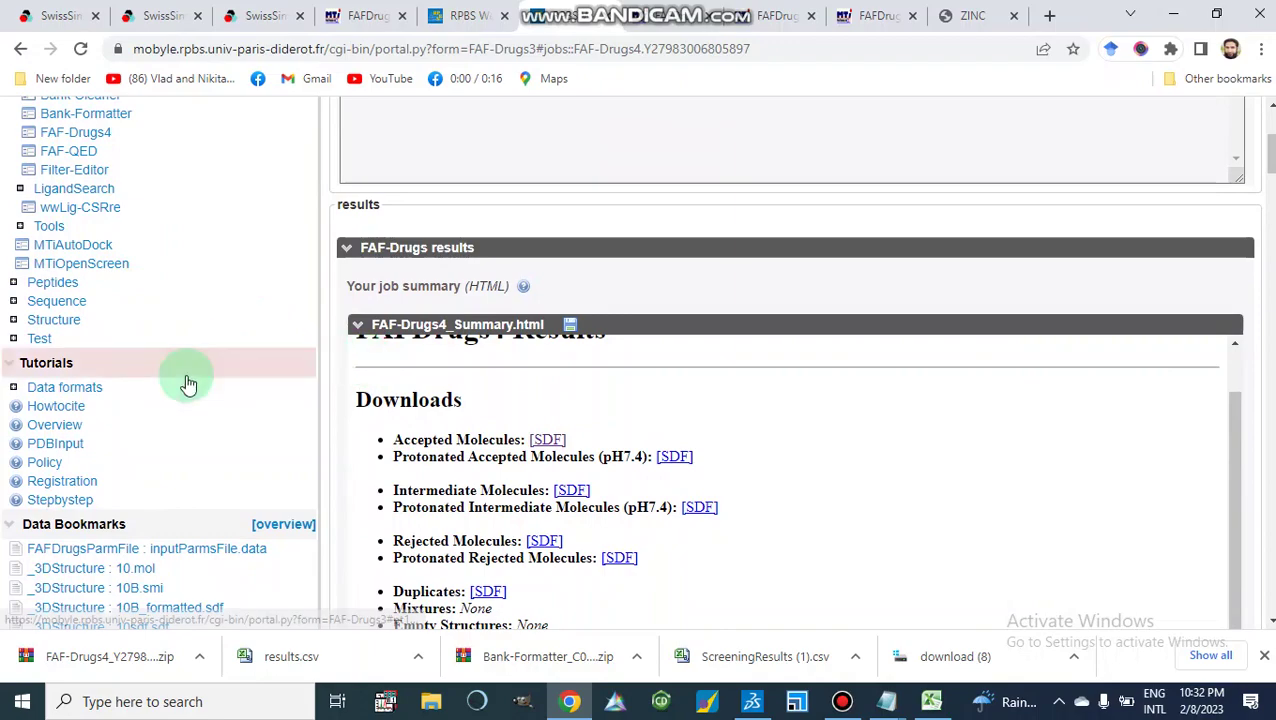
{"action": "scroll", "coordinate": [187, 383], "scroll_direction": "down", "scroll_amount": 4}
{"action": "scroll", "coordinate": [187, 383], "scroll_direction": "up", "scroll_amount": 8}
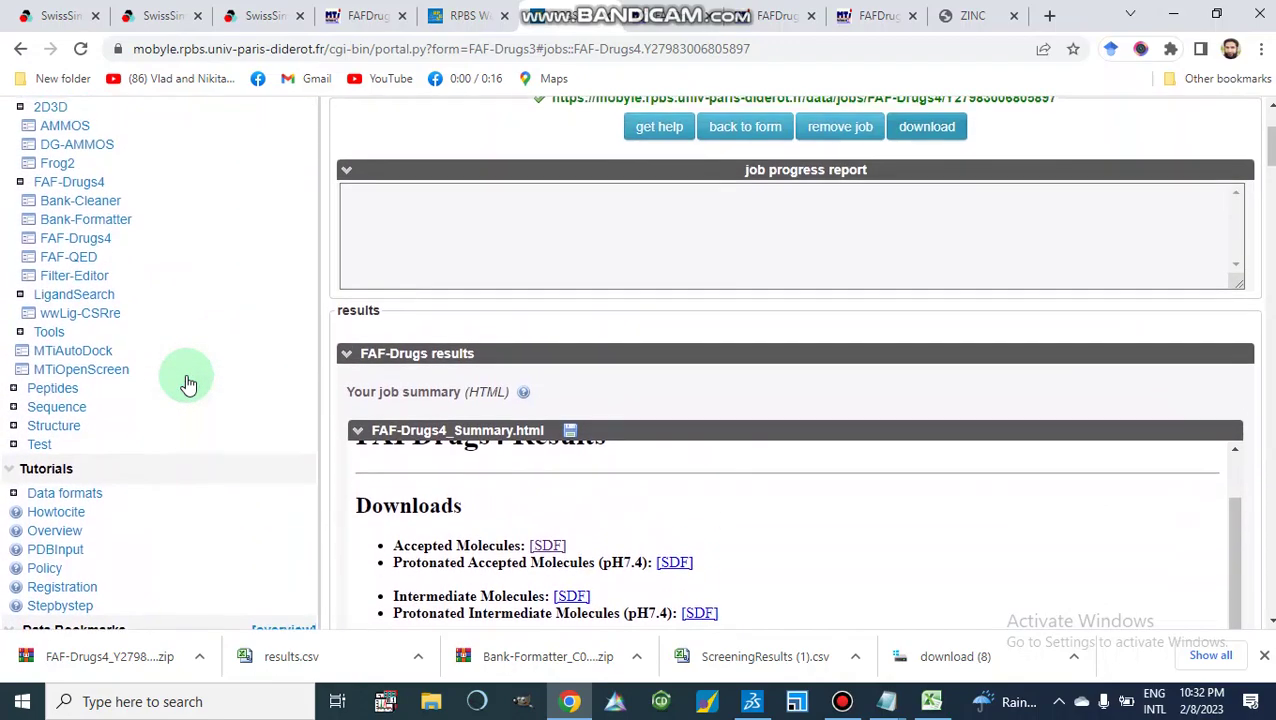